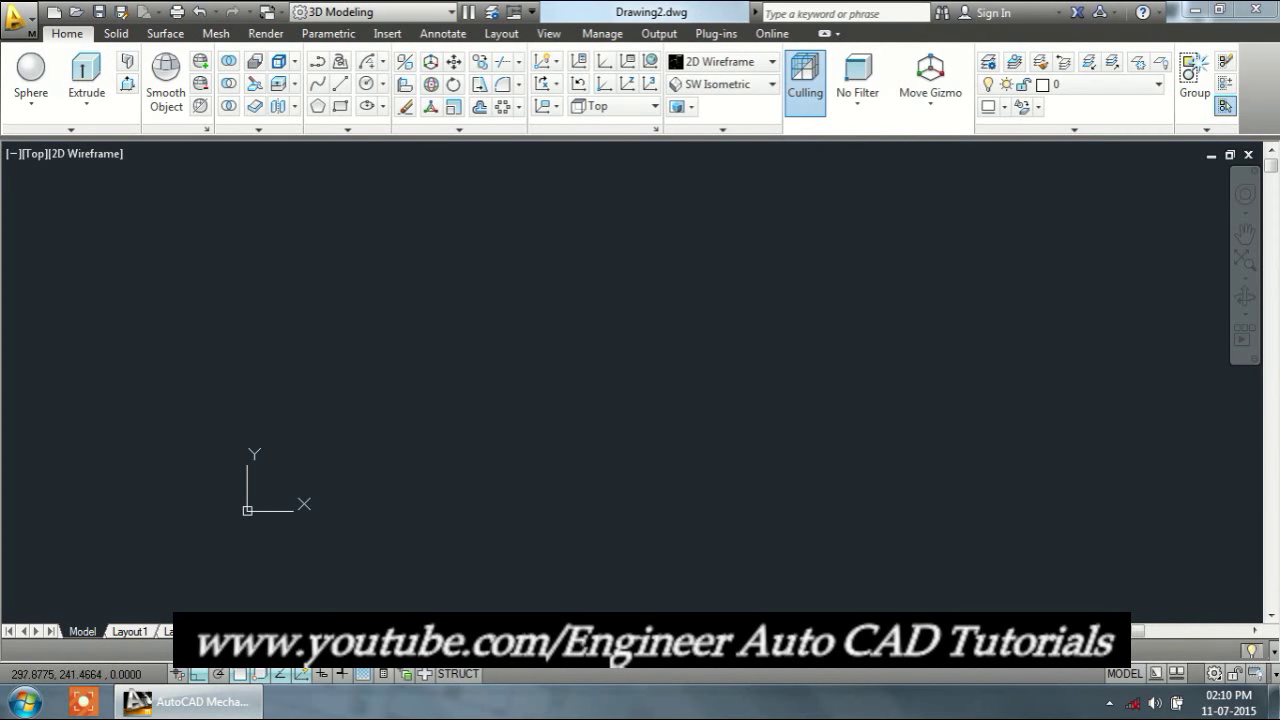
Step: Draw a 185-unit vertical line downward from a picked start point
{"action": "type", "text": "l"}
{"action": "key", "text": "Return"}
{"action": "left_click", "coordinate": [488, 357]}
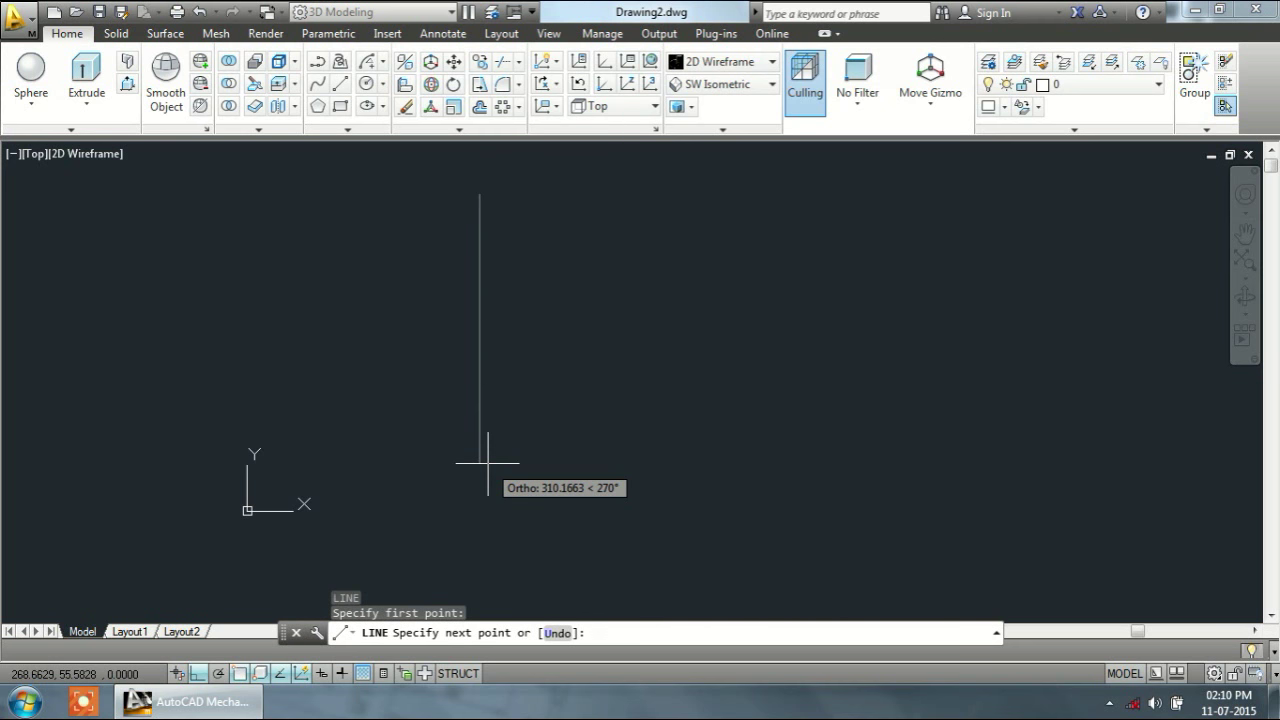
{"action": "type", "text": "185"}
{"action": "key", "text": "Return"}
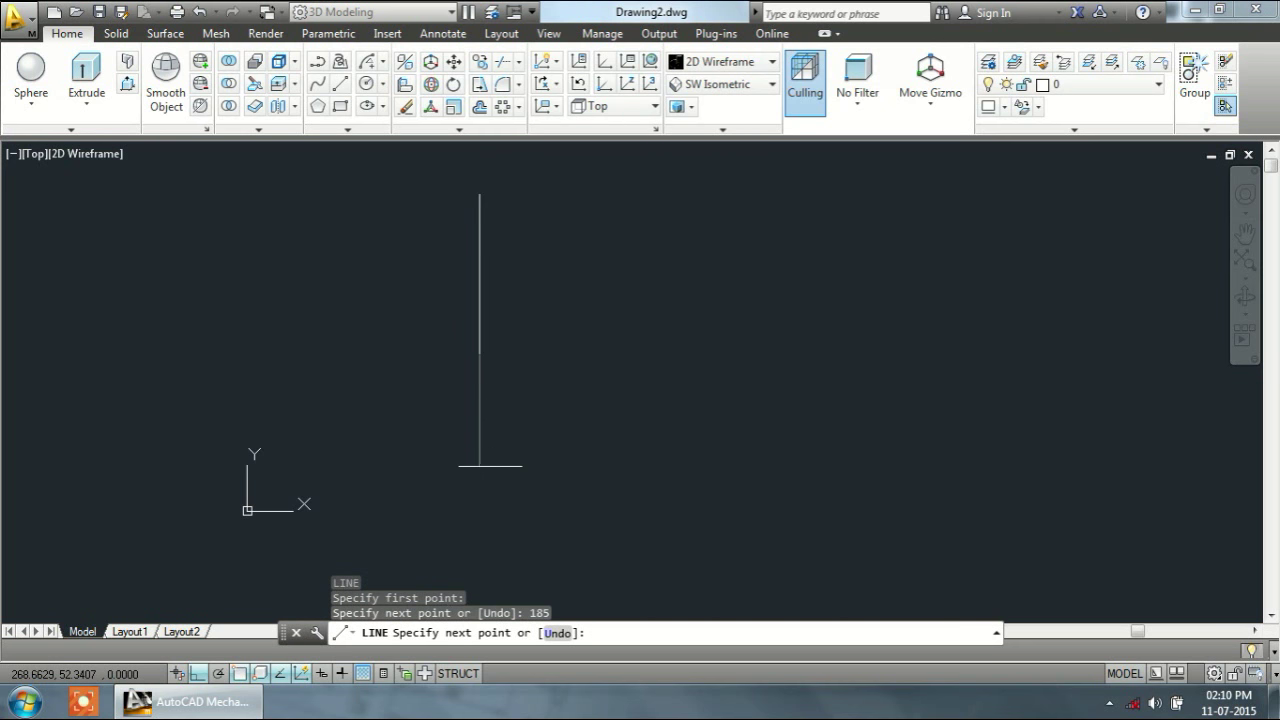
{"action": "key", "text": "Escape"}
Step: Pan and zoom the view, then start a new line
{"action": "left_click", "coordinate": [472, 211]}
{"action": "middle_click_drag", "start_coordinate": [472, 211], "coordinate": [453, 211]}
{"action": "scroll", "coordinate": [500, 310], "scroll_direction": "up", "scroll_amount": 2}
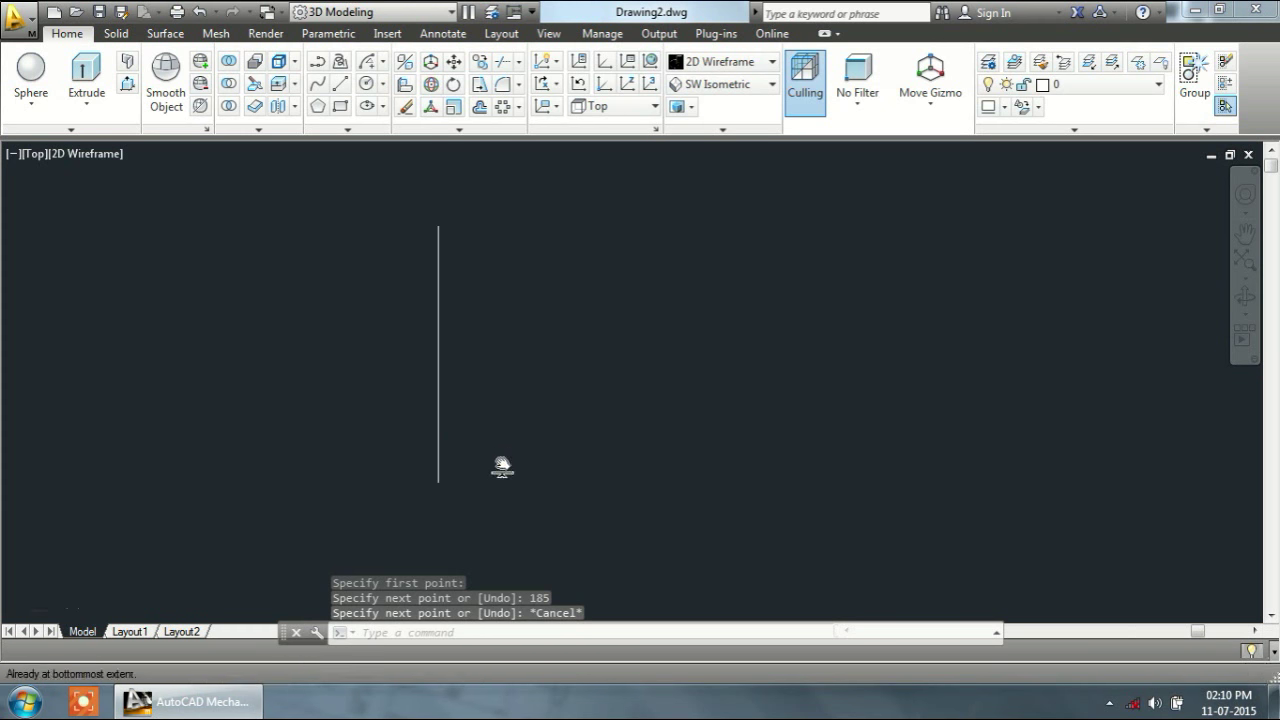
{"action": "type", "text": "l"}
{"action": "key", "text": "Return"}
{"action": "middle_click", "coordinate": [482, 354]}
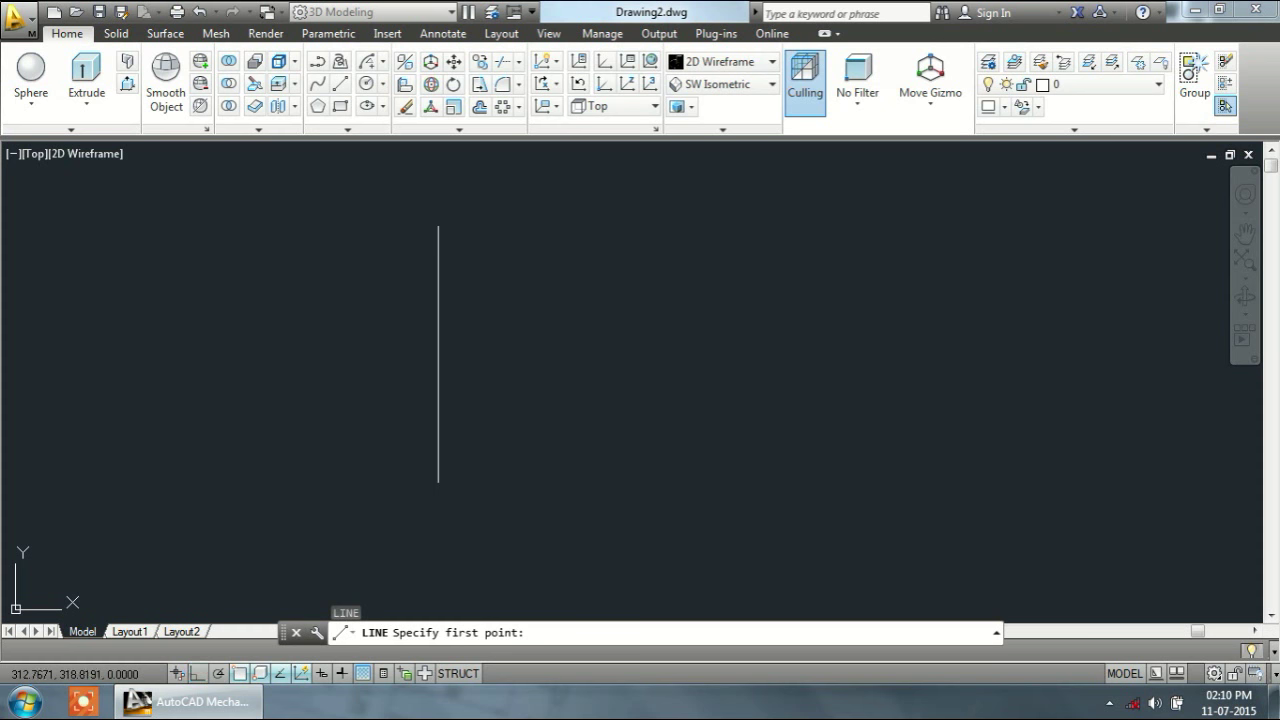
Step: Starting 25 units from the vertical line's top end, draw 10, 40 and 2-unit segments
{"action": "key", "text": "Escape"}
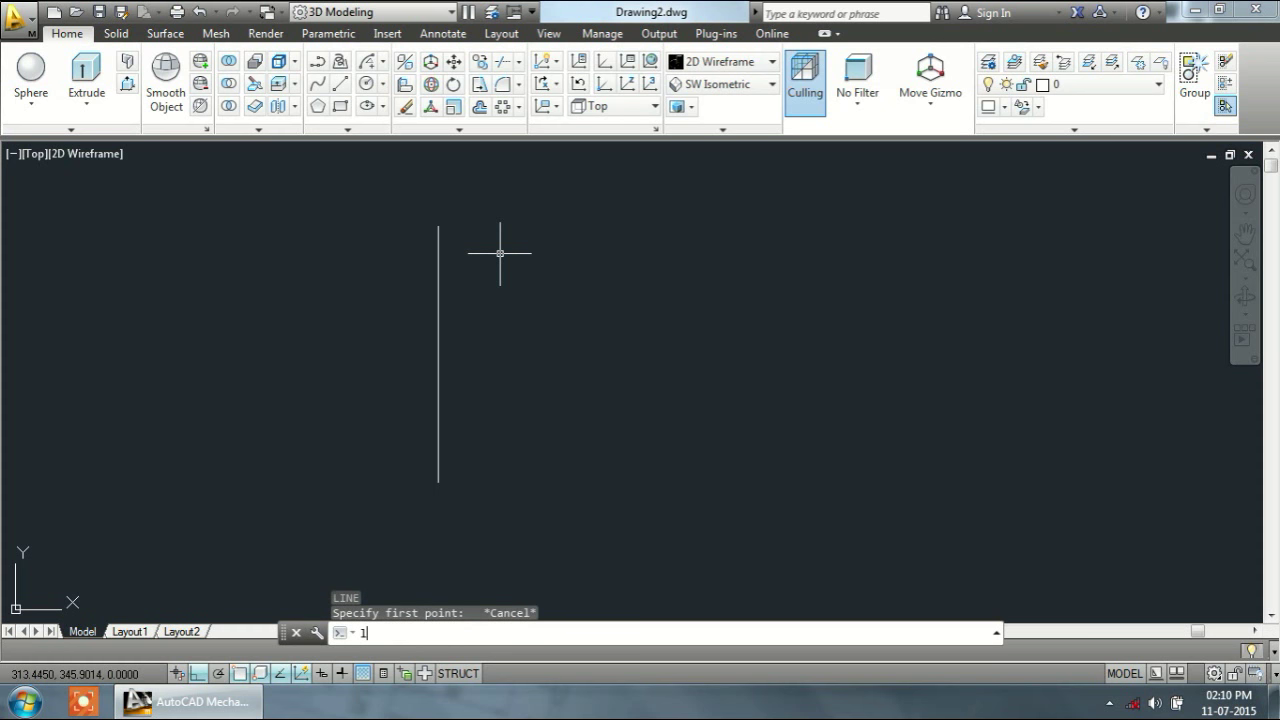
{"action": "key", "text": "Return"}
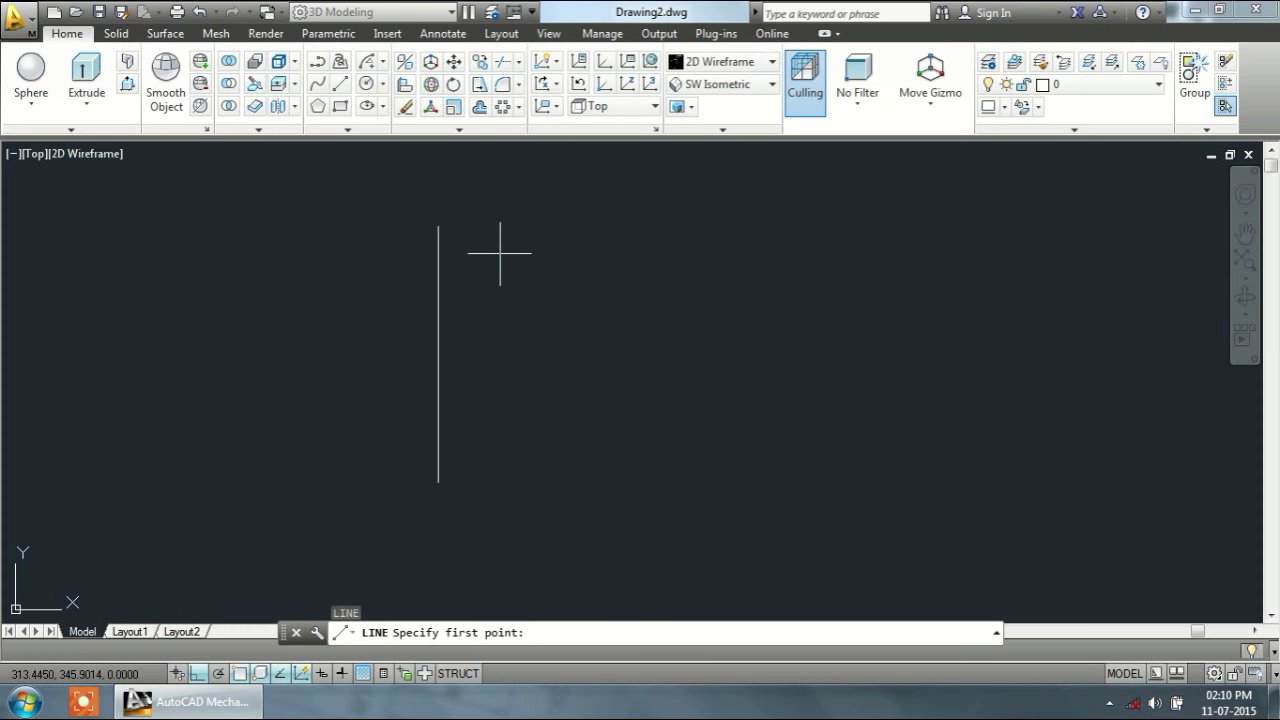
{"action": "right_click", "coordinate": [500, 253], "text": "shift"}
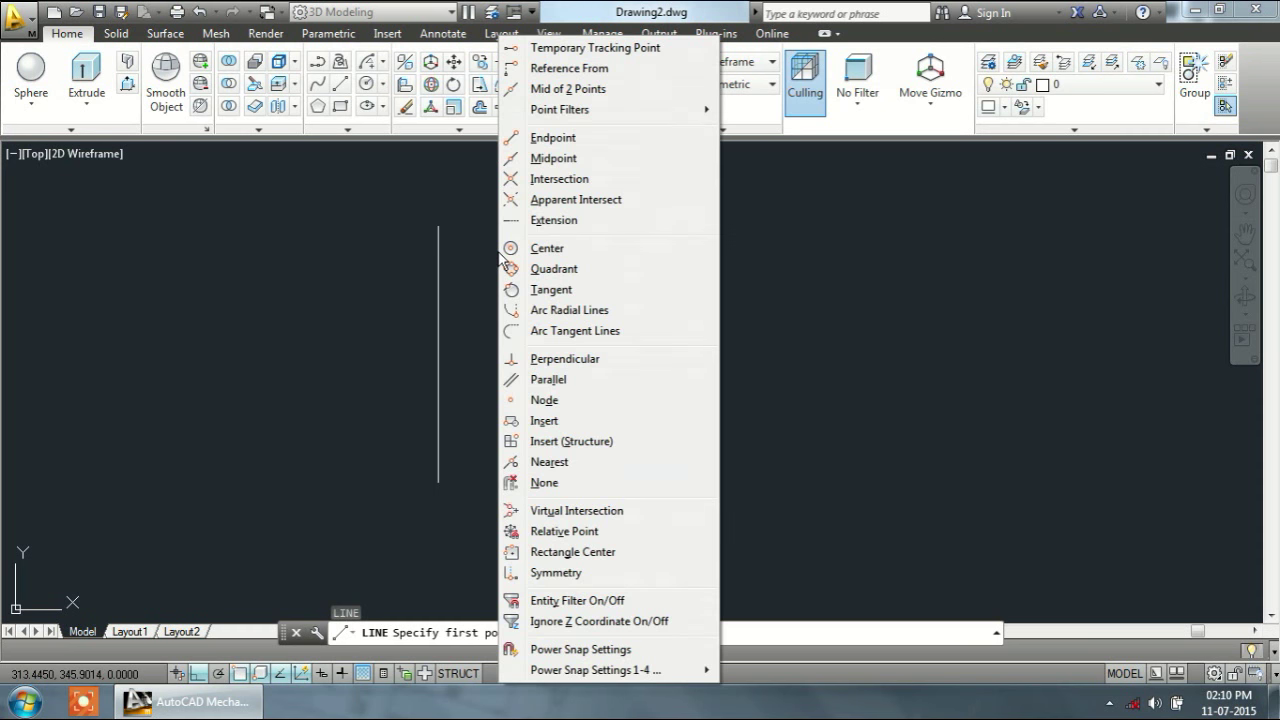
{"action": "left_click", "coordinate": [560, 68]}
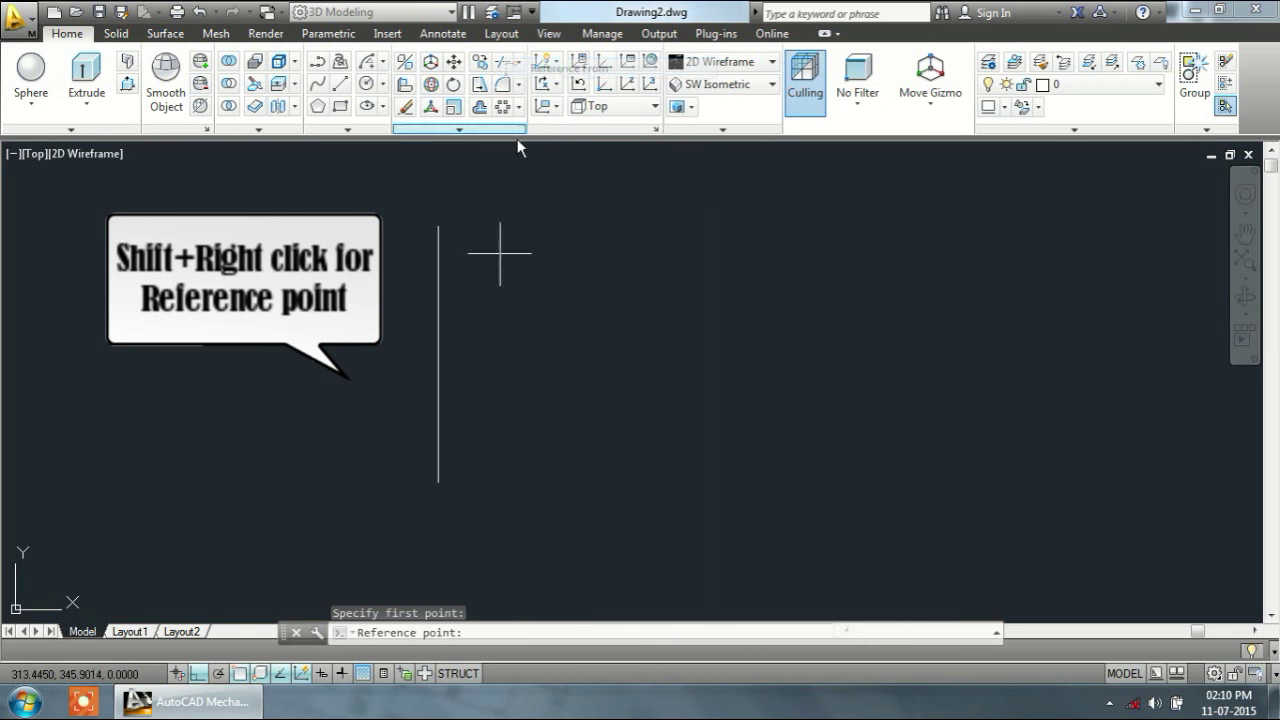
{"action": "left_click", "coordinate": [438, 227]}
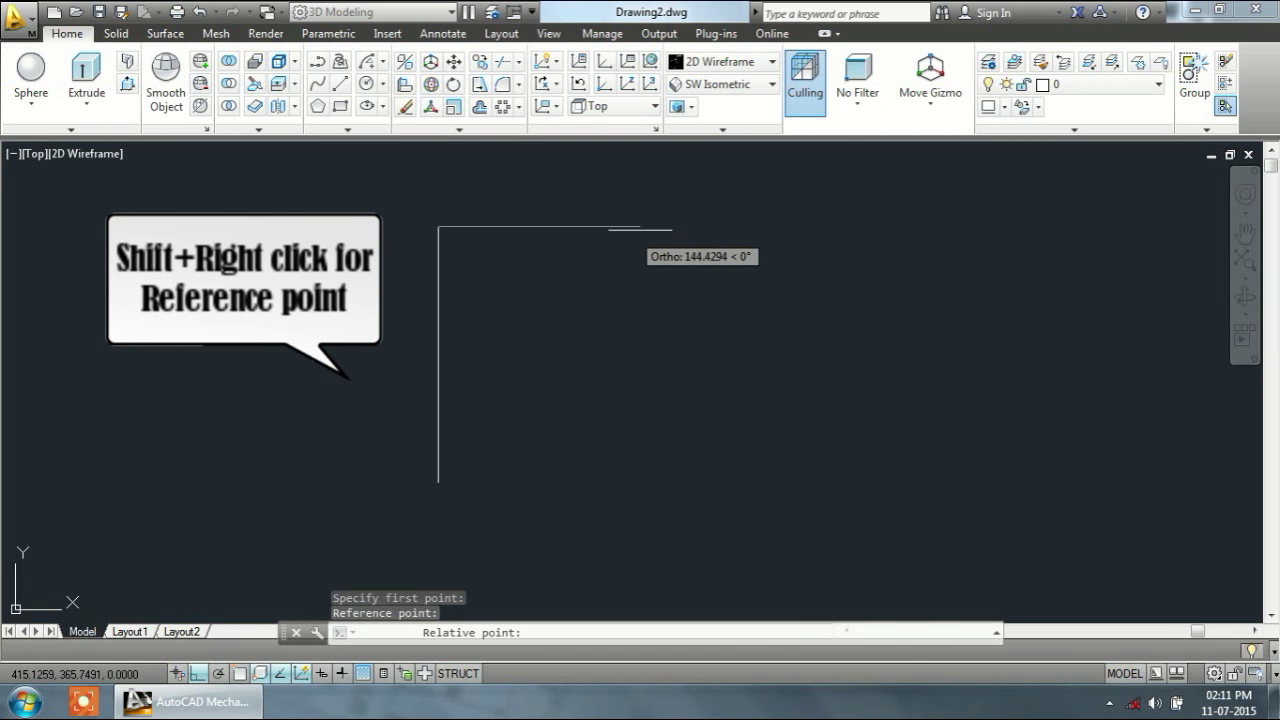
{"action": "type", "text": "25"}
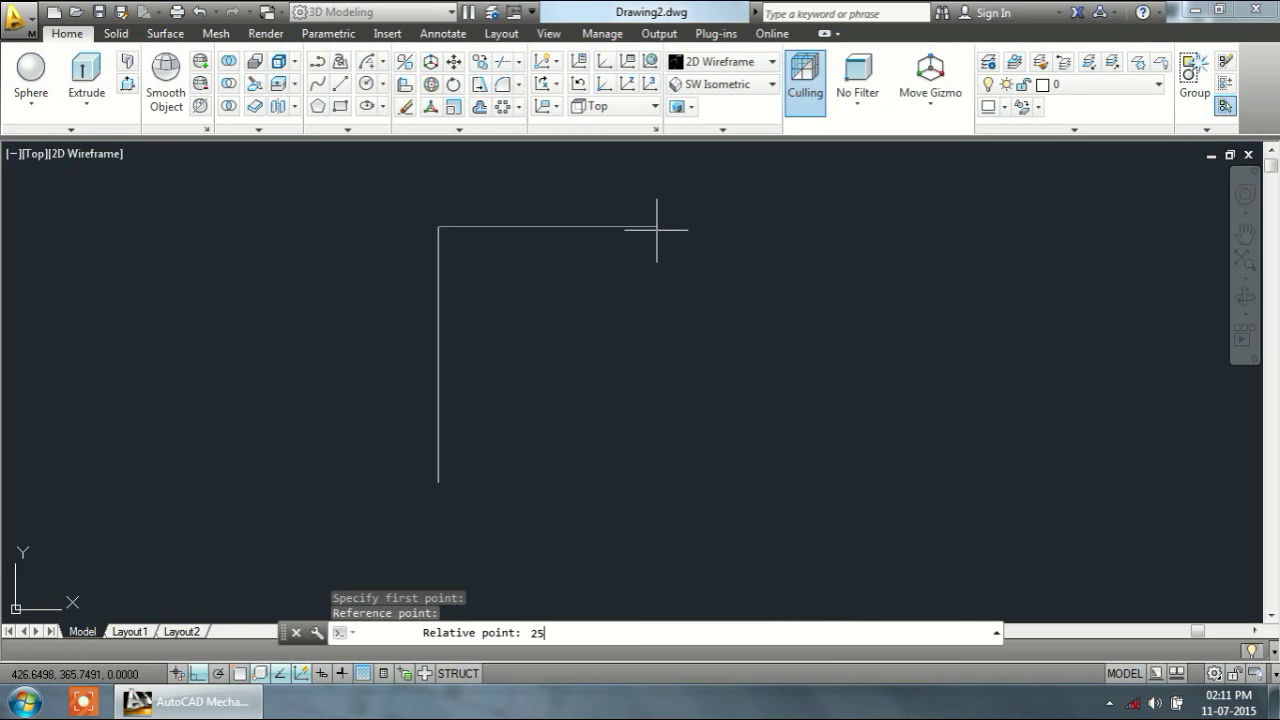
{"action": "key", "text": "Return"}
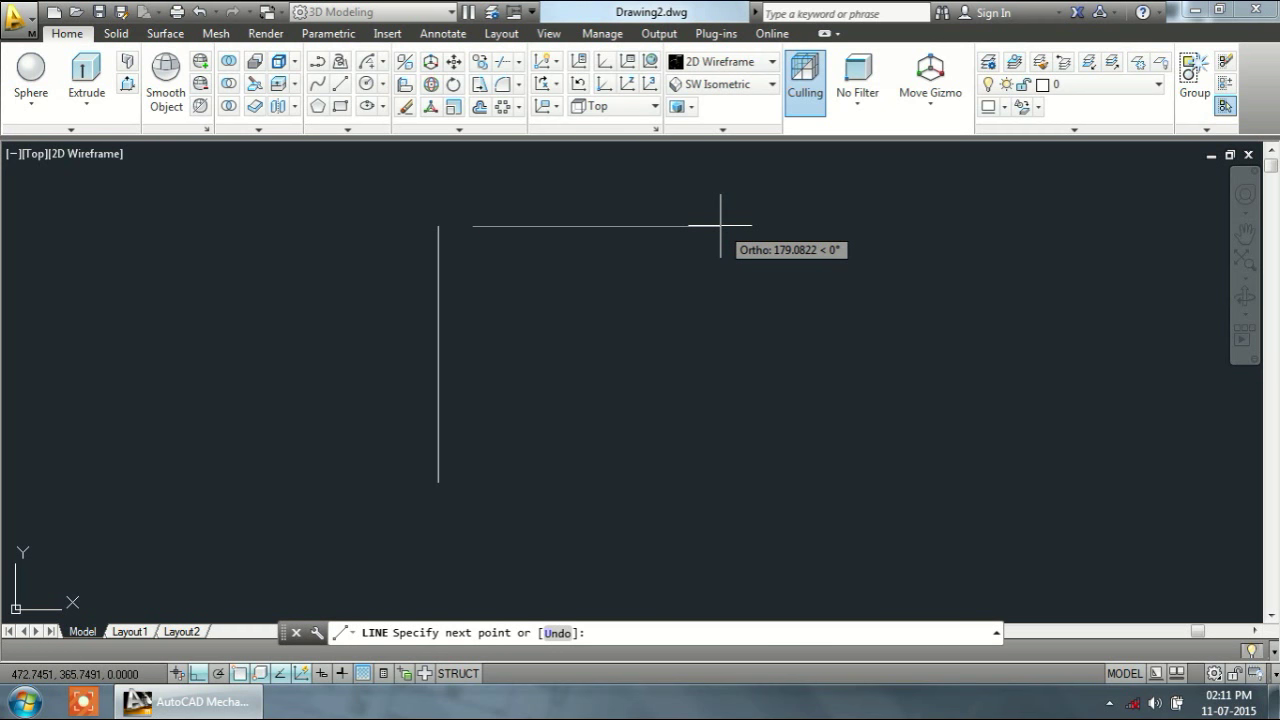
{"action": "type", "text": "10"}
{"action": "key", "text": "Return"}
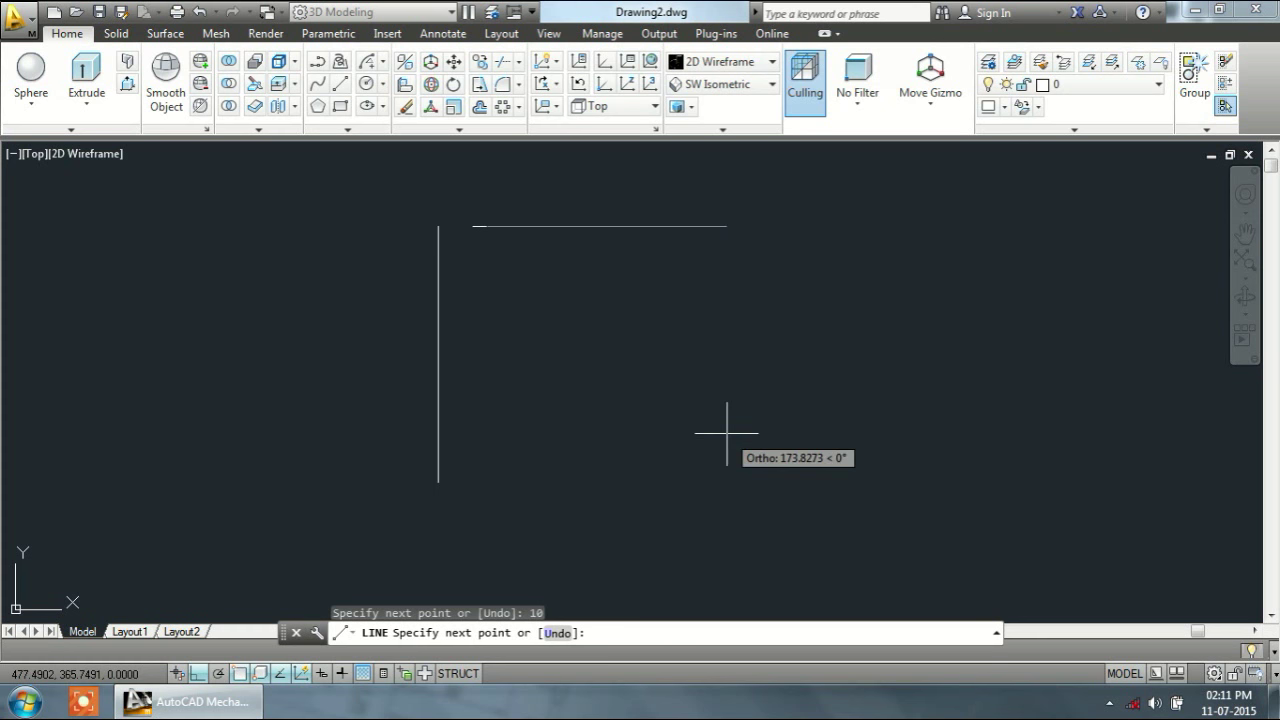
{"action": "type", "text": "40"}
{"action": "key", "text": "Return"}
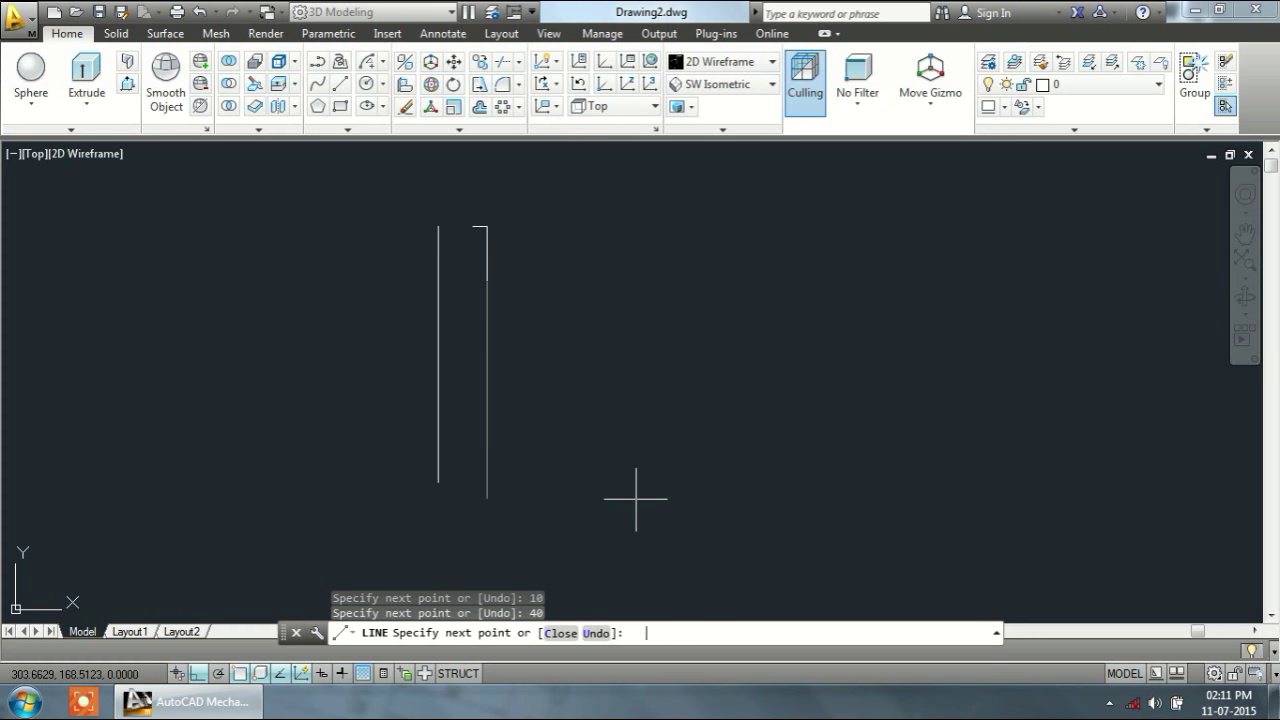
{"action": "type", "text": "2"}
{"action": "key", "text": "Return"}
{"action": "key", "text": "Escape"}
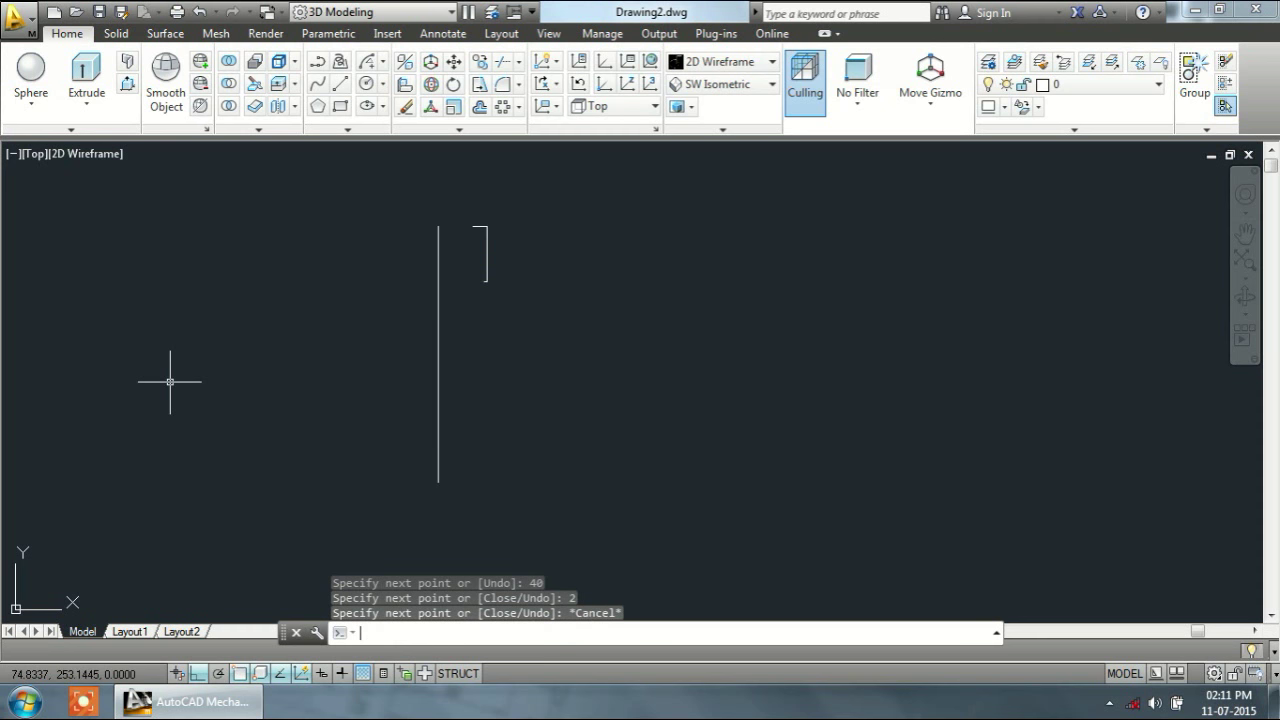
Step: Draw a 40-unit line down from the narrow shape's top corner
{"action": "key", "text": "Return"}
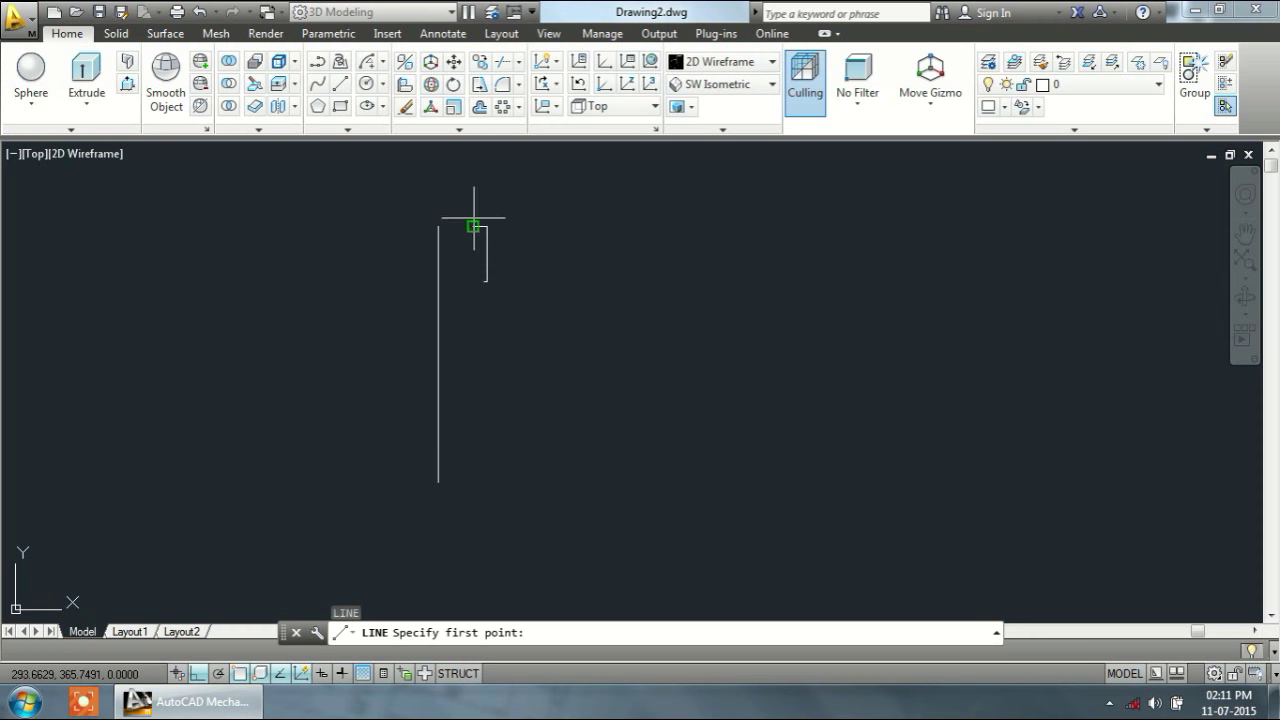
{"action": "left_click", "coordinate": [473, 226]}
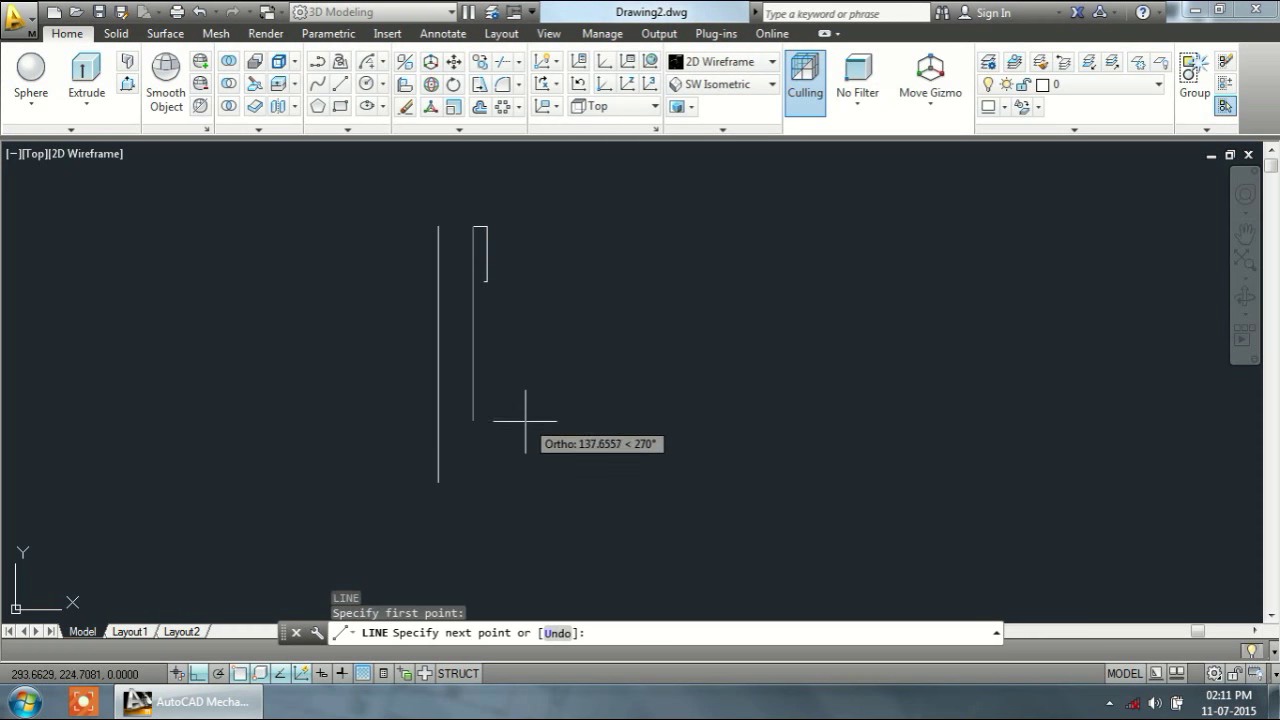
{"action": "type", "text": "40"}
{"action": "key", "text": "Return"}
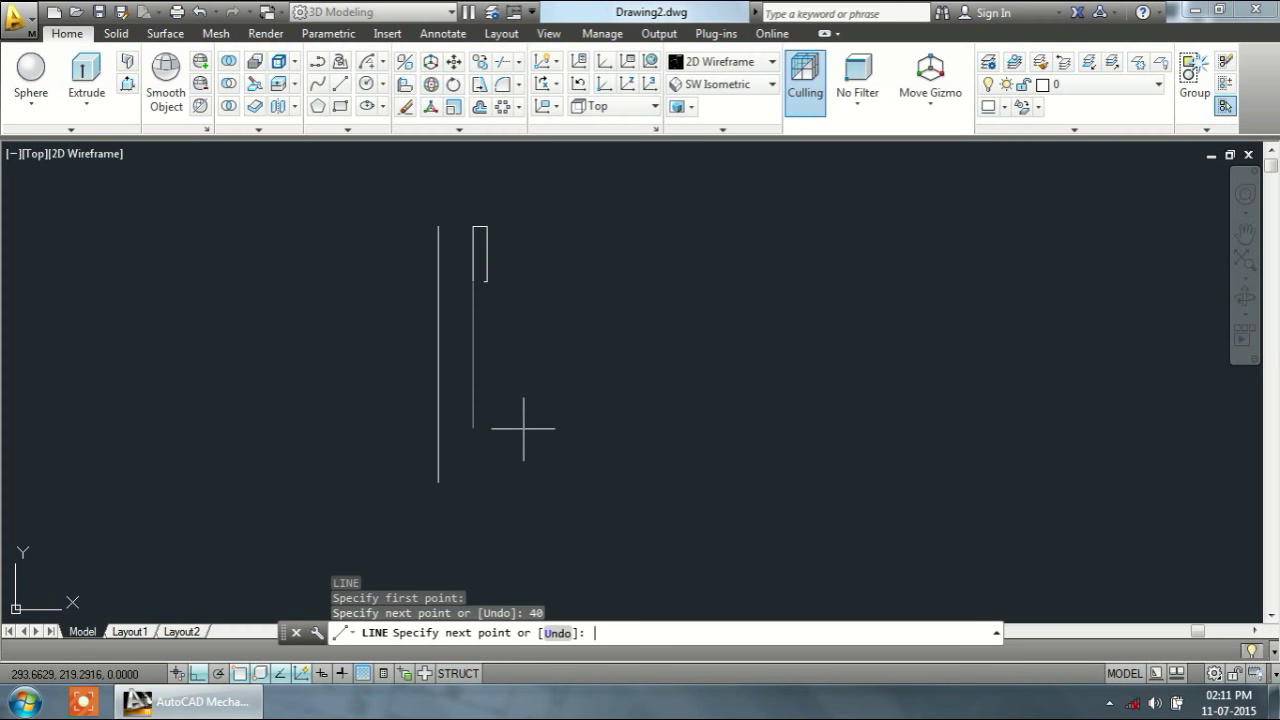
{"action": "key", "text": "Escape"}
{"action": "type", "text": "l"}
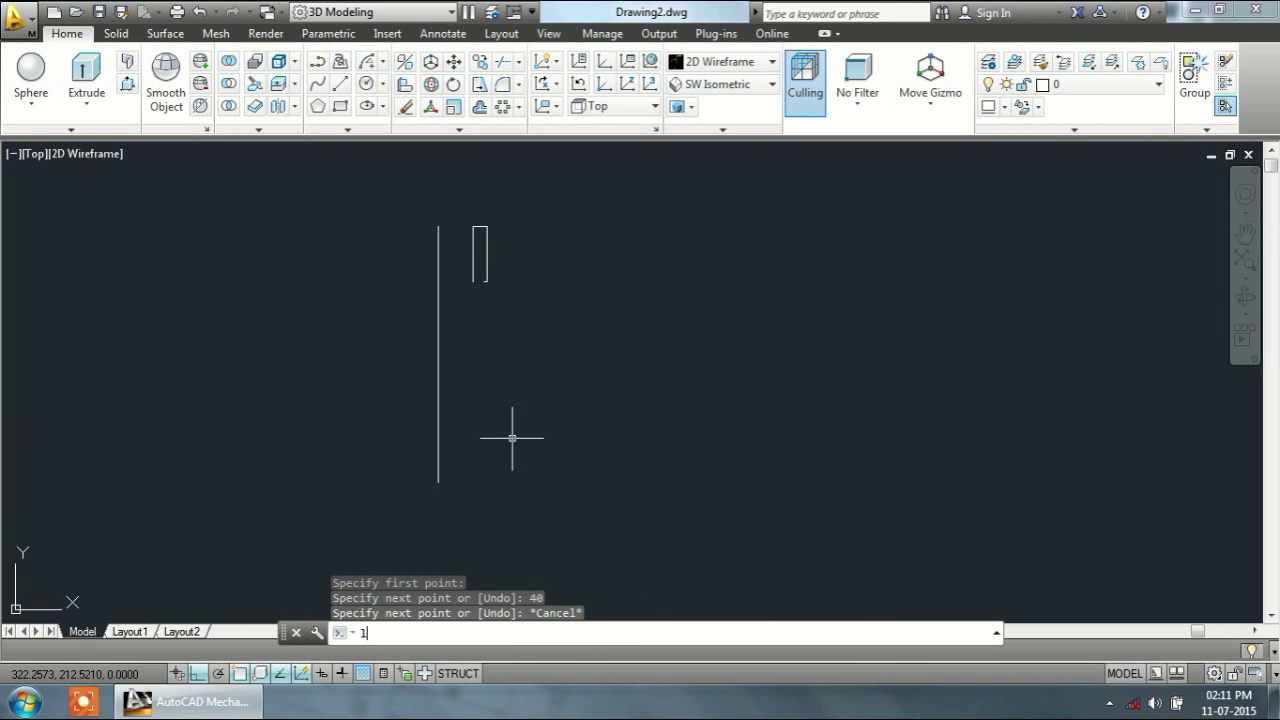
{"action": "key", "text": "Return"}
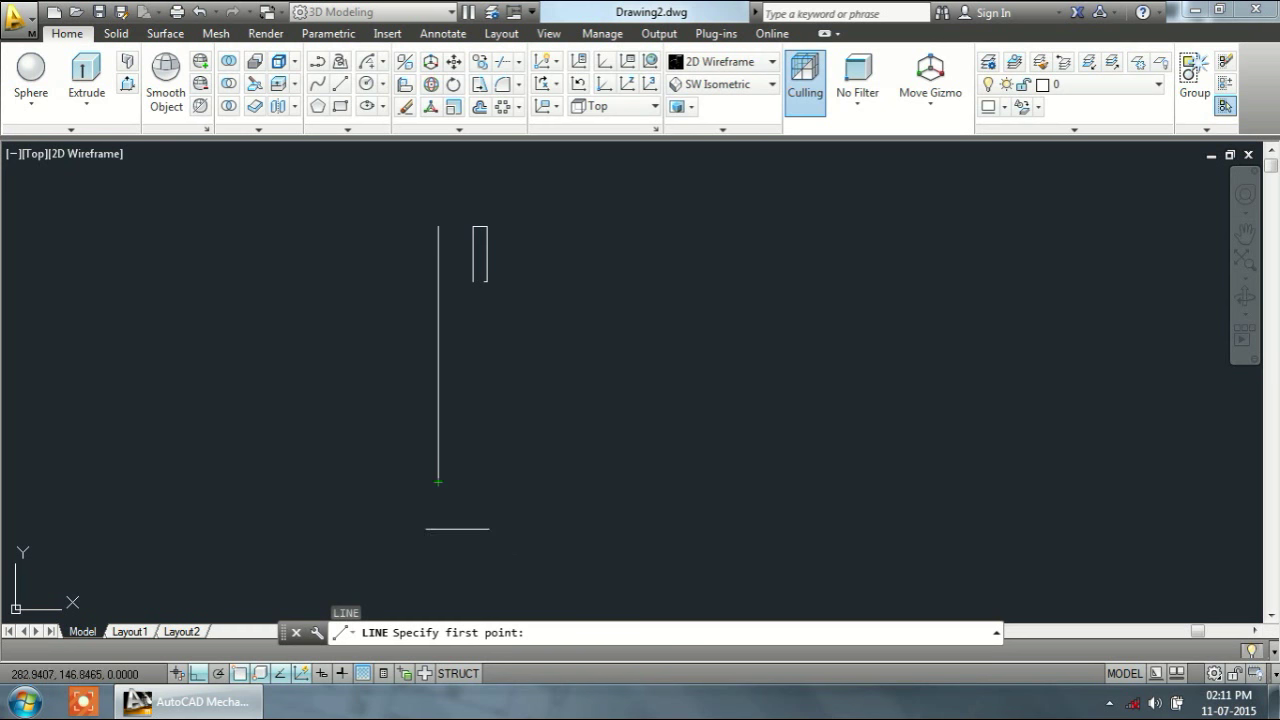
Step: Start a line 50 units right of the vertical line's bottom end
{"action": "right_click", "coordinate": [481, 551], "text": "shift"}
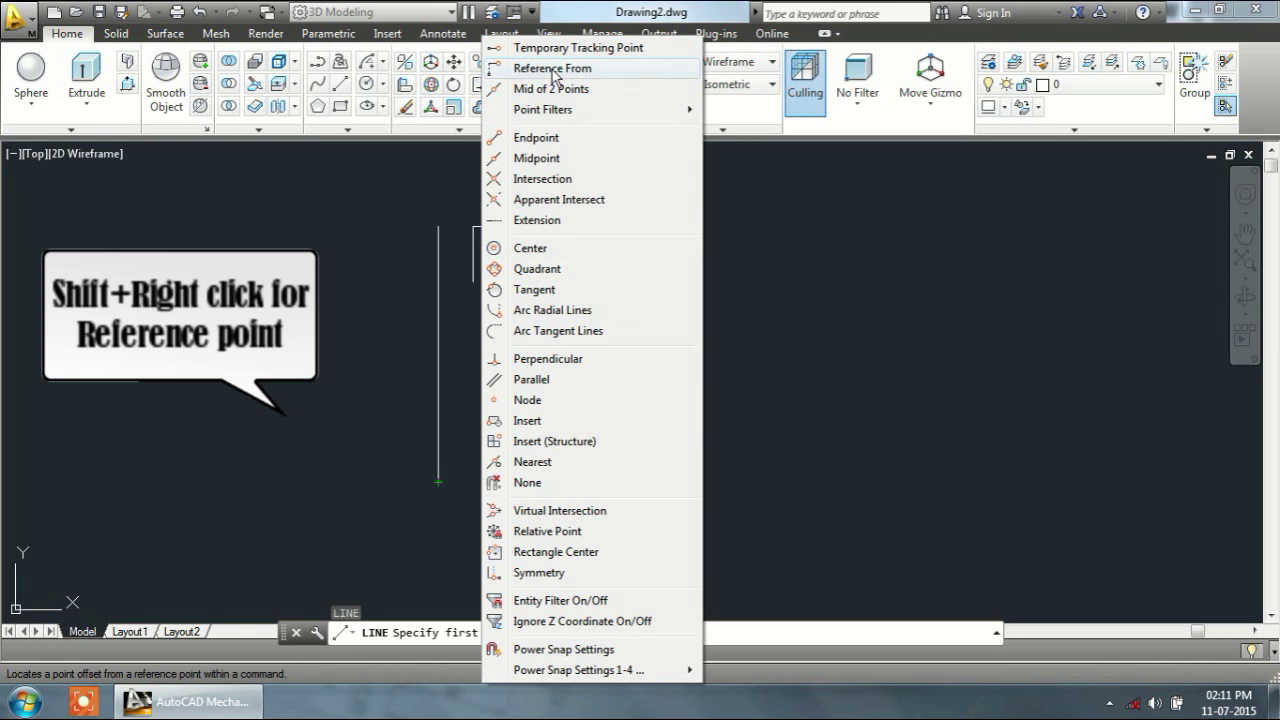
{"action": "left_click", "coordinate": [548, 69]}
{"action": "left_click", "coordinate": [438, 482]}
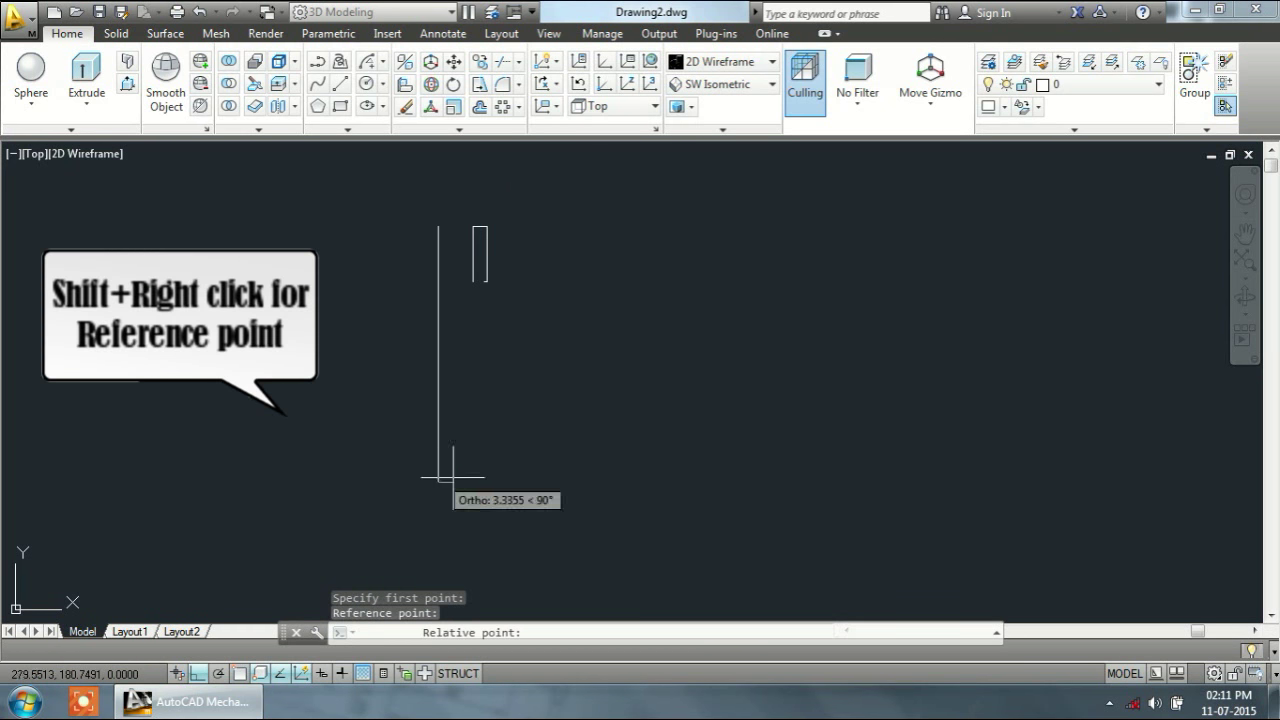
{"action": "type", "text": "5"}
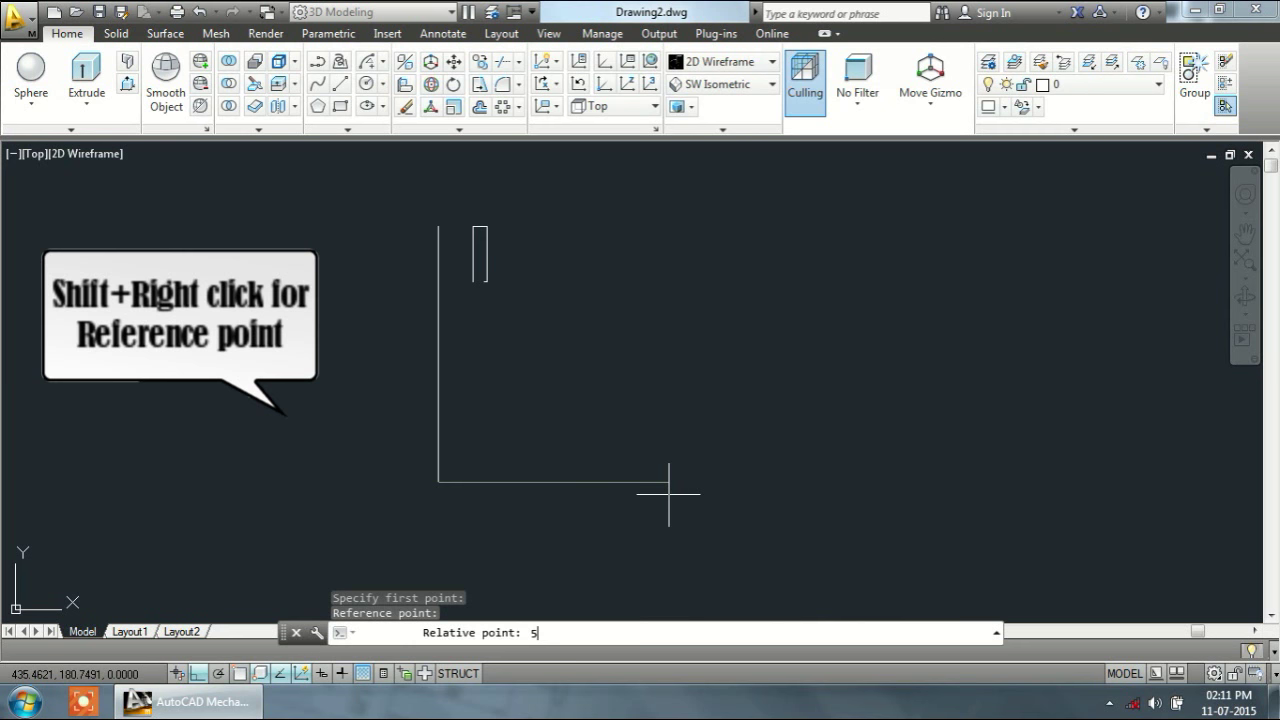
{"action": "type", "text": "0"}
{"action": "key", "text": "Return"}
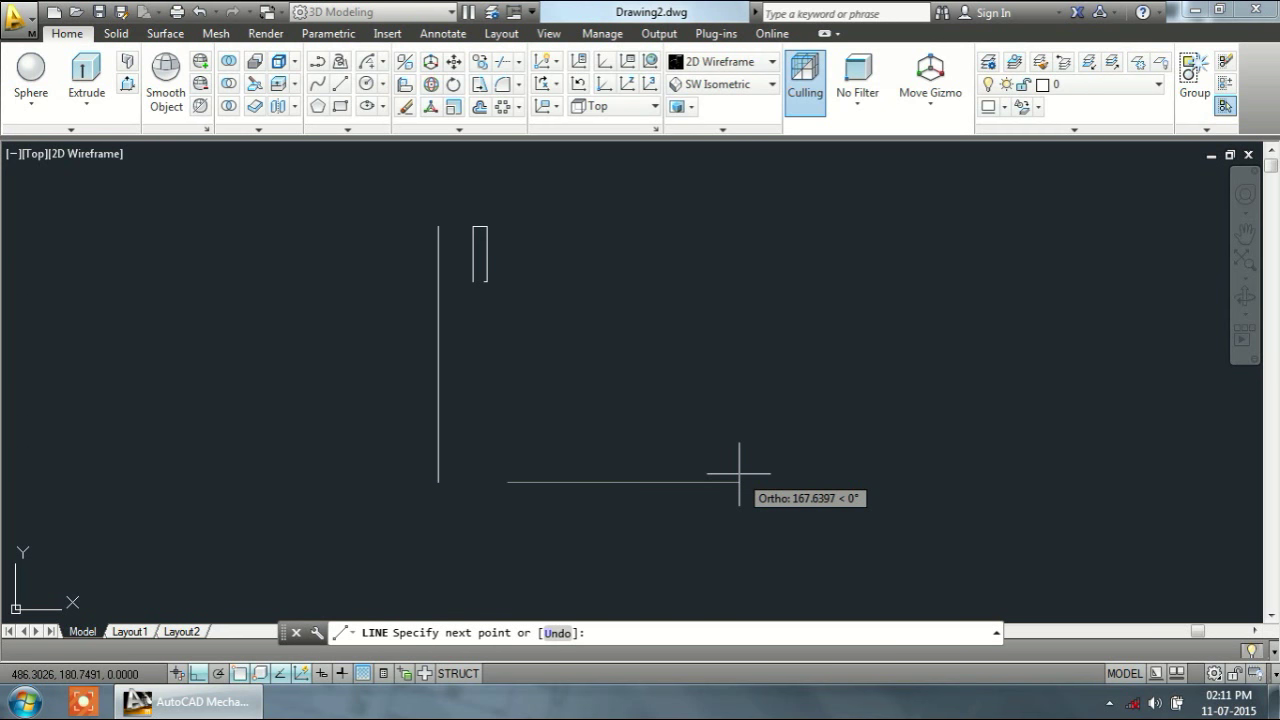
Step: Draw three 20-unit box segments and join the last to the narrow rectangle's corner
{"action": "type", "text": "20"}
{"action": "key", "text": "Return"}
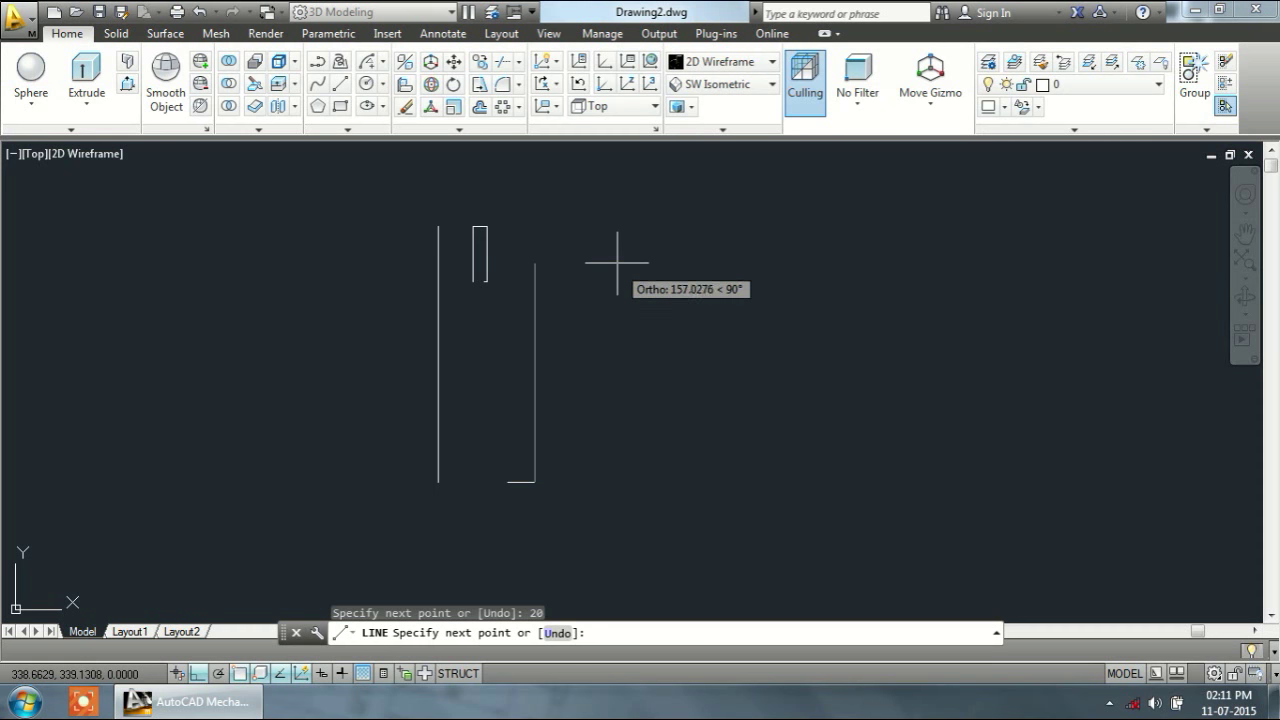
{"action": "type", "text": "20"}
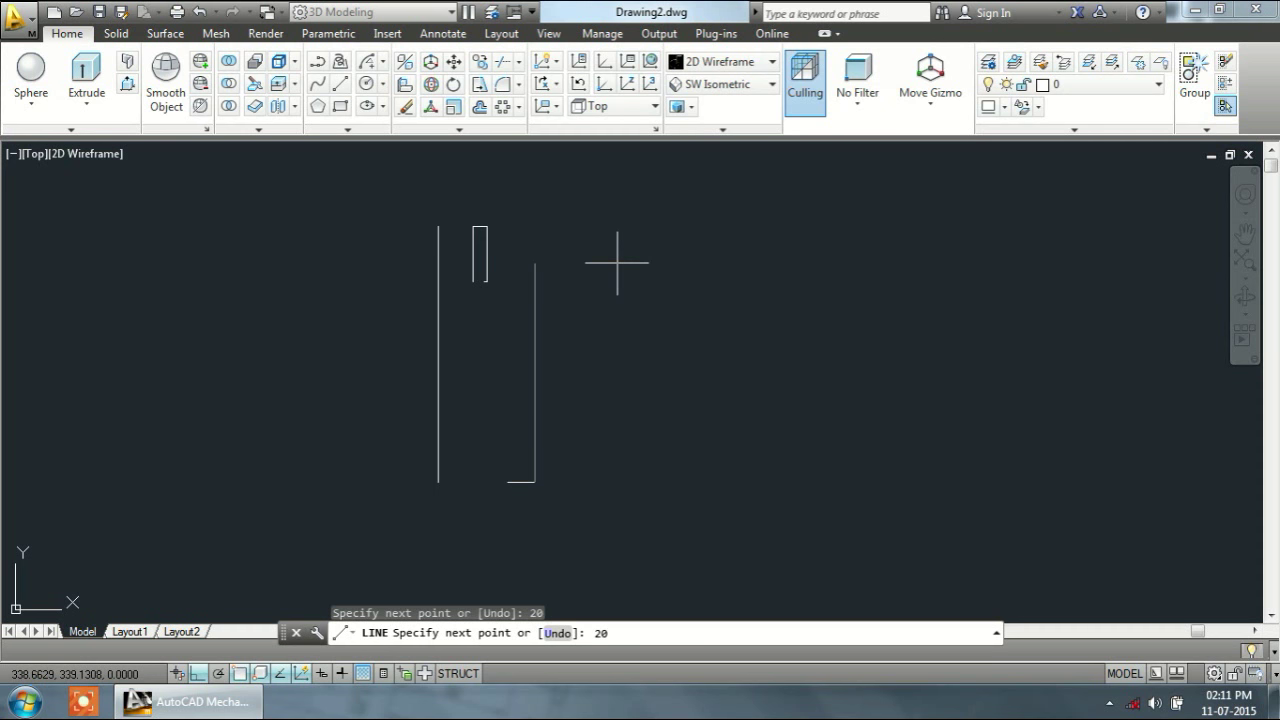
{"action": "key", "text": "Return"}
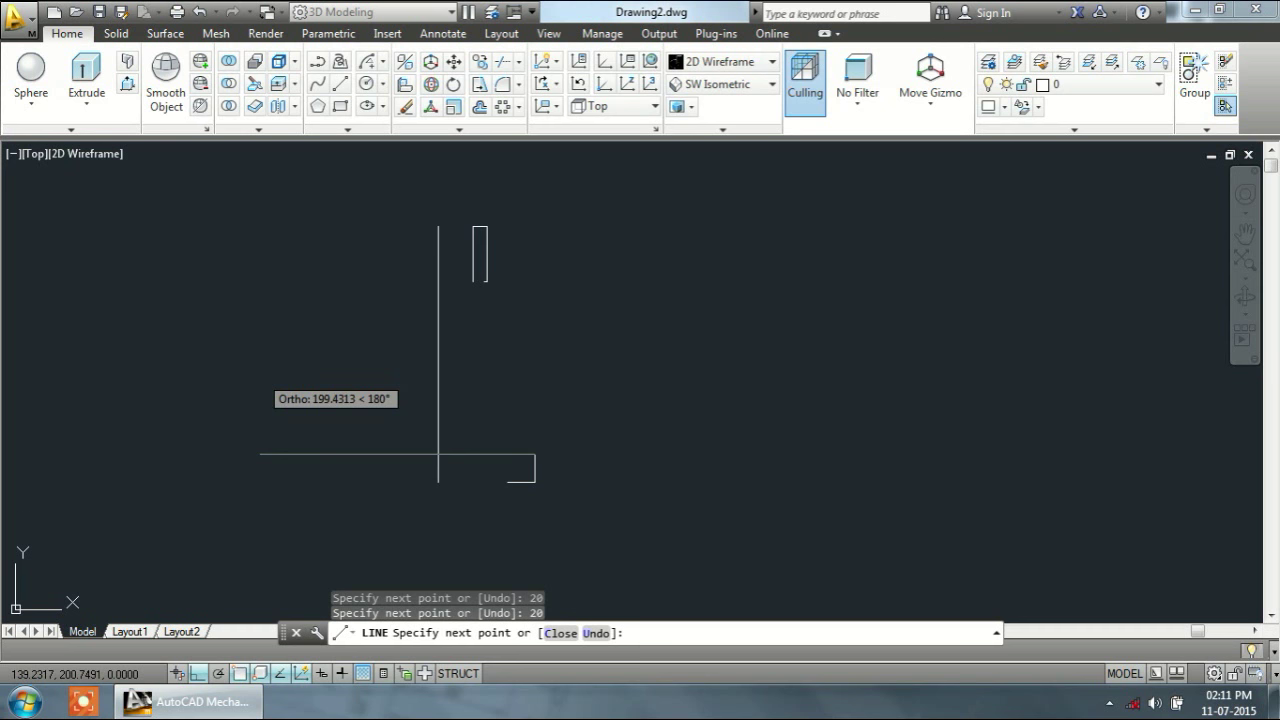
{"action": "type", "text": "20"}
{"action": "key", "text": "Return"}
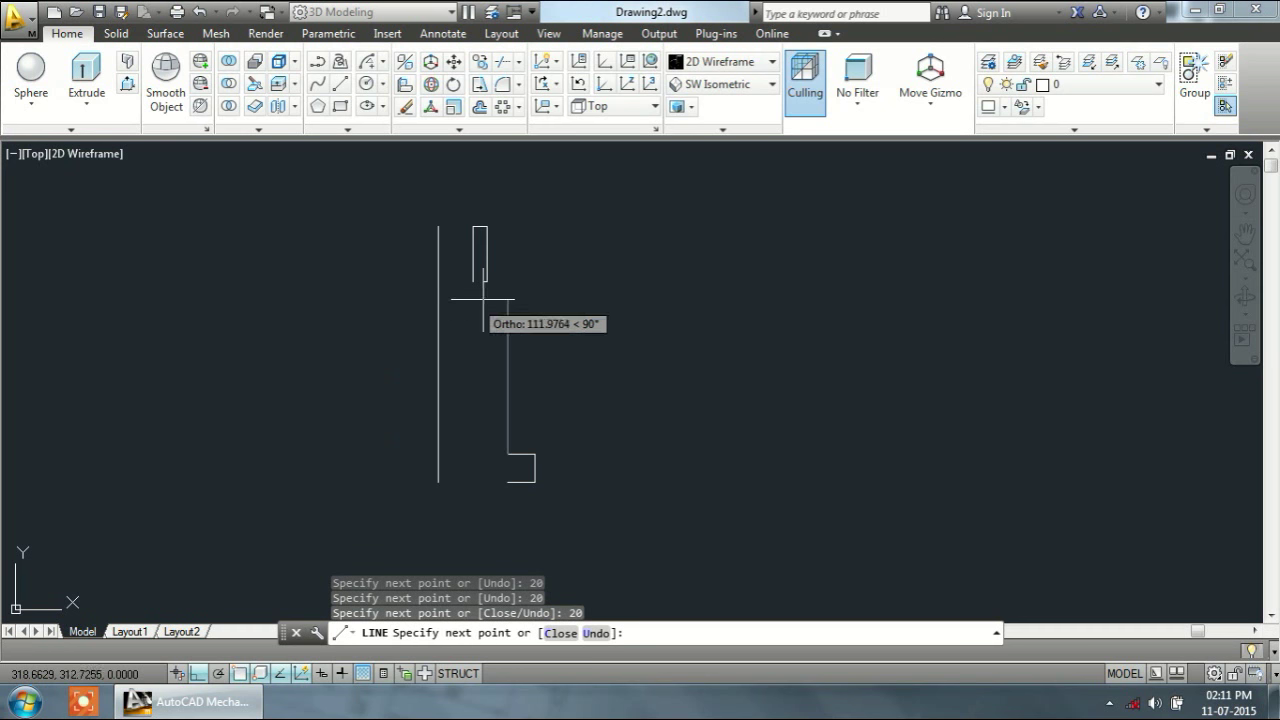
{"action": "scroll", "coordinate": [470, 280], "scroll_direction": "up", "scroll_amount": 5}
{"action": "left_click", "coordinate": [521, 282]}
{"action": "key", "text": "Escape"}
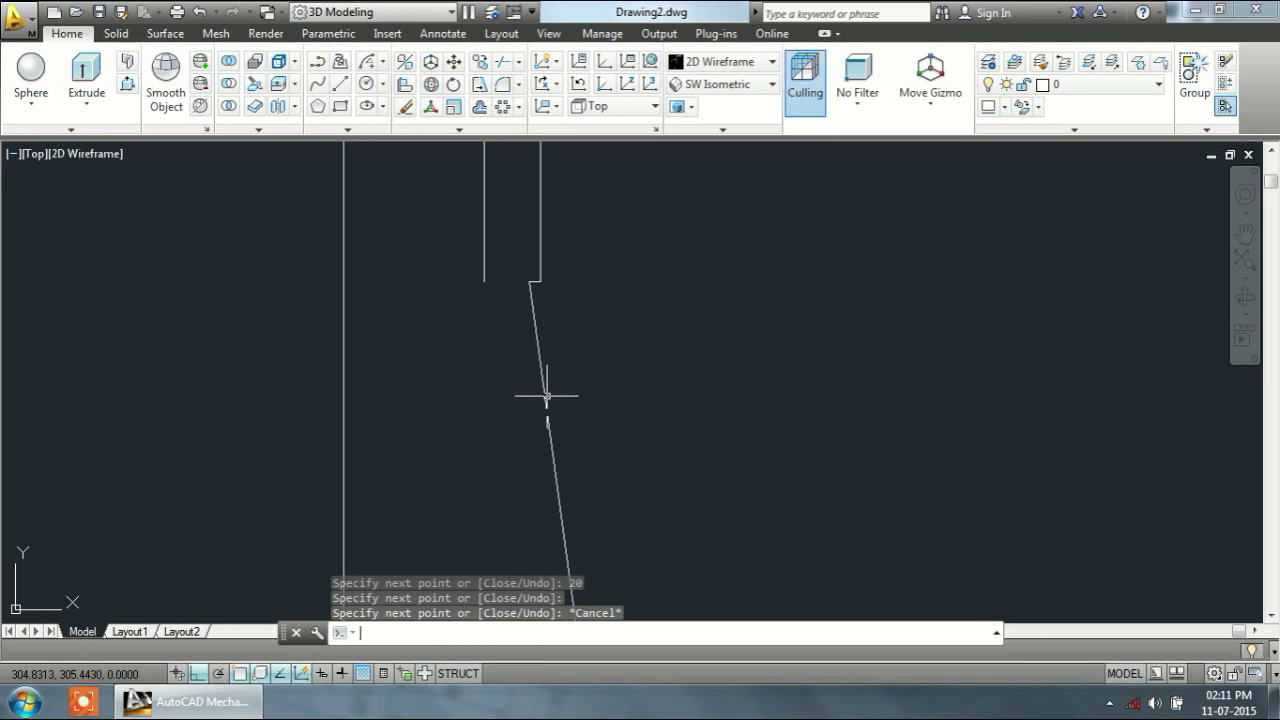
Step: Start a line at the box's bottom-left corner with a 10-unit segment, then undo it
{"action": "middle_click_drag", "start_coordinate": [546, 396], "coordinate": [566, 206]}
{"action": "scroll", "coordinate": [566, 206], "scroll_direction": "down", "scroll_amount": 3}
{"action": "key", "text": "Return"}
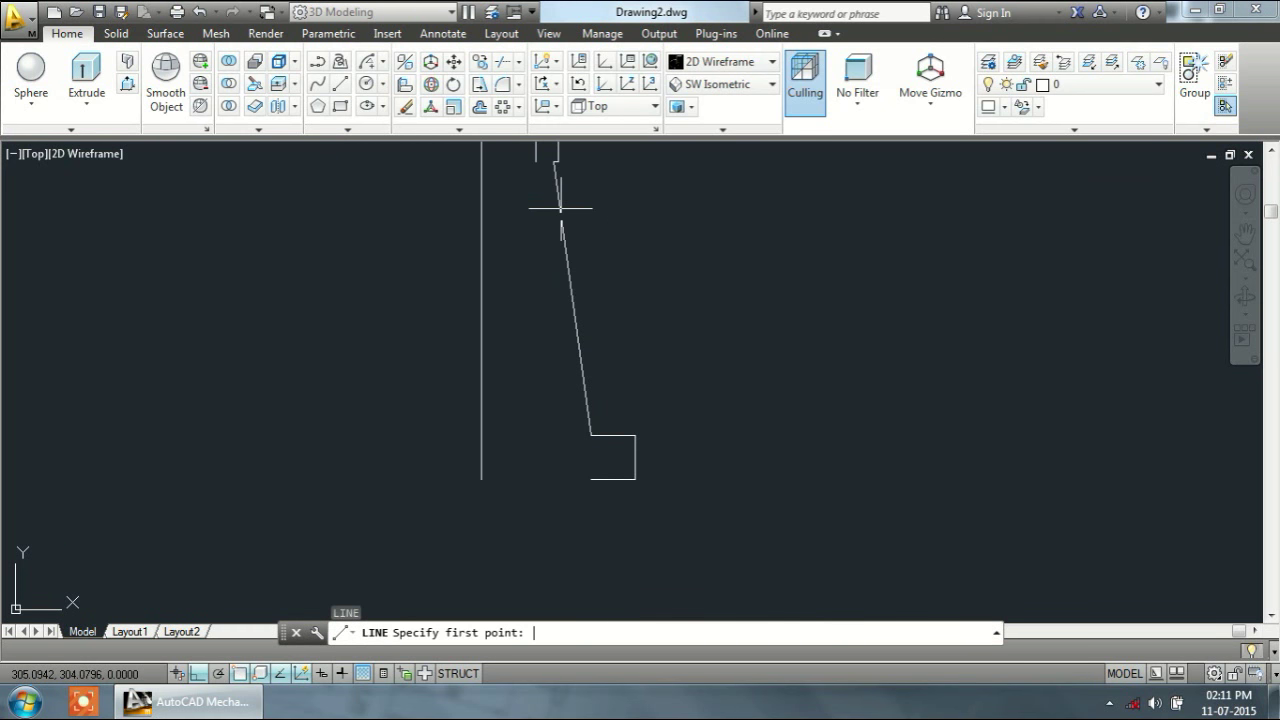
{"action": "left_click", "coordinate": [591, 487]}
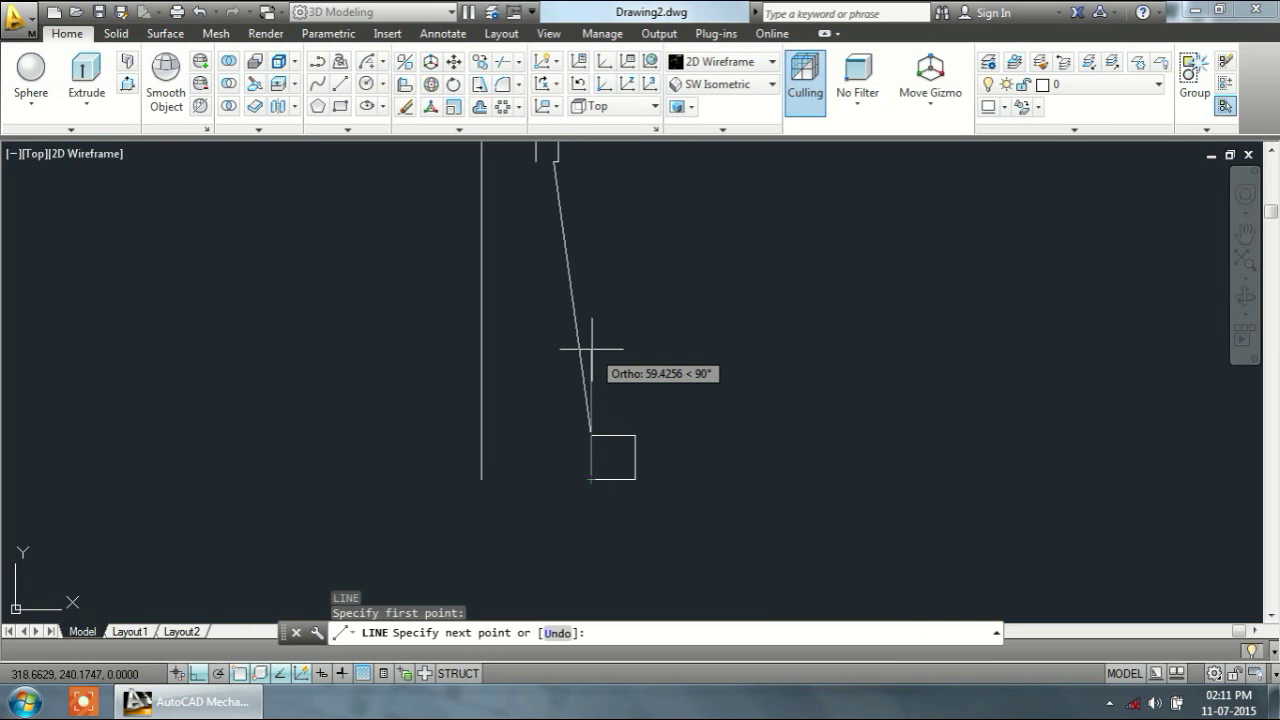
{"action": "type", "text": "10"}
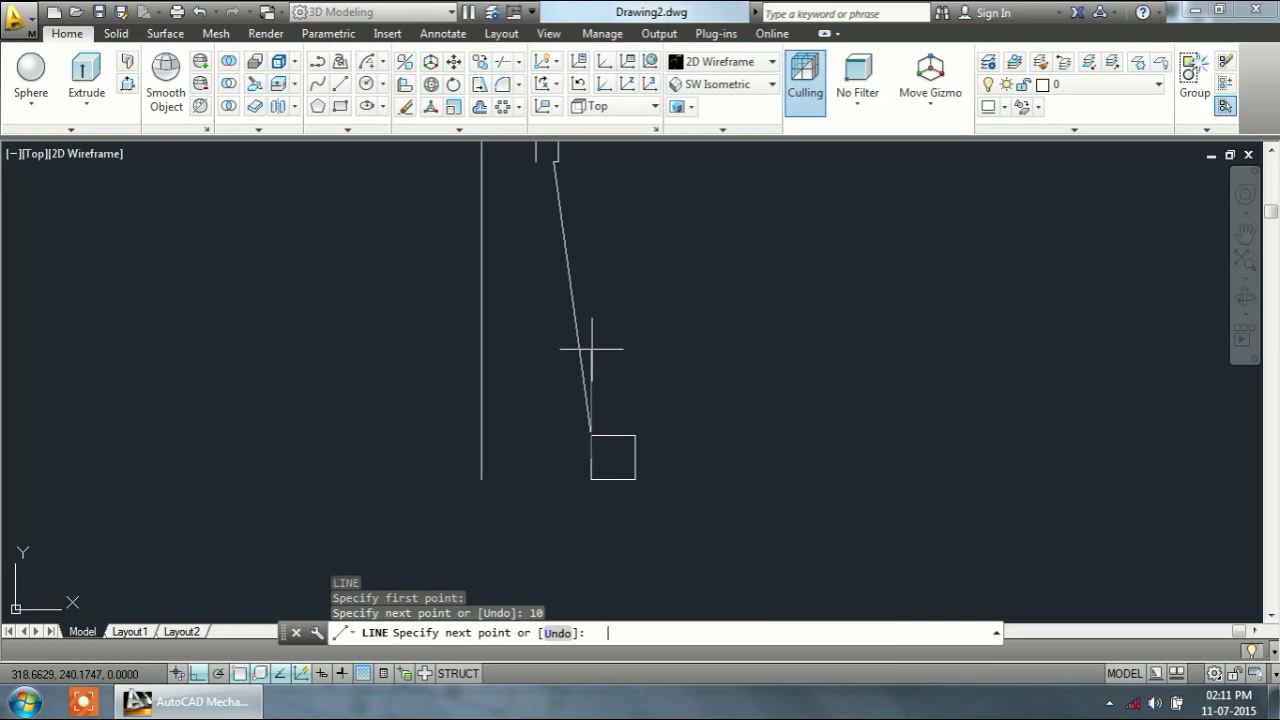
{"action": "key", "text": "Return"}
{"action": "key", "text": "ctrl+z"}
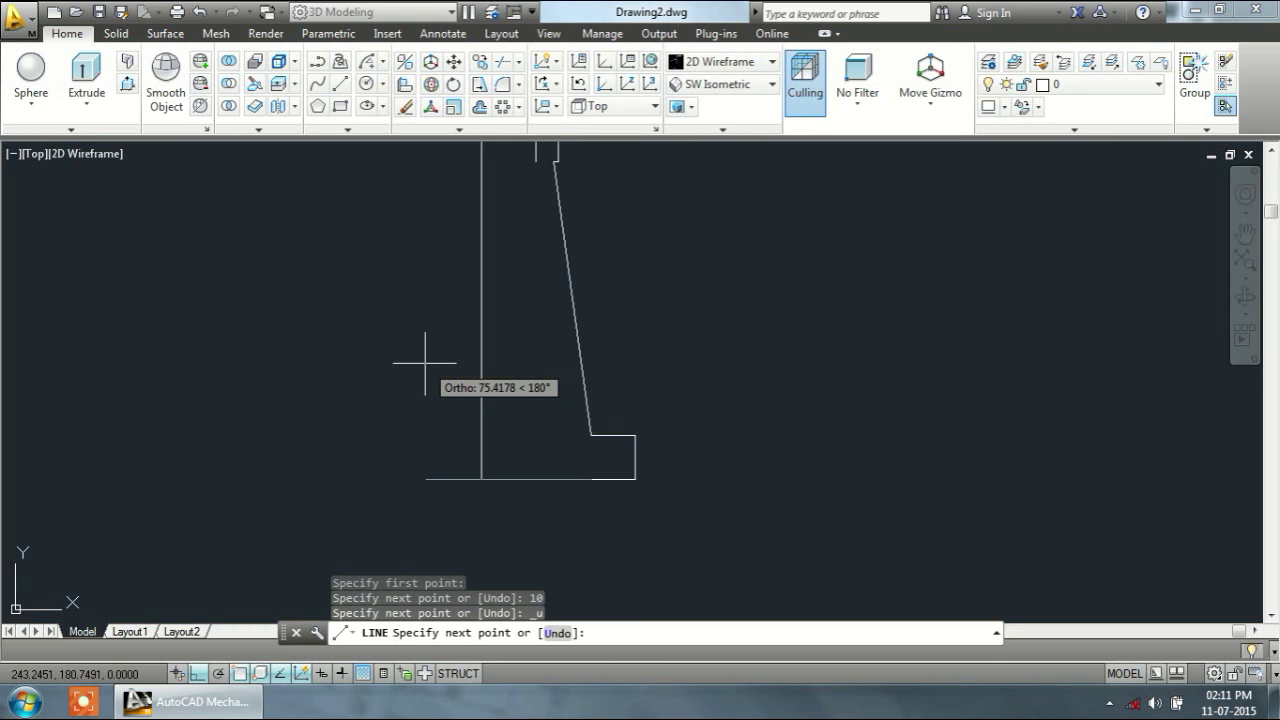
Step: Add 3- and 10-unit segments and a vertical line up to the top endpoint
{"action": "type", "text": "3"}
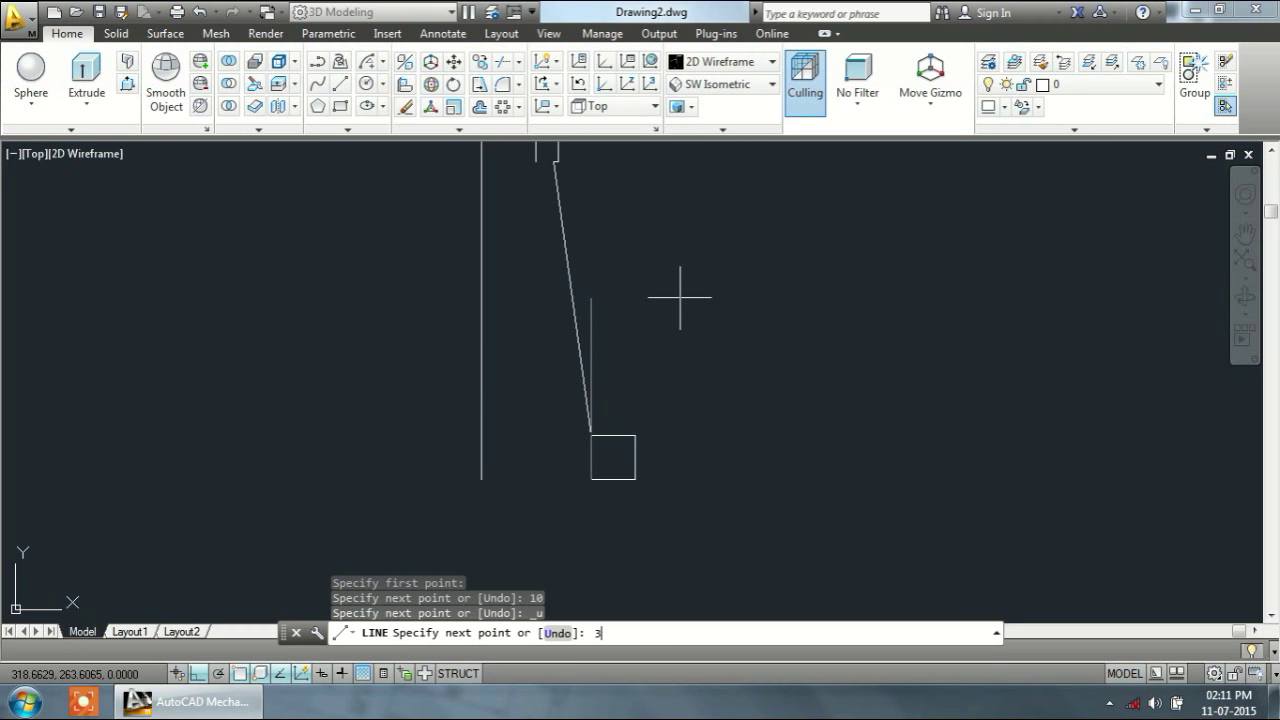
{"action": "key", "text": "Return"}
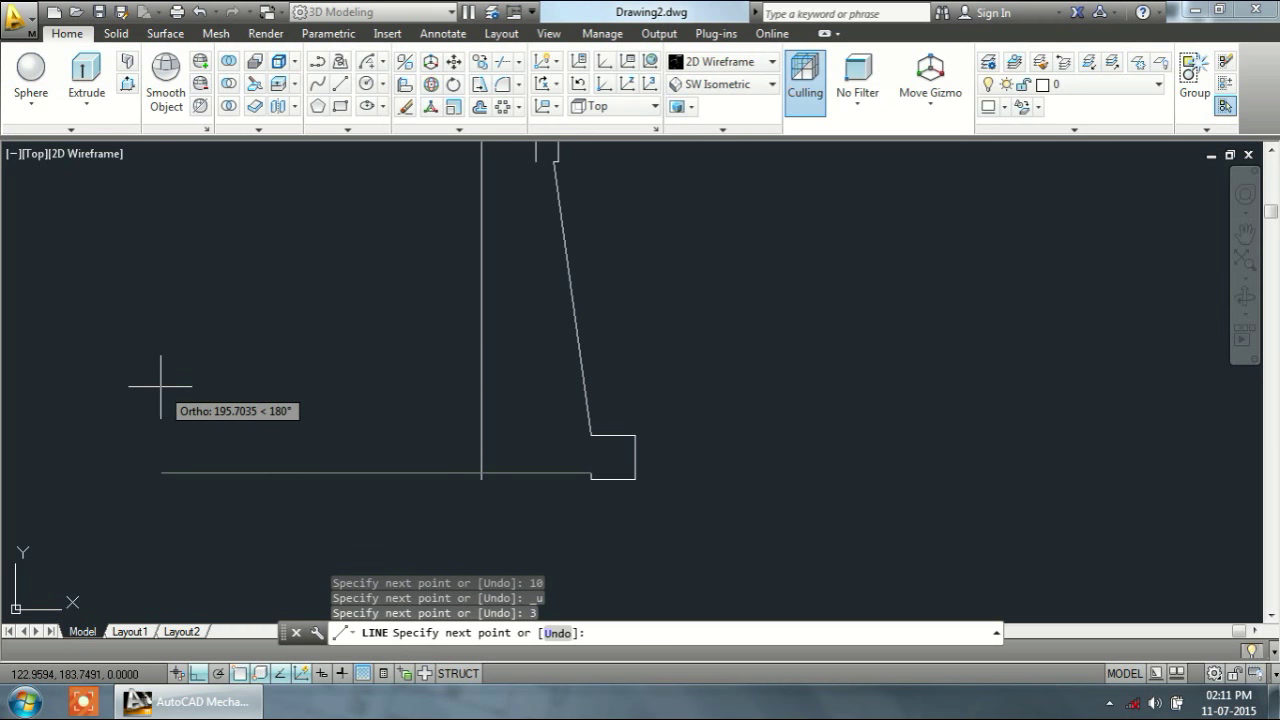
{"action": "type", "text": "10"}
{"action": "key", "text": "Return"}
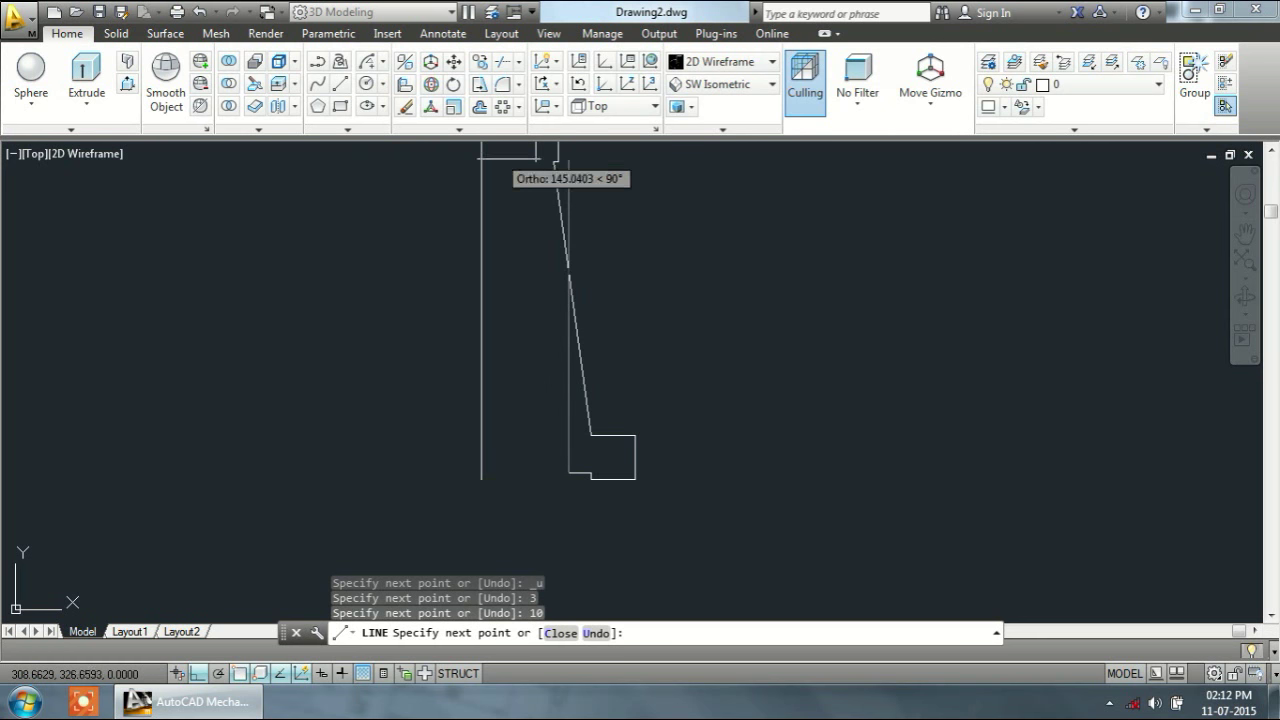
{"action": "left_click", "coordinate": [535, 157]}
{"action": "scroll", "coordinate": [528, 347], "scroll_direction": "down", "scroll_amount": 2}
{"action": "middle_click_drag", "start_coordinate": [528, 347], "coordinate": [535, 395]}
{"action": "key", "text": "Escape"}
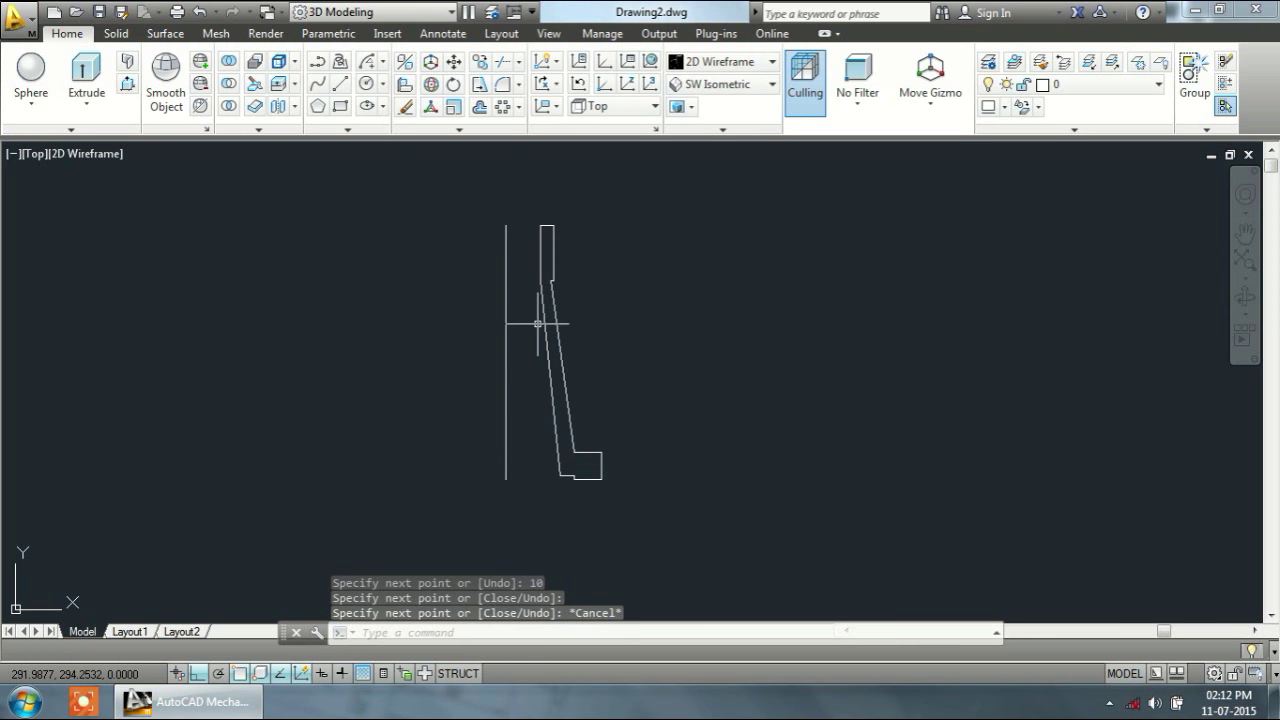
{"action": "type", "text": "j"}
{"action": "key", "text": "Return"}
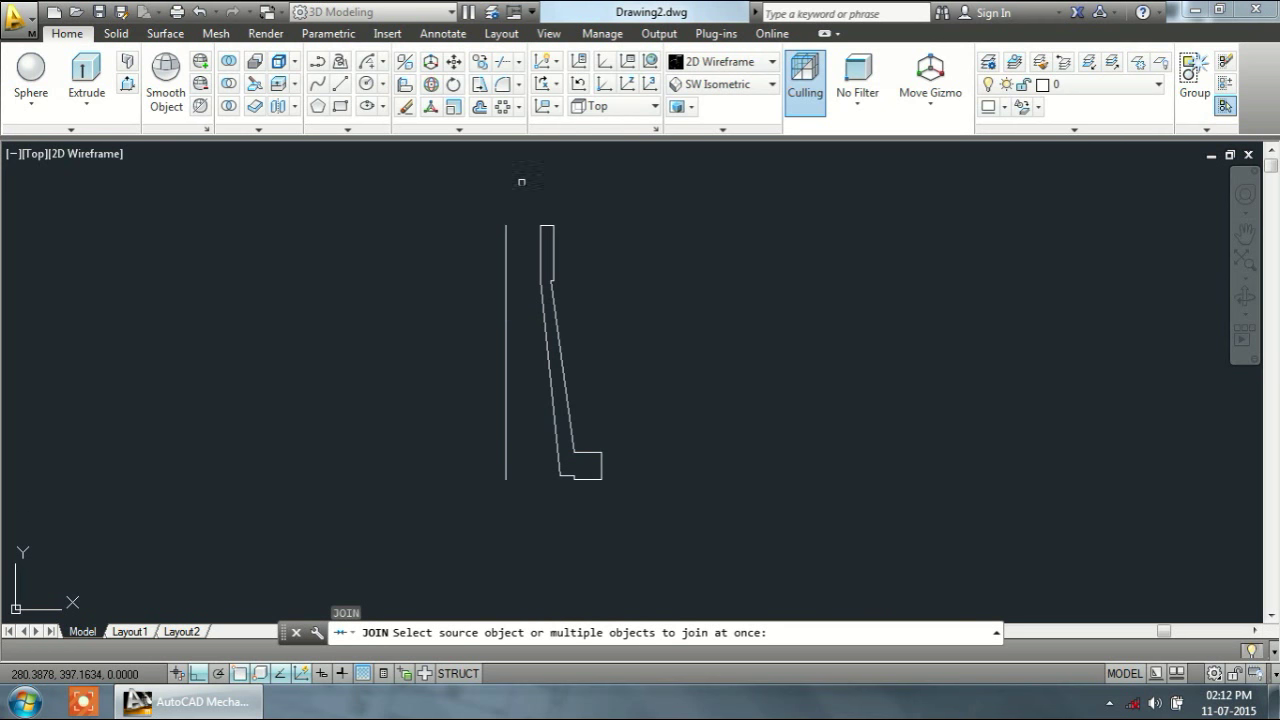
Step: Join the 11 profile lines into one polyline using a window selection
{"action": "left_click", "coordinate": [521, 182]}
{"action": "left_click", "coordinate": [688, 506]}
{"action": "key", "text": "Return"}
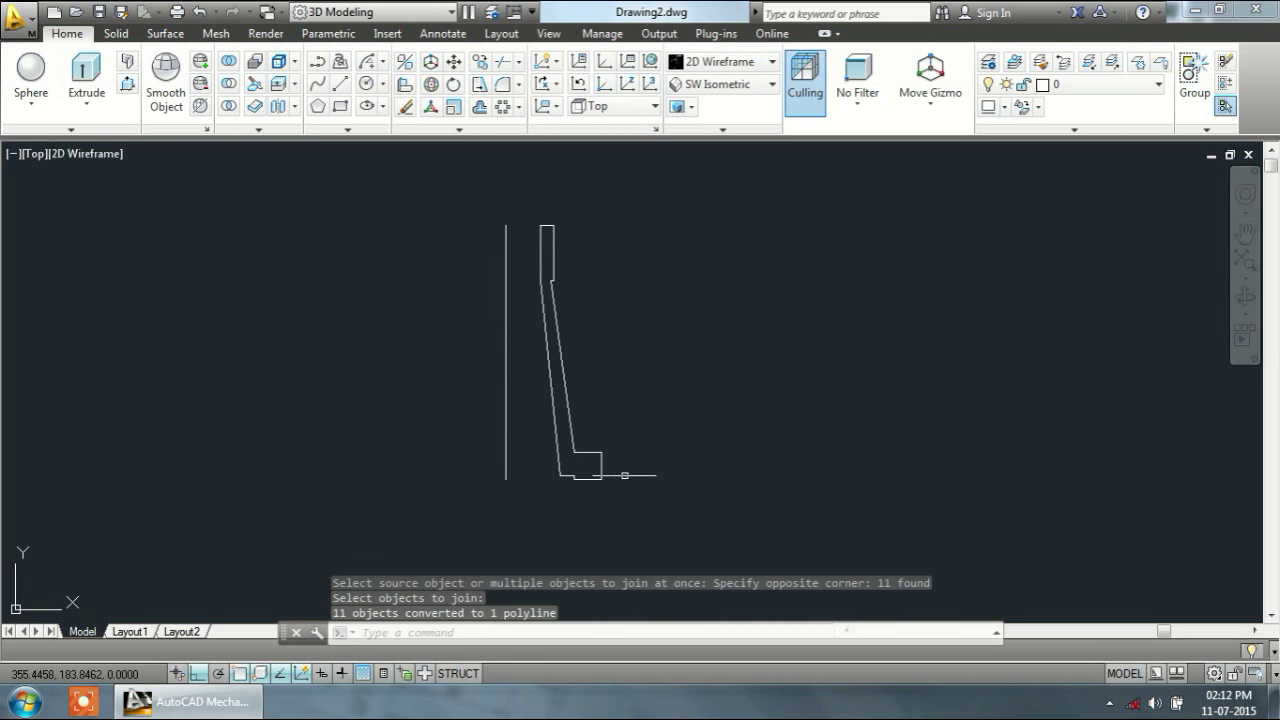
Step: Revolve the polyline 360° about the 185-unit axis line into a solid
{"action": "type", "text": "re"}
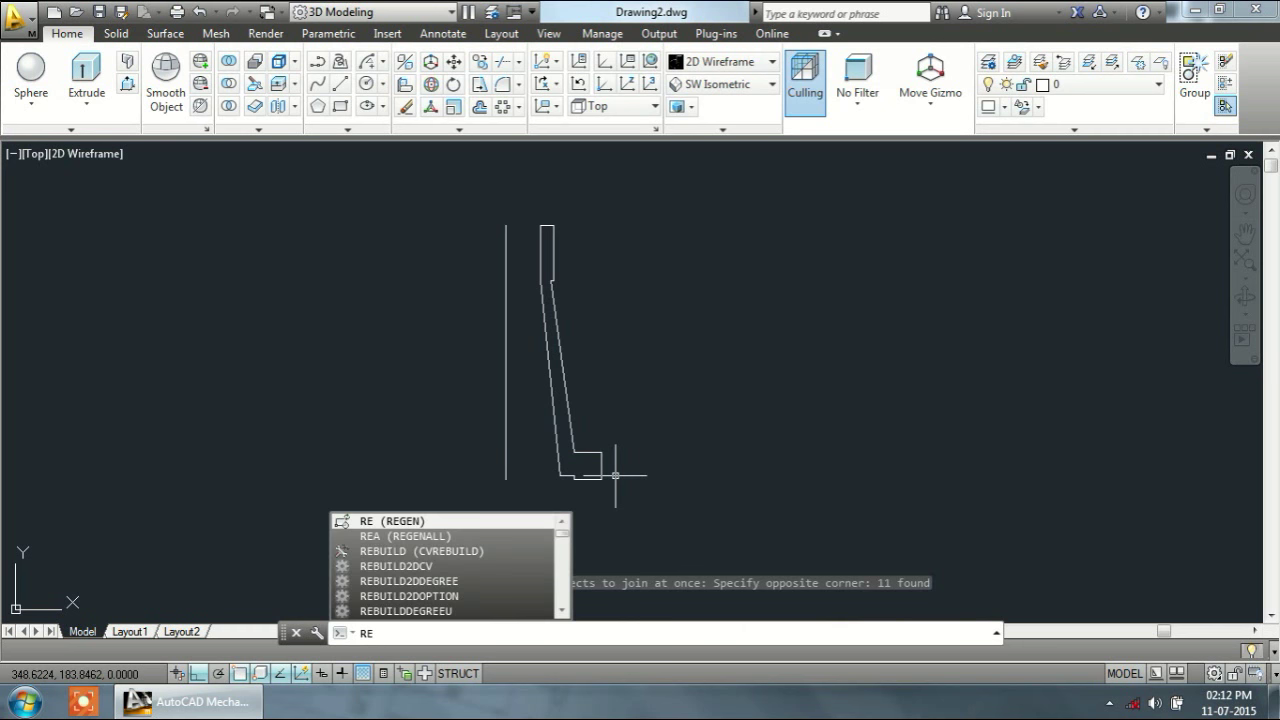
{"action": "key", "text": "Return"}
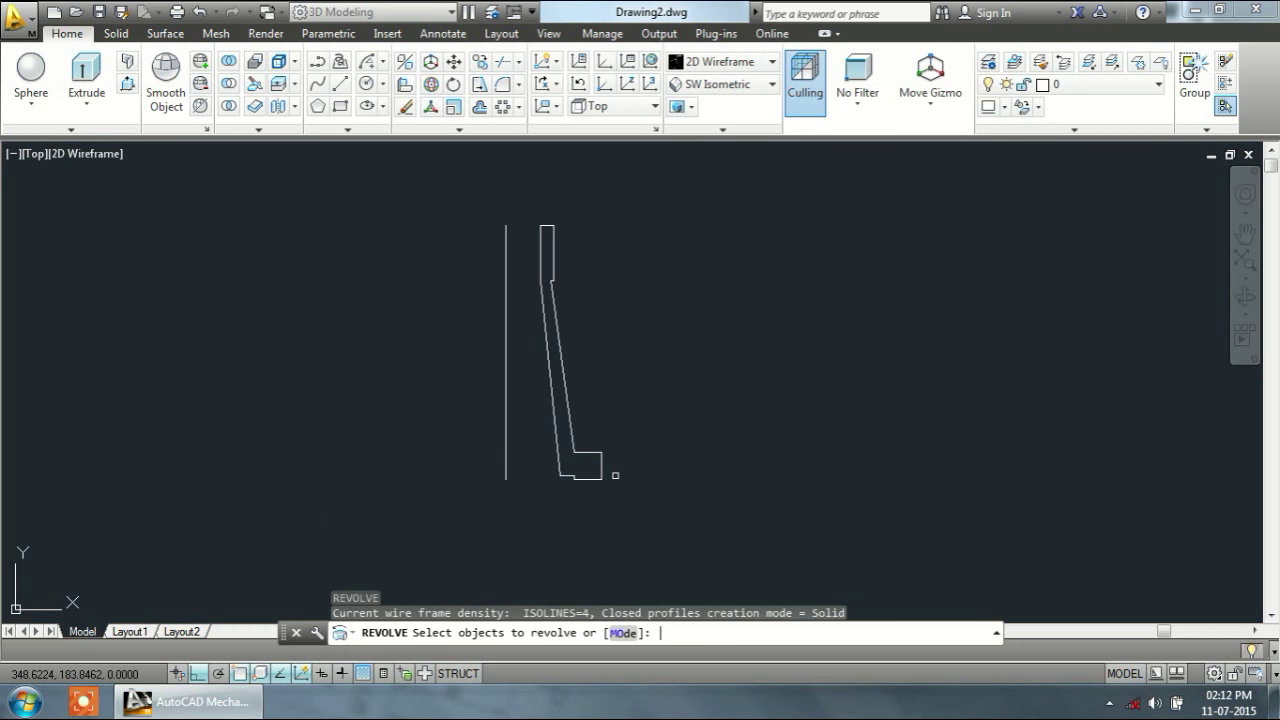
{"action": "left_click", "coordinate": [539, 292]}
{"action": "right_click", "coordinate": [540, 292]}
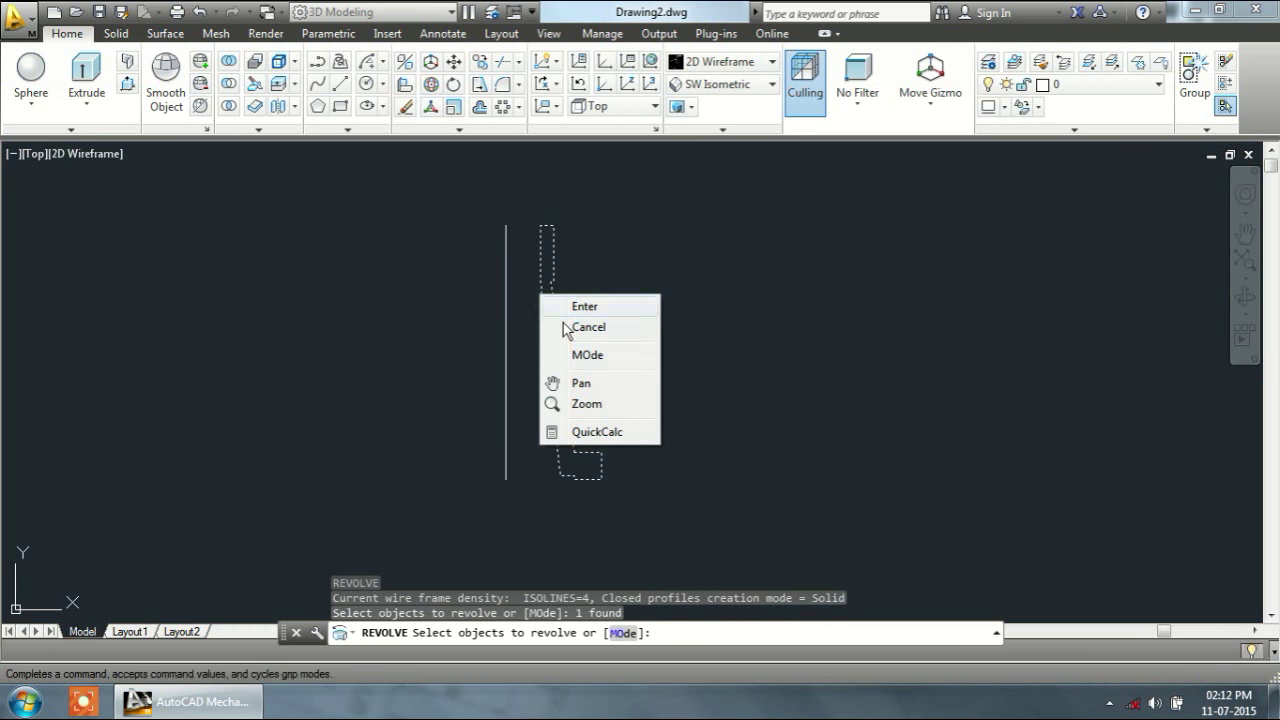
{"action": "left_click", "coordinate": [585, 306]}
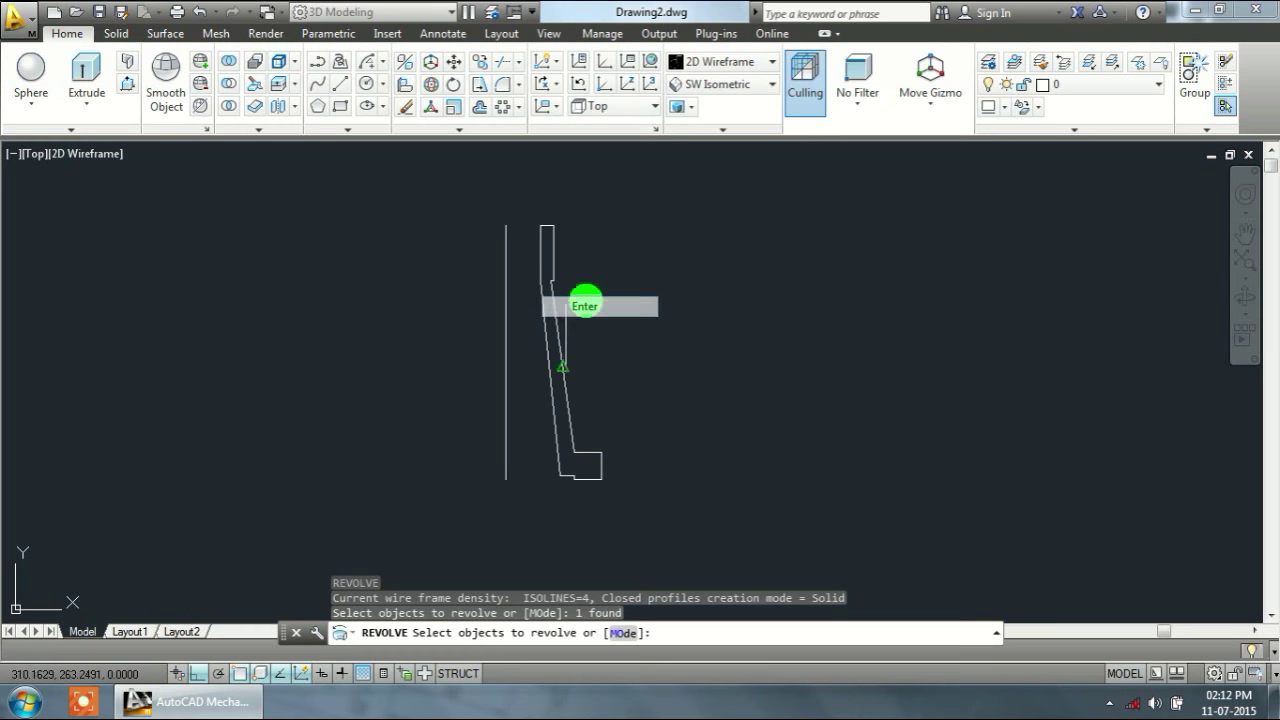
{"action": "left_click", "coordinate": [506, 478]}
{"action": "left_click", "coordinate": [503, 226]}
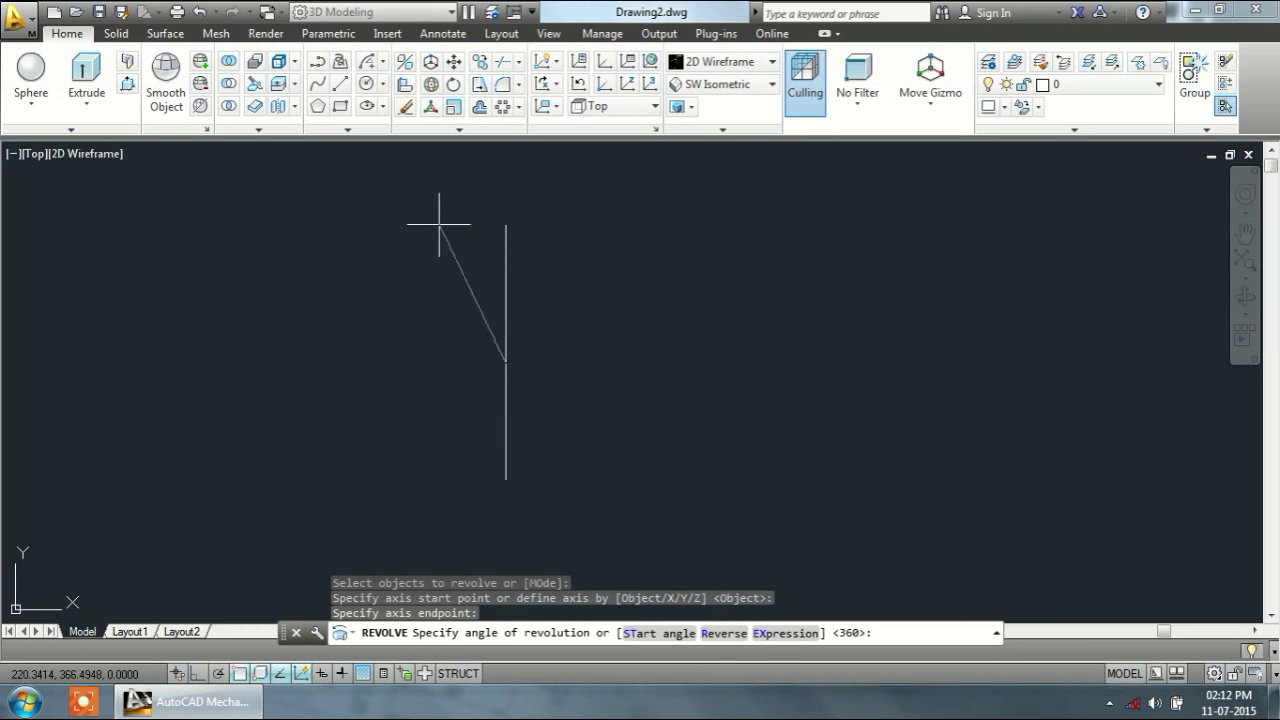
{"action": "key", "text": "Return"}
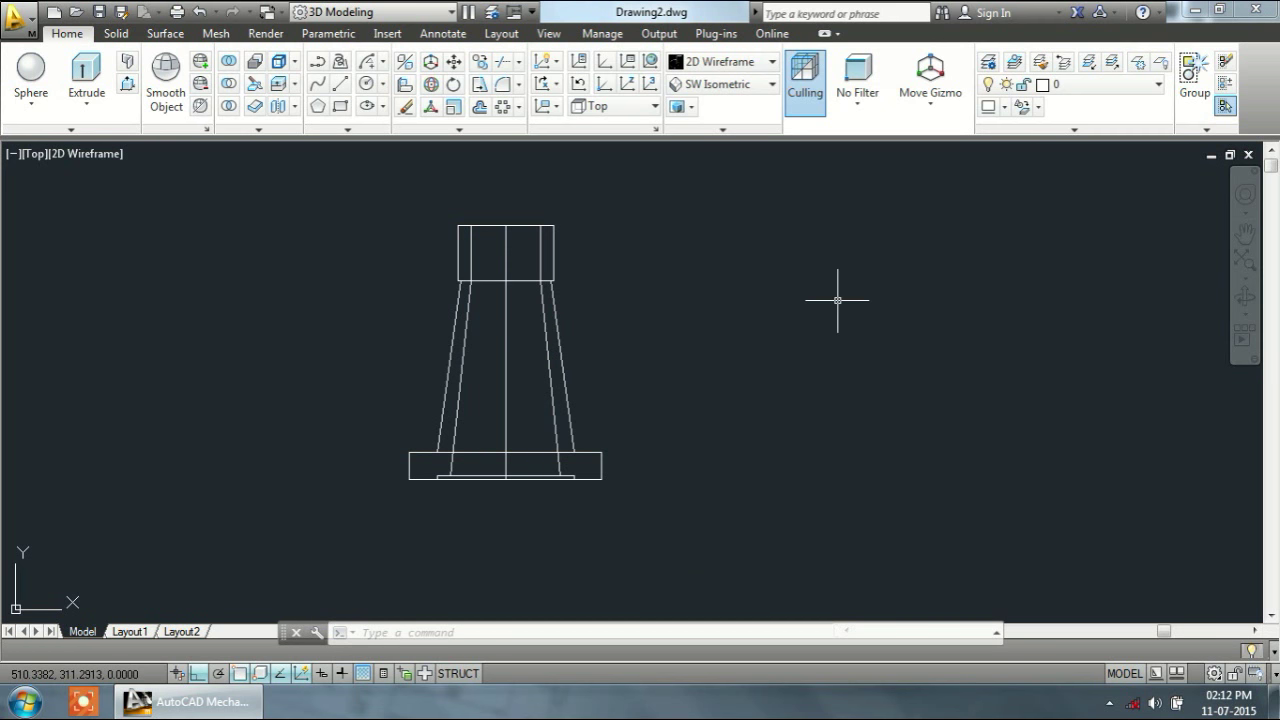
Step: Draw a 45-unit vertical line to the right of the solid
{"action": "type", "text": "l"}
{"action": "key", "text": "Return"}
{"action": "left_click", "coordinate": [755, 247]}
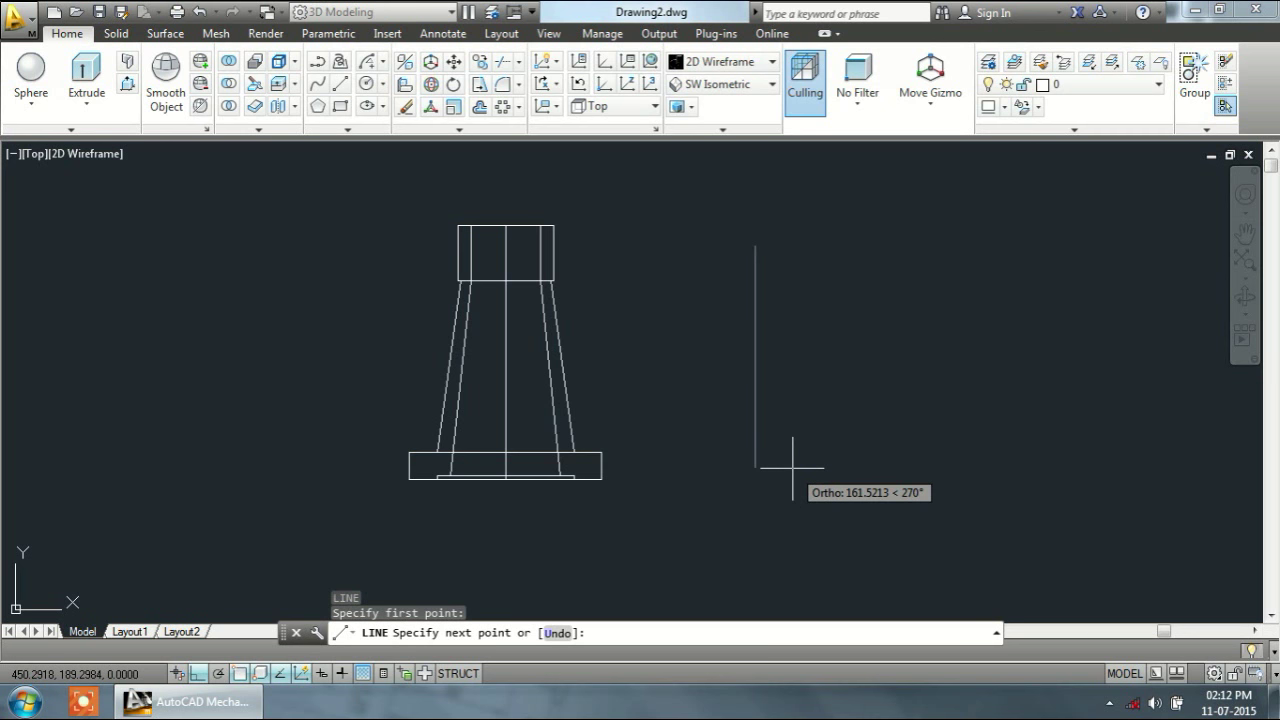
{"action": "type", "text": "45"}
{"action": "key", "text": "Return"}
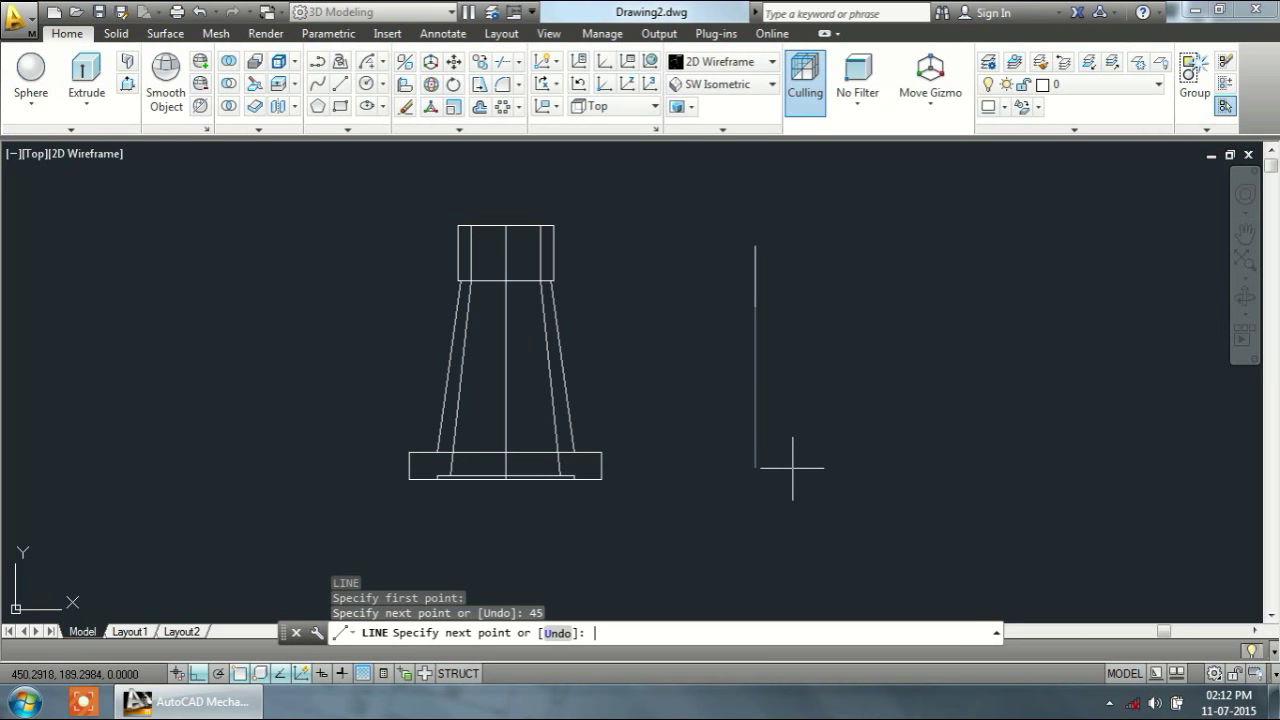
{"action": "key", "text": "Escape"}
Step: Try a 20-unit horizontal line from the vertical line's top end, then undo it
{"action": "type", "text": "l"}
{"action": "key", "text": "Return"}
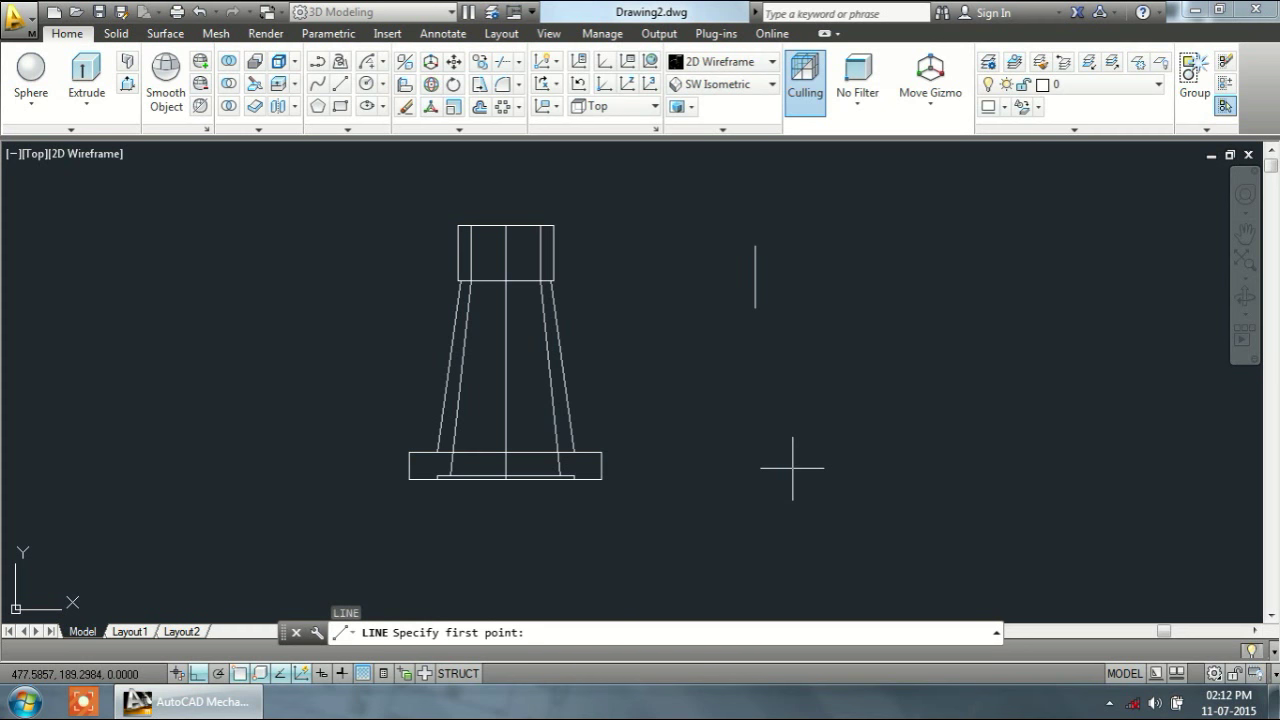
{"action": "right_click", "coordinate": [816, 405], "text": "shift"}
{"action": "left_click", "coordinate": [840, 401]}
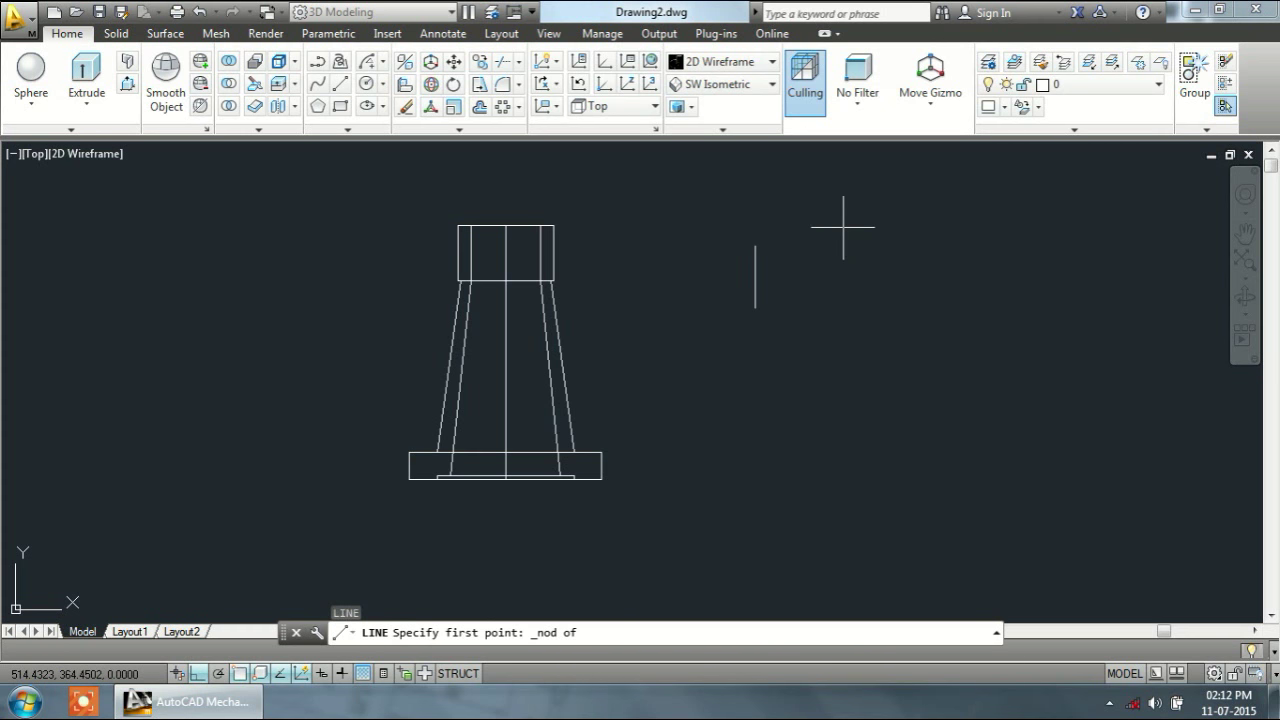
{"action": "right_click", "coordinate": [843, 236], "text": "shift"}
{"action": "left_click", "coordinate": [750, 242]}
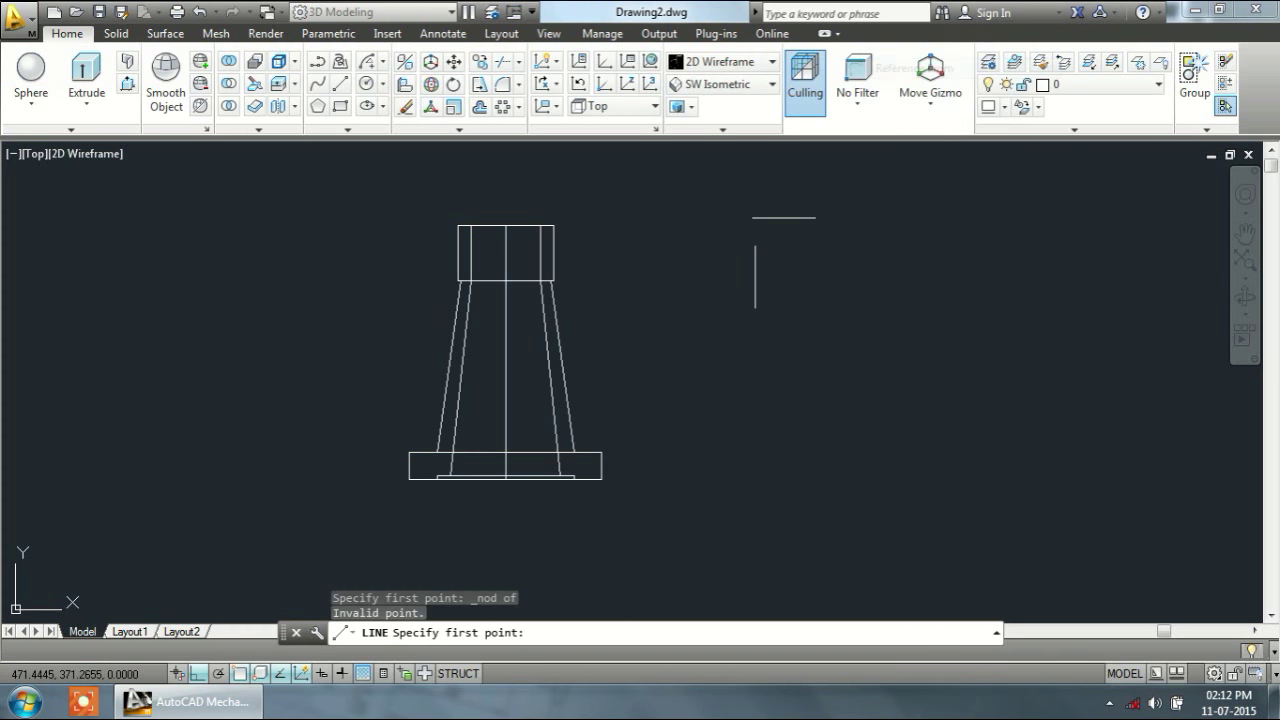
{"action": "left_click", "coordinate": [750, 242]}
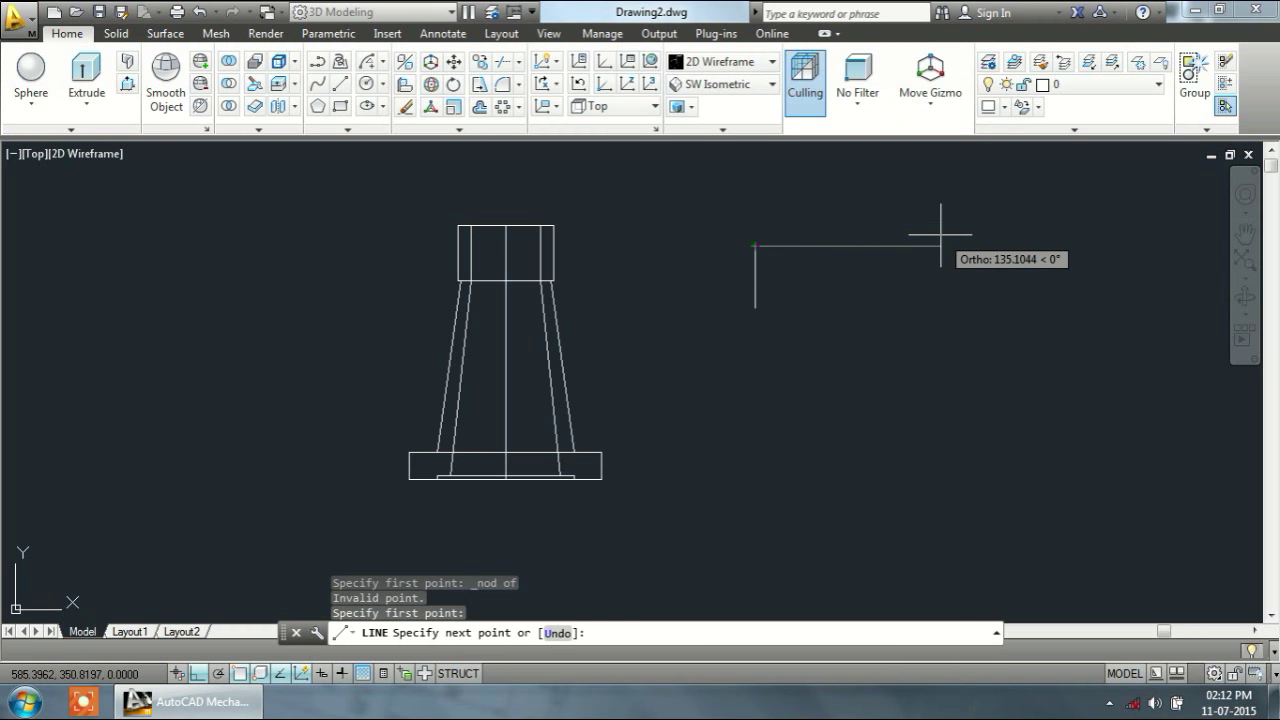
{"action": "type", "text": "20"}
{"action": "key", "text": "Return"}
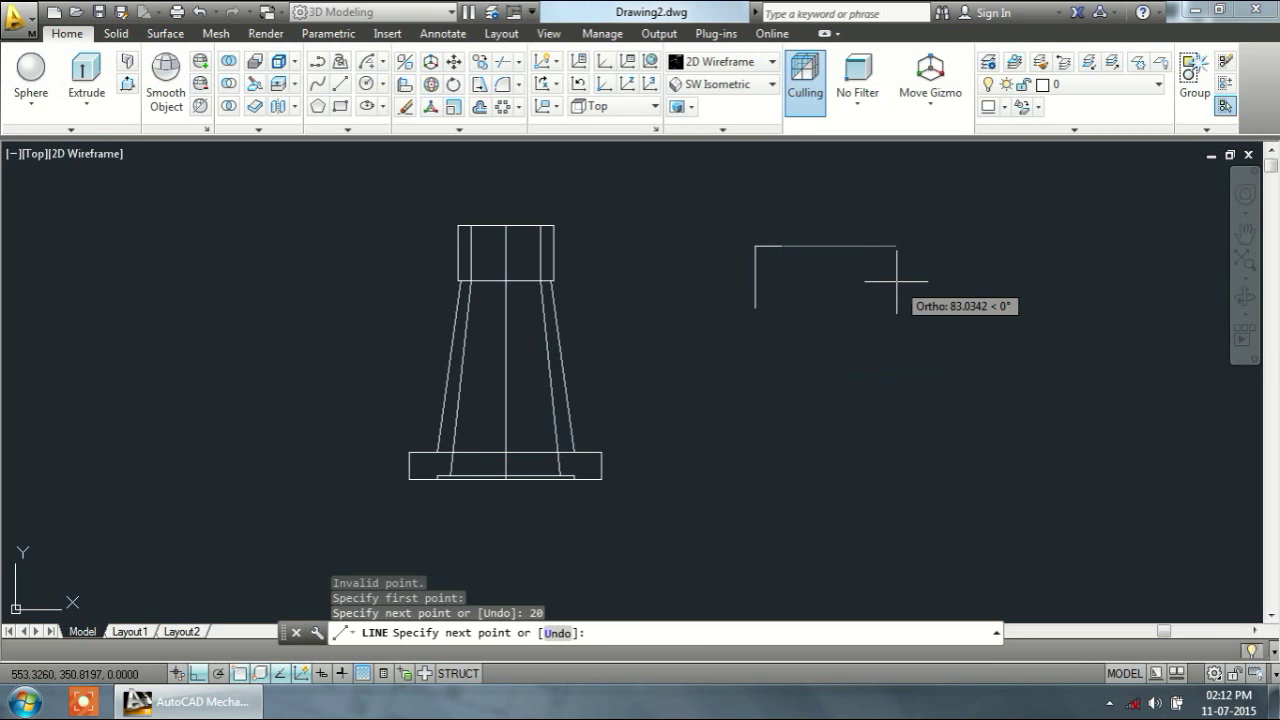
{"action": "key", "text": "Escape"}
{"action": "key", "text": "ctrl+z"}
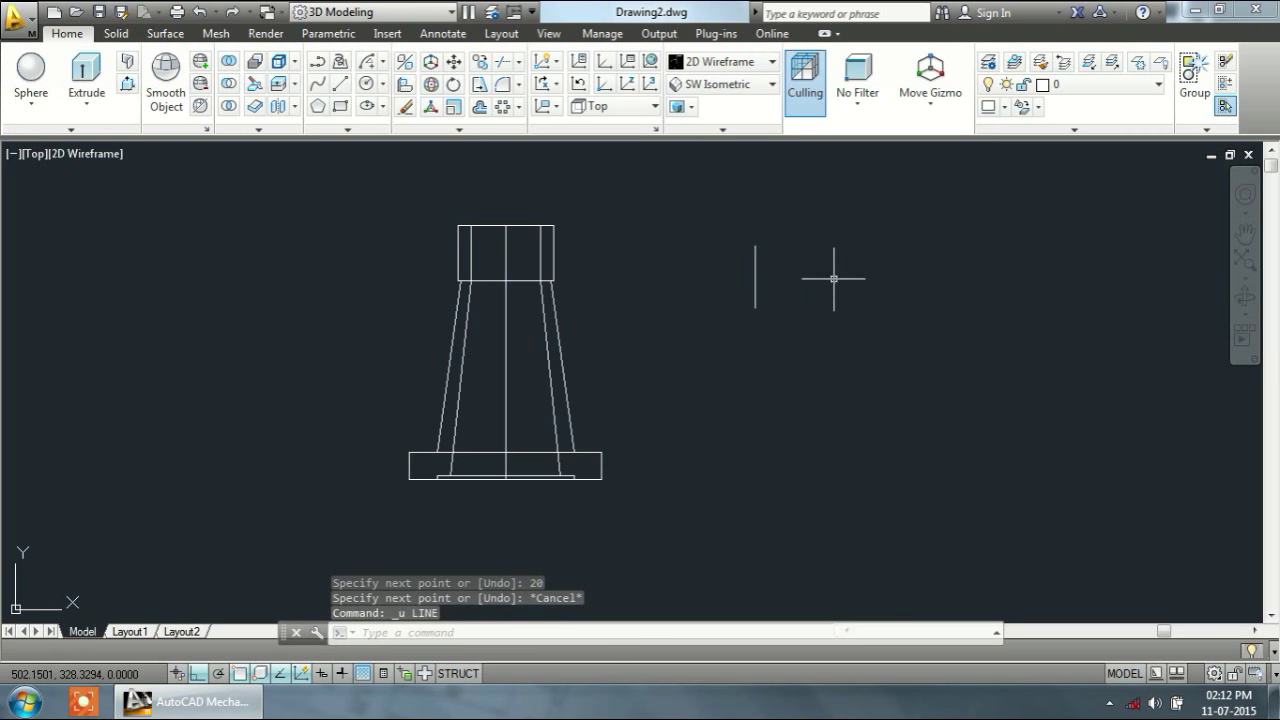
Step: Restart the LINE command and bring up the point snap options
{"action": "type", "text": "l"}
{"action": "key", "text": "Return"}
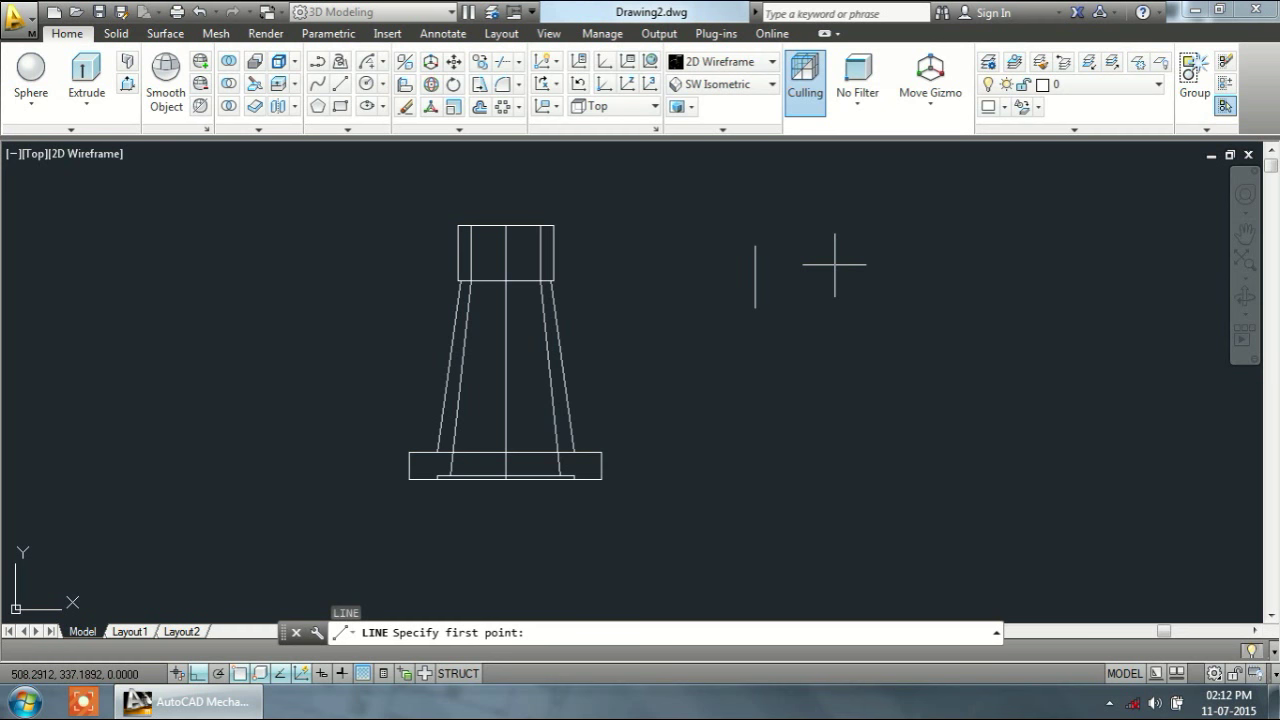
{"action": "key", "text": "Escape"}
{"action": "key", "text": "Escape"}
{"action": "key", "text": "Escape"}
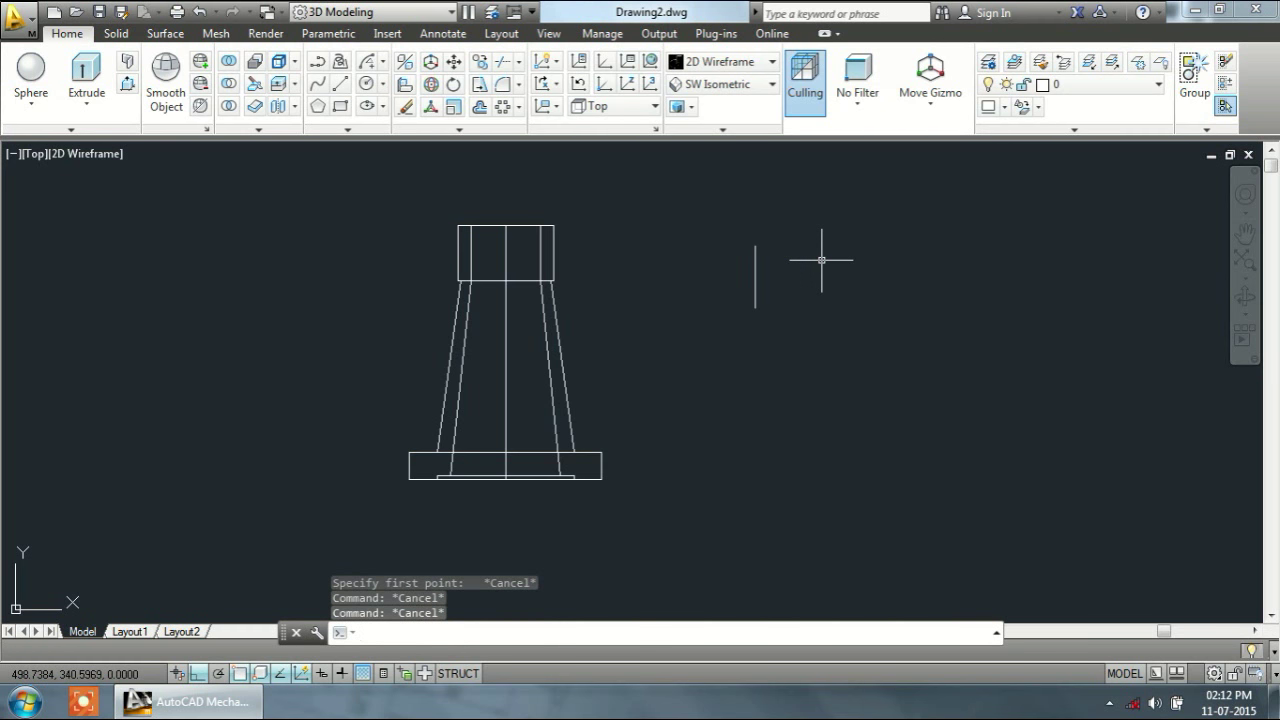
{"action": "type", "text": "l"}
{"action": "key", "text": "Return"}
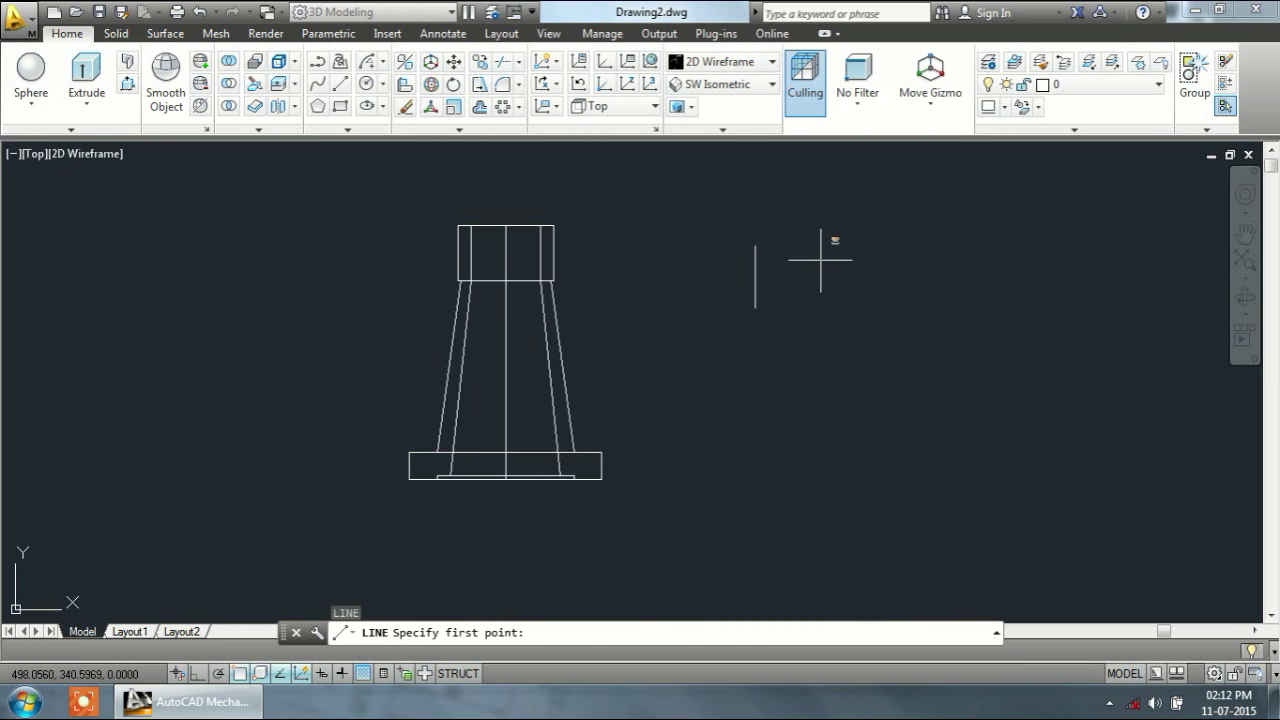
{"action": "key", "text": "Escape"}
{"action": "key", "text": "Escape"}
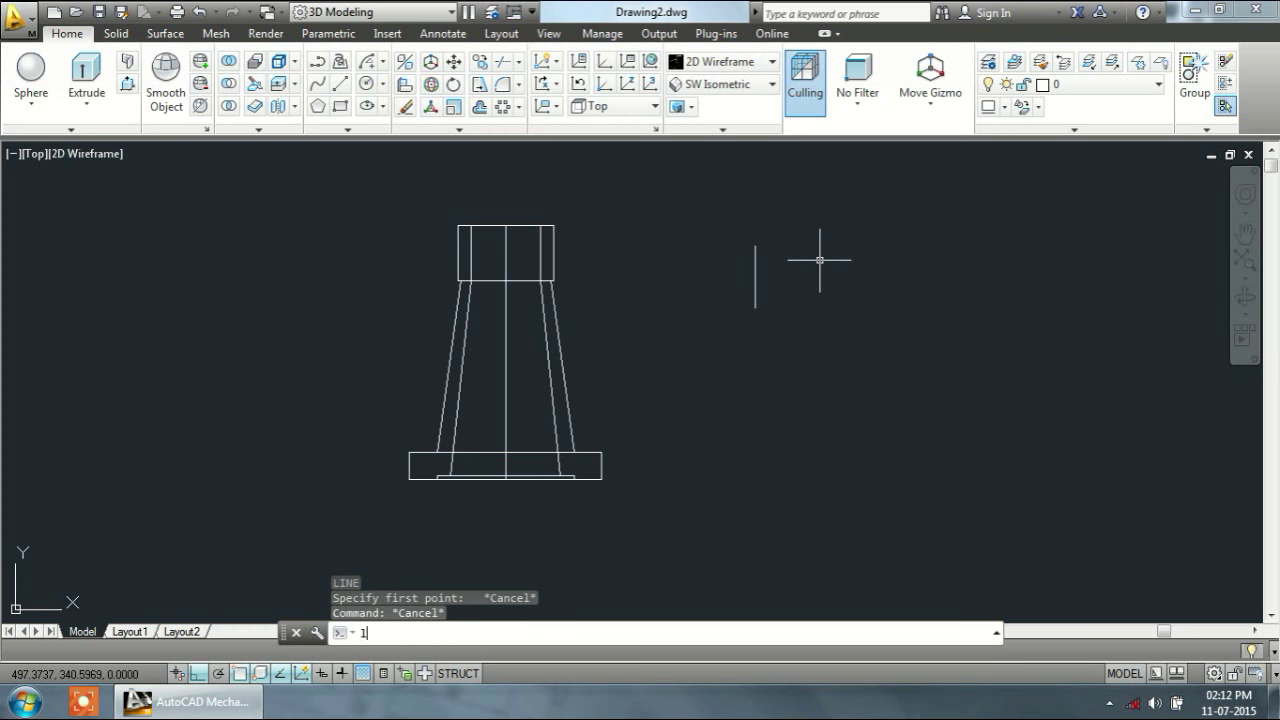
{"action": "key", "text": "Return"}
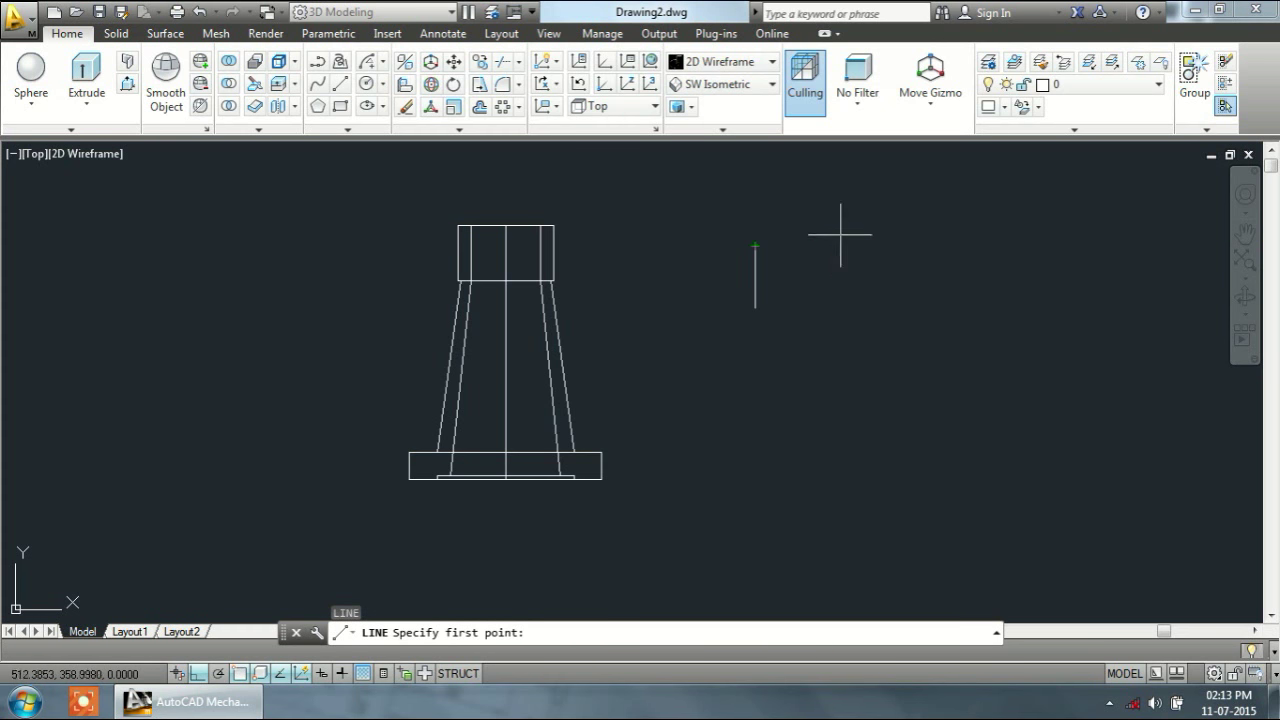
{"action": "right_click", "coordinate": [856, 289], "text": "shift"}
Step: Start the line 25 units from the vertical line's top end and draw 5 units
{"action": "left_click", "coordinate": [934, 70]}
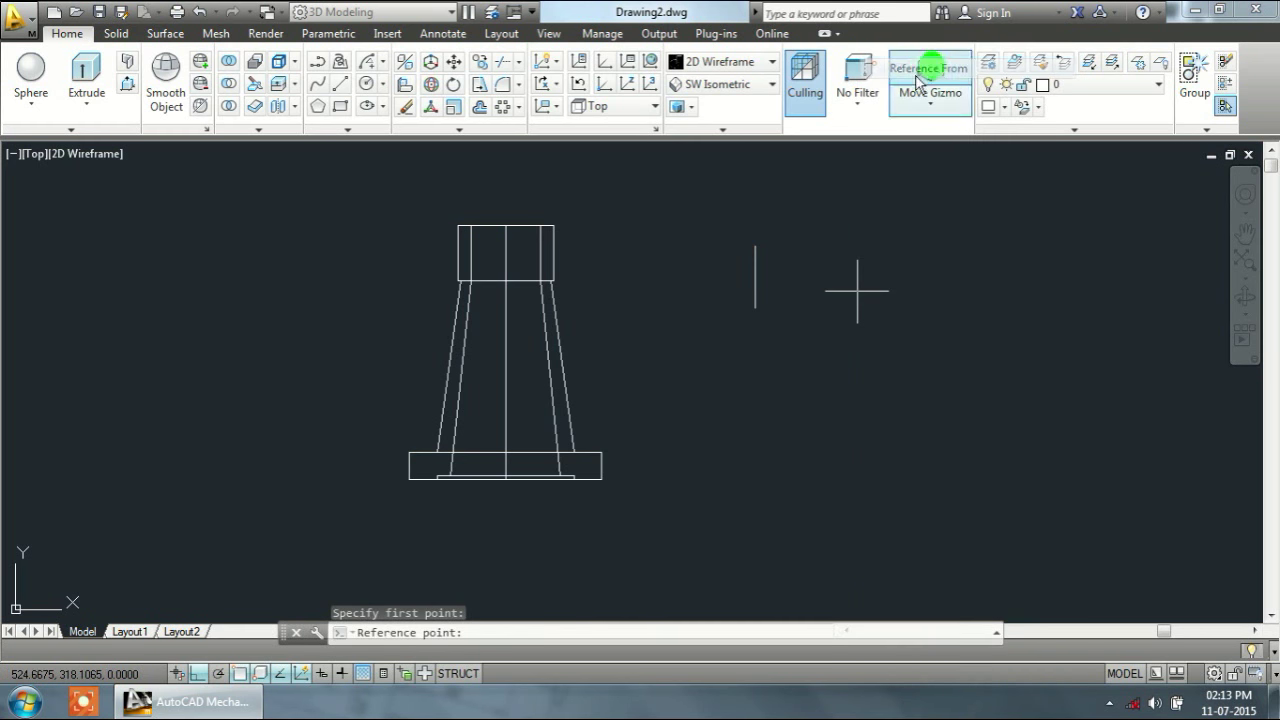
{"action": "left_click", "coordinate": [755, 246]}
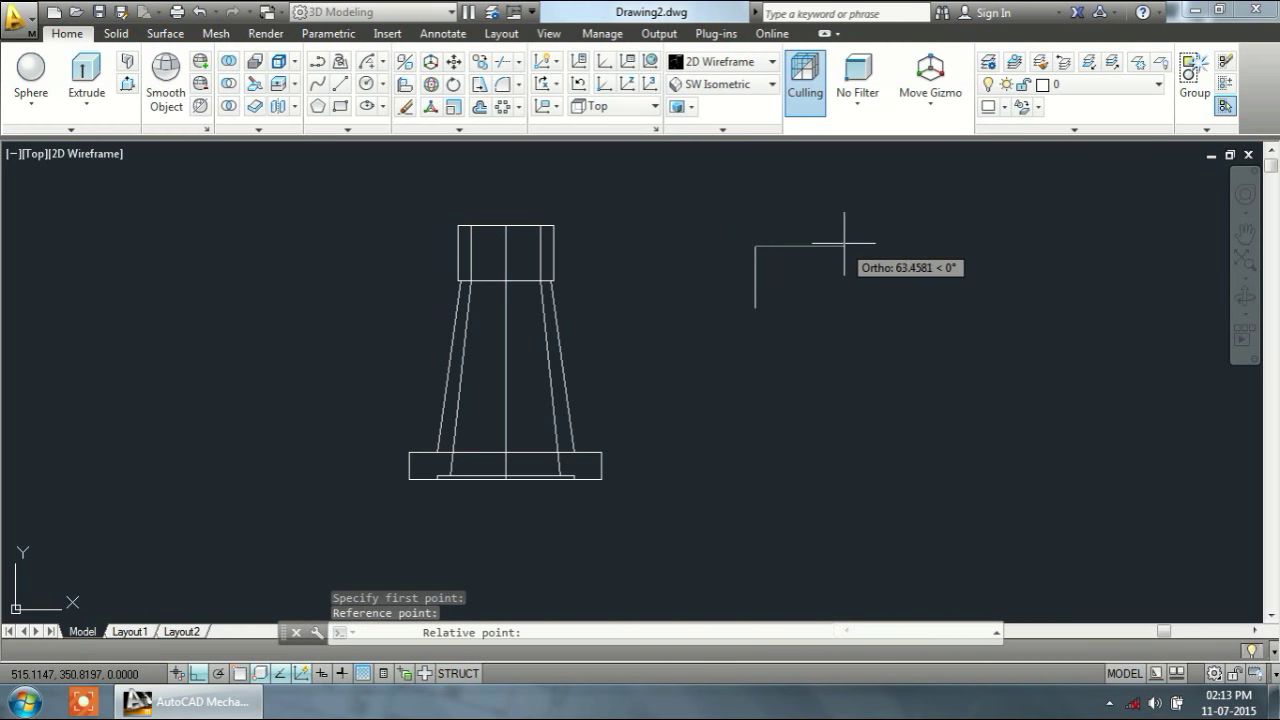
{"action": "type", "text": "25"}
{"action": "key", "text": "Return"}
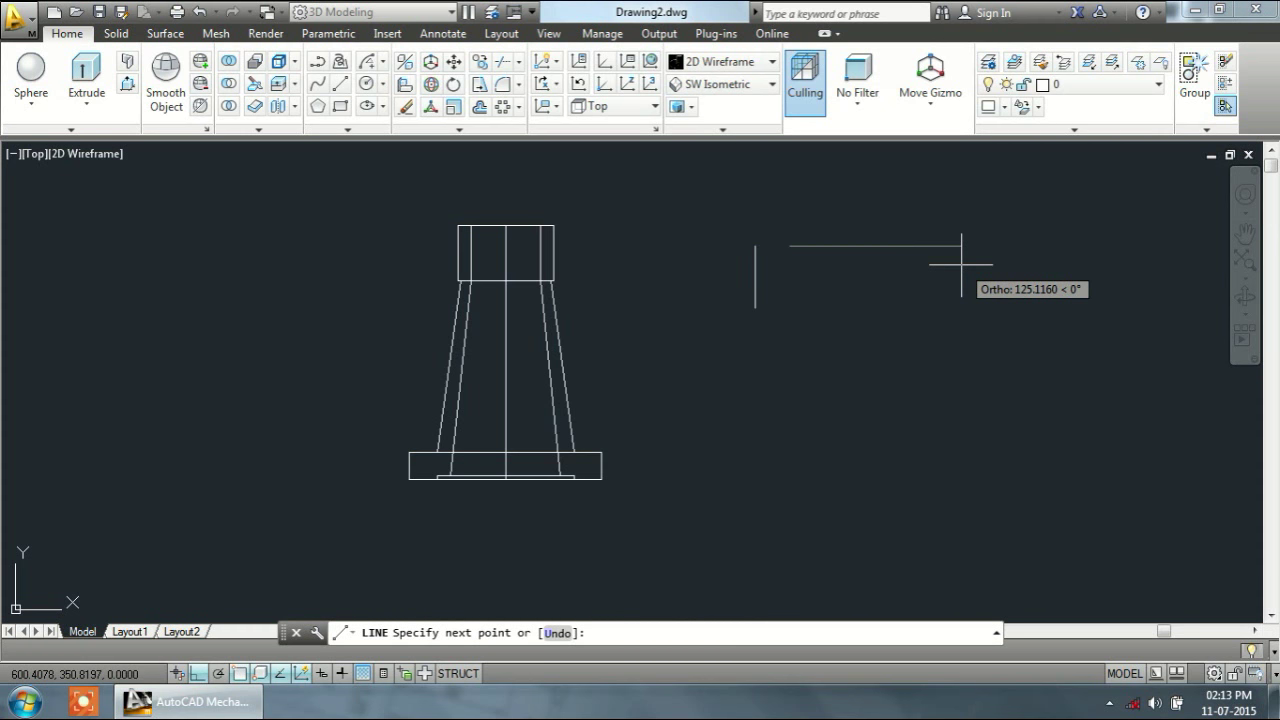
{"action": "type", "text": "5"}
{"action": "key", "text": "Return"}
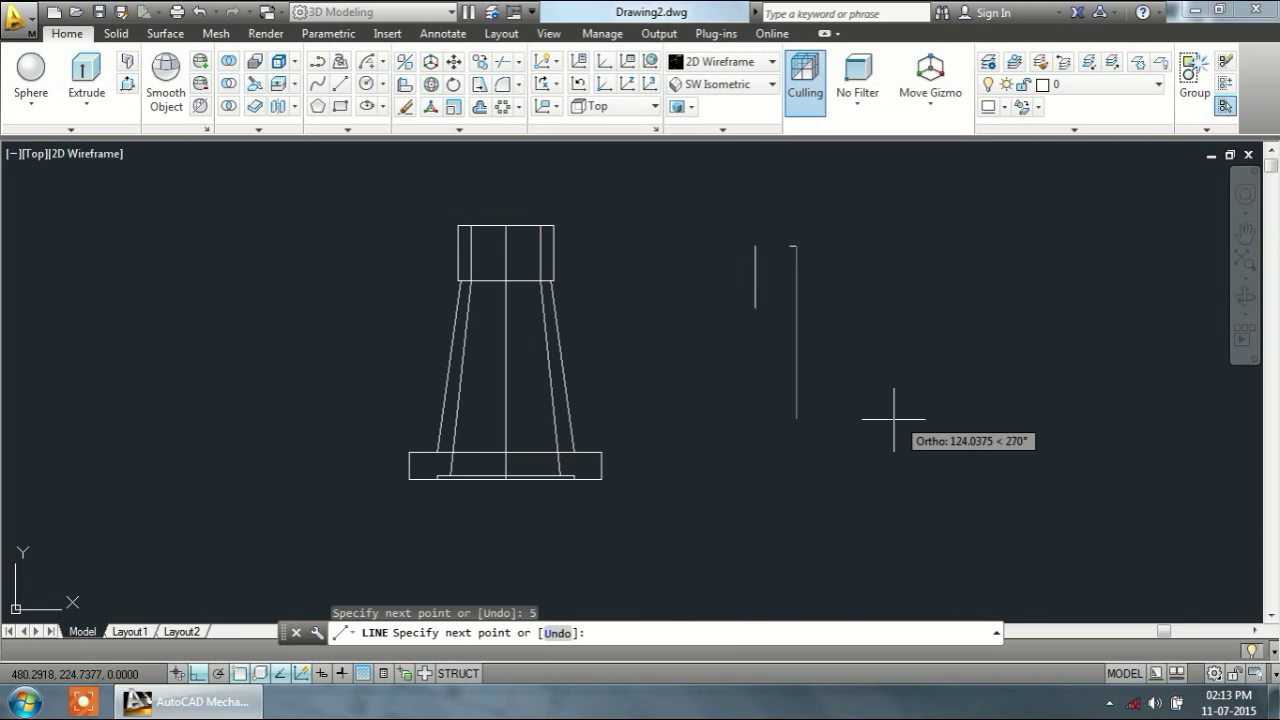
Step: Continue with 10, 20, 25 and 5-unit segments, closing at the stem's top corner
{"action": "type", "text": "10"}
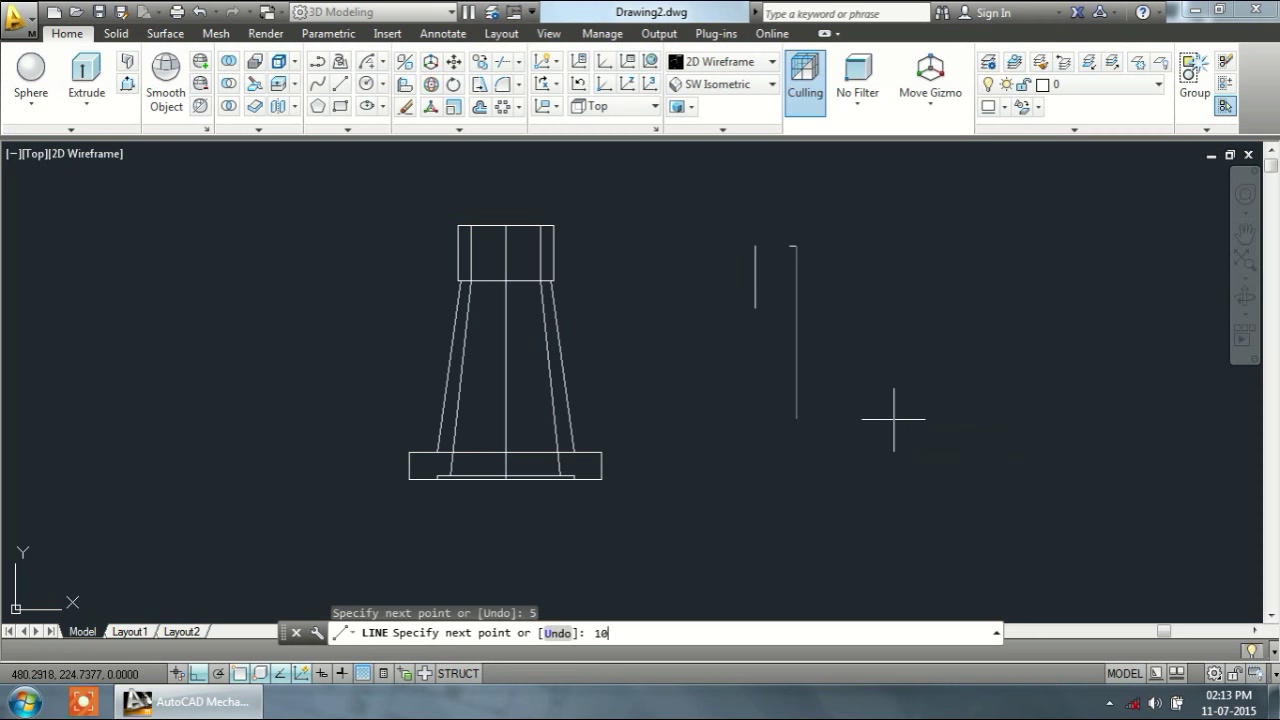
{"action": "key", "text": "Return"}
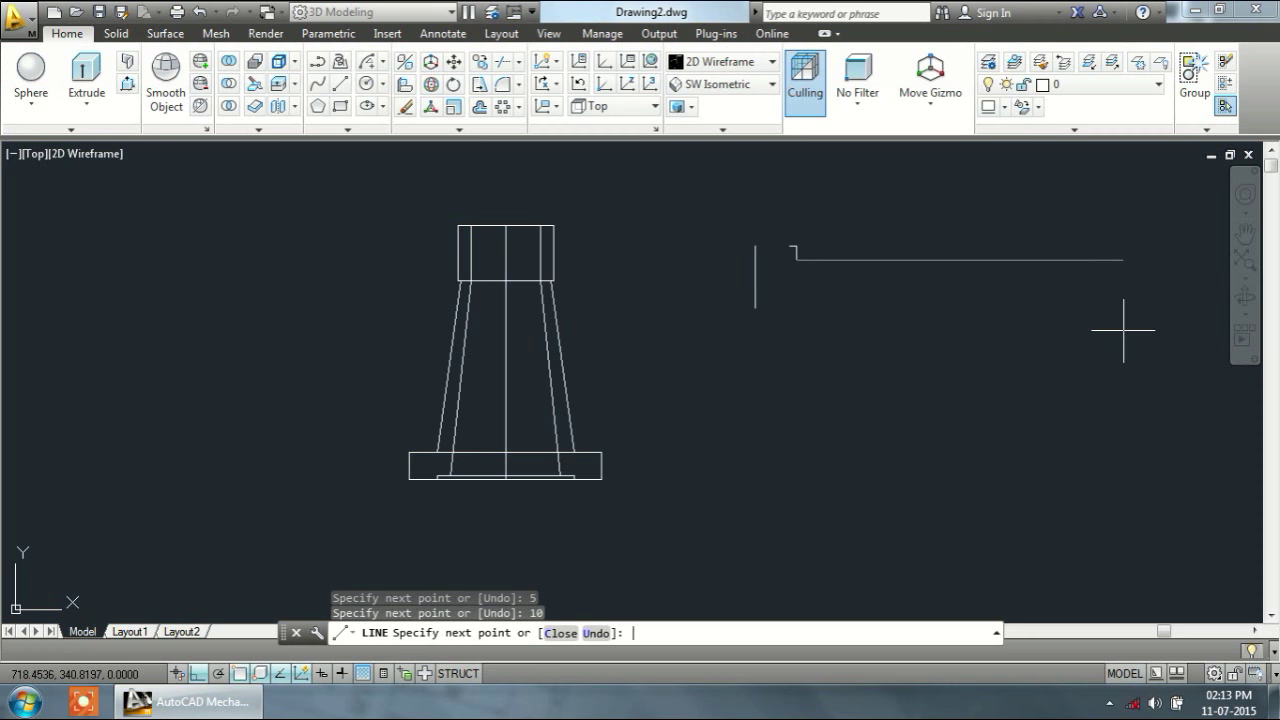
{"action": "type", "text": "20"}
{"action": "key", "text": "Return"}
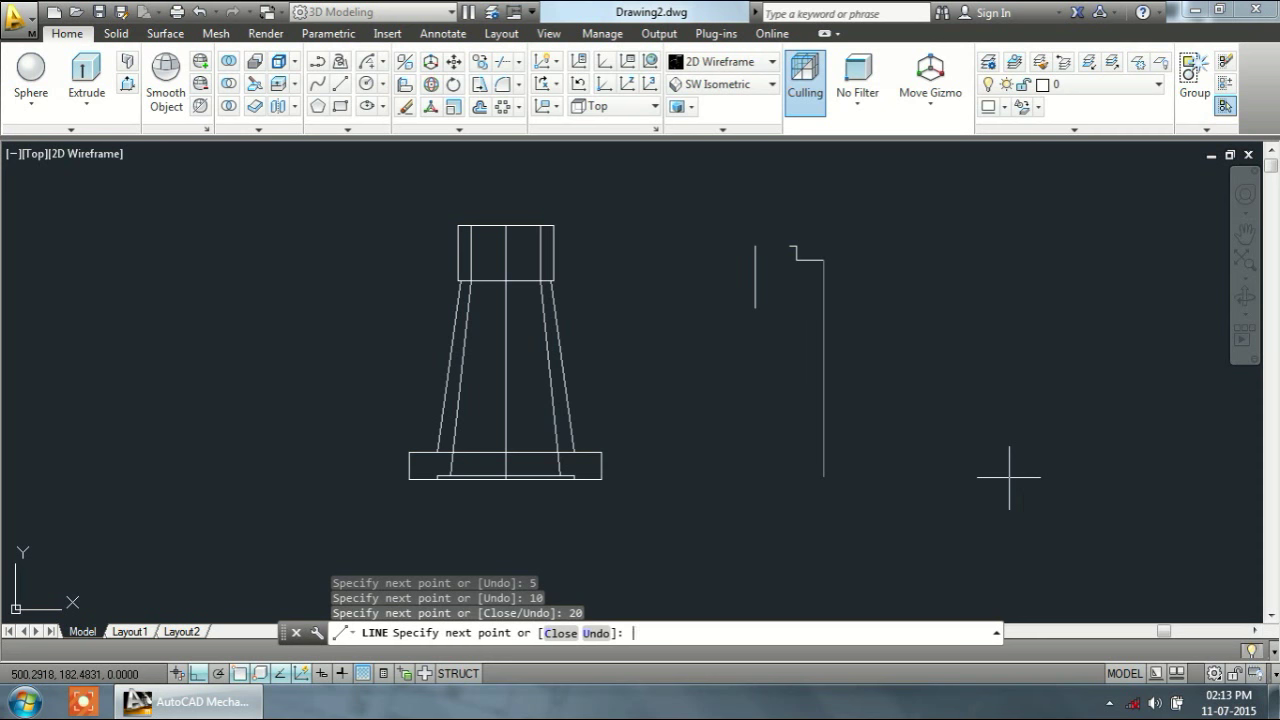
{"action": "type", "text": "10"}
{"action": "key", "text": "Return"}
{"action": "type", "text": "20"}
{"action": "key", "text": "Return"}
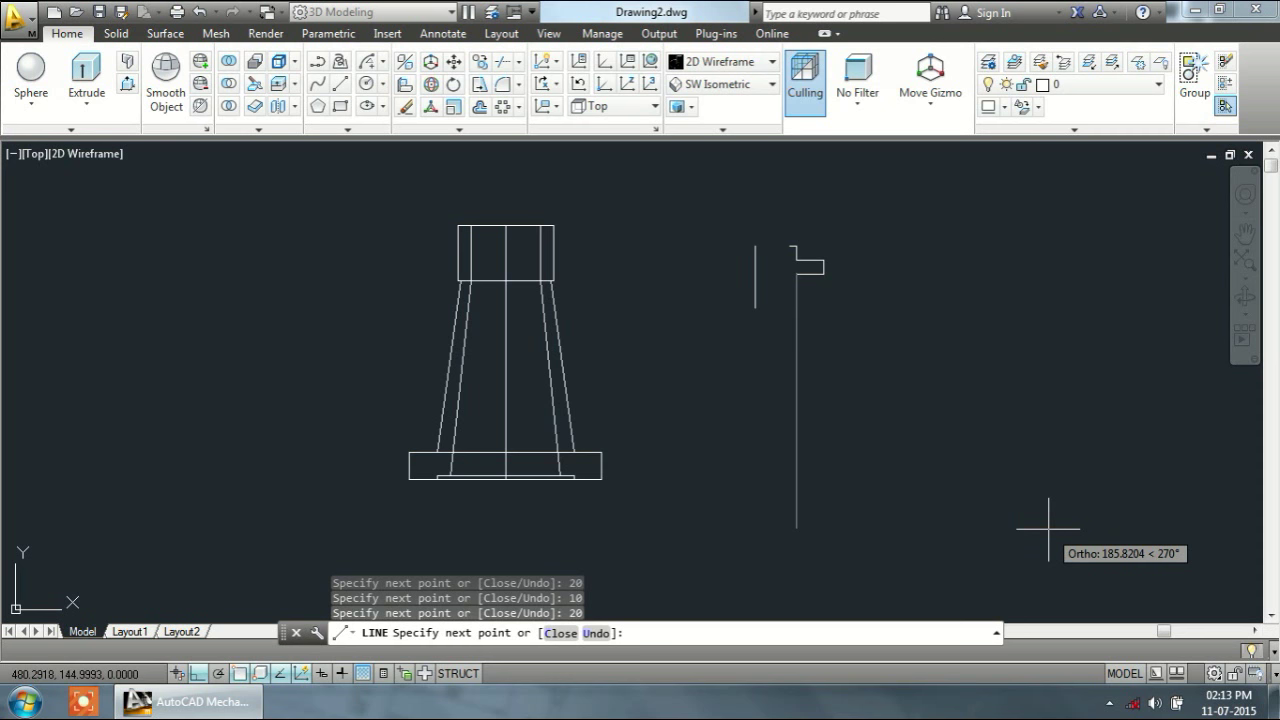
{"action": "type", "text": "25"}
{"action": "key", "text": "Return"}
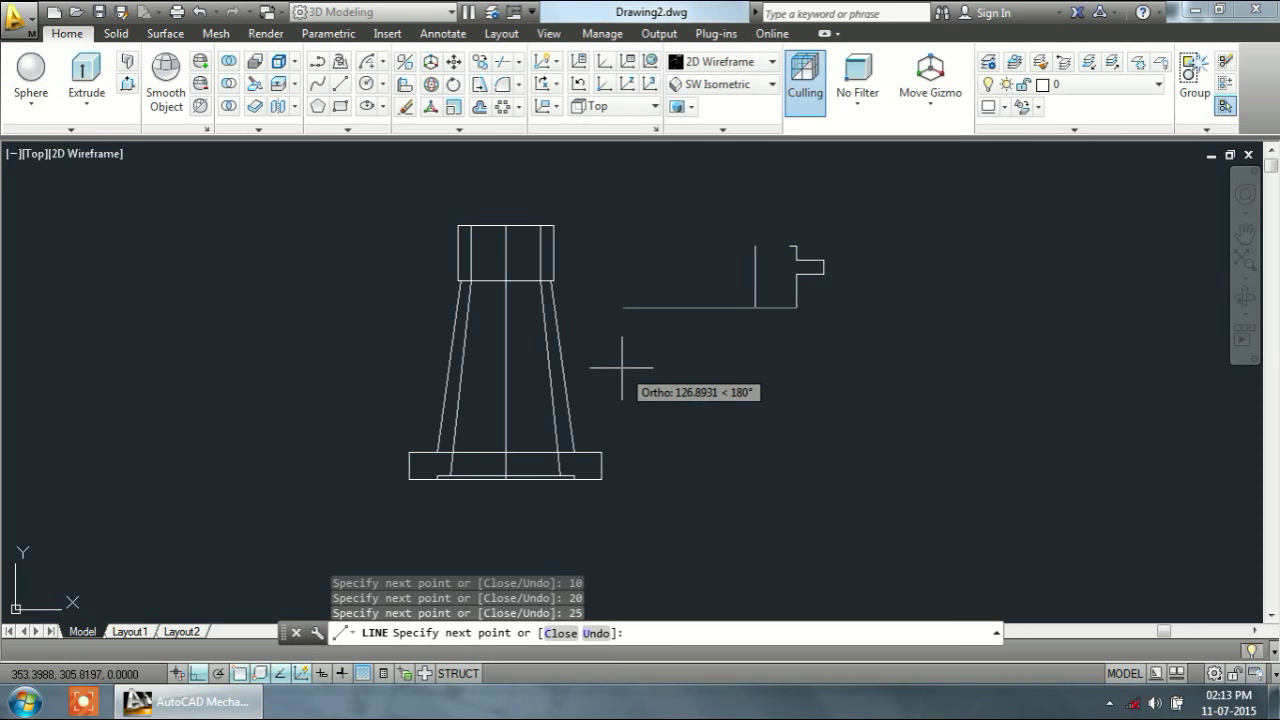
{"action": "type", "text": "5"}
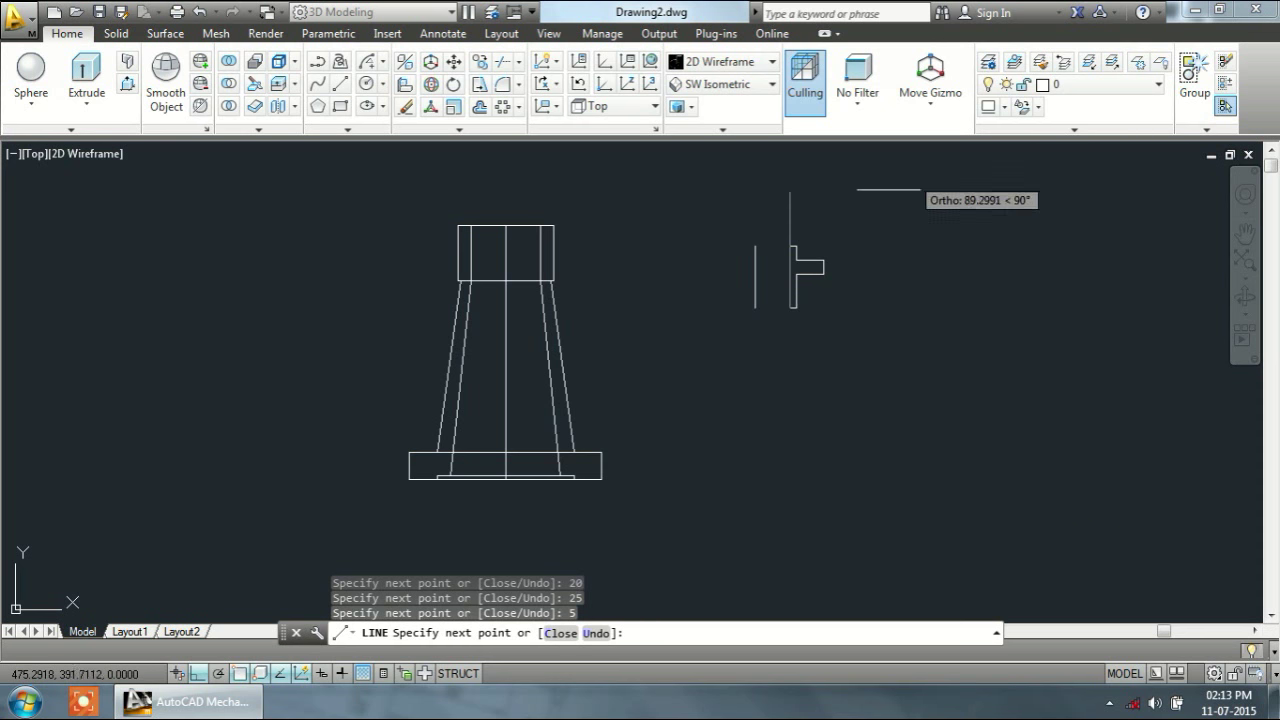
{"action": "scroll", "coordinate": [789, 229], "scroll_direction": "up", "scroll_amount": 2}
{"action": "scroll", "coordinate": [800, 250], "scroll_direction": "up", "scroll_amount": 2}
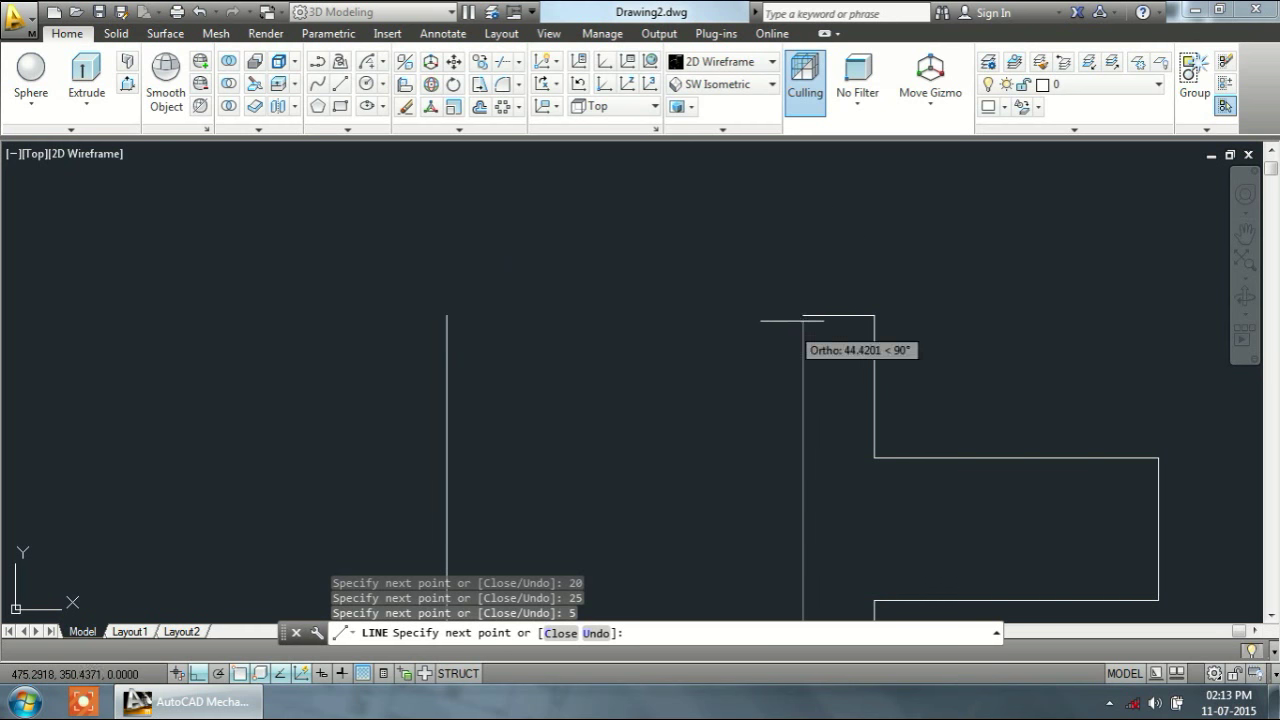
{"action": "left_click", "coordinate": [804, 316]}
{"action": "scroll", "coordinate": [835, 290], "scroll_direction": "down", "scroll_amount": 3}
{"action": "scroll", "coordinate": [836, 300], "scroll_direction": "down", "scroll_amount": 2}
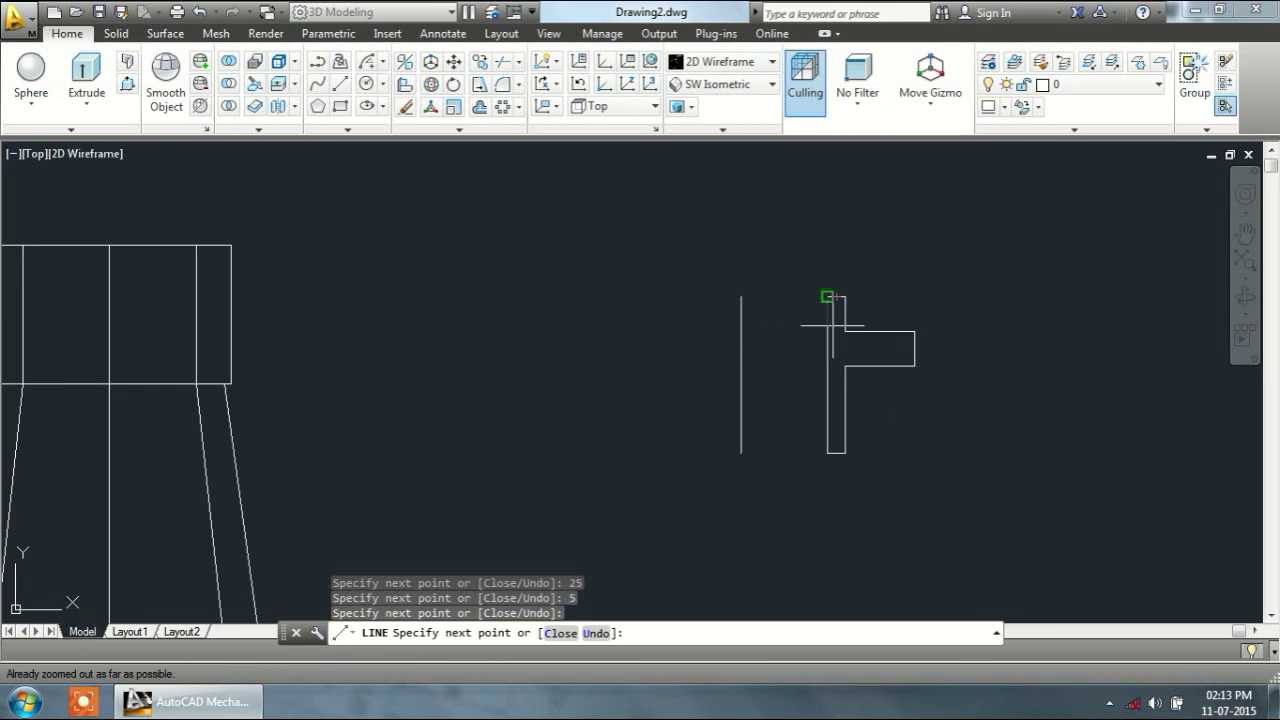
{"action": "key", "text": "Return"}
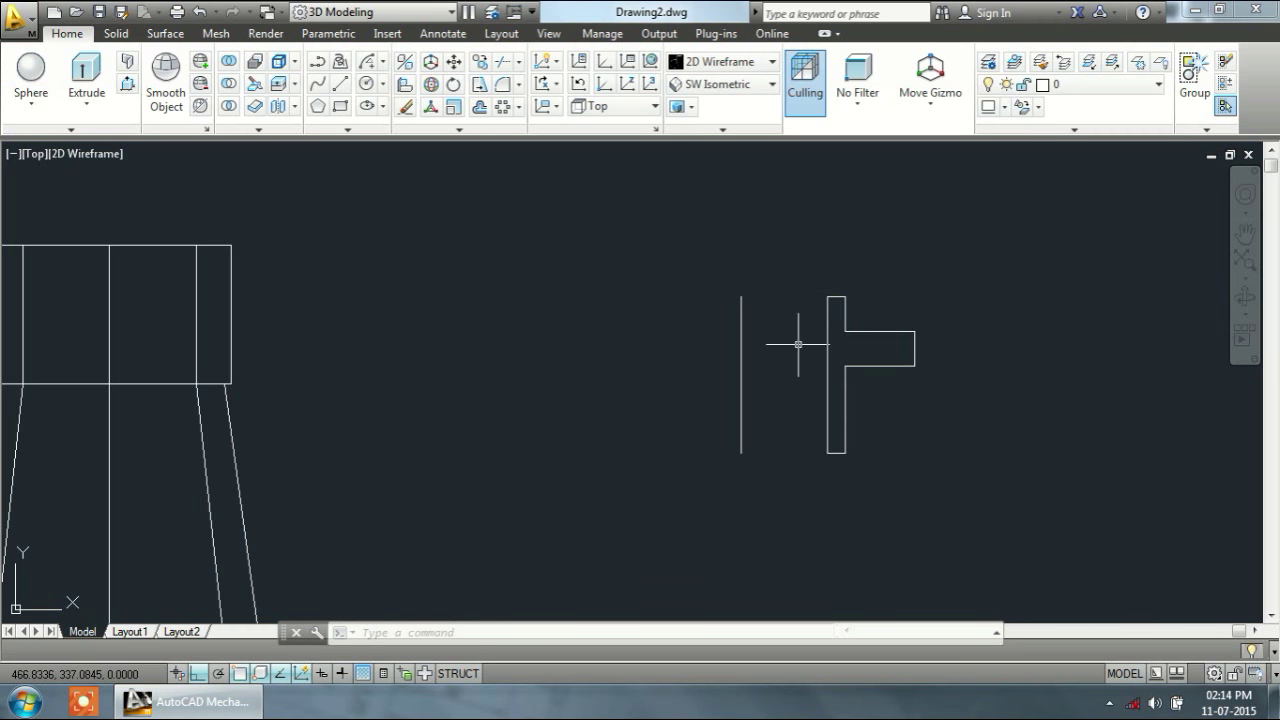
Step: Try a 5-unit diameter circle at the arm's end, then undo it
{"action": "type", "text": "c]"}
{"action": "key", "text": "Return"}
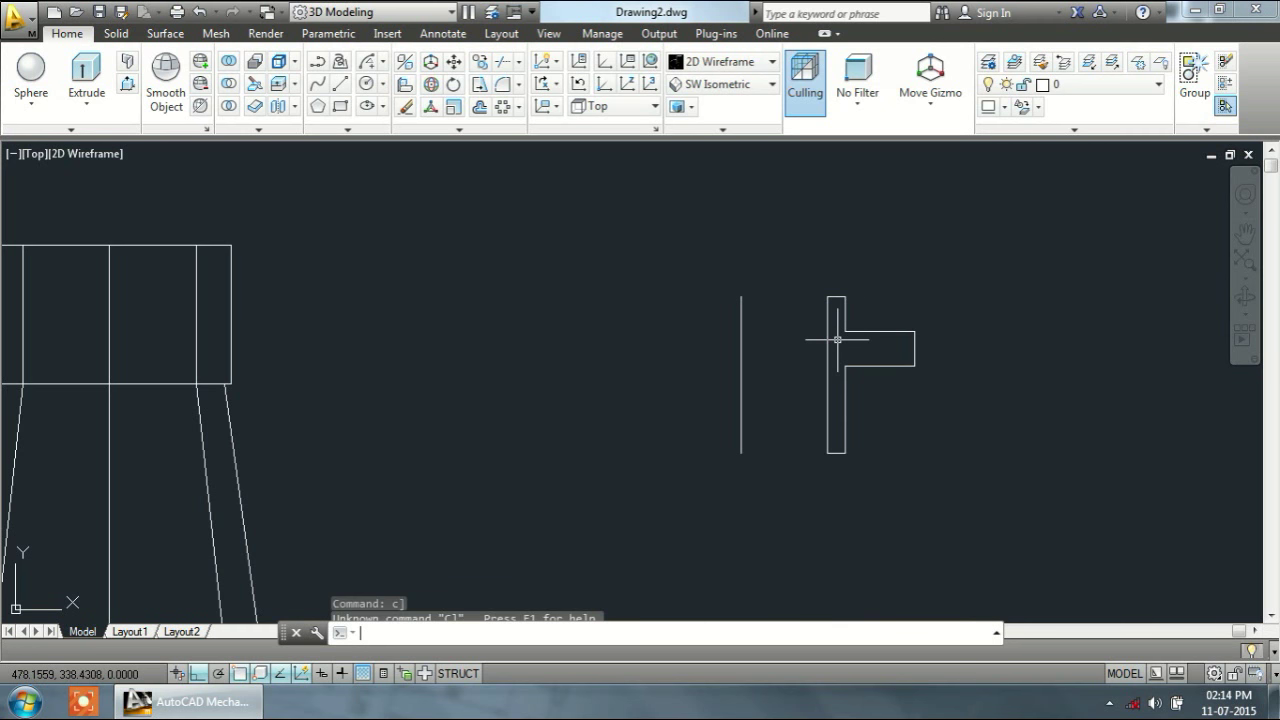
{"action": "key", "text": "Escape"}
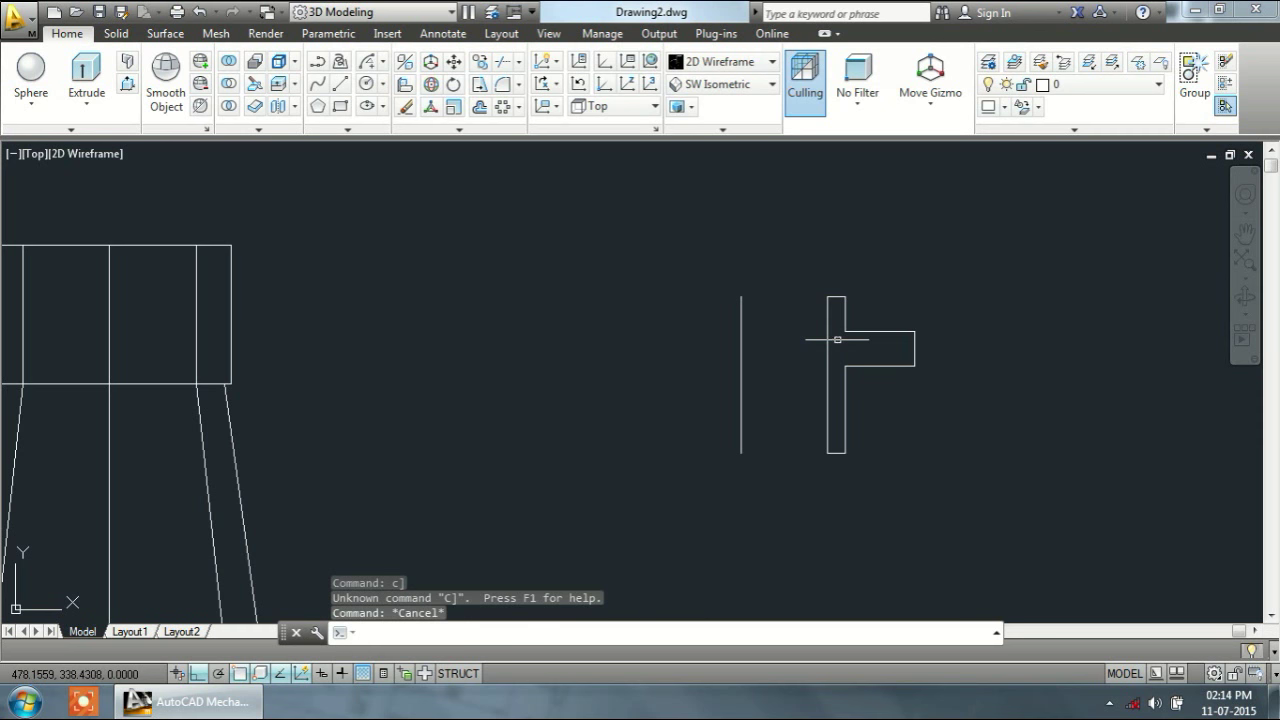
{"action": "type", "text": "c"}
{"action": "key", "text": "Return"}
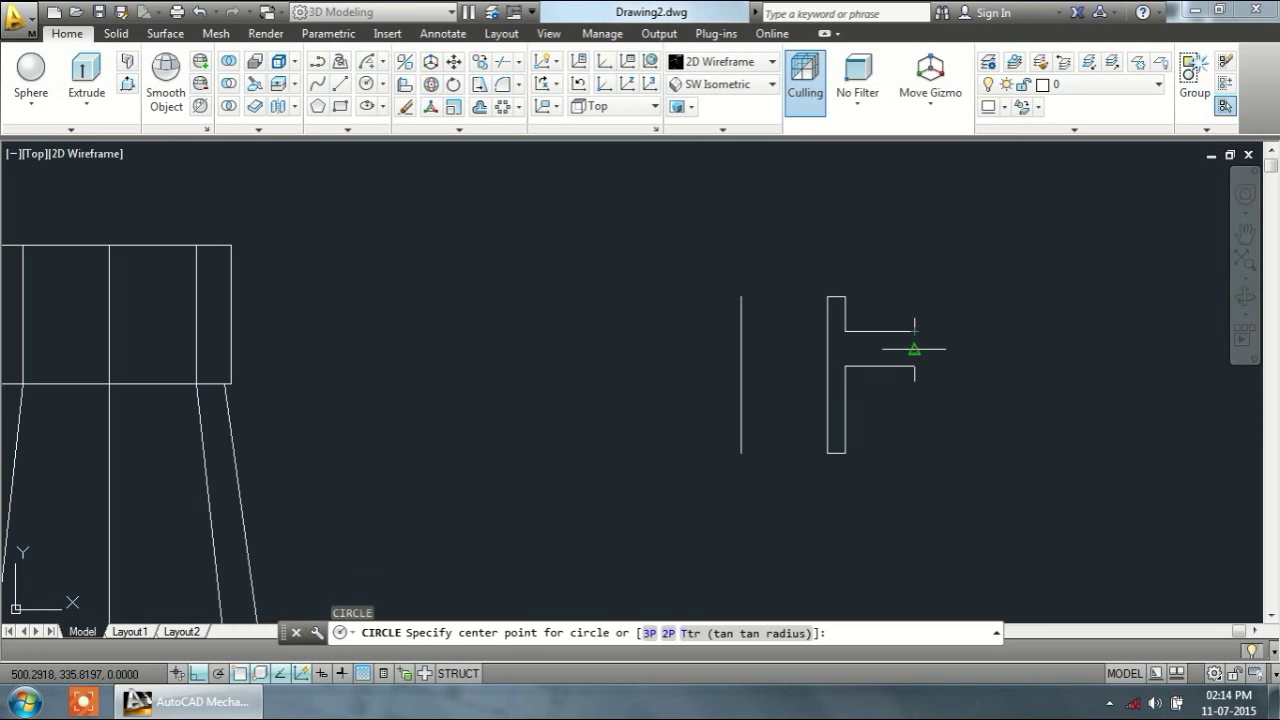
{"action": "left_click", "coordinate": [914, 348]}
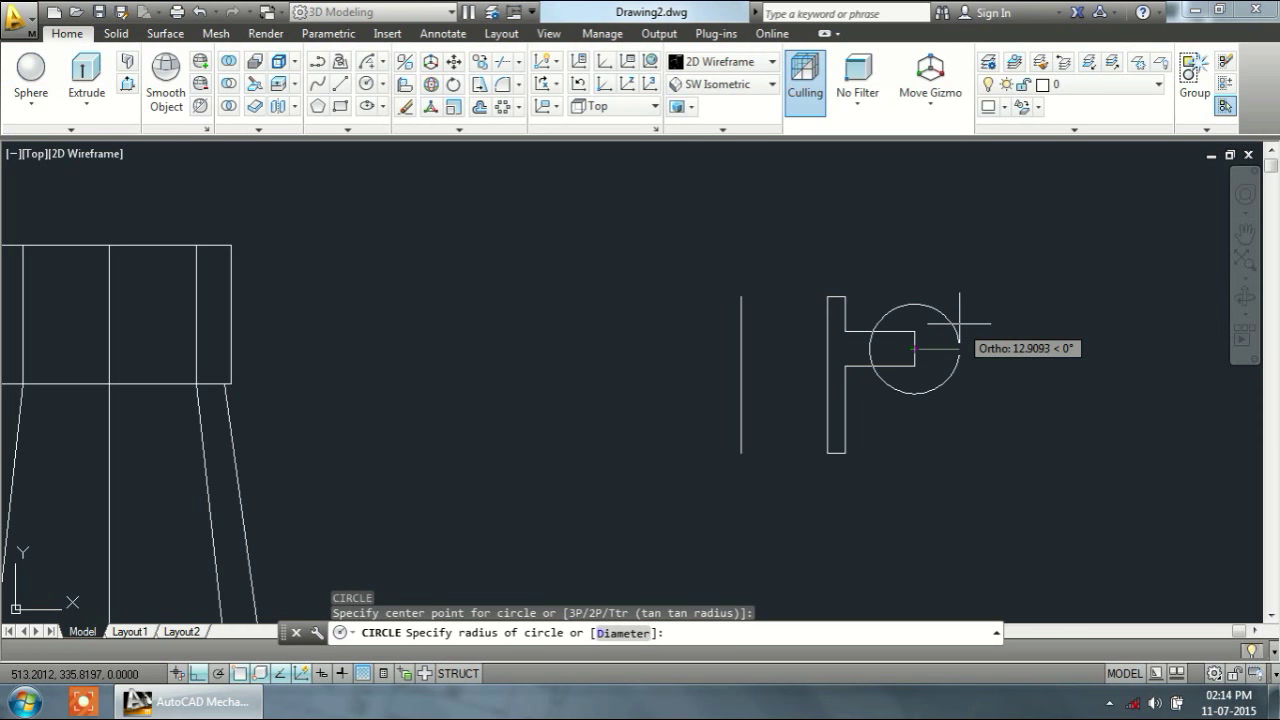
{"action": "type", "text": "d"}
{"action": "key", "text": "Return"}
{"action": "key", "text": "Return"}
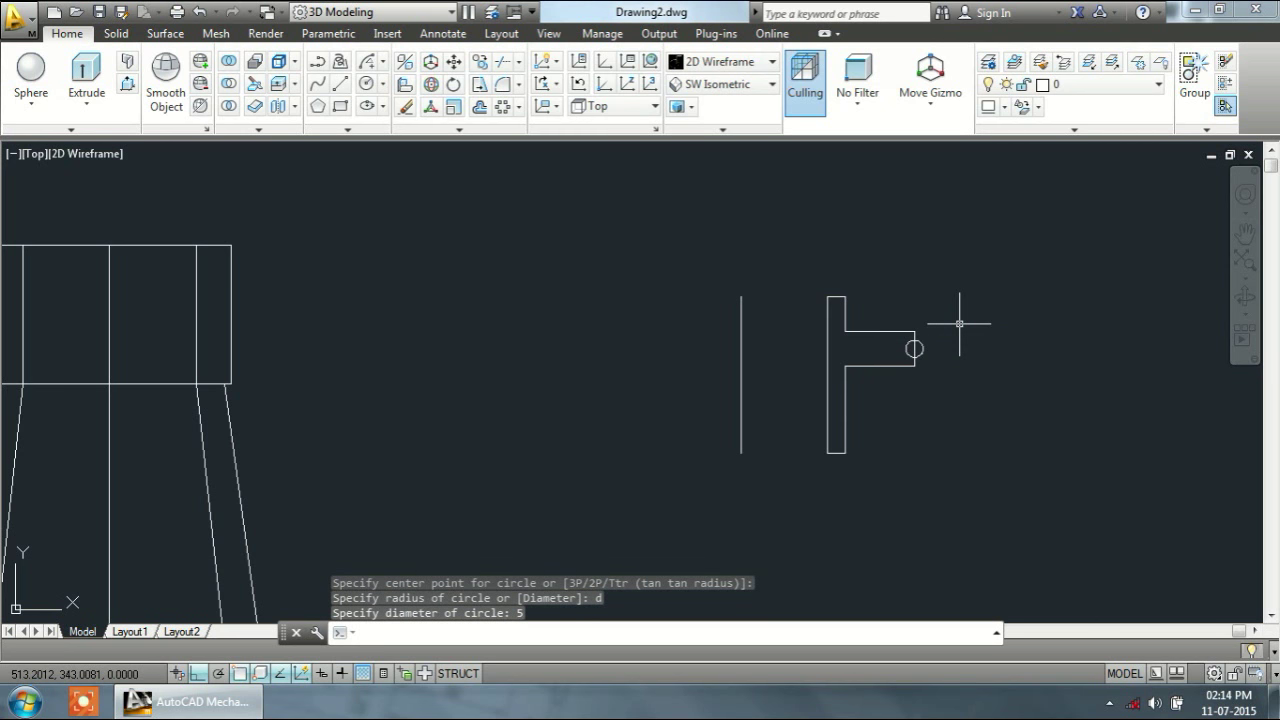
{"action": "key", "text": "ctrl+z"}
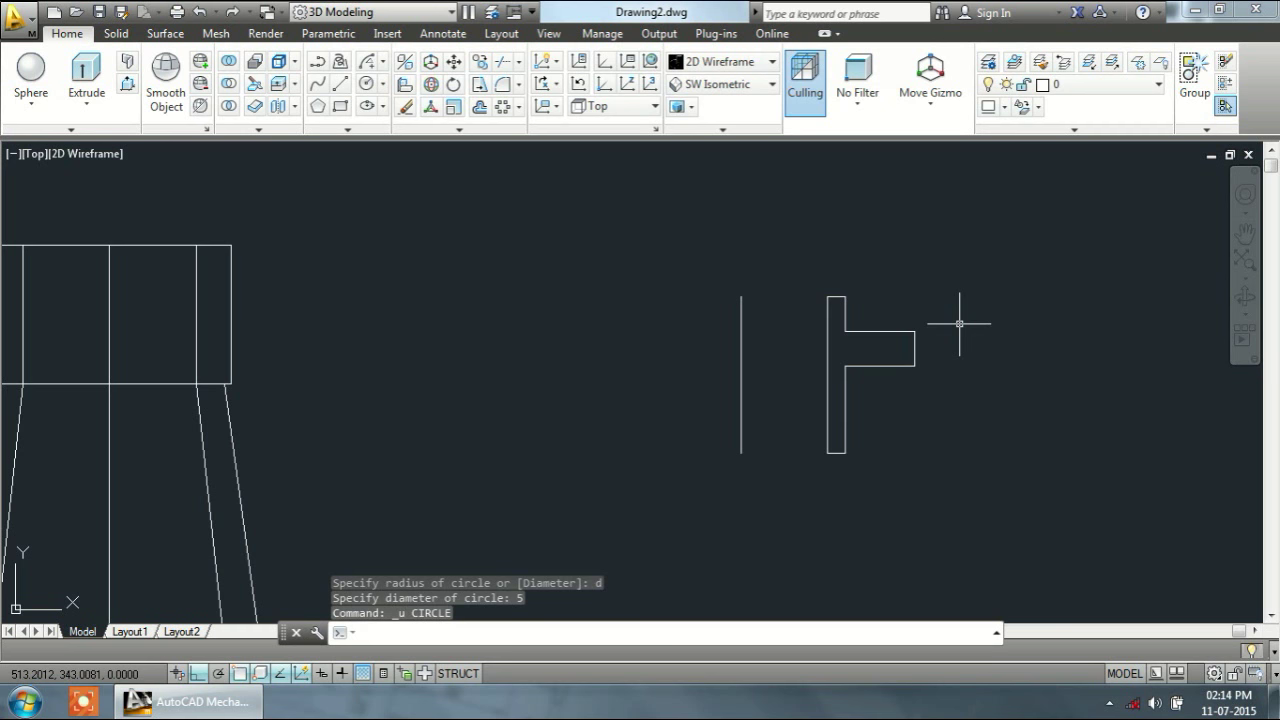
{"action": "type", "text": "c"}
Step: Draw a circle centred at the arm's end with its radius fitted to the arm
{"action": "key", "text": "Return"}
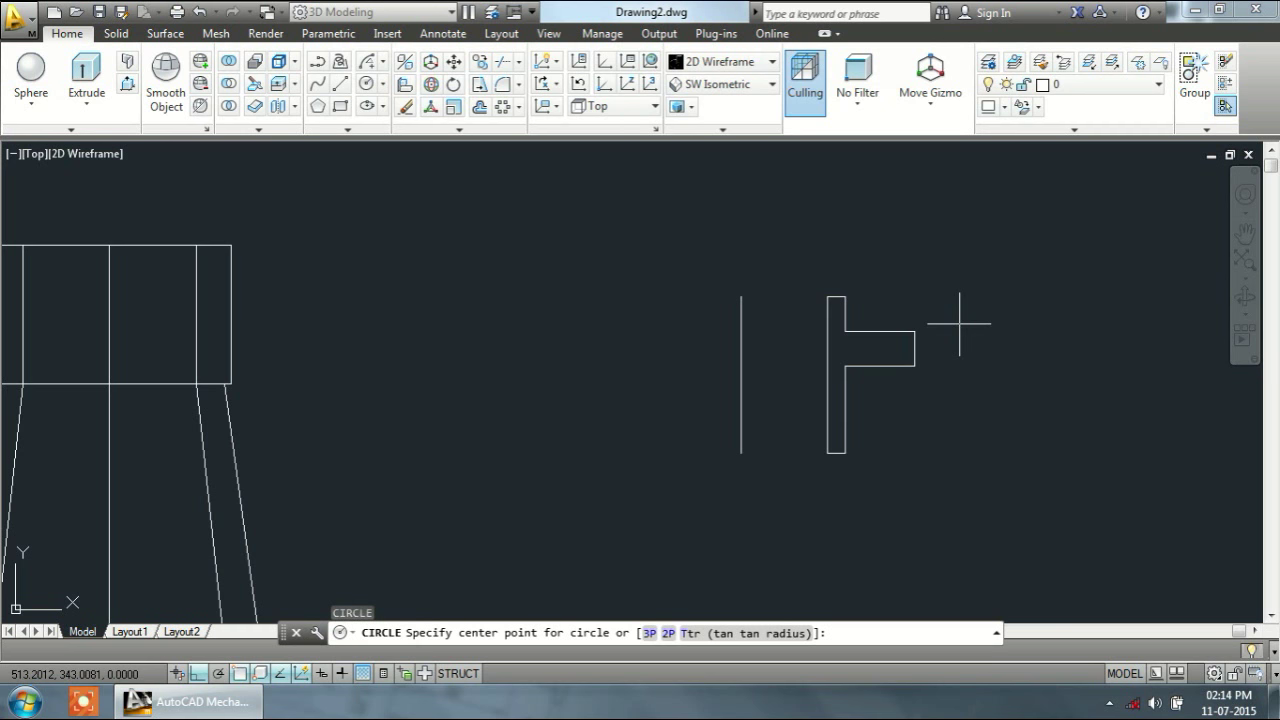
{"action": "left_click", "coordinate": [916, 347]}
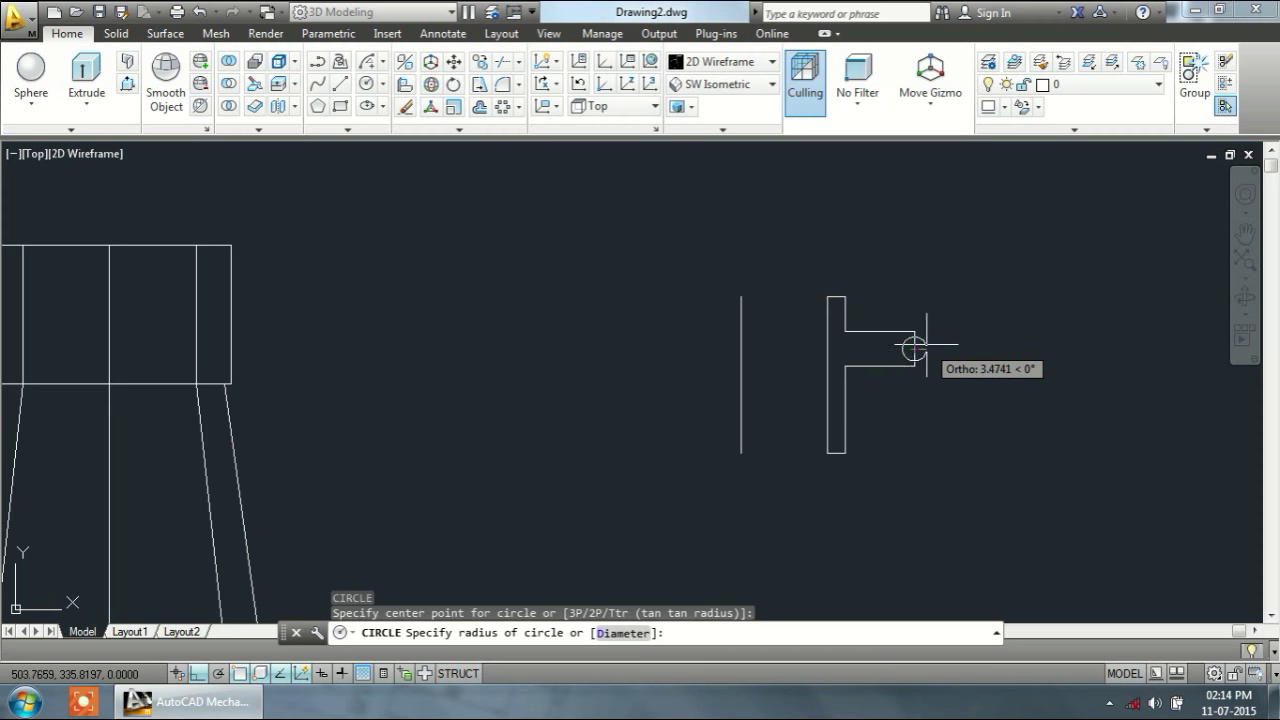
{"action": "left_click", "coordinate": [915, 335]}
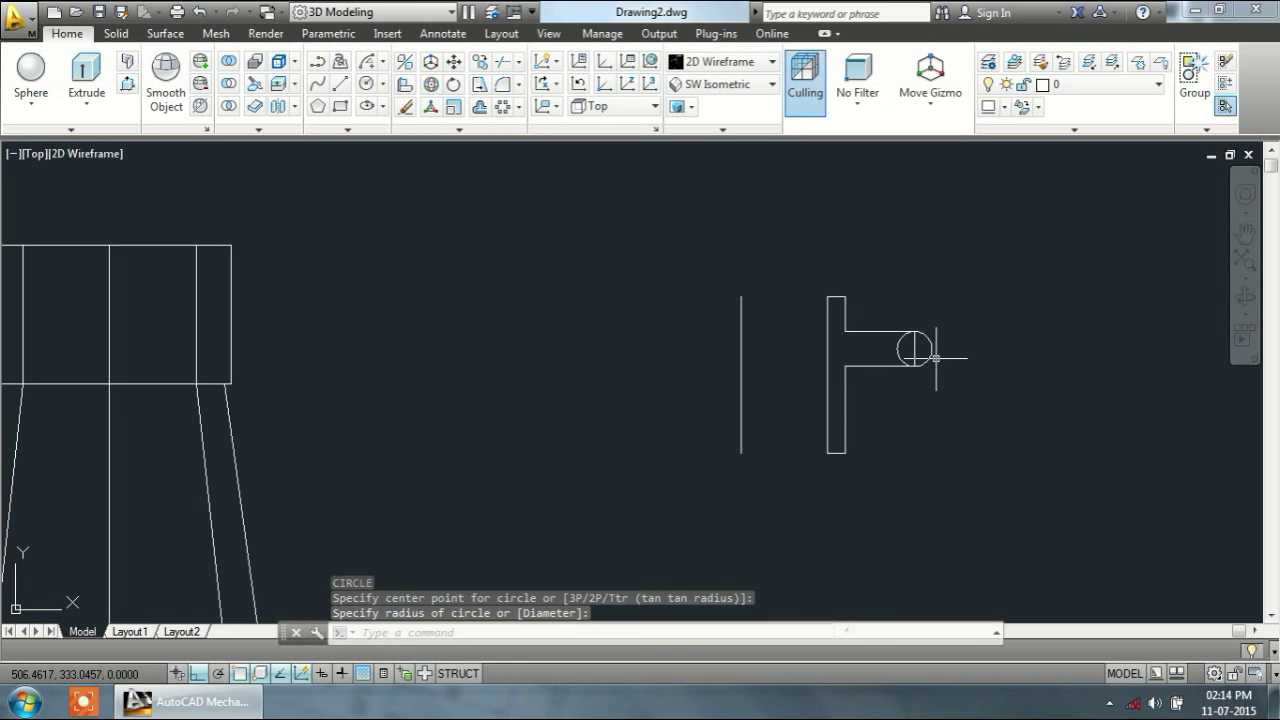
{"action": "scroll", "coordinate": [936, 357], "scroll_direction": "up", "scroll_amount": 2}
{"action": "key", "text": "Escape"}
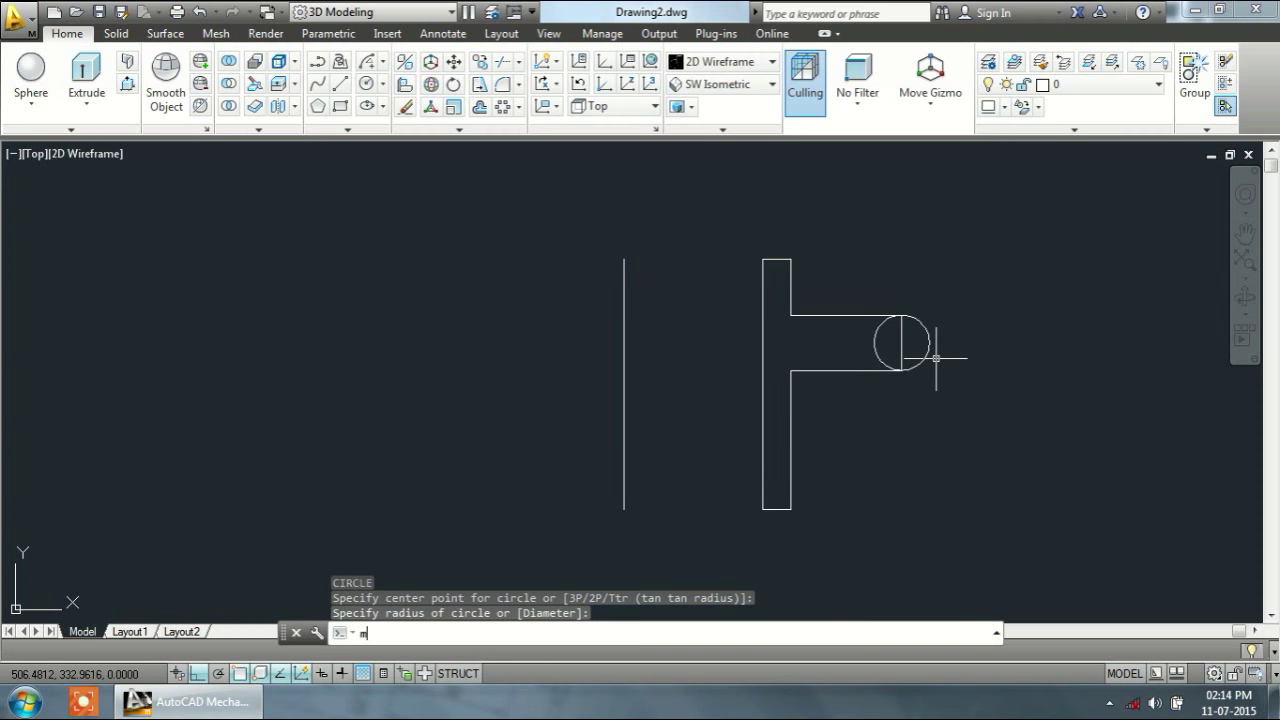
Step: Move the circle so it sits inside the end of the arm
{"action": "type", "text": "m"}
{"action": "key", "text": "Return"}
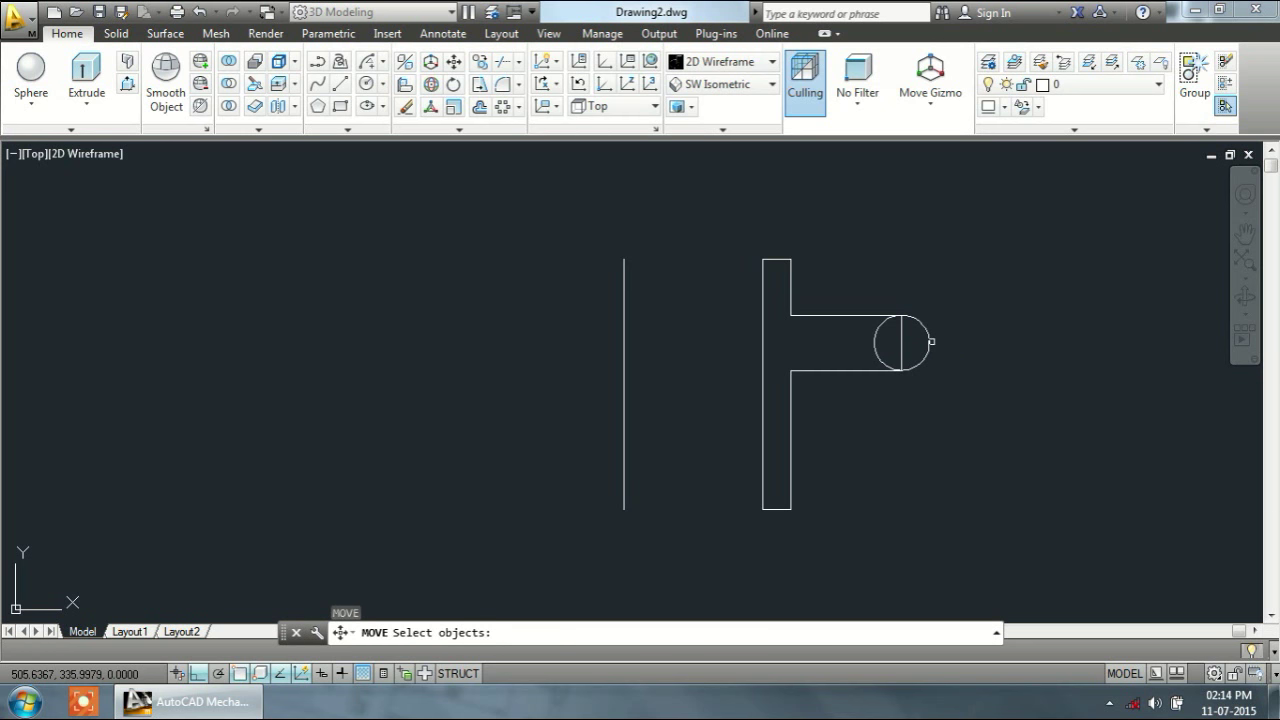
{"action": "left_click", "coordinate": [931, 341]}
{"action": "key", "text": "Return"}
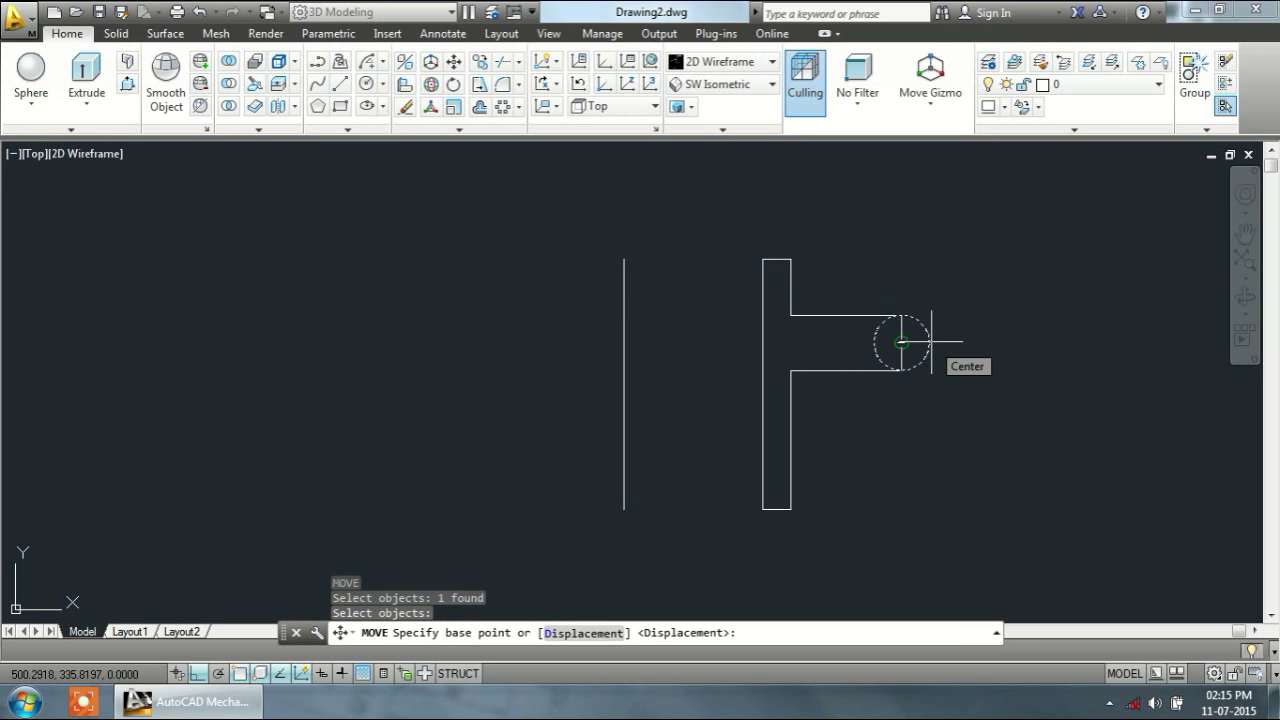
{"action": "left_click", "coordinate": [931, 341]}
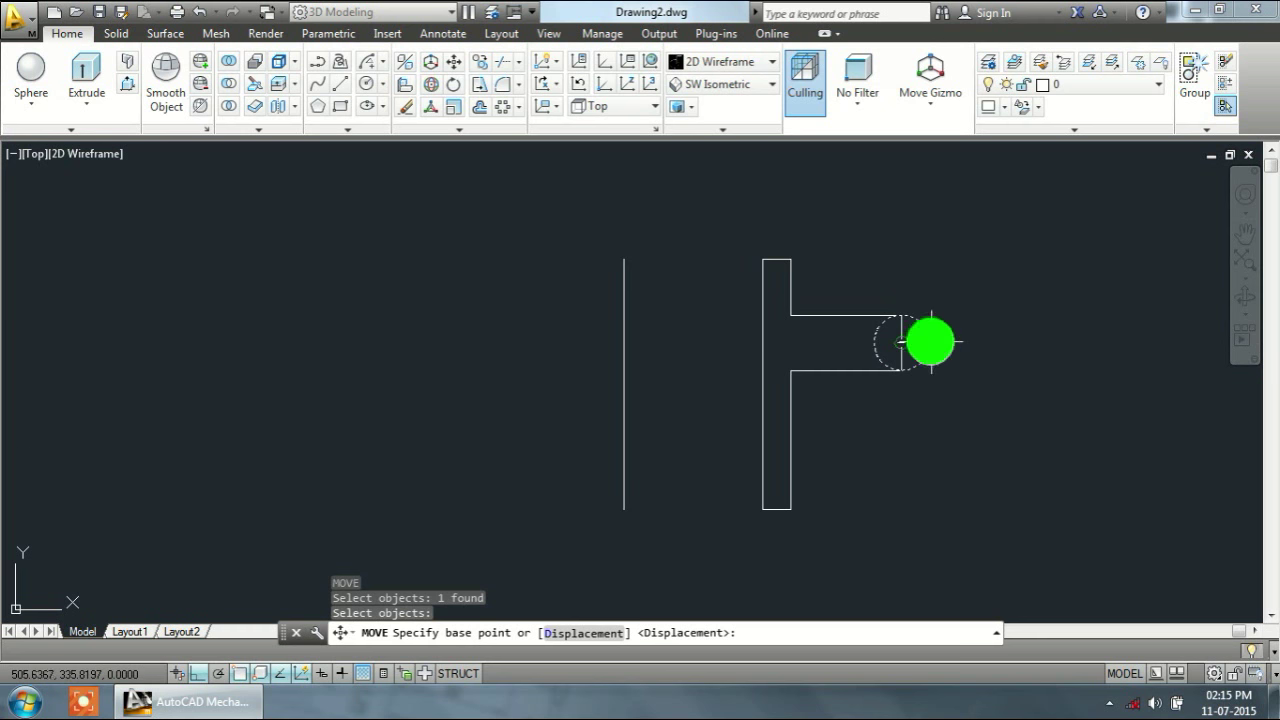
{"action": "key", "text": "Escape"}
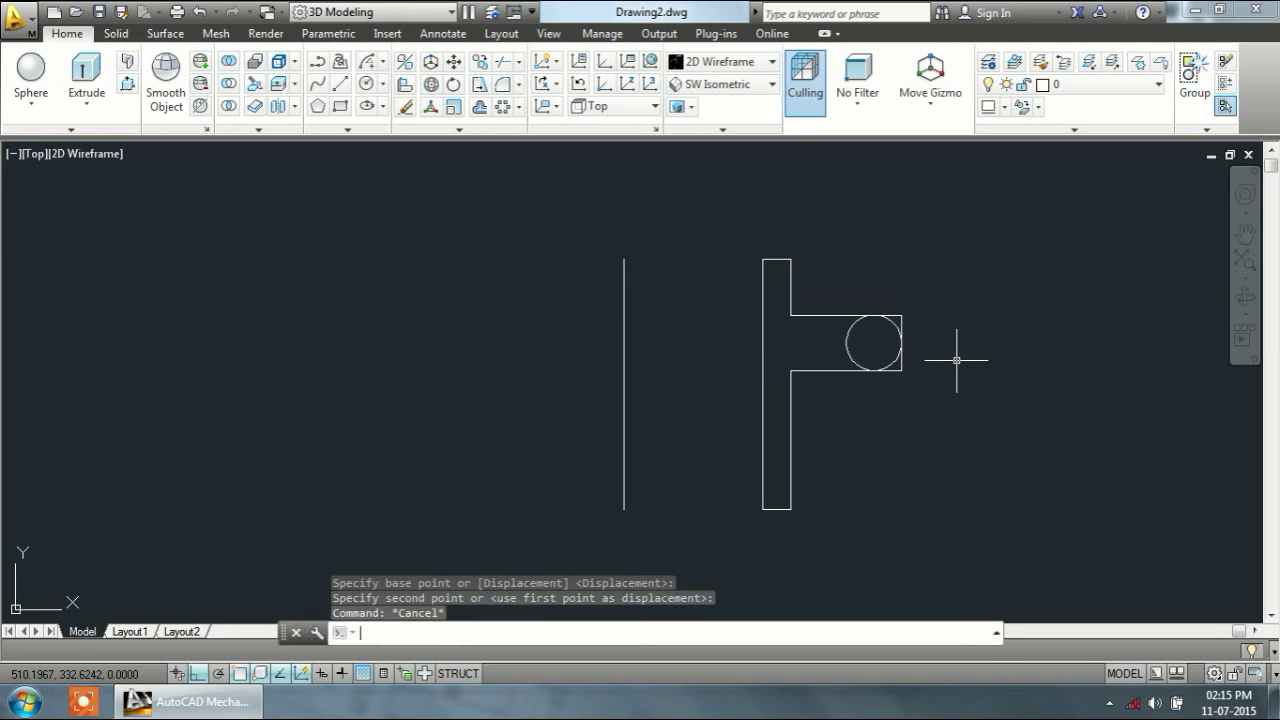
Step: Trim the top and bottom line stubs, the circle's left half and the end line into a semicircular tip
{"action": "type", "text": "tr"}
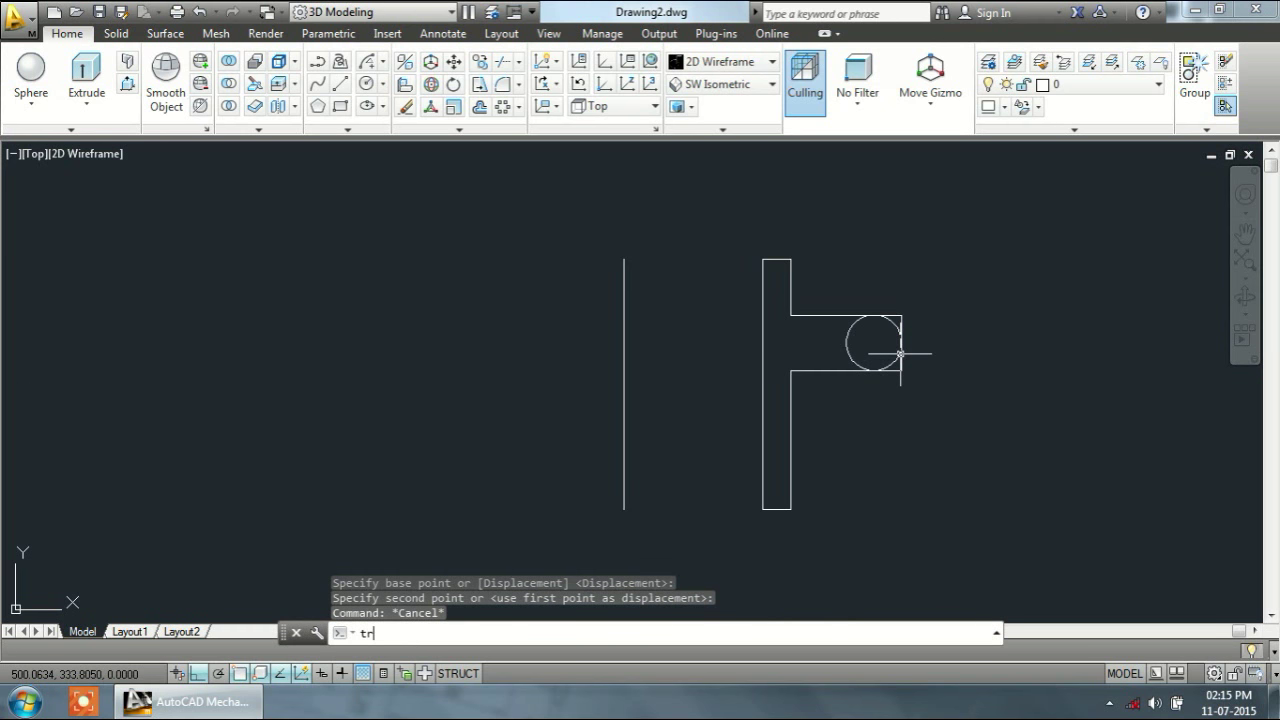
{"action": "key", "text": "Return"}
{"action": "key", "text": "Return"}
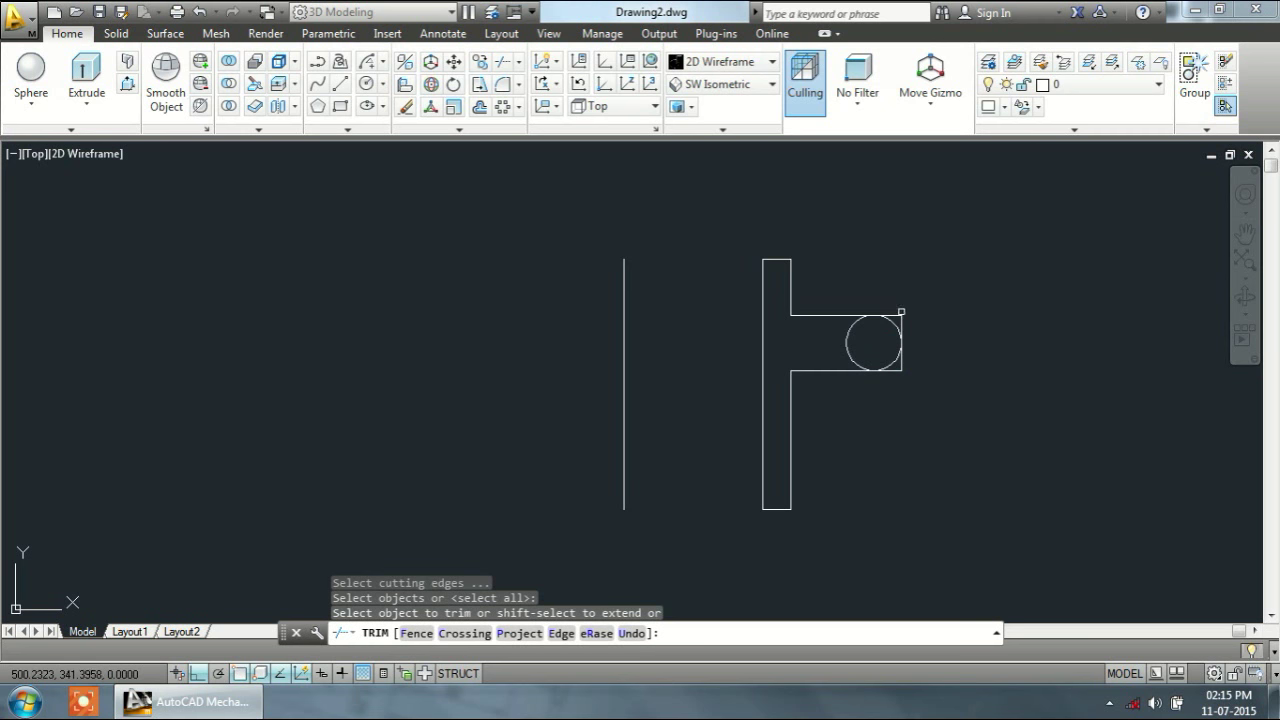
{"action": "scroll", "coordinate": [900, 316], "scroll_direction": "up", "scroll_amount": 5}
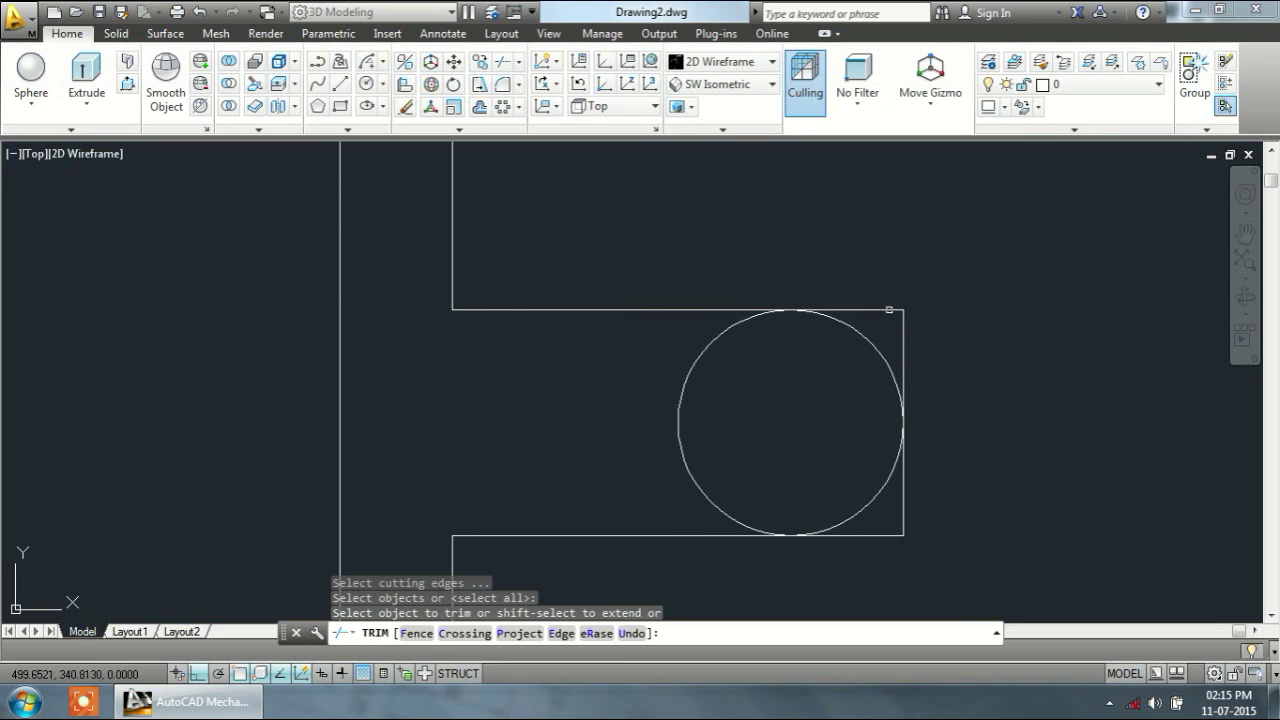
{"action": "left_click", "coordinate": [887, 309]}
{"action": "left_click", "coordinate": [880, 534]}
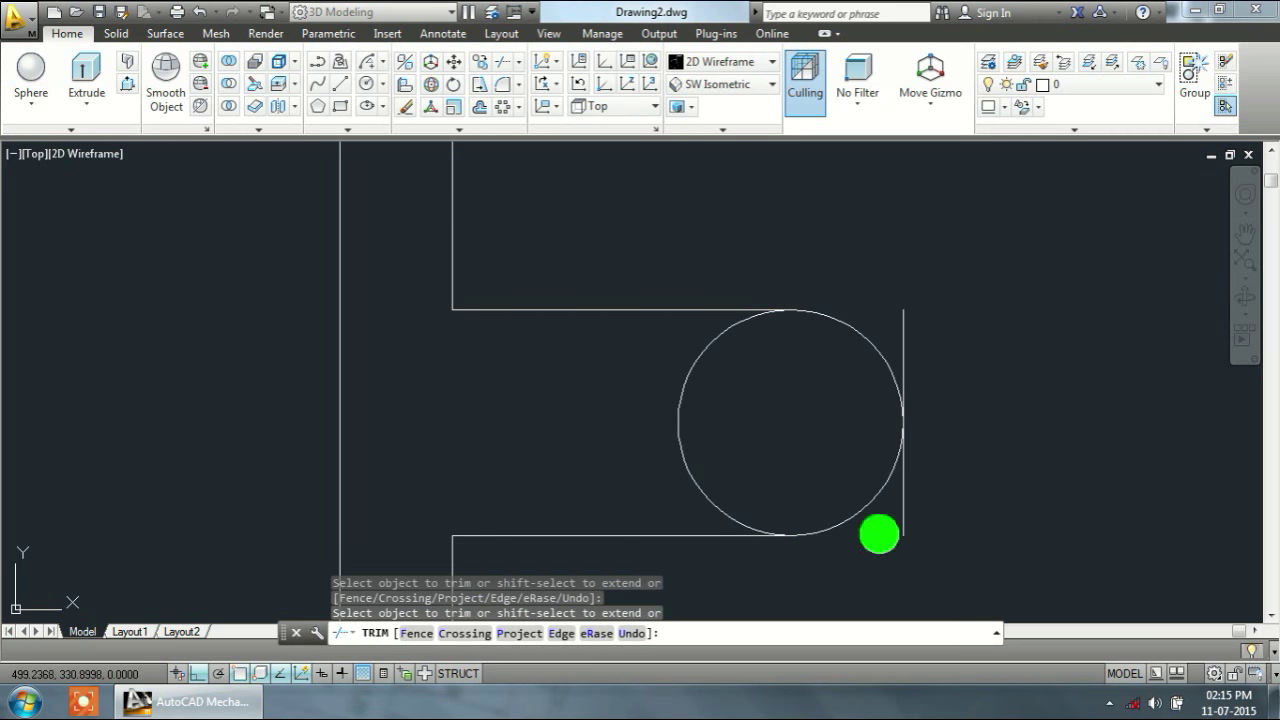
{"action": "left_click", "coordinate": [681, 433]}
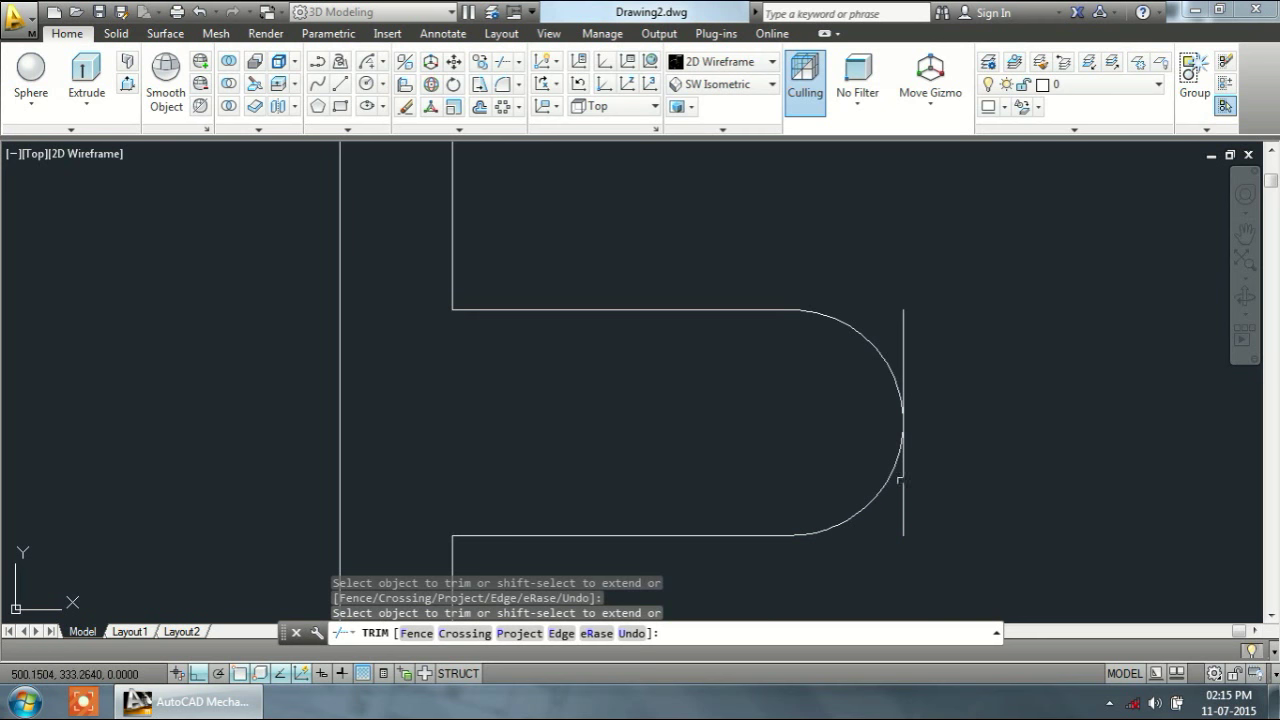
{"action": "left_click", "coordinate": [903, 522]}
{"action": "left_click", "coordinate": [900, 346]}
{"action": "key", "text": "Escape"}
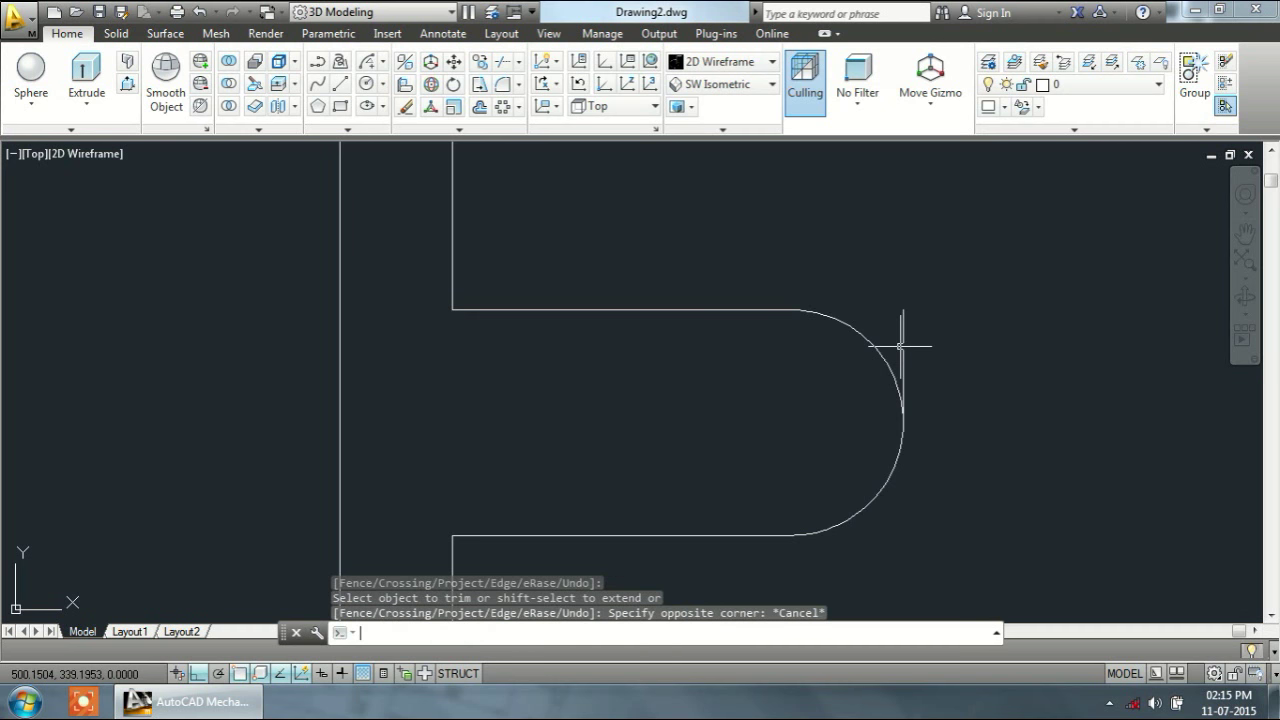
Step: Erase the leftover vertical end line beside the arc
{"action": "left_click", "coordinate": [912, 340]}
{"action": "left_click", "coordinate": [900, 341]}
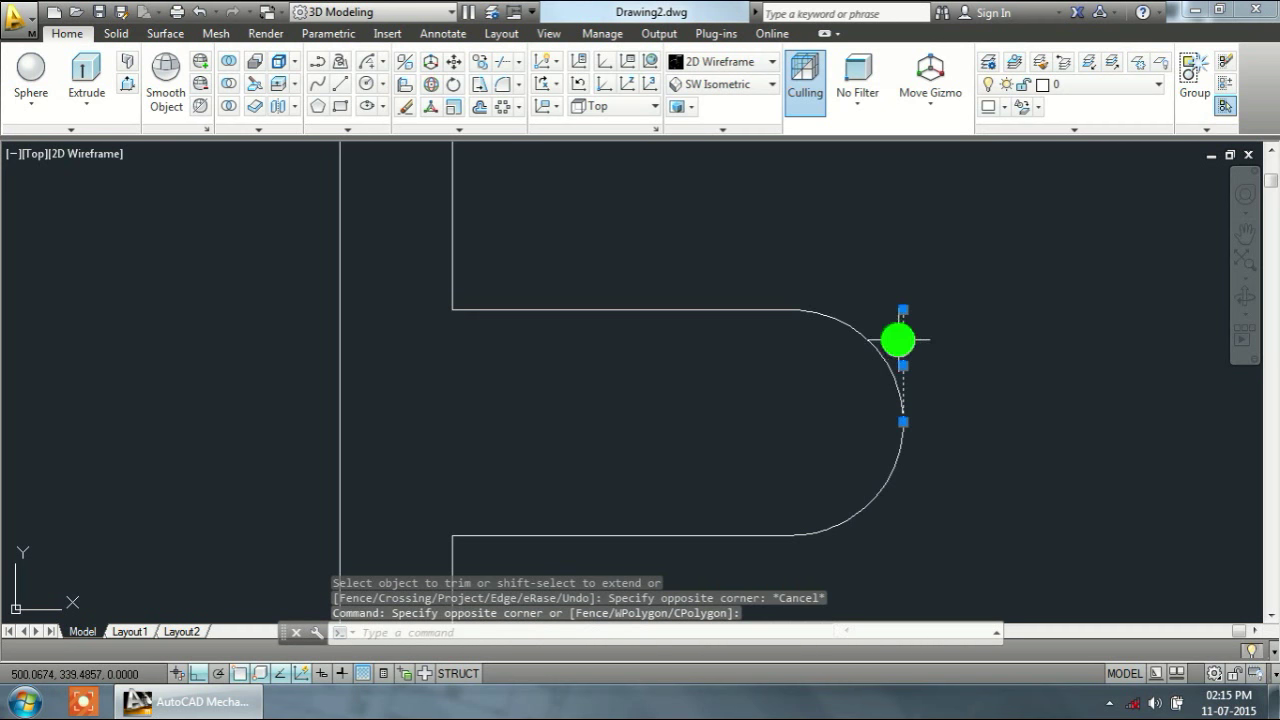
{"action": "key", "text": "Delete"}
{"action": "scroll", "coordinate": [885, 415], "scroll_direction": "down", "scroll_amount": 1}
{"action": "scroll", "coordinate": [855, 455], "scroll_direction": "down", "scroll_amount": 1}
{"action": "type", "text": "j"}
{"action": "key", "text": "Return"}
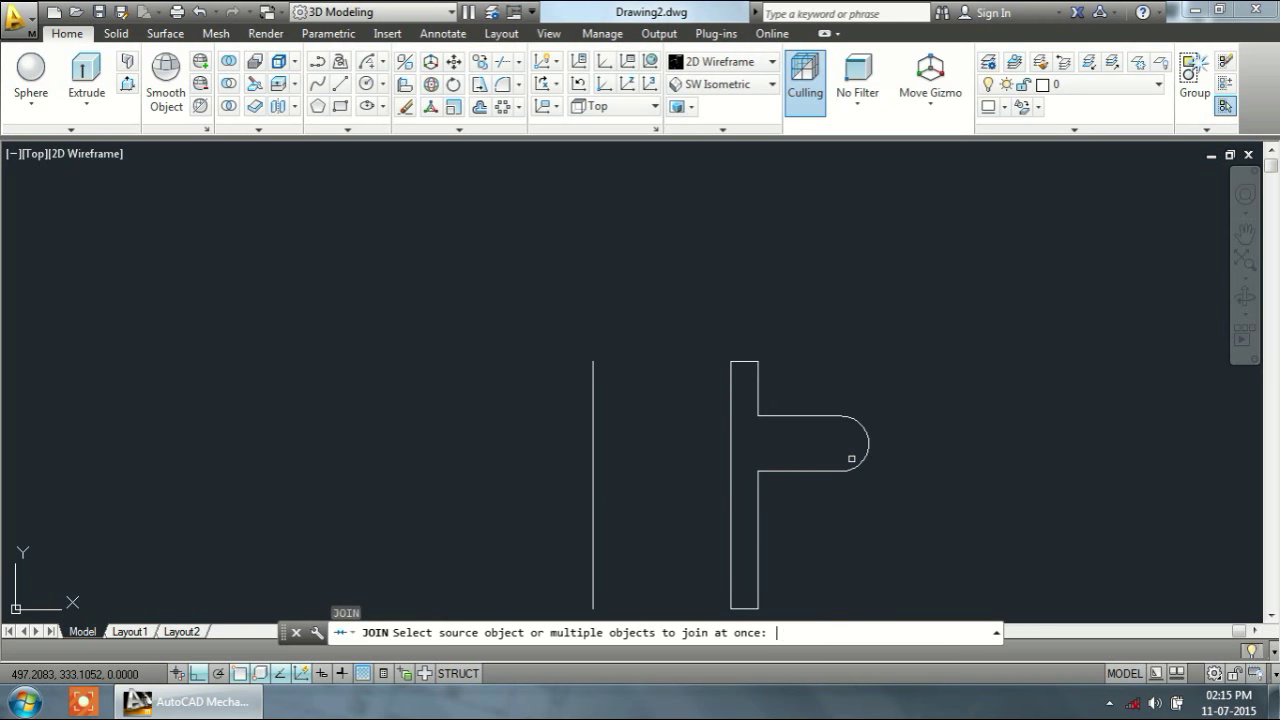
Step: Join the eight pin-profile pieces into one polyline
{"action": "left_click", "coordinate": [675, 284]}
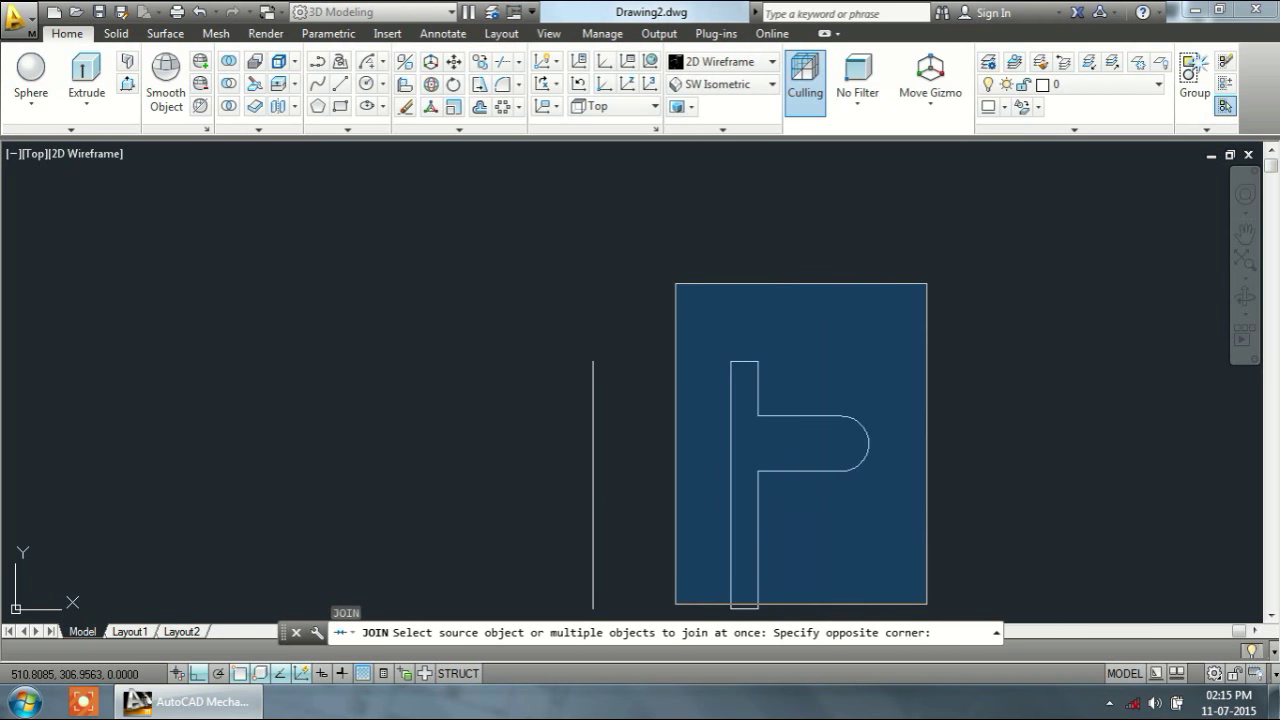
{"action": "left_click", "coordinate": [928, 618]}
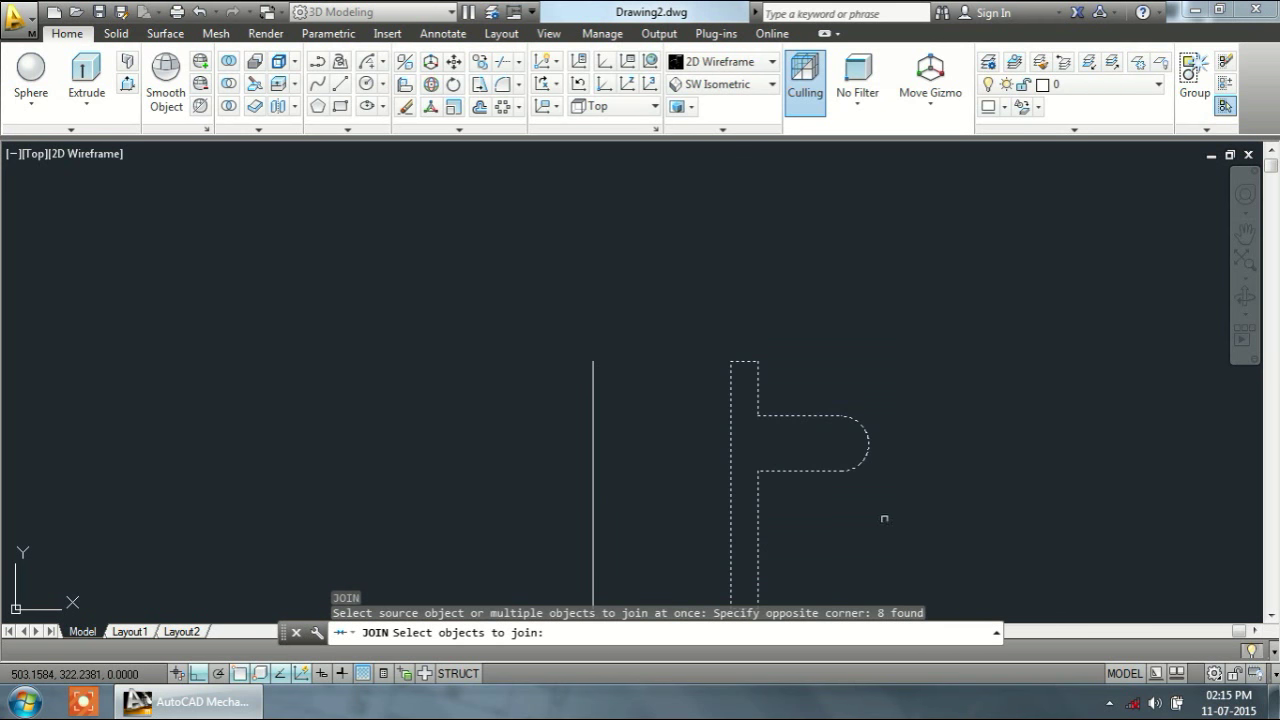
{"action": "key", "text": "Return"}
Step: Revolve the T-shaped profile about its short vertical line into a solid, then shift the view aside
{"action": "type", "text": "rev"}
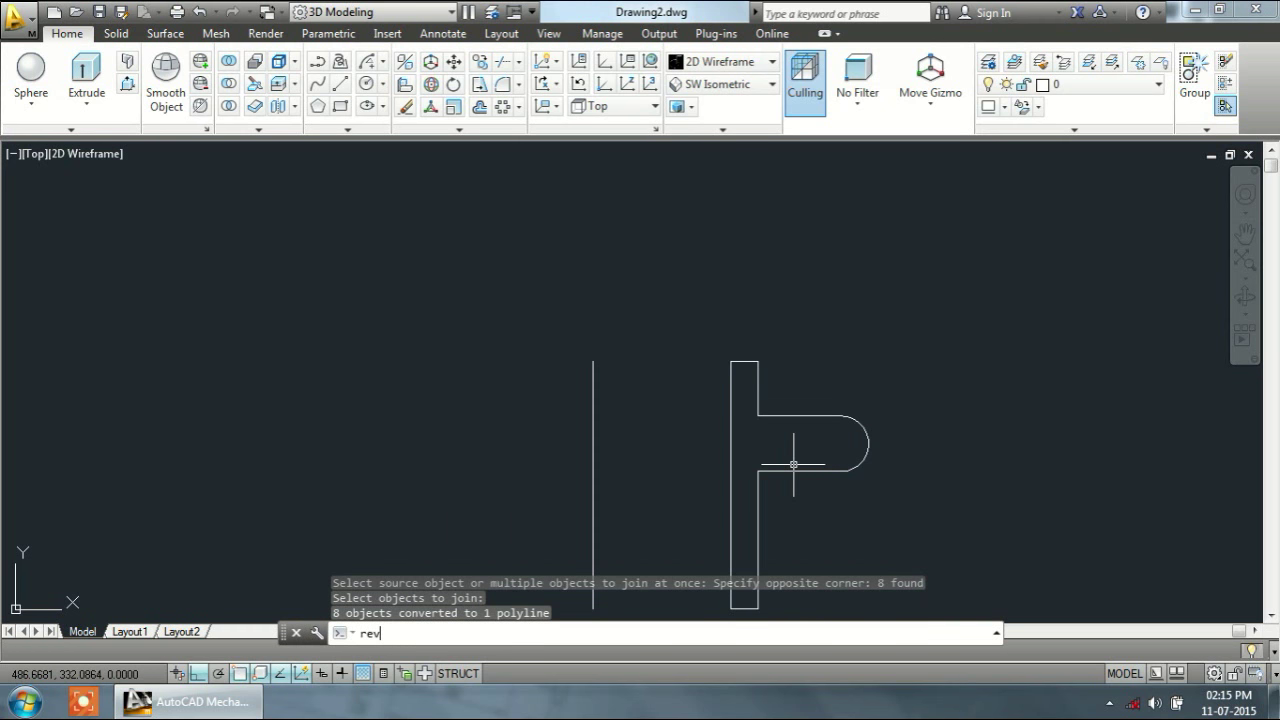
{"action": "key", "text": "Return"}
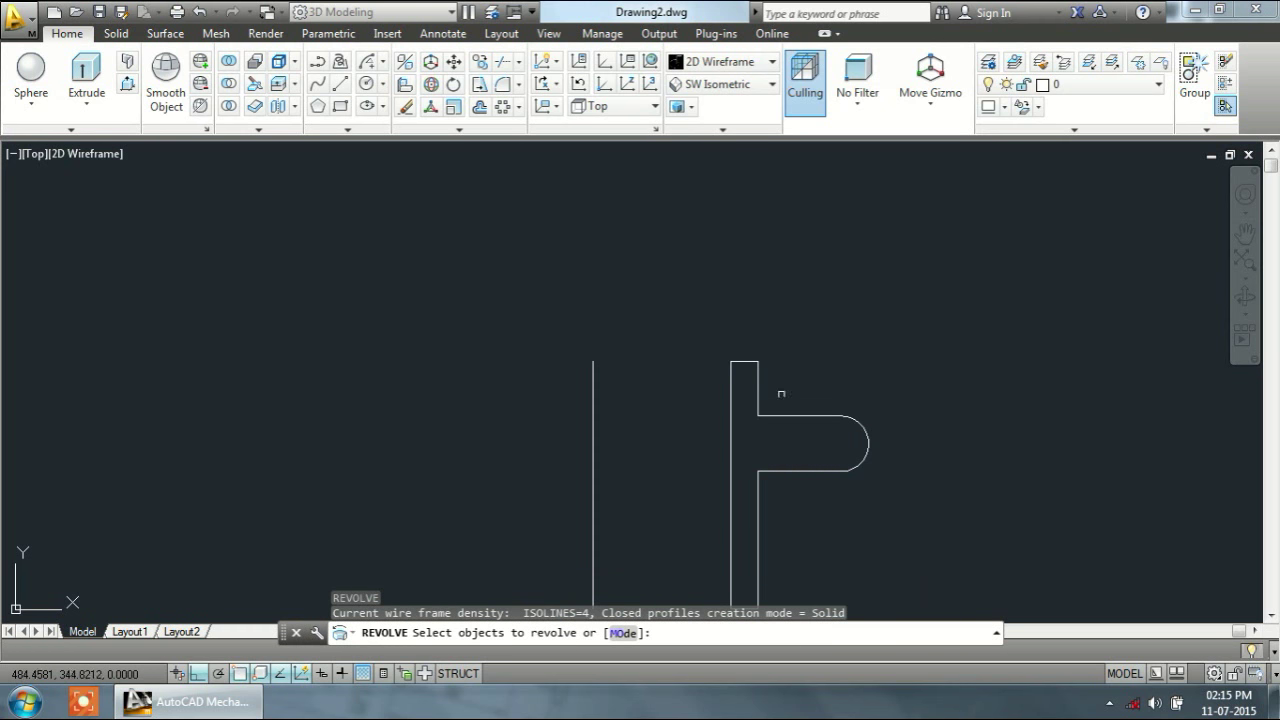
{"action": "left_click", "coordinate": [788, 413]}
{"action": "right_click", "coordinate": [789, 416]}
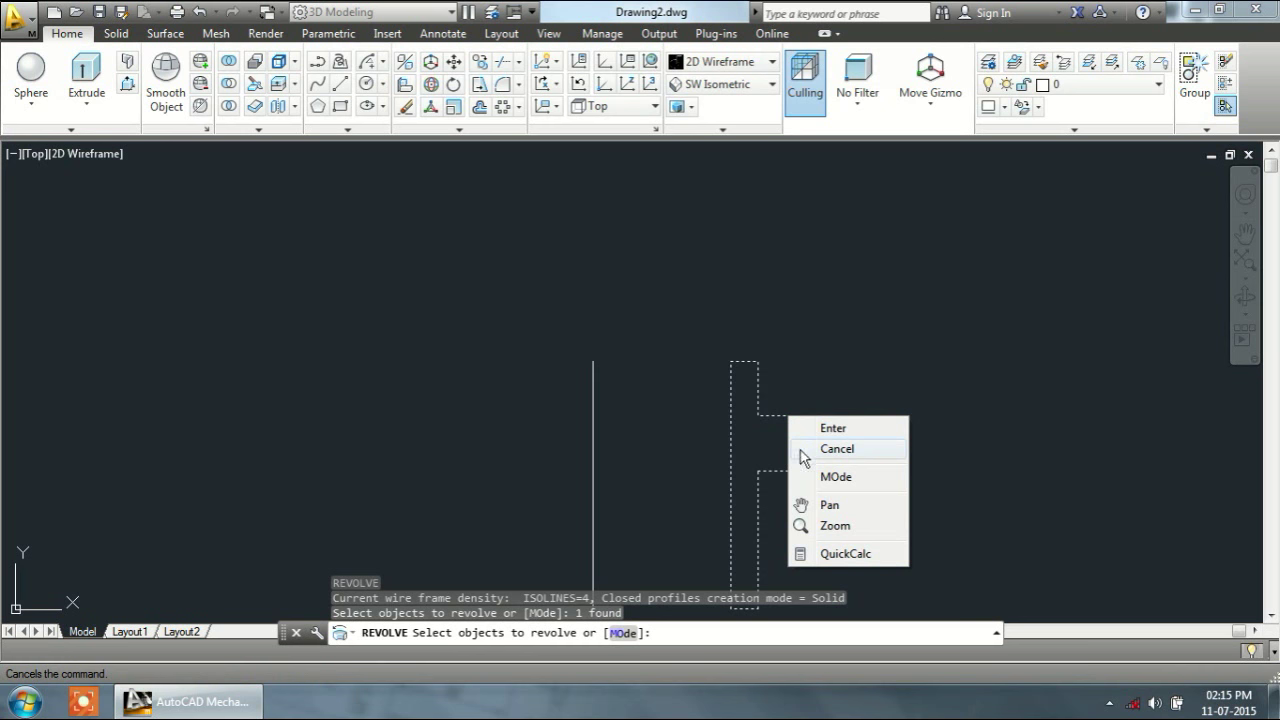
{"action": "left_click", "coordinate": [829, 430]}
{"action": "middle_click_drag", "start_coordinate": [766, 494], "coordinate": [759, 401]}
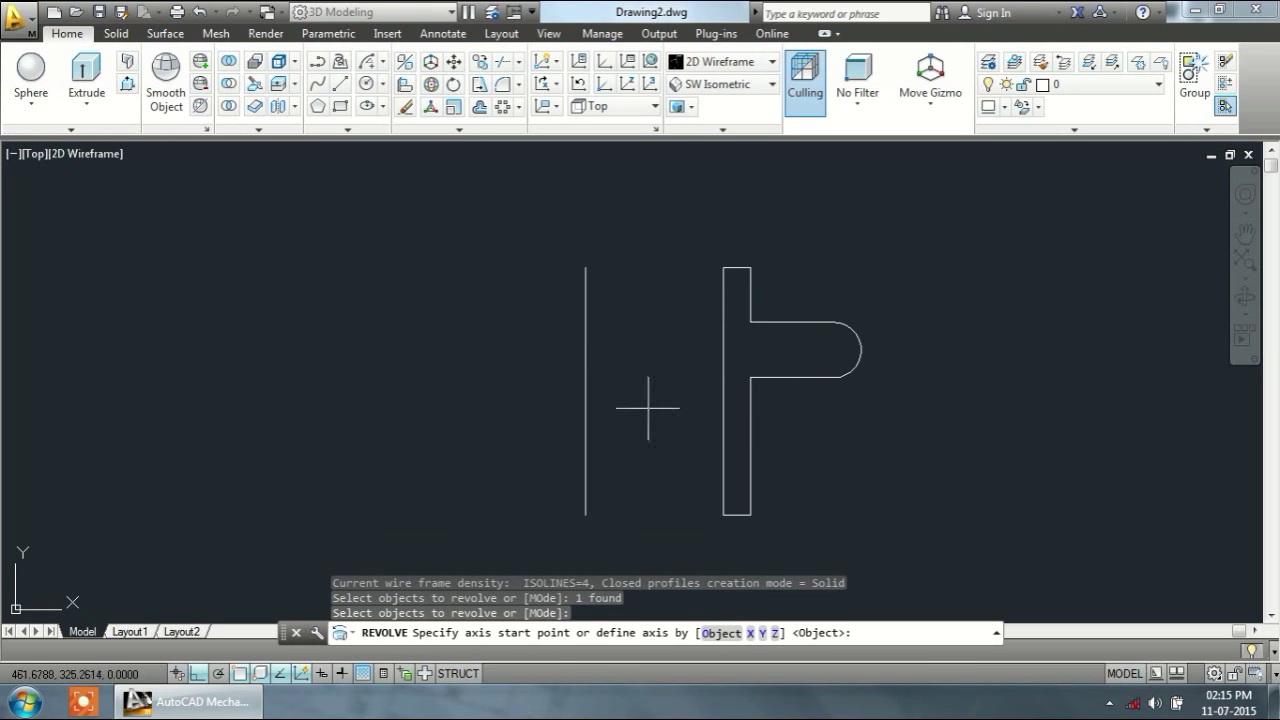
{"action": "left_click", "coordinate": [585, 513]}
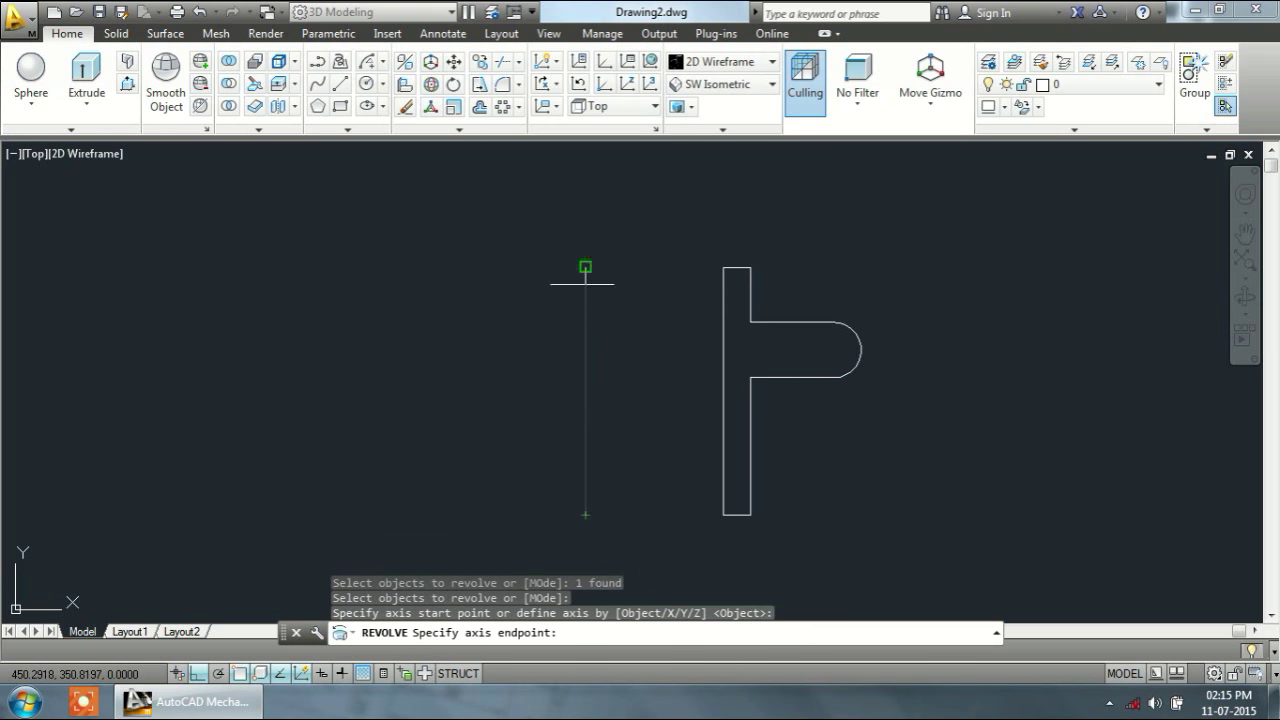
{"action": "left_click", "coordinate": [585, 267]}
{"action": "left_click", "coordinate": [542, 261]}
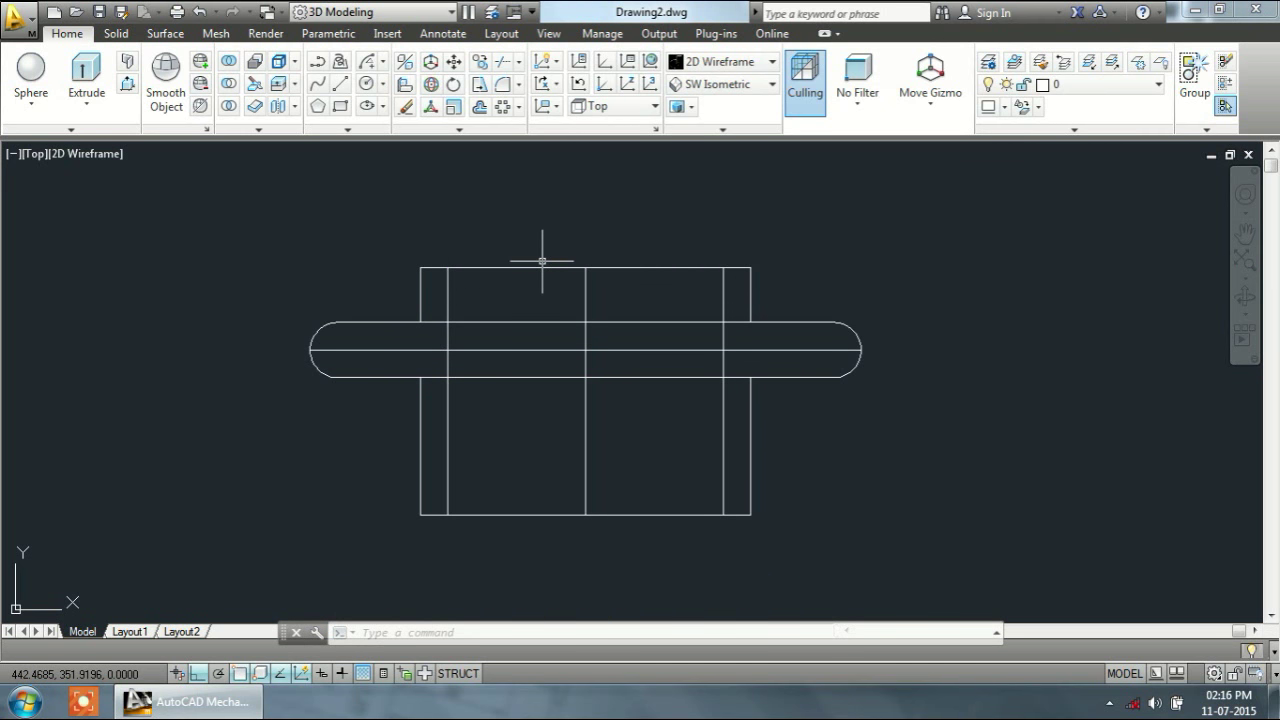
{"action": "scroll", "coordinate": [599, 280], "scroll_direction": "down", "scroll_amount": 2}
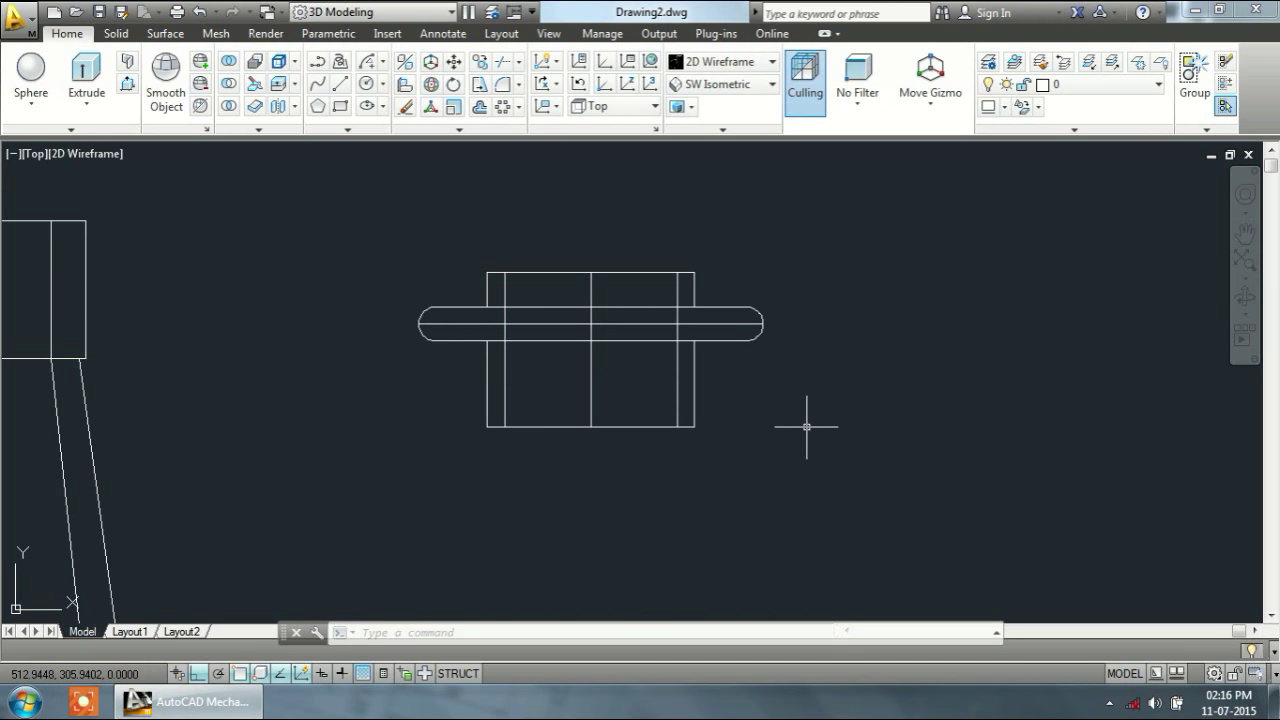
{"action": "middle_click_drag", "start_coordinate": [688, 362], "coordinate": [405, 467]}
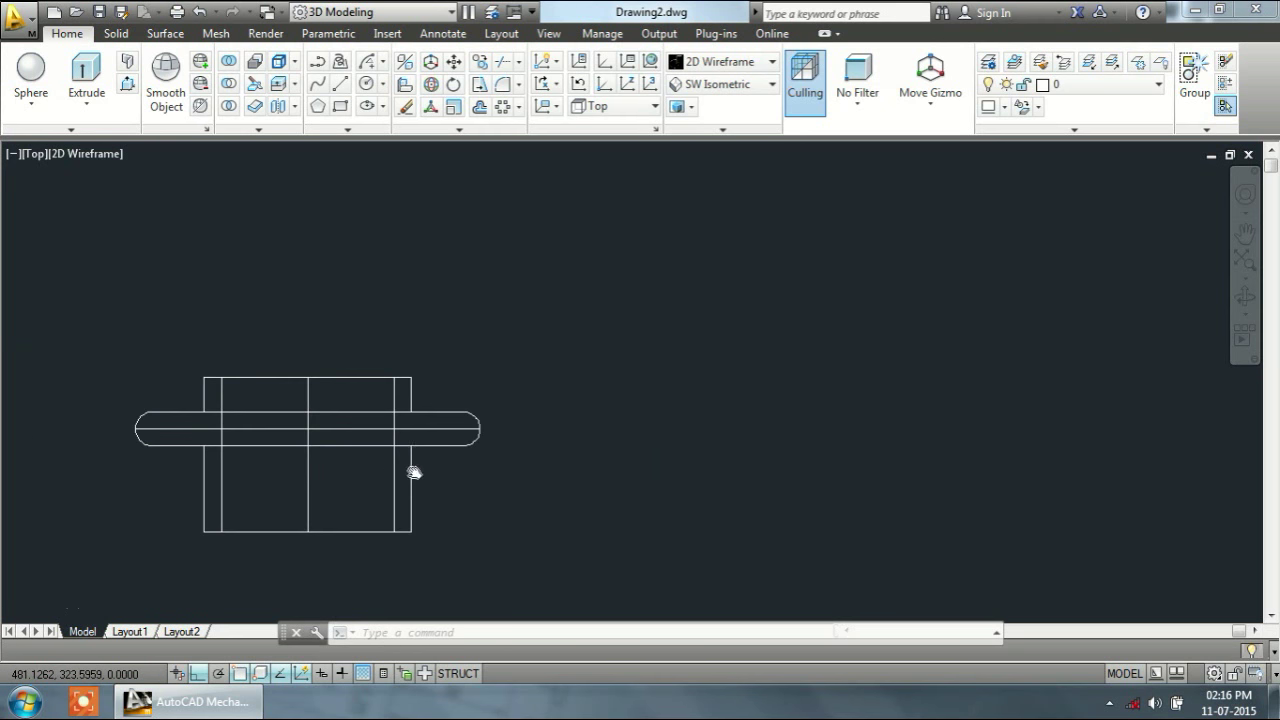
Step: Draw a 42-unit vertical line downward to the right of the revolved solid
{"action": "type", "text": "l"}
{"action": "key", "text": "Return"}
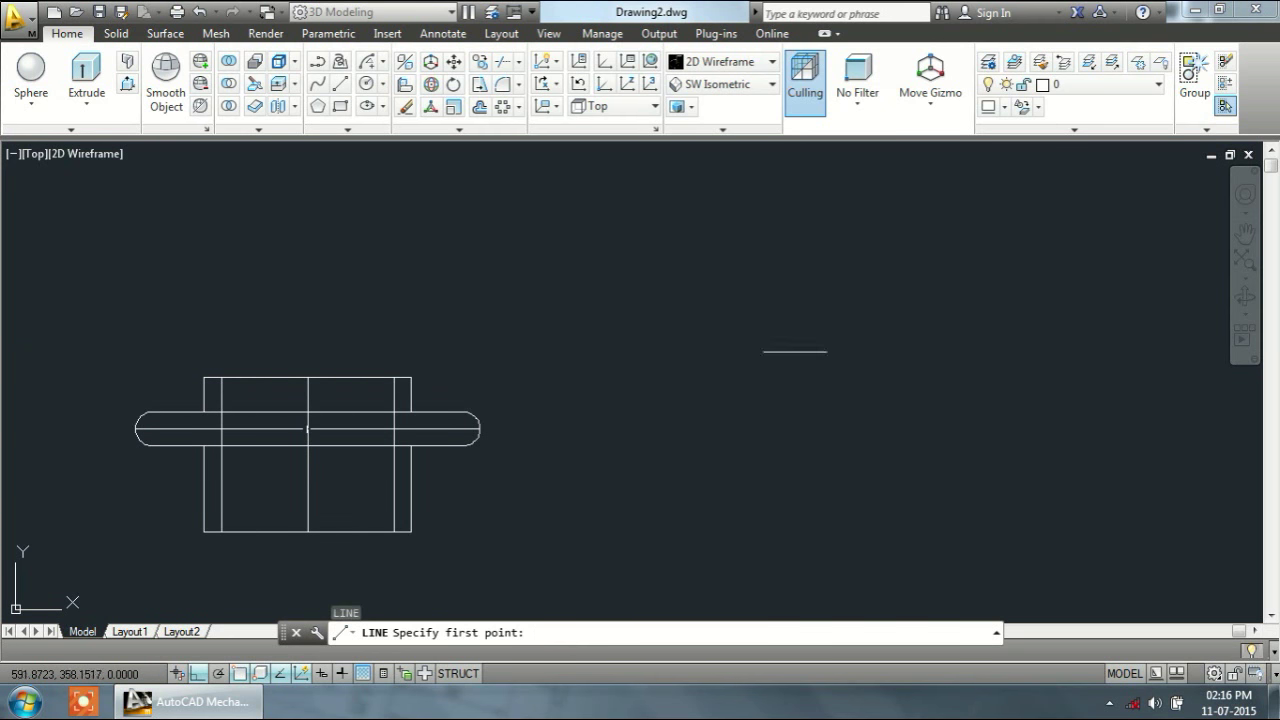
{"action": "left_click", "coordinate": [732, 389]}
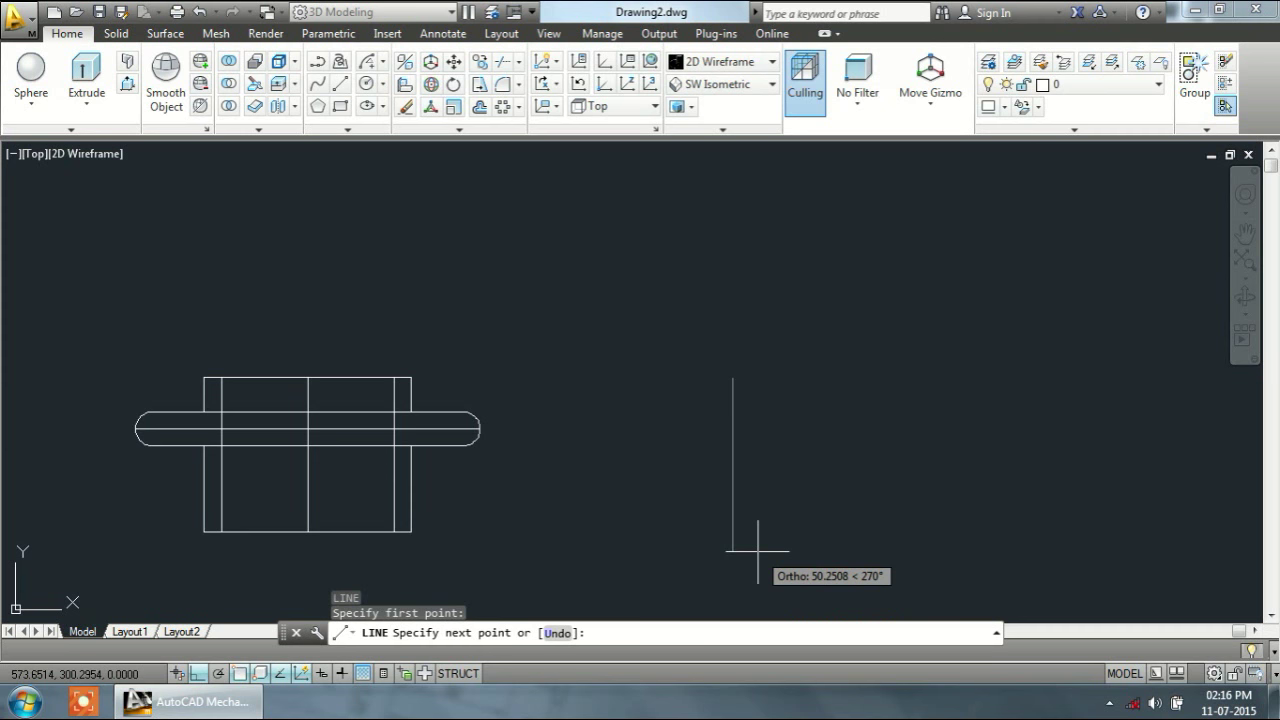
{"action": "type", "text": "42"}
{"action": "key", "text": "Return"}
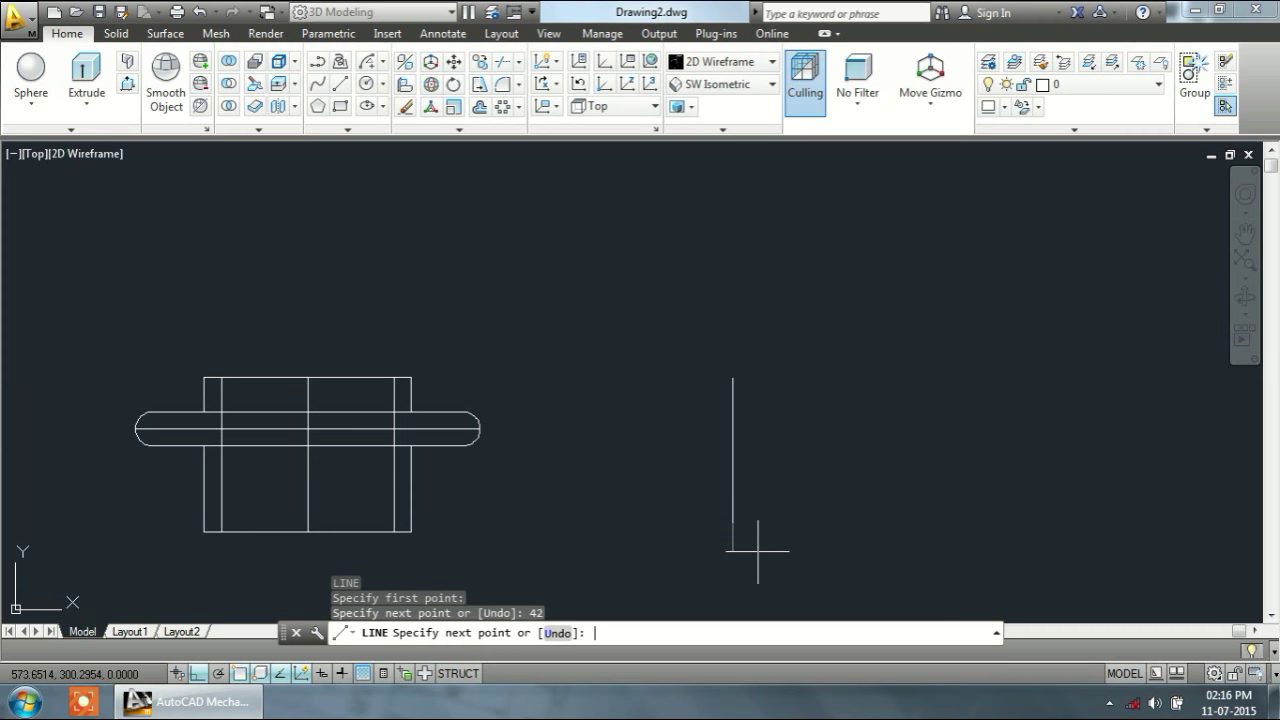
{"action": "scroll", "coordinate": [758, 550], "scroll_direction": "up", "scroll_amount": 2}
{"action": "scroll", "coordinate": [727, 455], "scroll_direction": "down", "scroll_amount": 2}
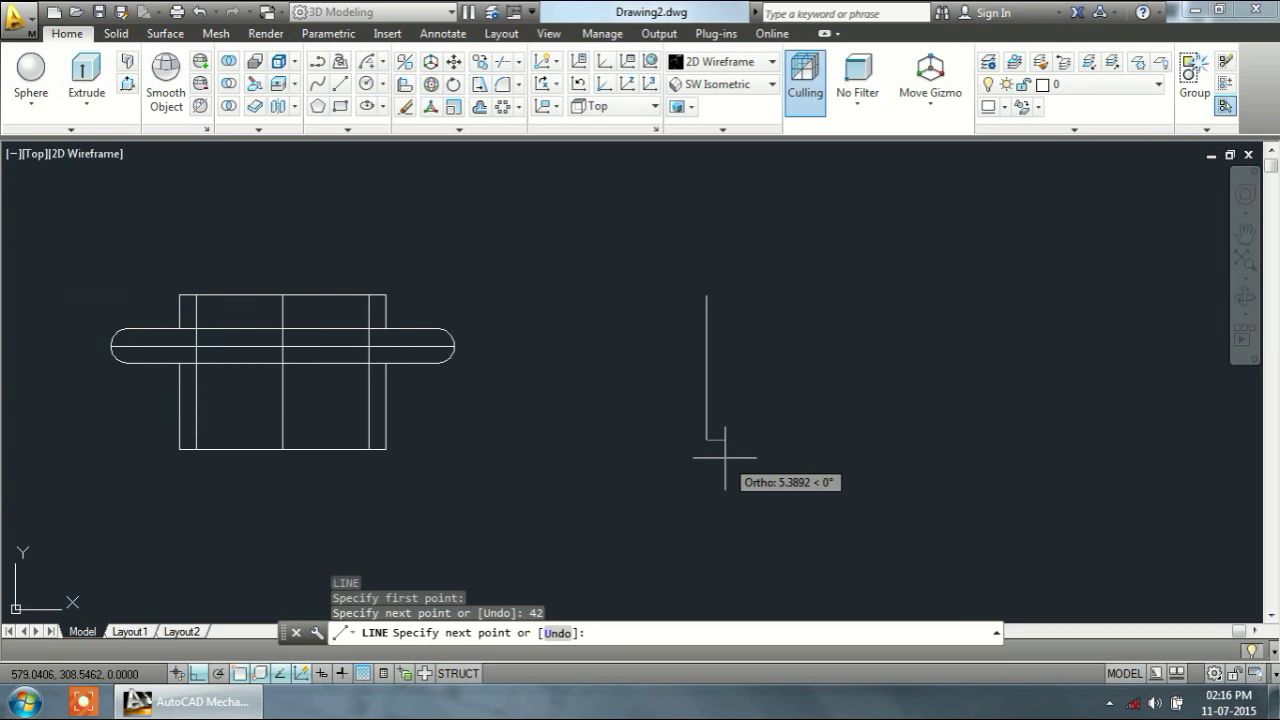
{"action": "key", "text": "Escape"}
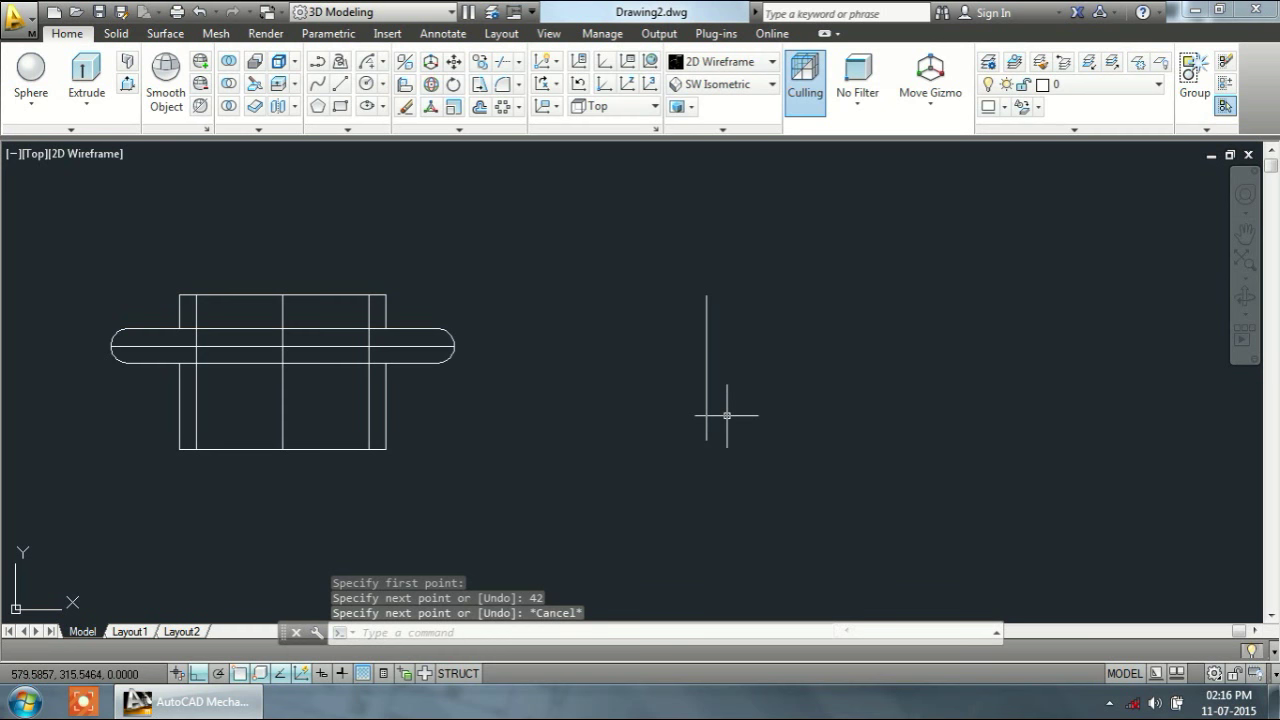
Step: Begin a new line whose start is offset from a reference point (From)
{"action": "type", "text": "l"}
{"action": "key", "text": "Return"}
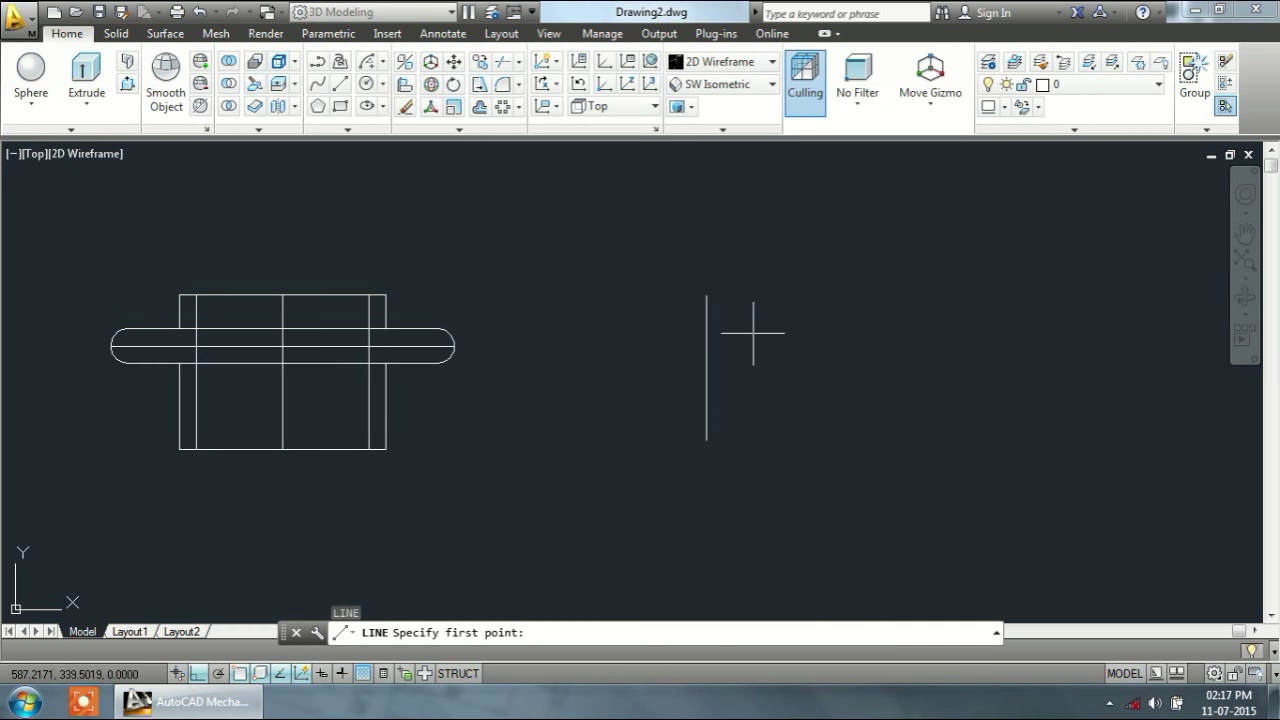
{"action": "scroll", "coordinate": [731, 425], "scroll_direction": "up", "scroll_amount": 3}
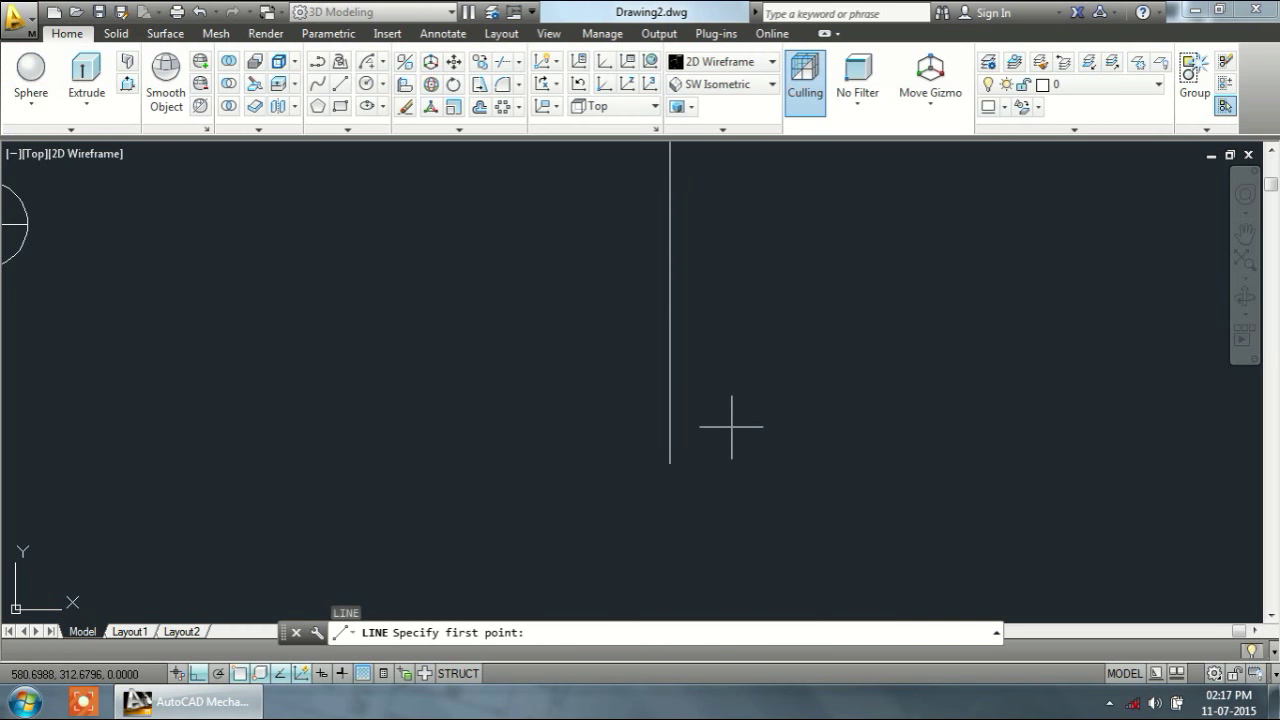
{"action": "right_click", "coordinate": [731, 426], "text": "shift"}
{"action": "left_click", "coordinate": [800, 66]}
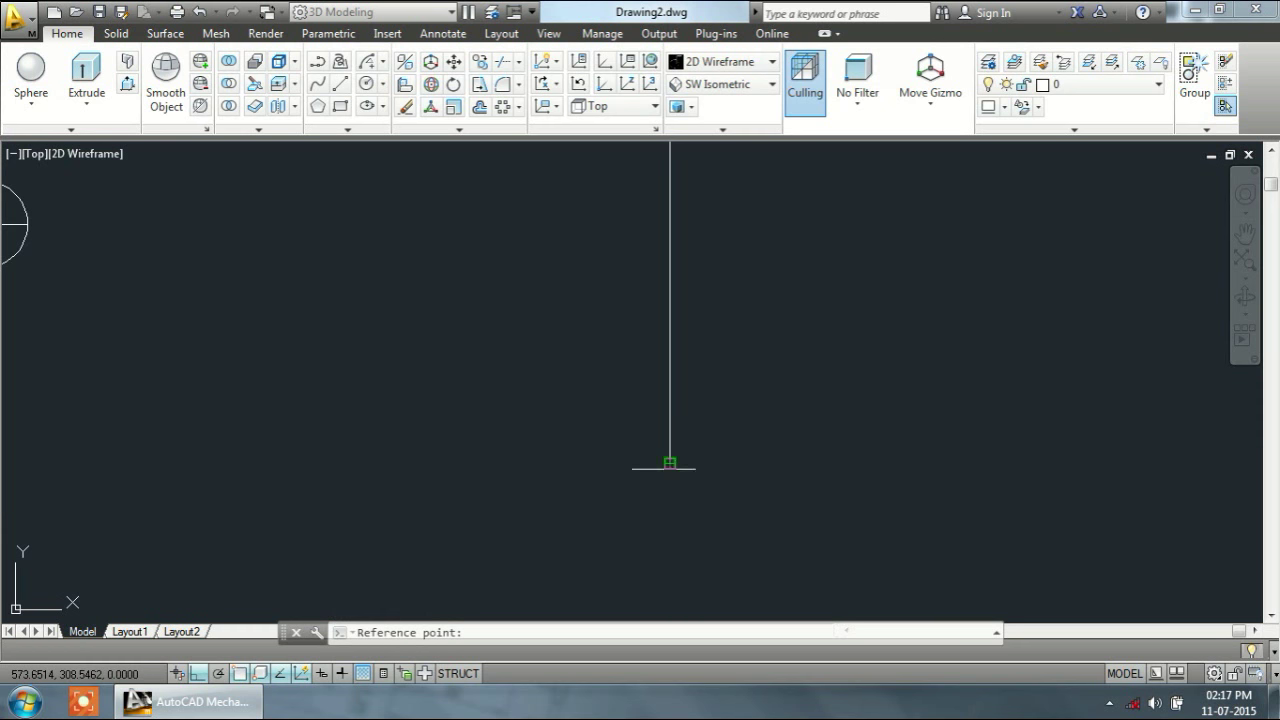
Step: Start 22.5 right of the axis base and draw segments of 11 left, 12 up and 8 right
{"action": "left_click", "coordinate": [670, 463]}
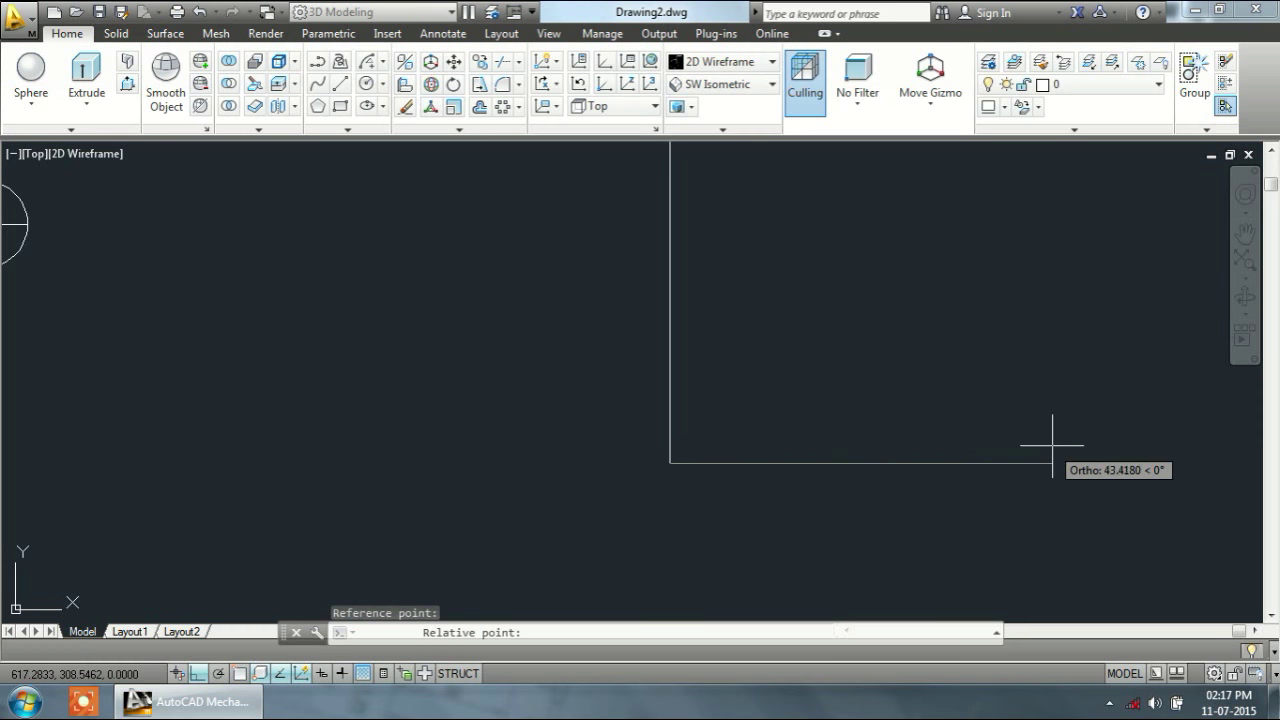
{"action": "type", "text": "22.5"}
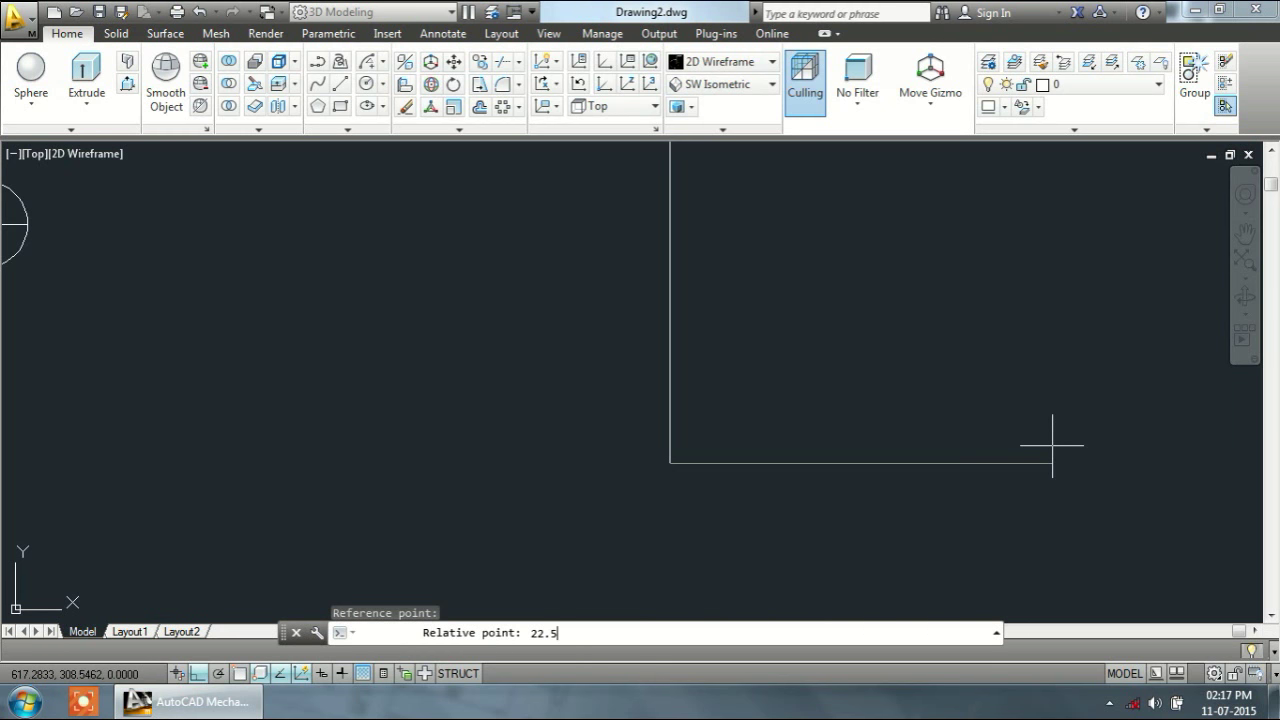
{"action": "key", "text": "Return"}
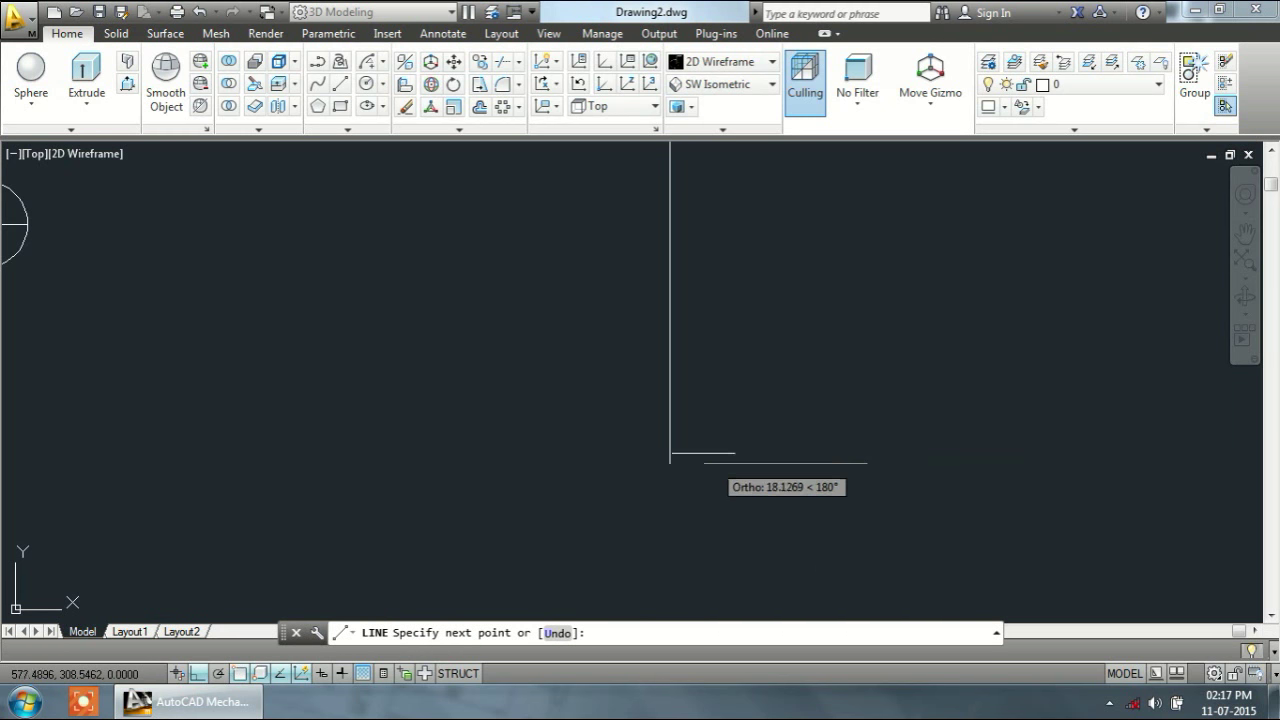
{"action": "type", "text": "11"}
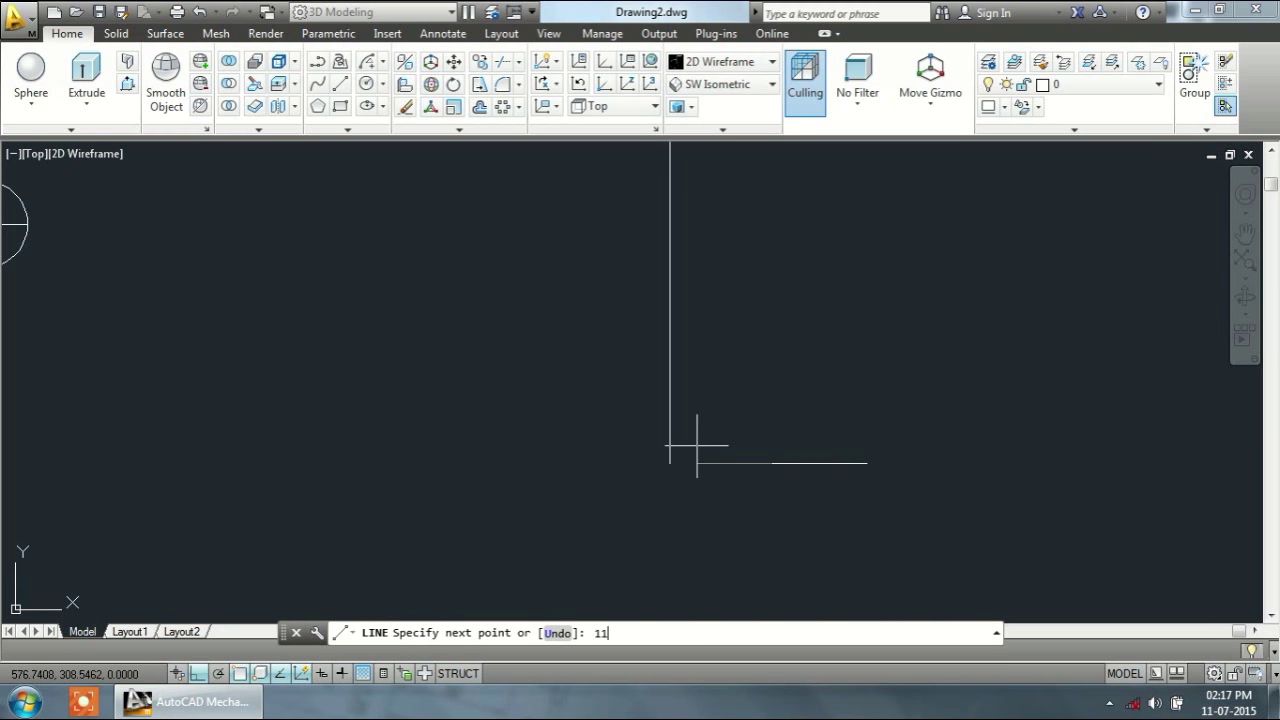
{"action": "key", "text": "Return"}
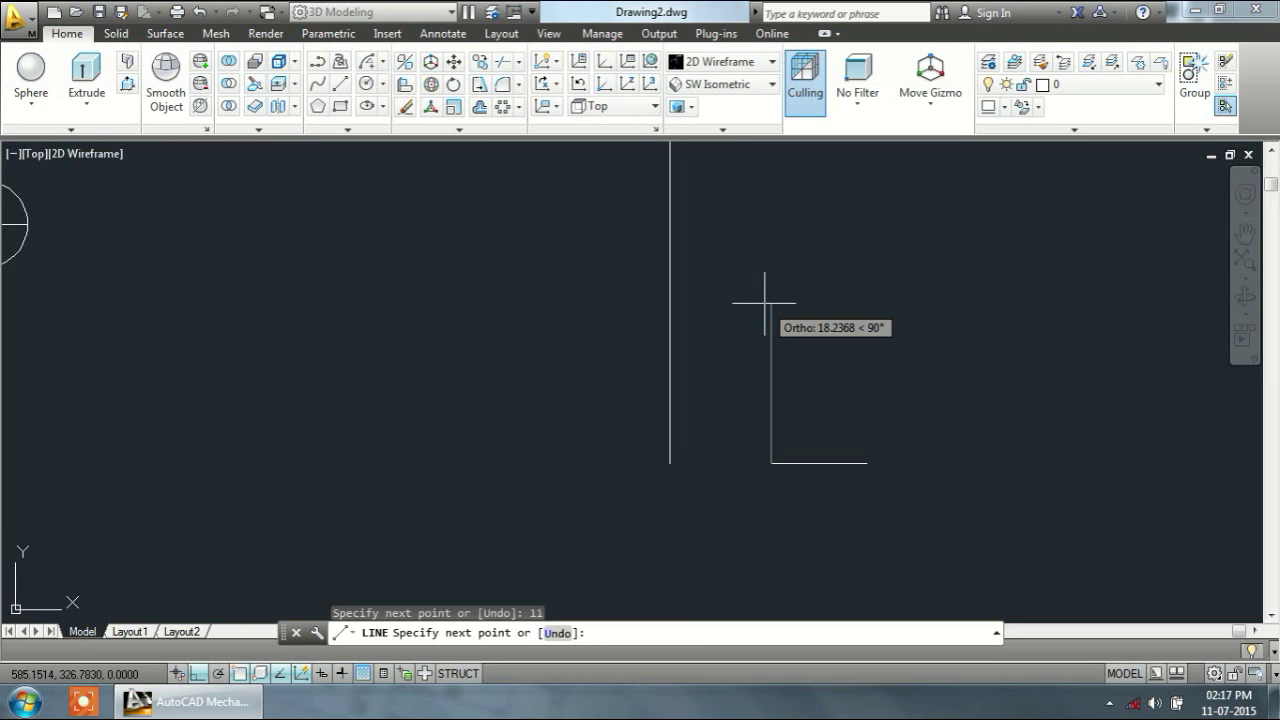
{"action": "type", "text": "1"}
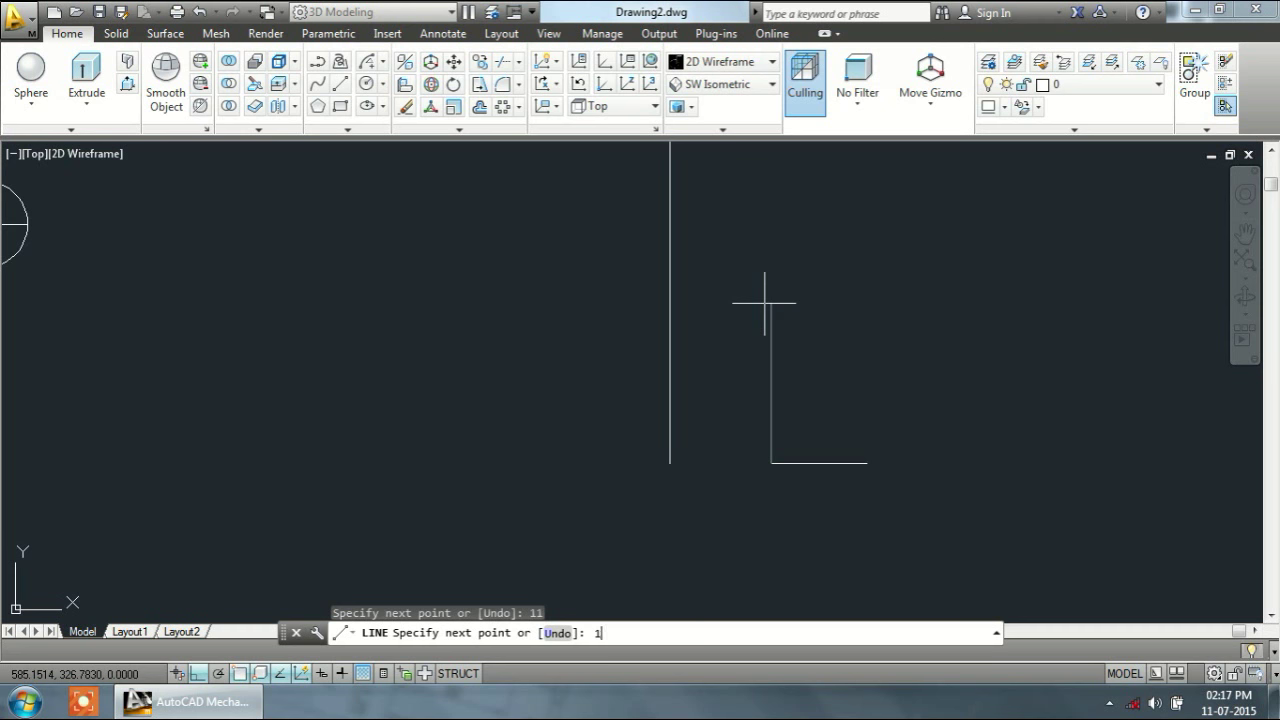
{"action": "type", "text": "2"}
{"action": "key", "text": "Return"}
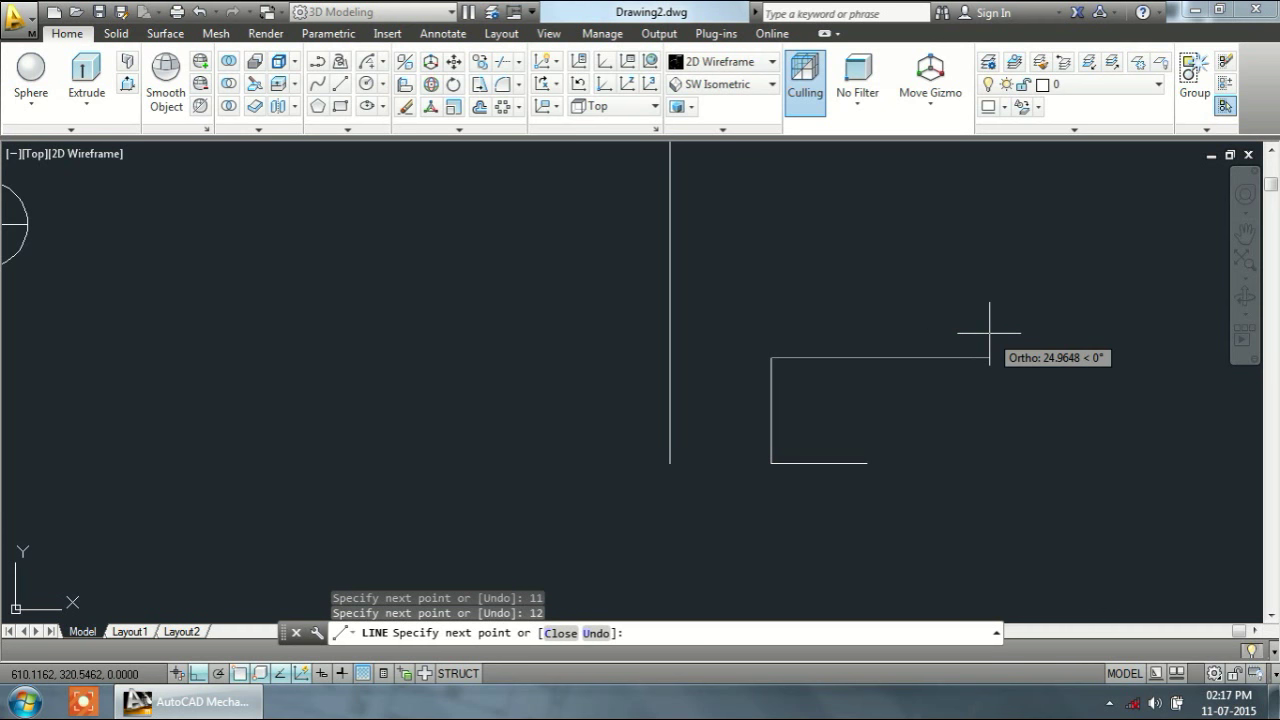
{"action": "type", "text": "8"}
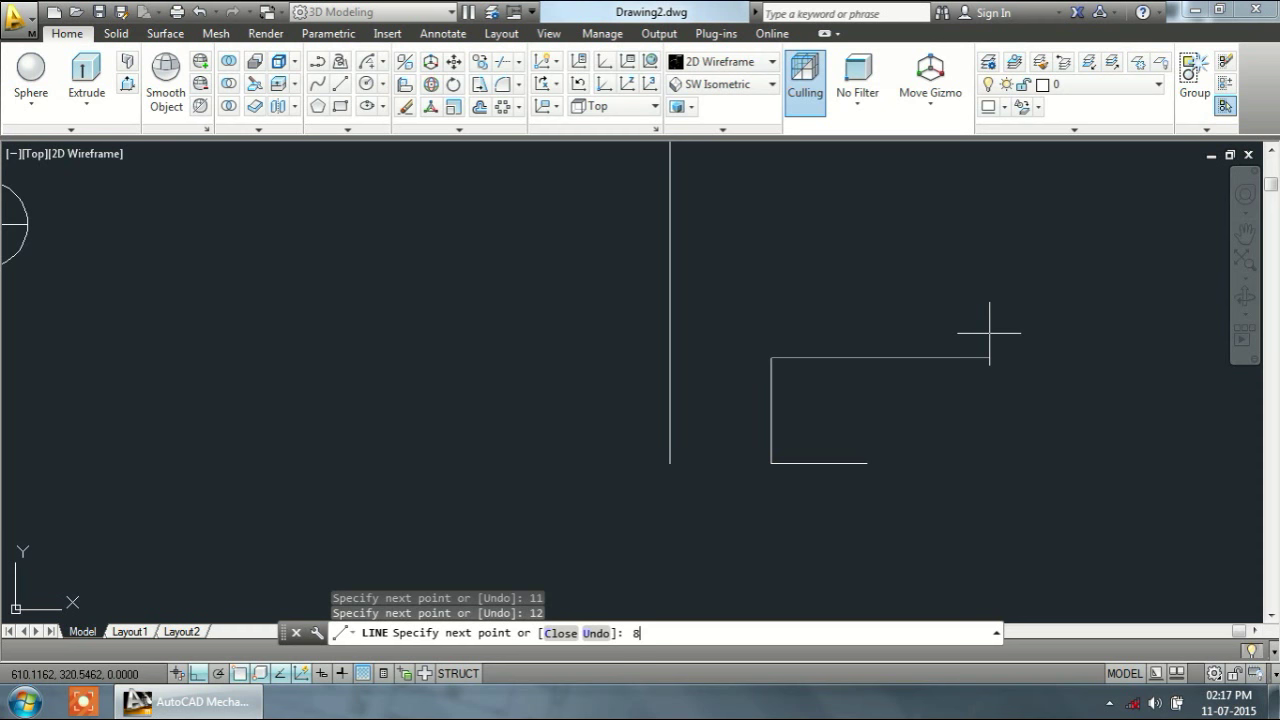
{"action": "key", "text": "Return"}
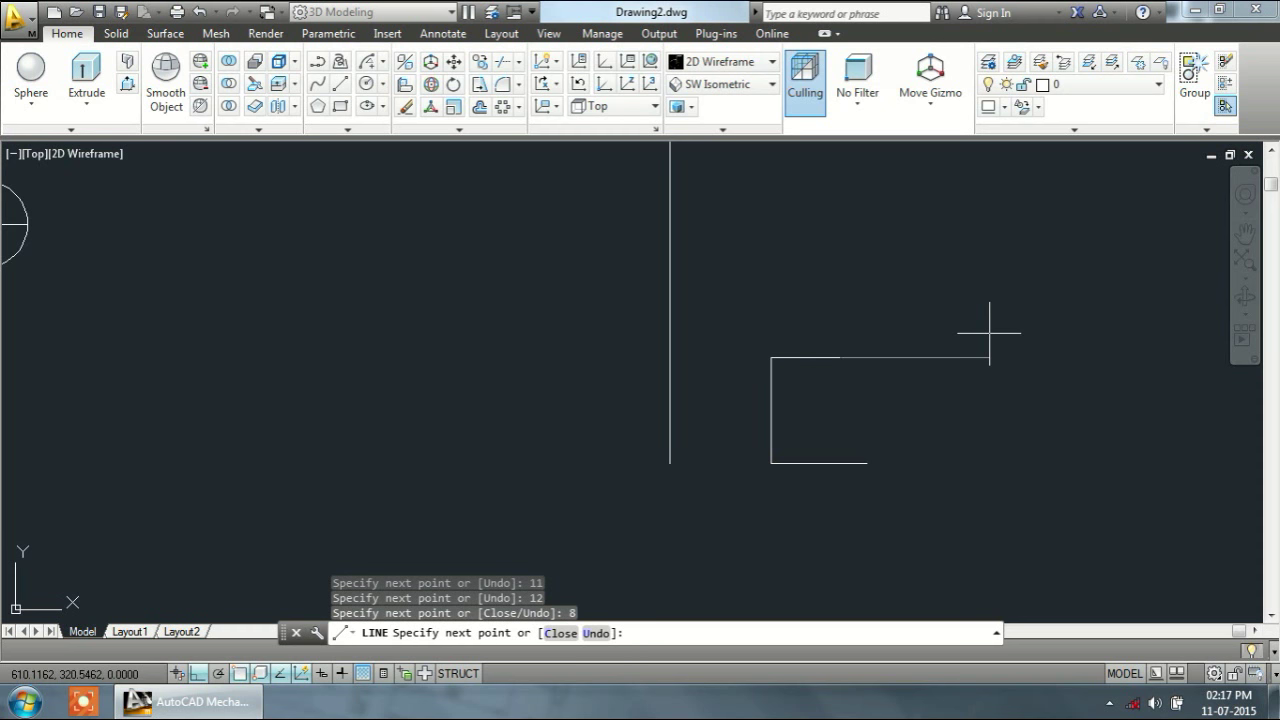
{"action": "scroll", "coordinate": [989, 333], "scroll_direction": "down", "scroll_amount": 2}
{"action": "scroll", "coordinate": [985, 290], "scroll_direction": "down", "scroll_amount": 2}
{"action": "key", "text": "Escape"}
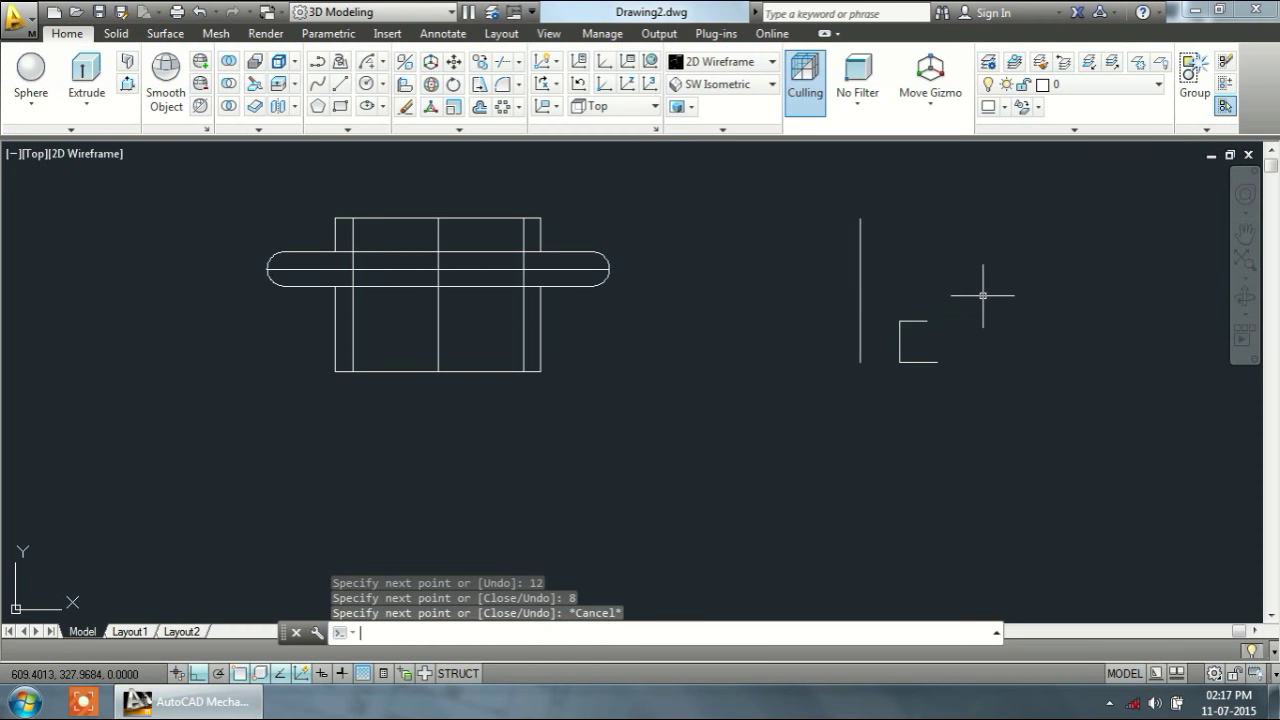
{"action": "type", "text": "1"}
{"action": "key", "text": "Return"}
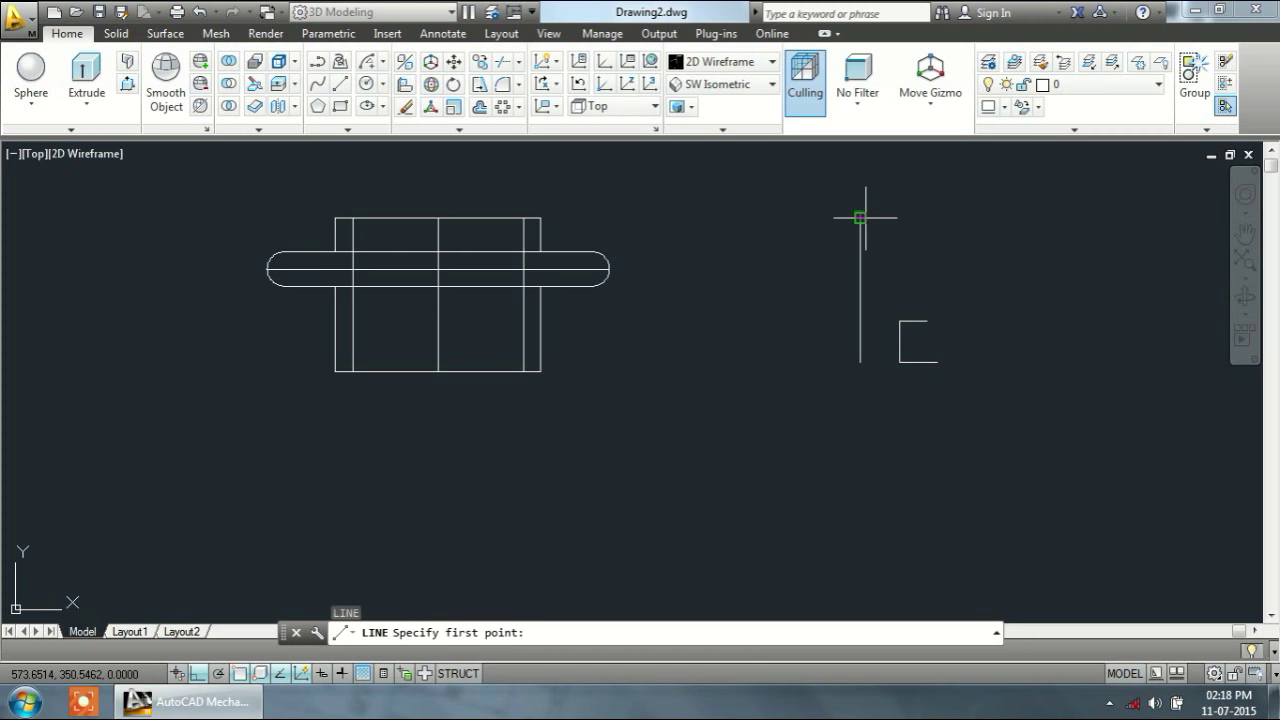
Step: Draw a 6-unit top edge starting 26.5 right of the vertical line's top end
{"action": "right_click", "coordinate": [877, 228], "text": "shift"}
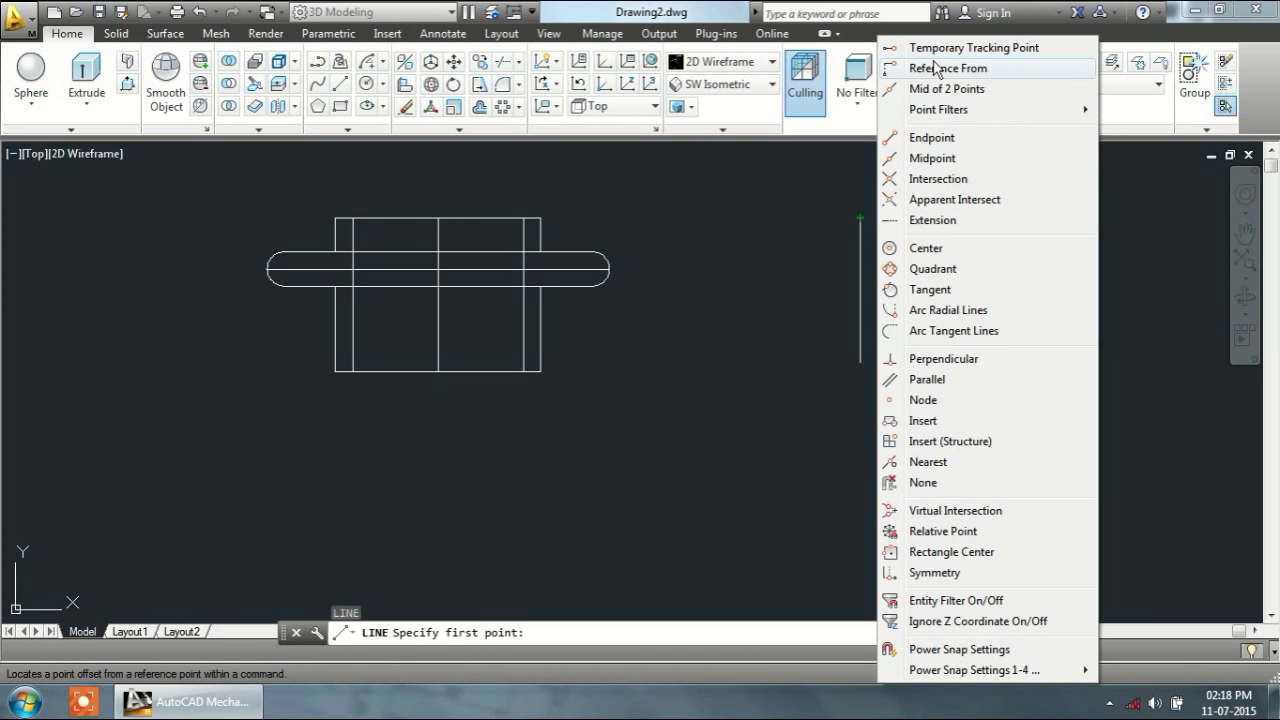
{"action": "left_click", "coordinate": [936, 69]}
{"action": "left_click", "coordinate": [860, 217]}
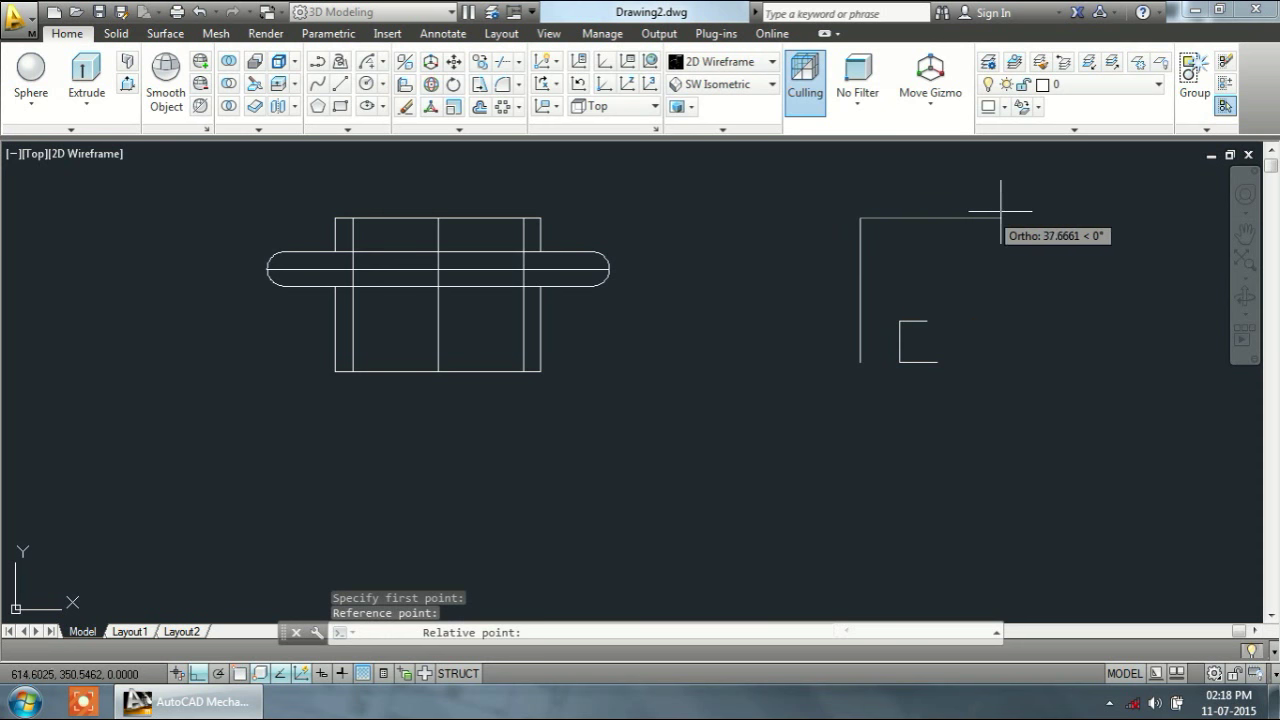
{"action": "type", "text": "26.5"}
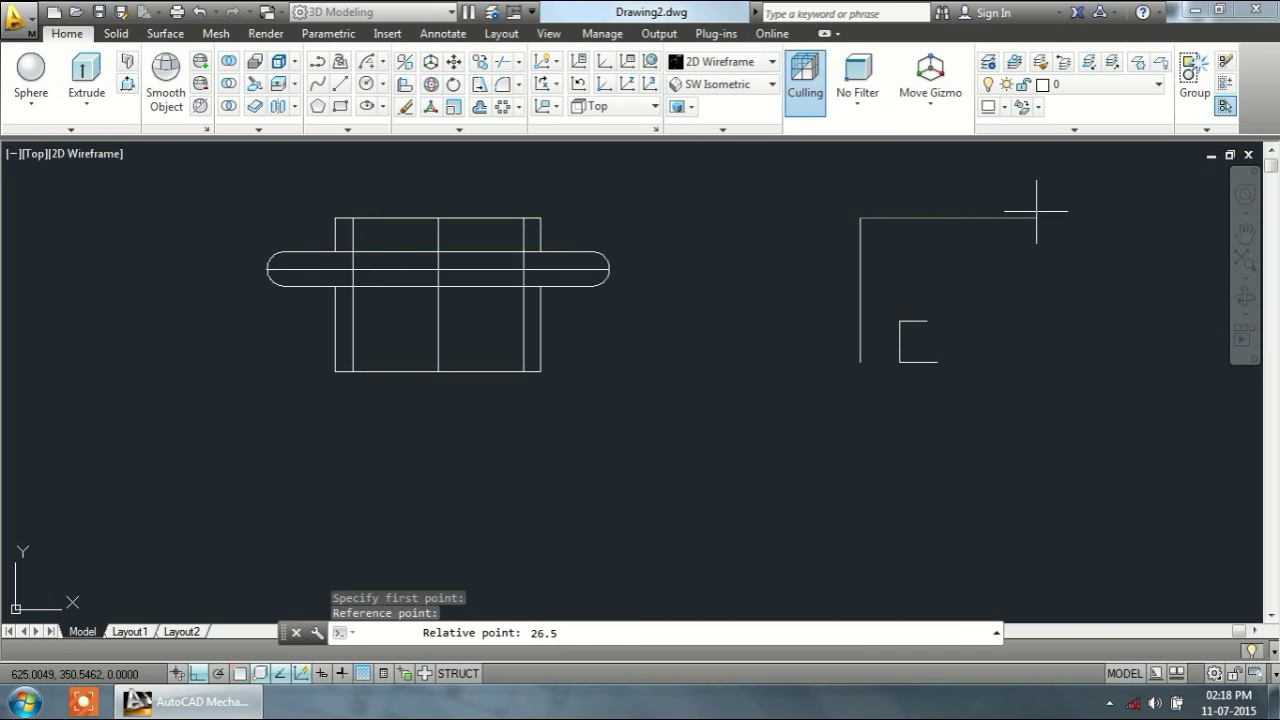
{"action": "key", "text": "Return"}
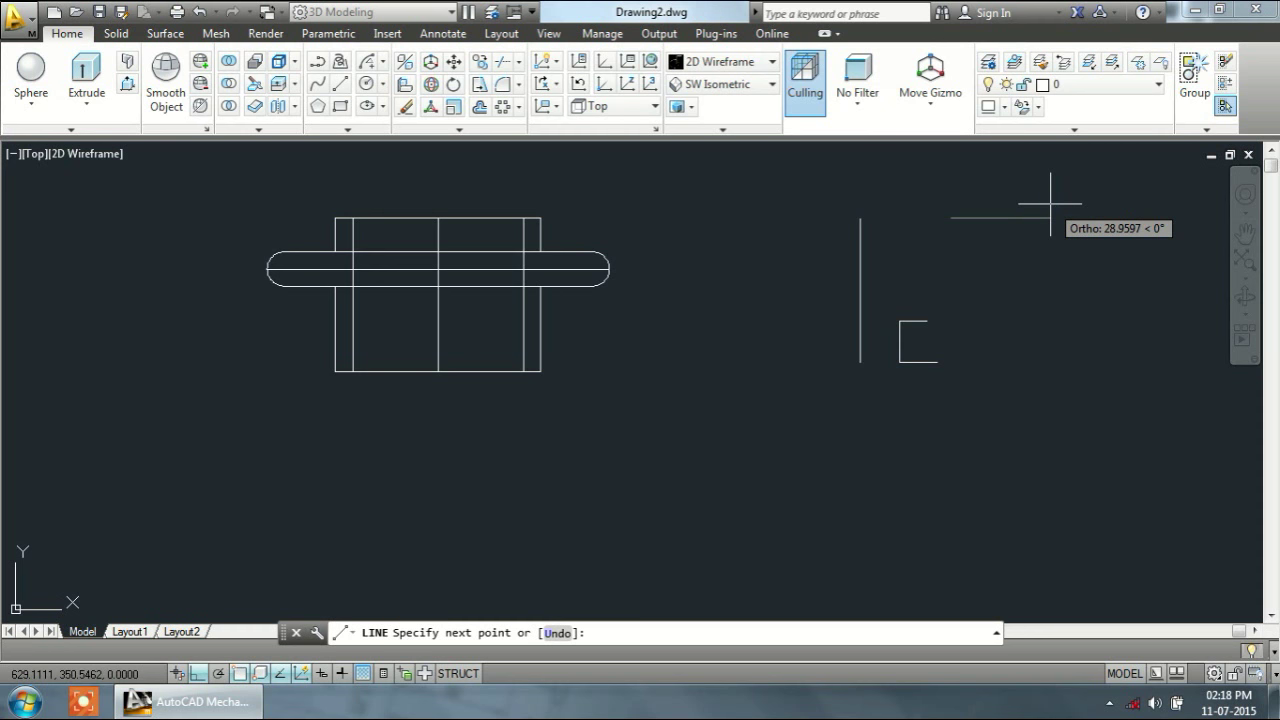
{"action": "type", "text": "6"}
{"action": "key", "text": "Return"}
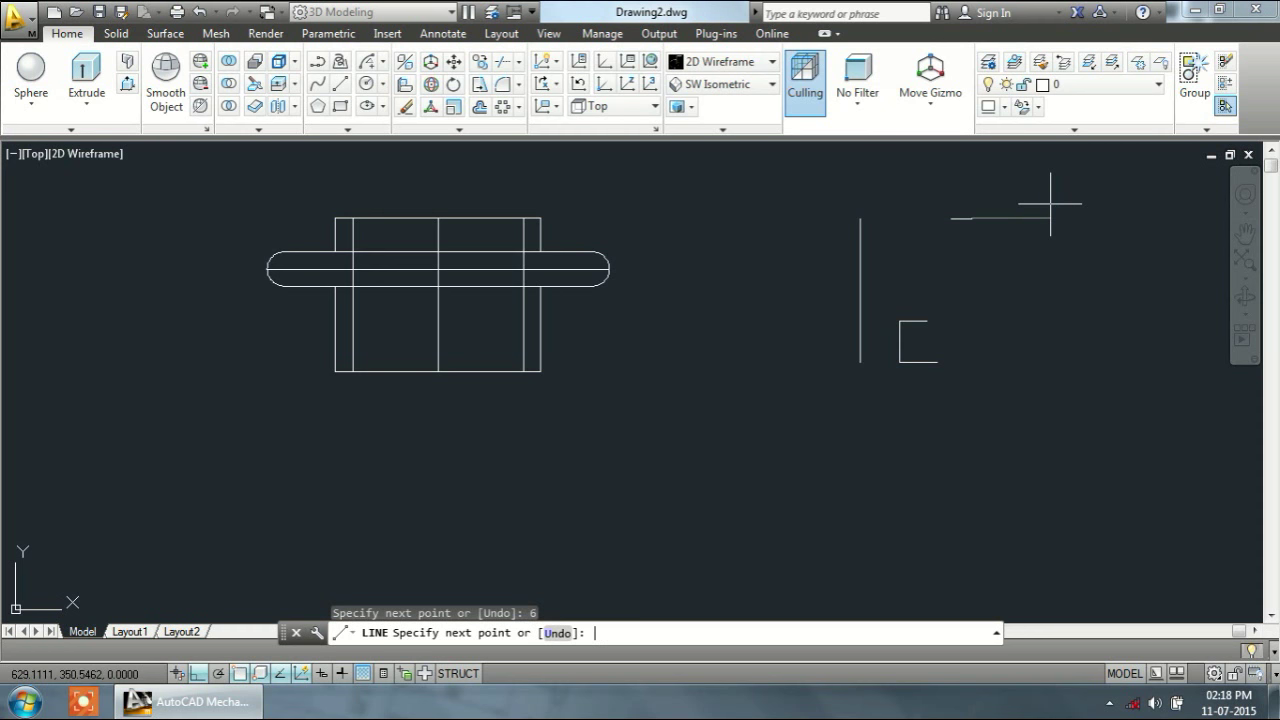
{"action": "key", "text": "Escape"}
Step: Draw the slanted outer edge and the slanted inner wall to close the cup profile
{"action": "type", "text": "l"}
{"action": "key", "text": "Return"}
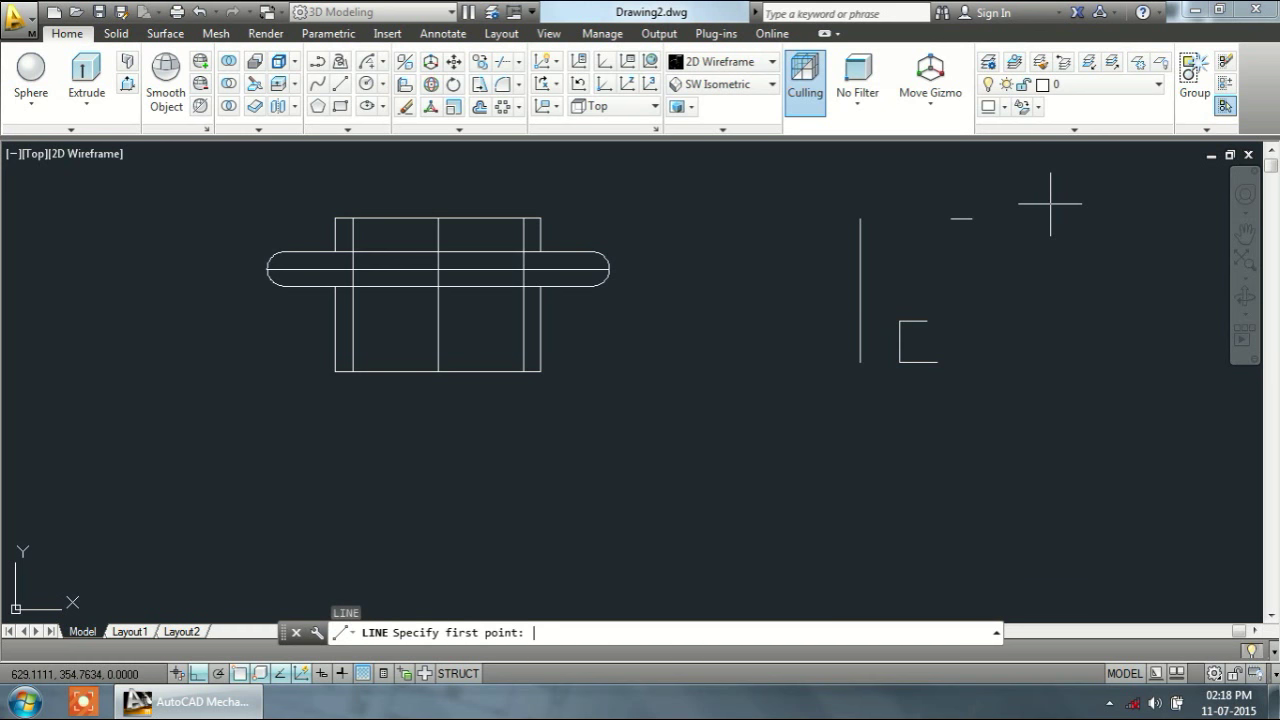
{"action": "left_click", "coordinate": [971, 218]}
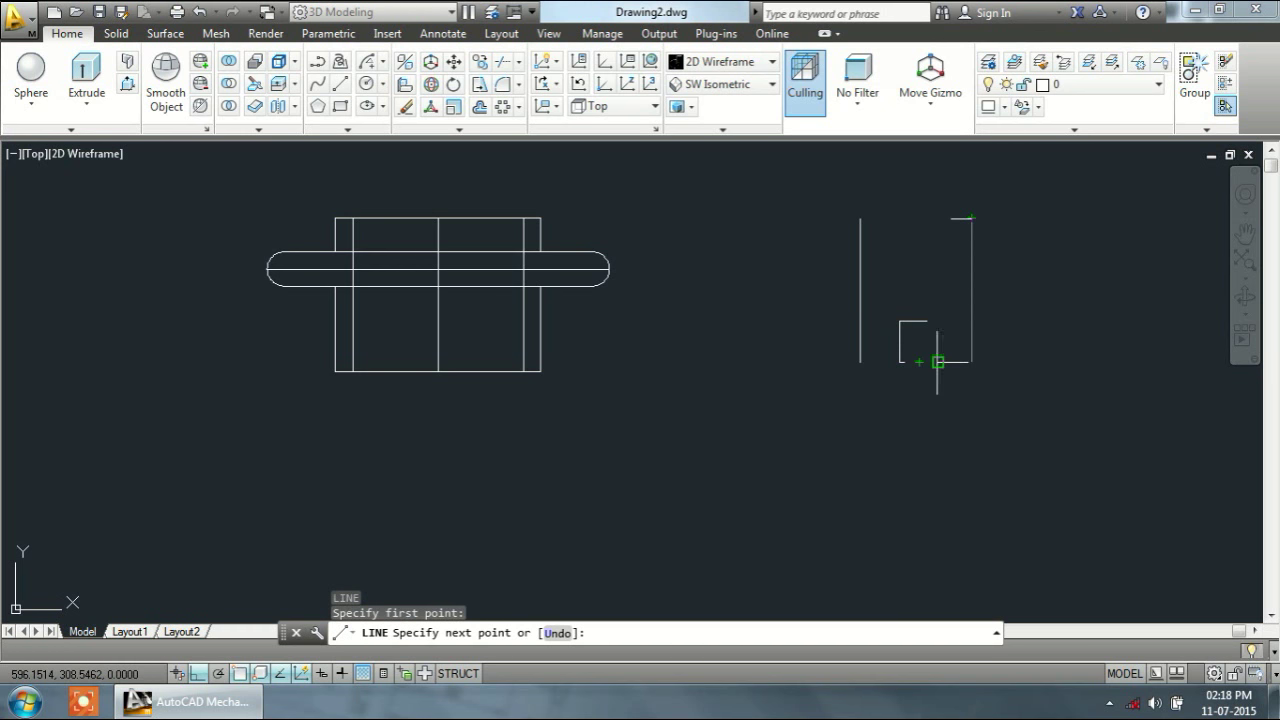
{"action": "left_click", "coordinate": [937, 362]}
{"action": "key", "text": "Return"}
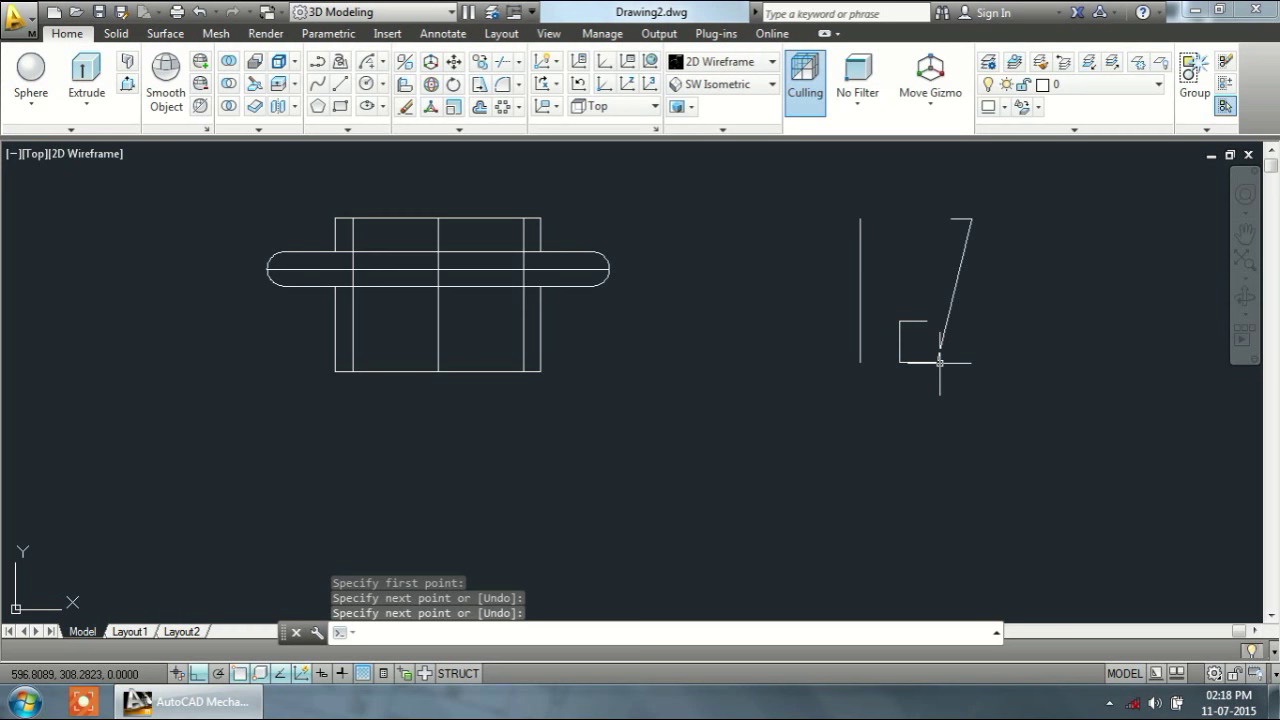
{"action": "type", "text": "l"}
{"action": "key", "text": "Return"}
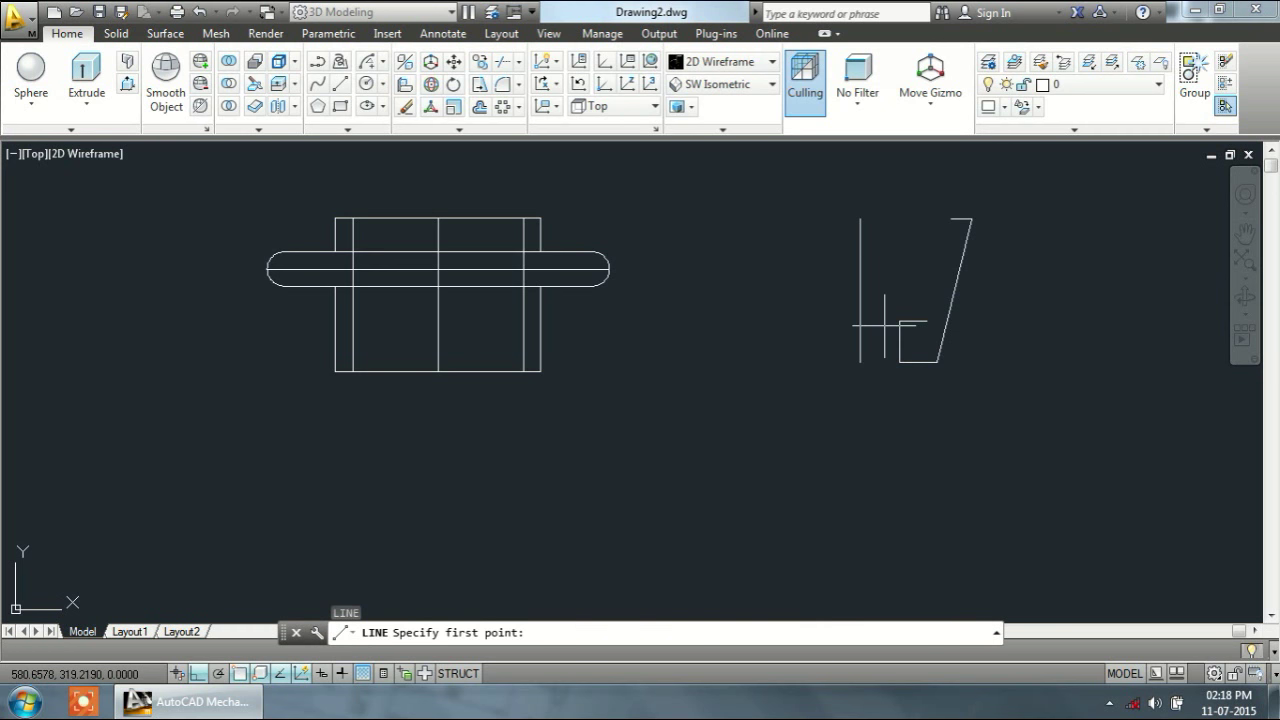
{"action": "left_click", "coordinate": [932, 324]}
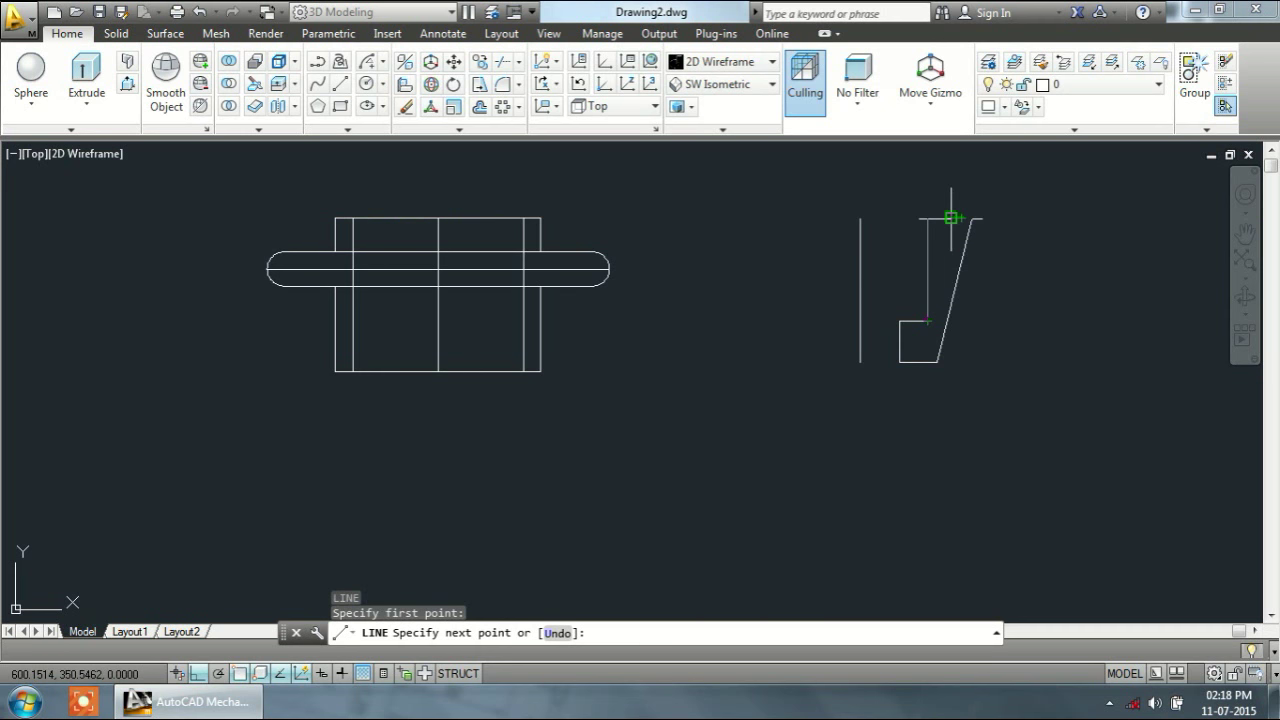
{"action": "left_click", "coordinate": [951, 218]}
{"action": "key", "text": "Return"}
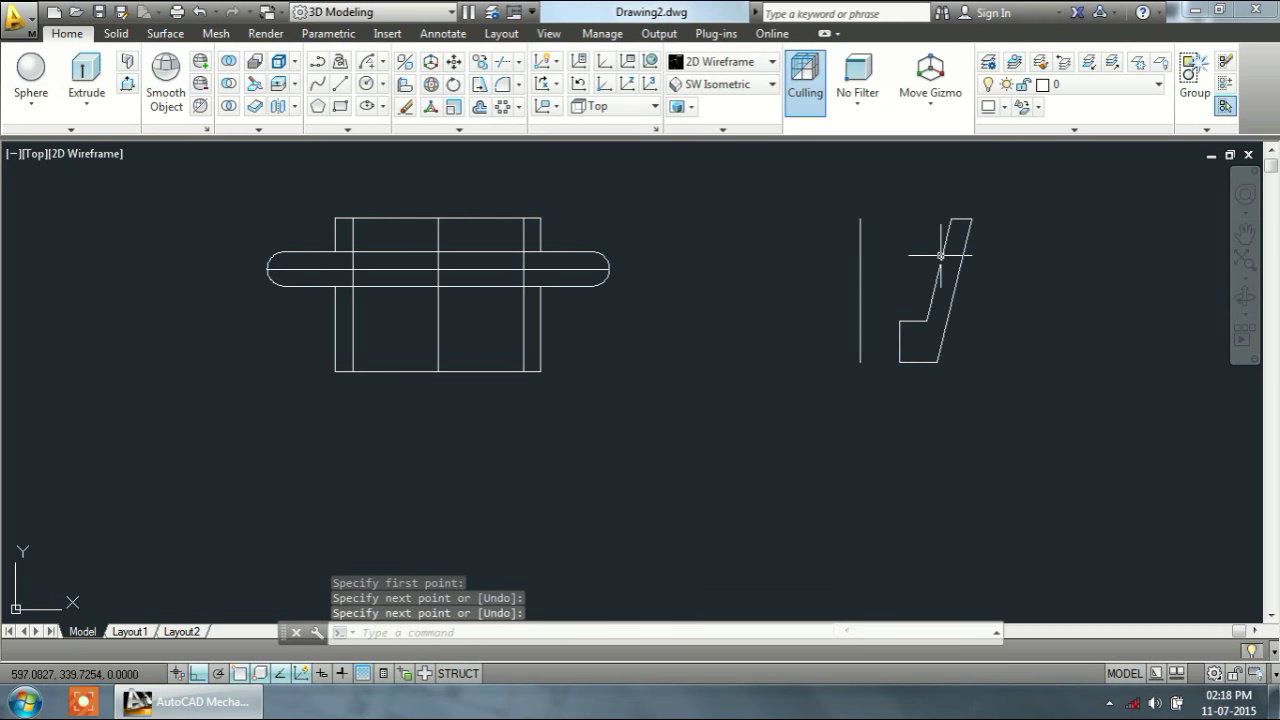
{"action": "type", "text": "j"}
{"action": "key", "text": "Return"}
Step: Join the six cup-profile lines into one polyline
{"action": "left_click", "coordinate": [886, 193]}
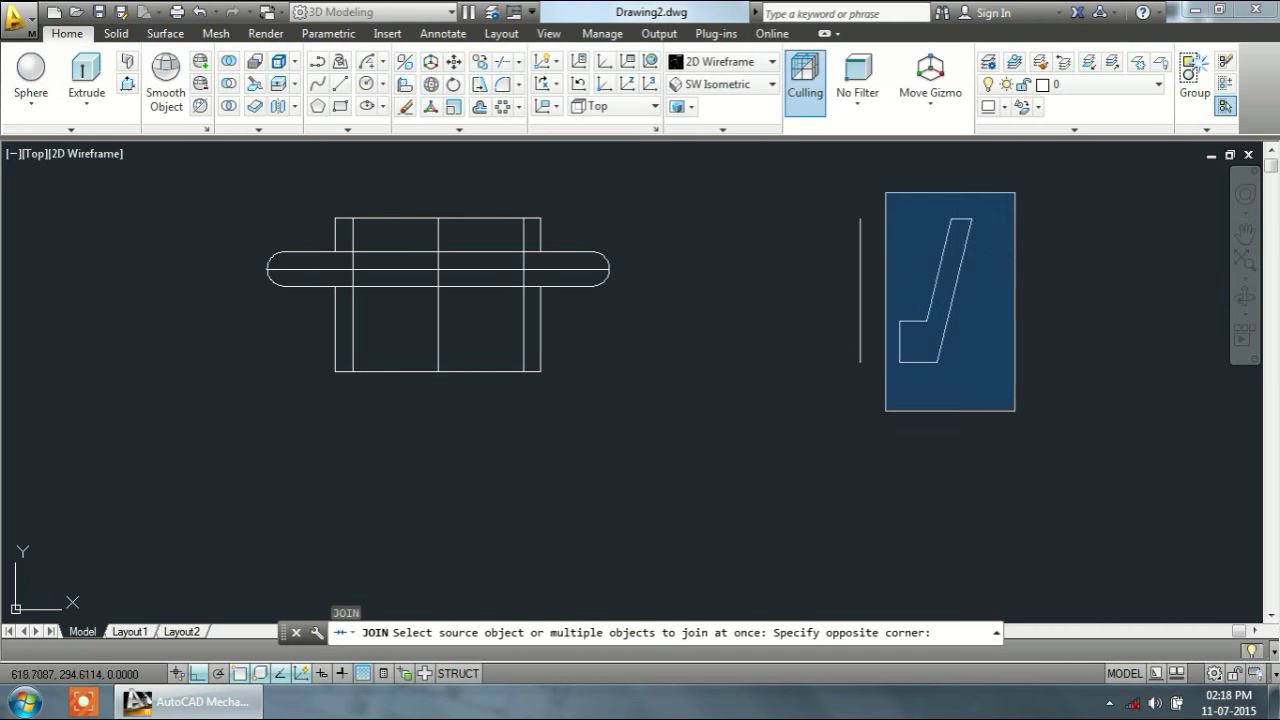
{"action": "left_click", "coordinate": [1015, 410]}
{"action": "key", "text": "Return"}
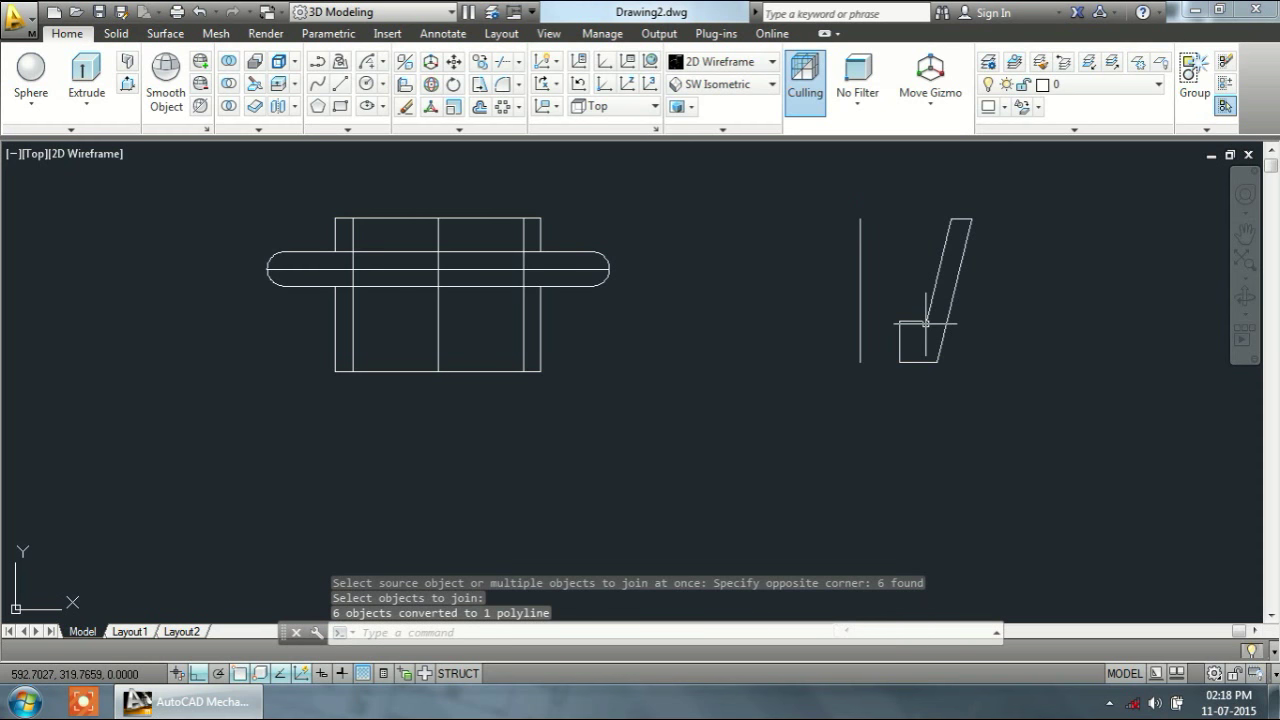
Step: Revolve the profile 360° about the 42-unit vertical line into a cup solid
{"action": "type", "text": "rev"}
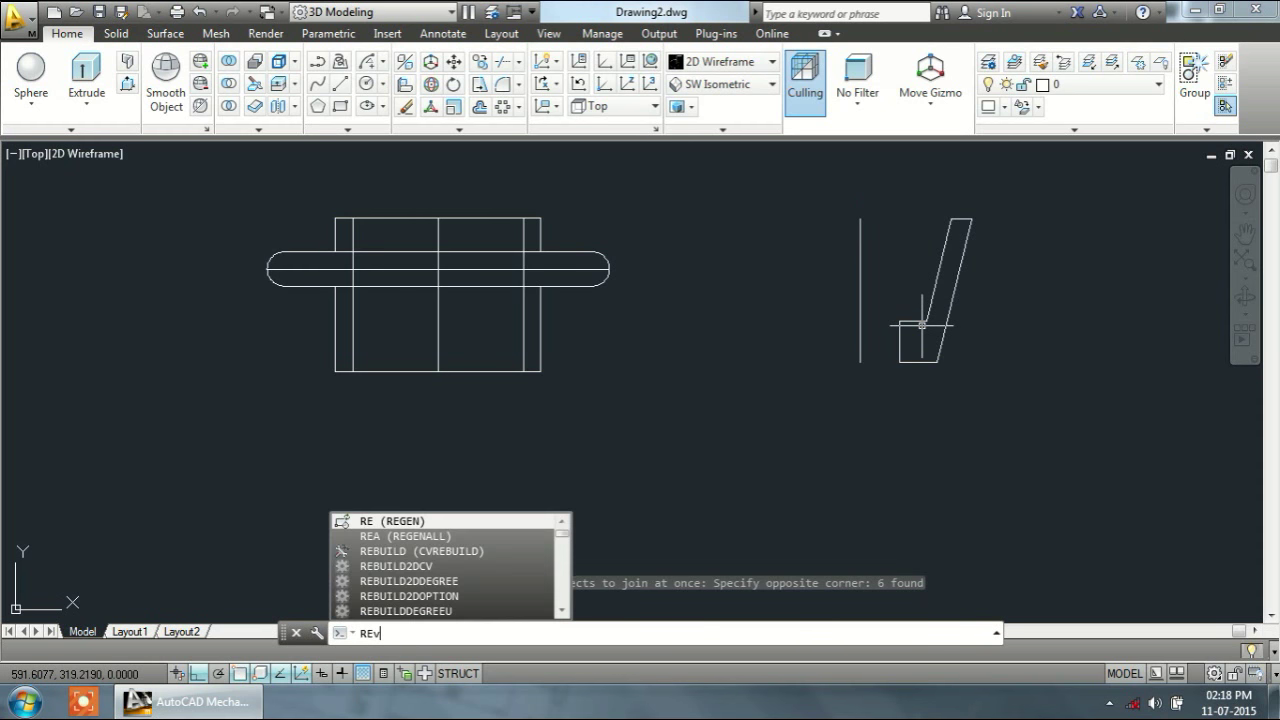
{"action": "key", "text": "Return"}
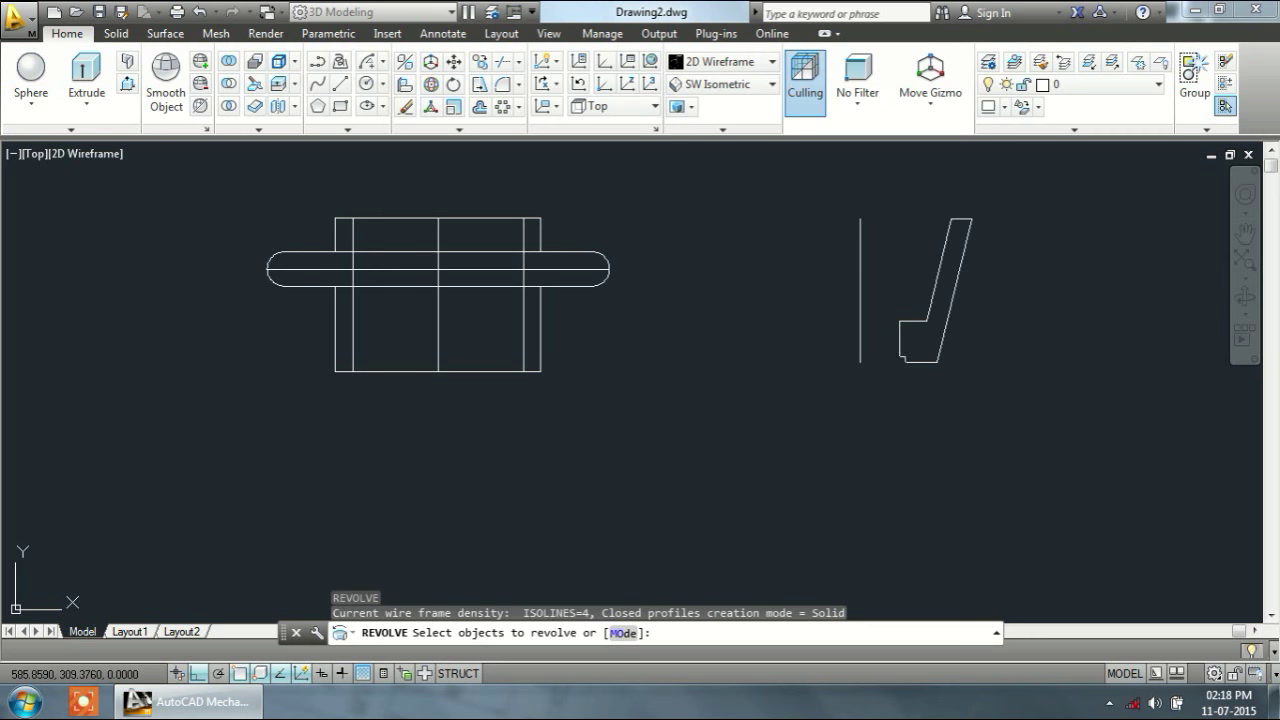
{"action": "left_click", "coordinate": [903, 357]}
{"action": "right_click", "coordinate": [913, 360]}
{"action": "left_click", "coordinate": [934, 369]}
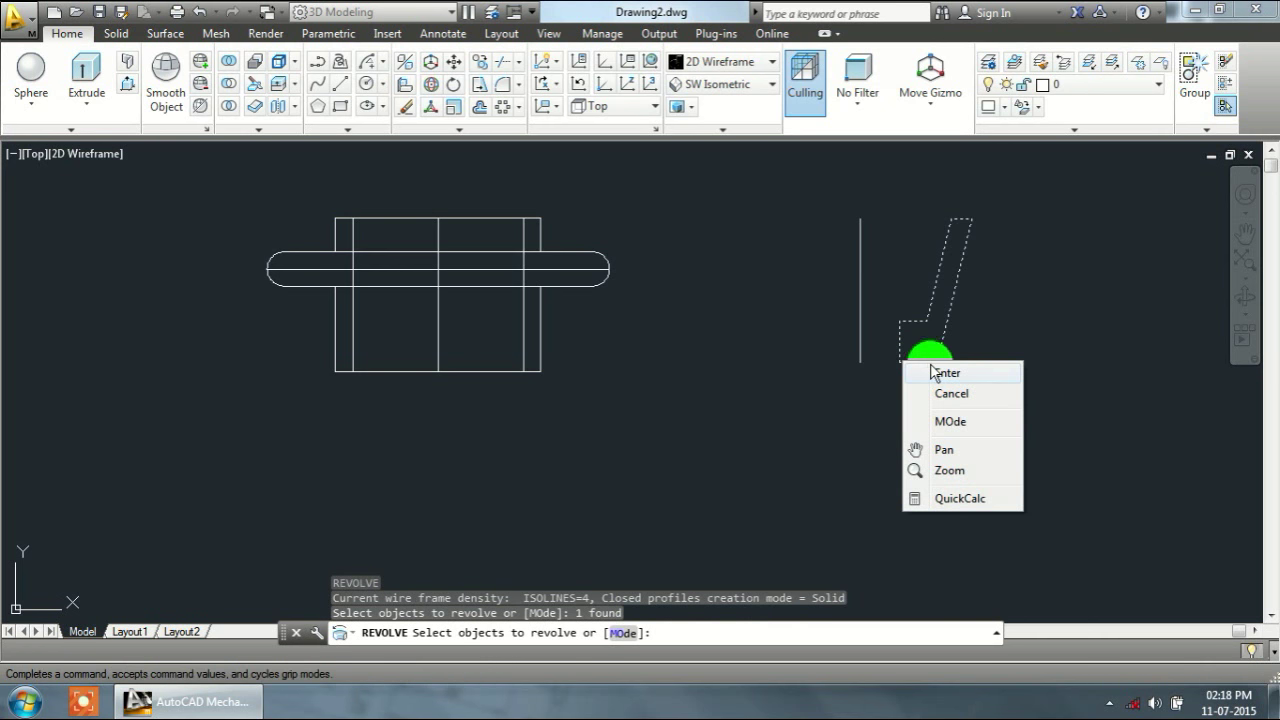
{"action": "left_click", "coordinate": [860, 362]}
{"action": "left_click", "coordinate": [860, 218]}
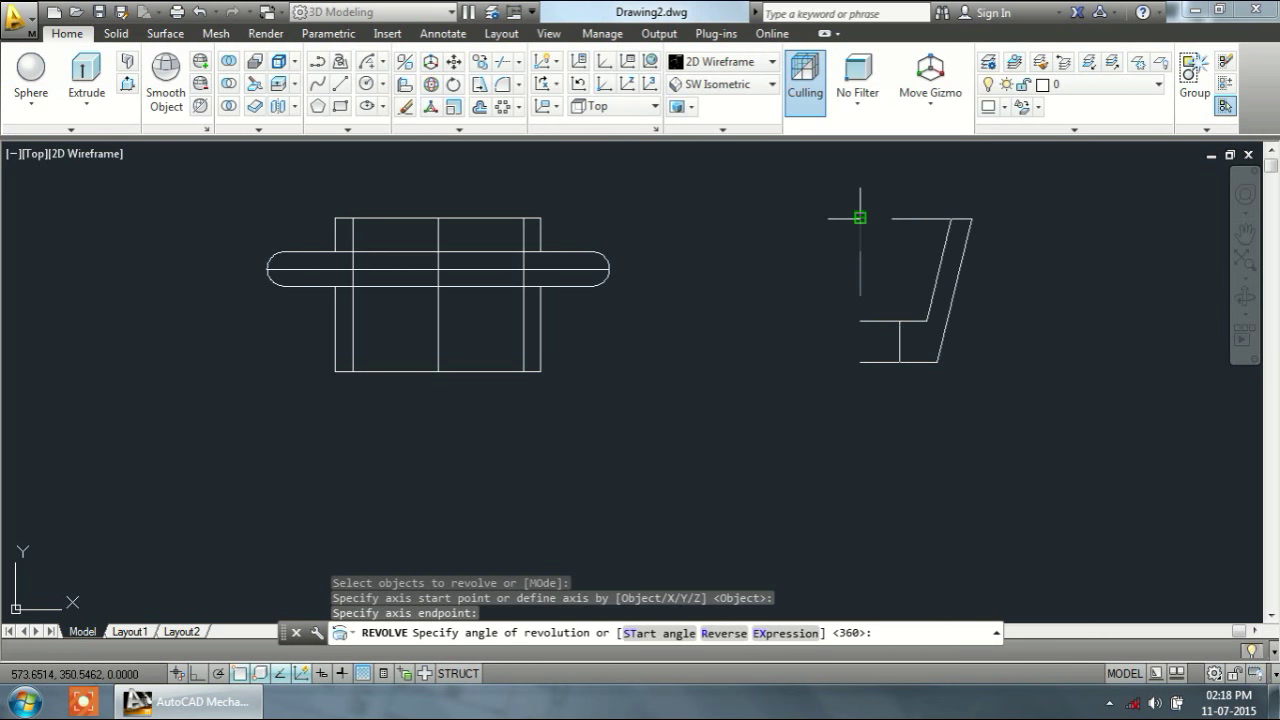
{"action": "key", "text": "Return"}
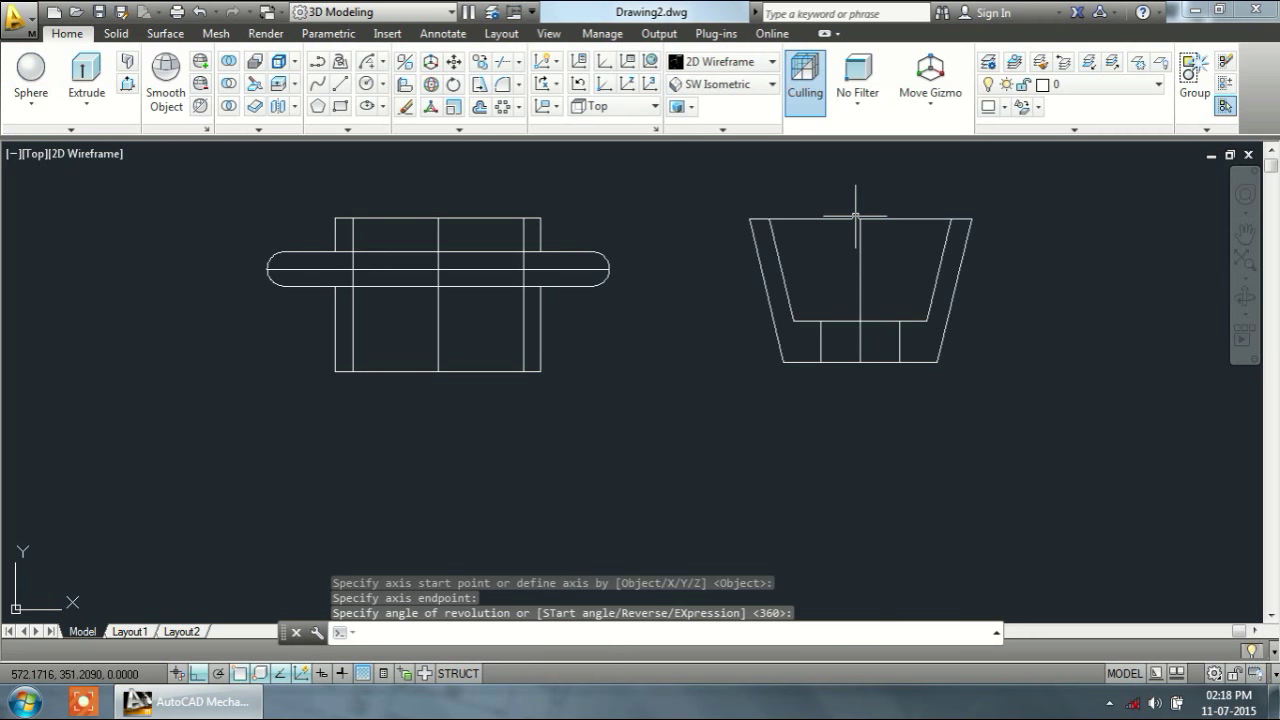
{"action": "key", "text": "Return"}
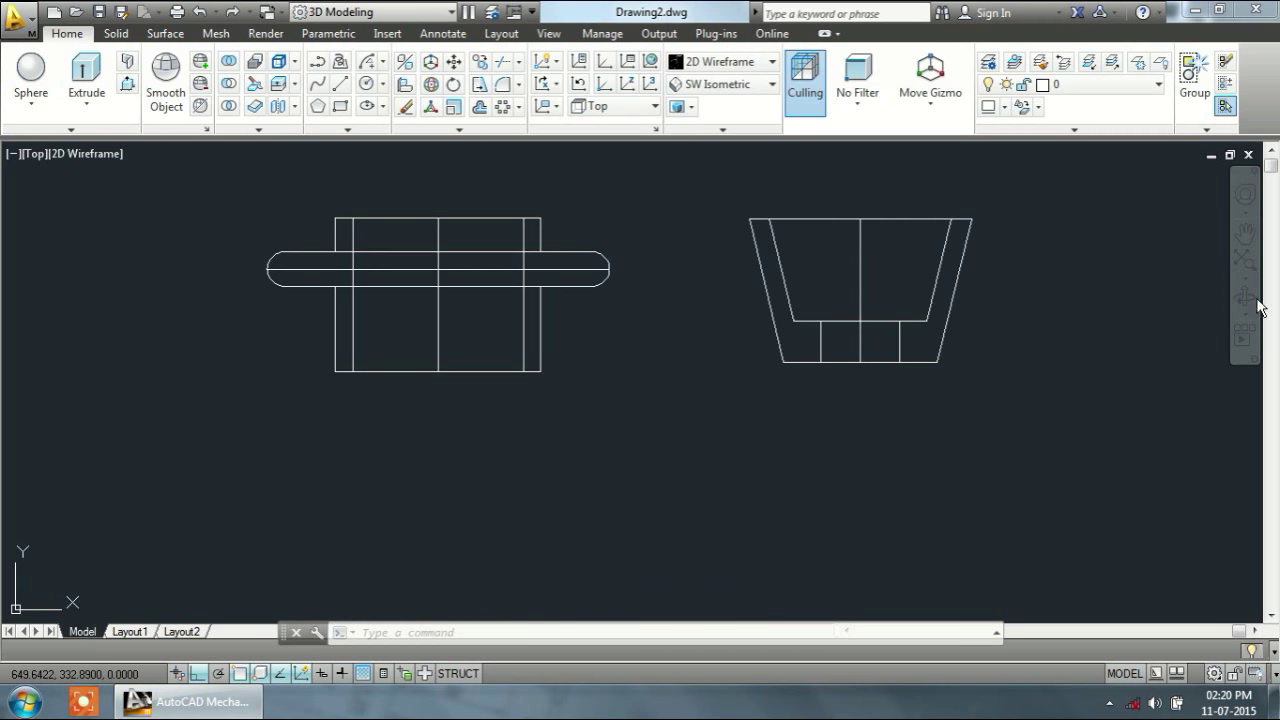
Step: Tilt into a 3D view and place a radius-5 sphere 29.5 from the cup's axis endpoint
{"action": "left_click", "coordinate": [1245, 295]}
{"action": "mouse_move", "coordinate": [917, 274]}
{"action": "left_mouse_down"}
{"action": "mouse_move", "coordinate": [831, 404]}
{"action": "mouse_move", "coordinate": [654, 289]}
{"action": "mouse_move", "coordinate": [690, 137]}
{"action": "left_mouse_up"}
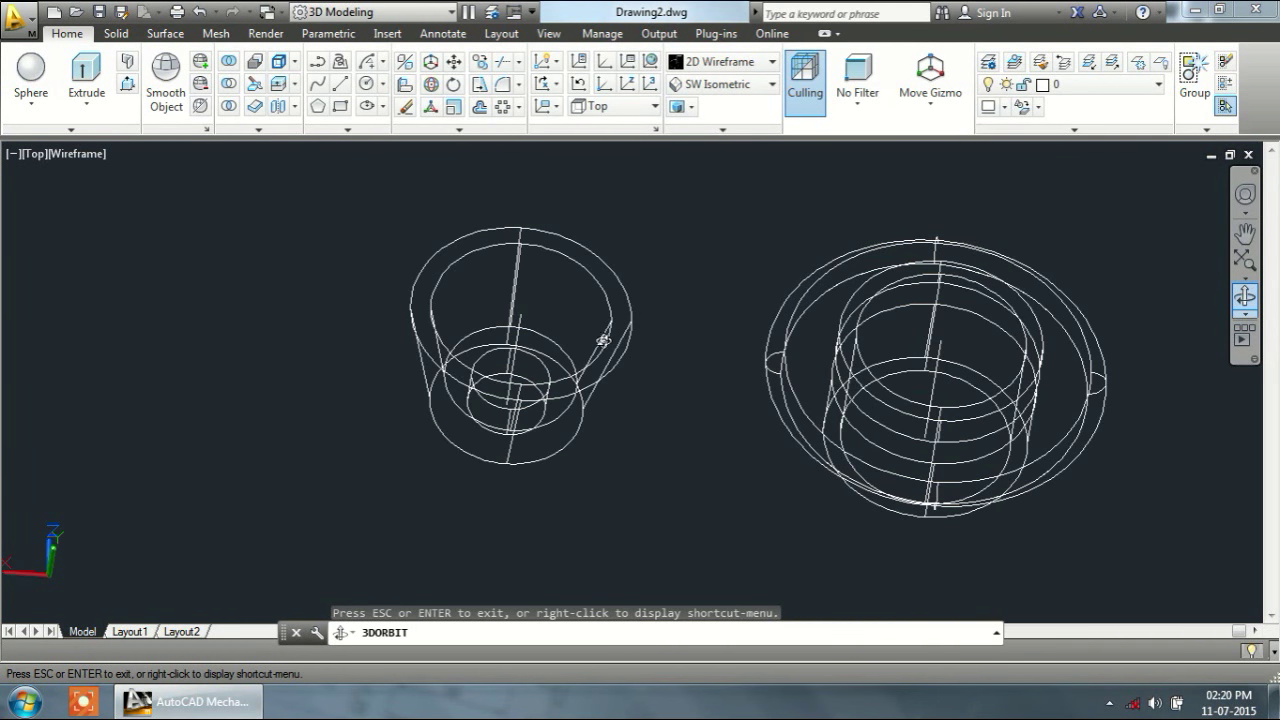
{"action": "key", "text": "Escape"}
{"action": "left_click", "coordinate": [31, 80]}
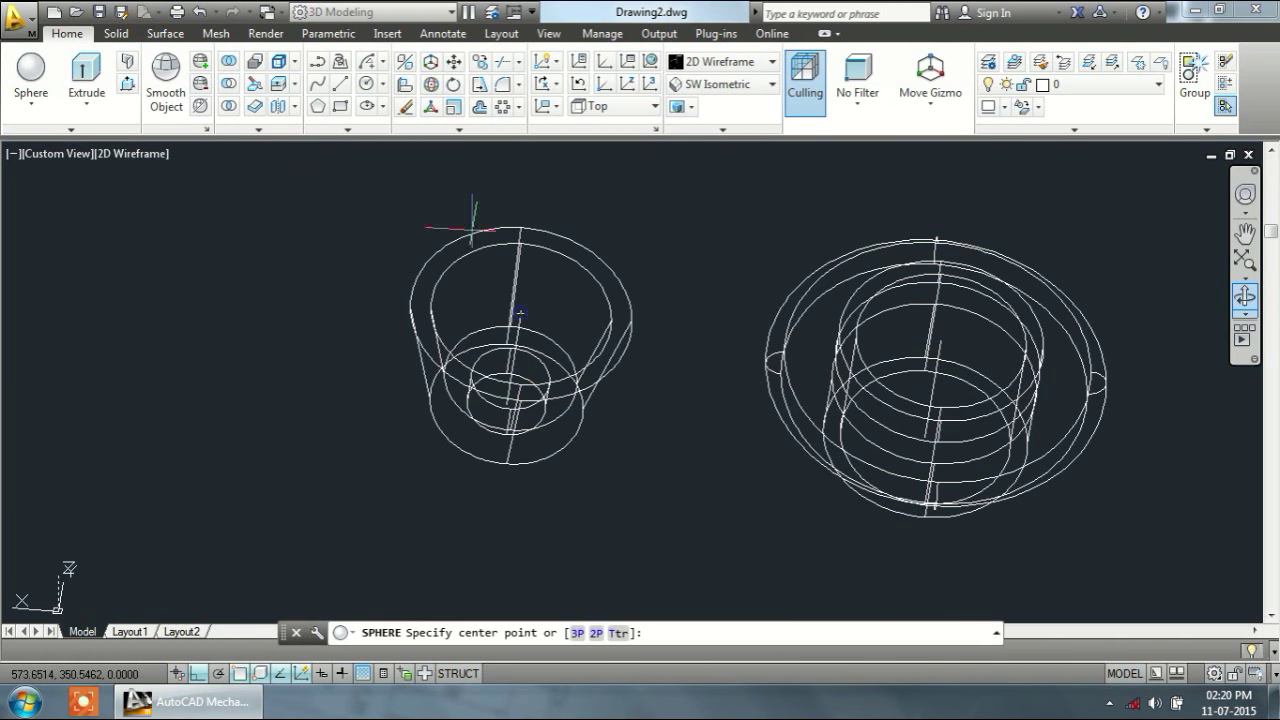
{"action": "right_click", "coordinate": [501, 312], "text": "shift"}
{"action": "left_click", "coordinate": [557, 66]}
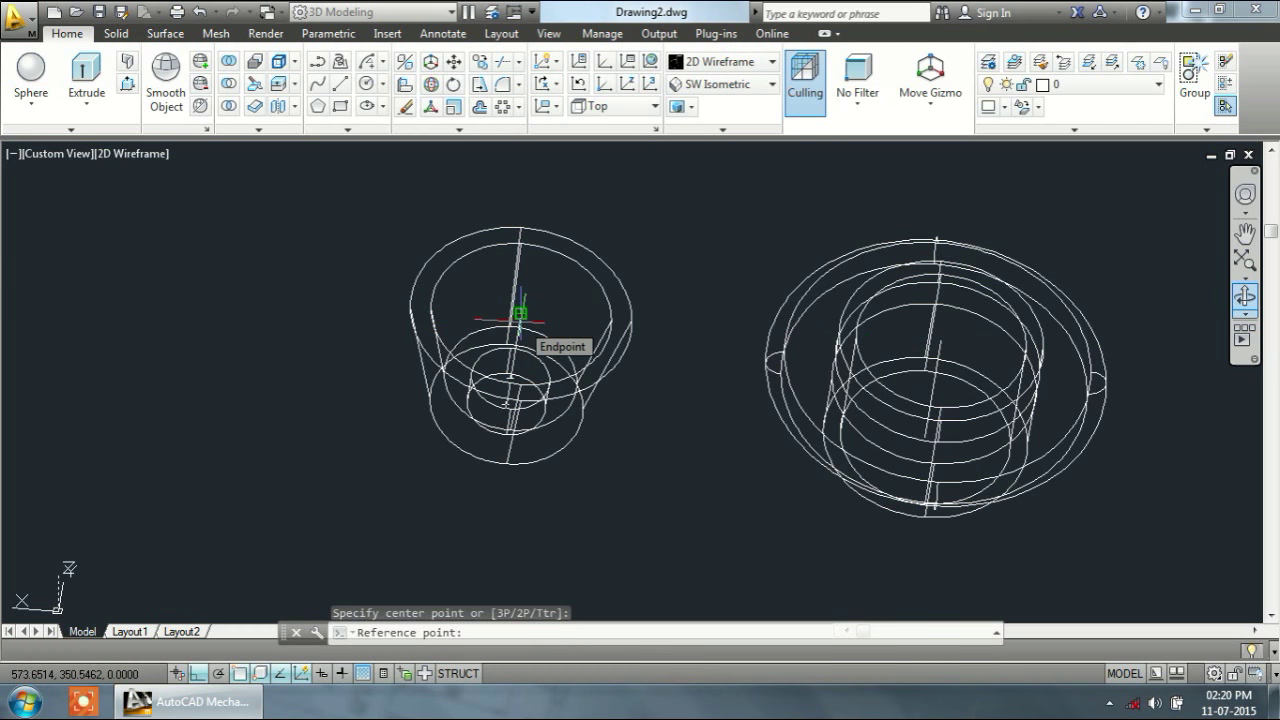
{"action": "left_click", "coordinate": [520, 313]}
{"action": "type", "text": "29.5"}
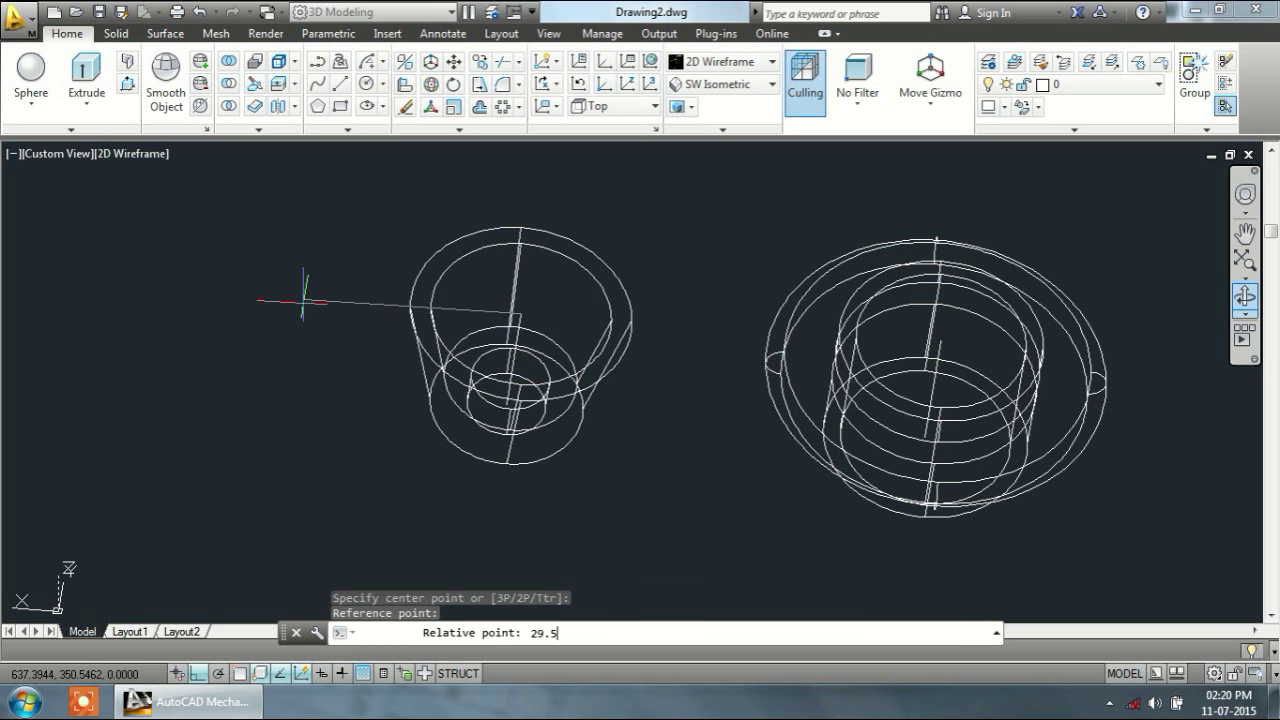
{"action": "key", "text": "Return"}
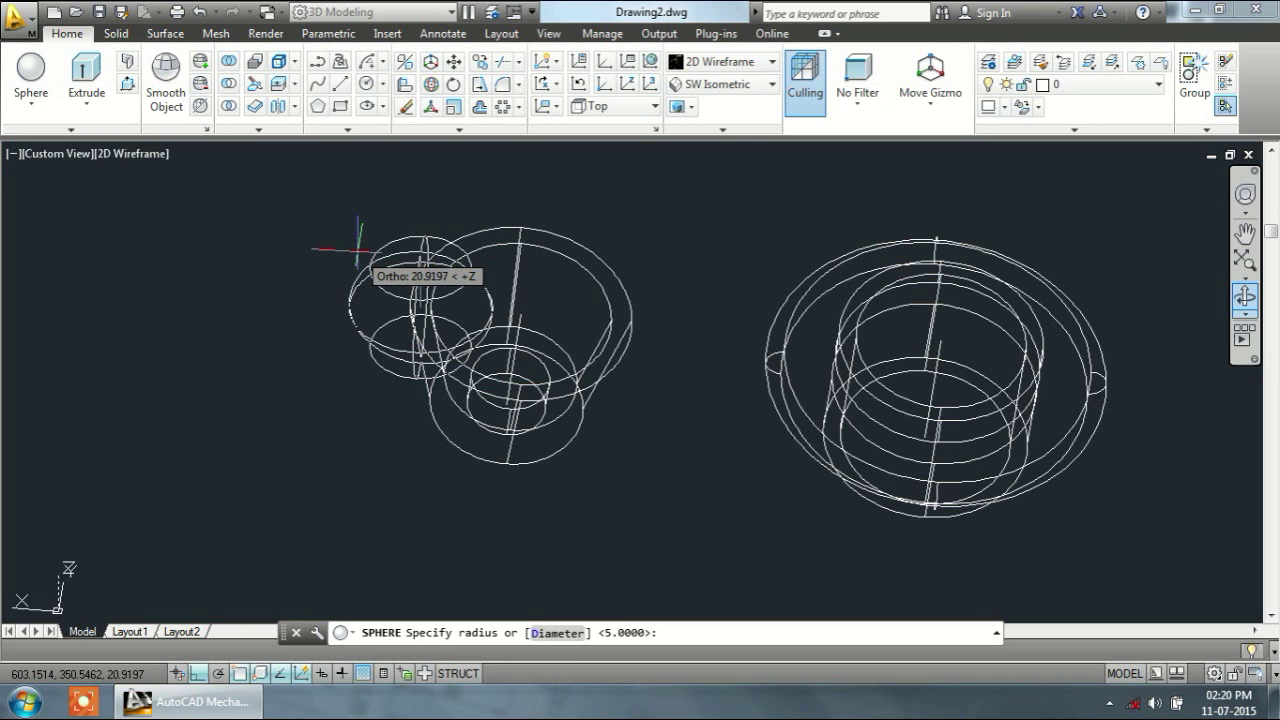
{"action": "type", "text": "5"}
{"action": "key", "text": "Return"}
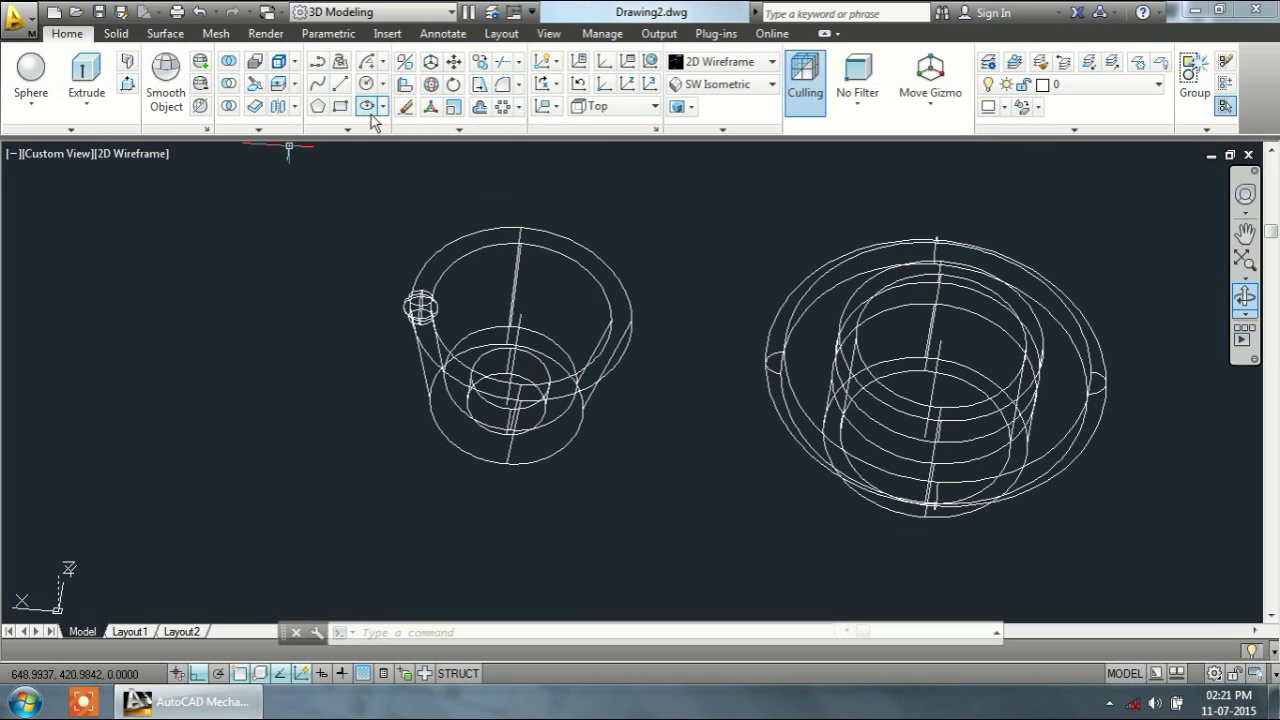
Step: Polar-array the rim sphere into 4 copies around the cup's axis
{"action": "left_click", "coordinate": [505, 107]}
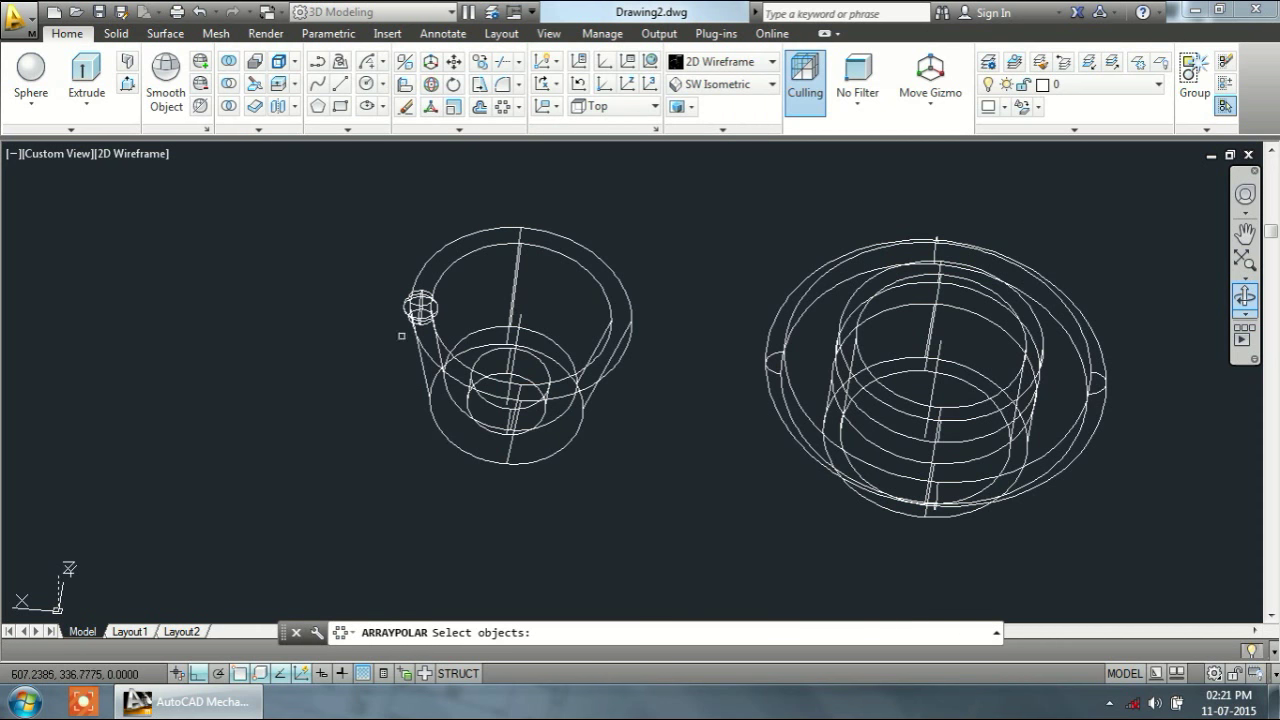
{"action": "left_click", "coordinate": [420, 308]}
{"action": "key", "text": "Return"}
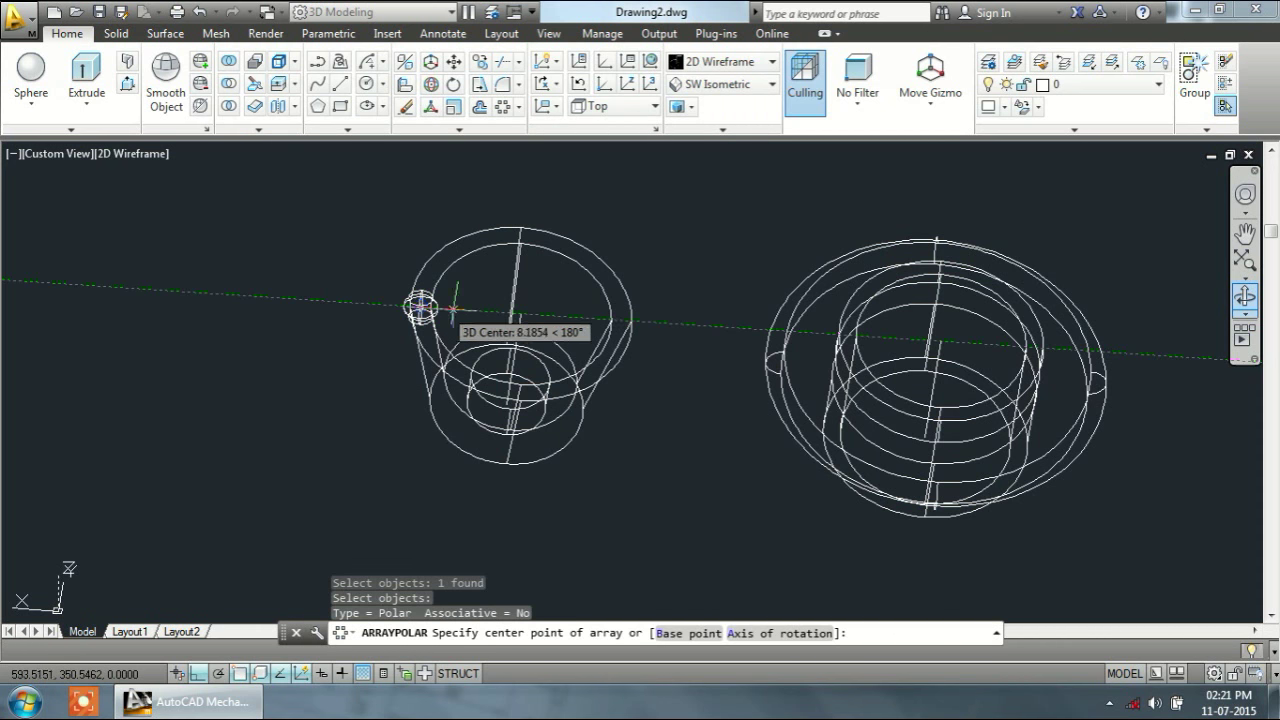
{"action": "left_click", "coordinate": [775, 633]}
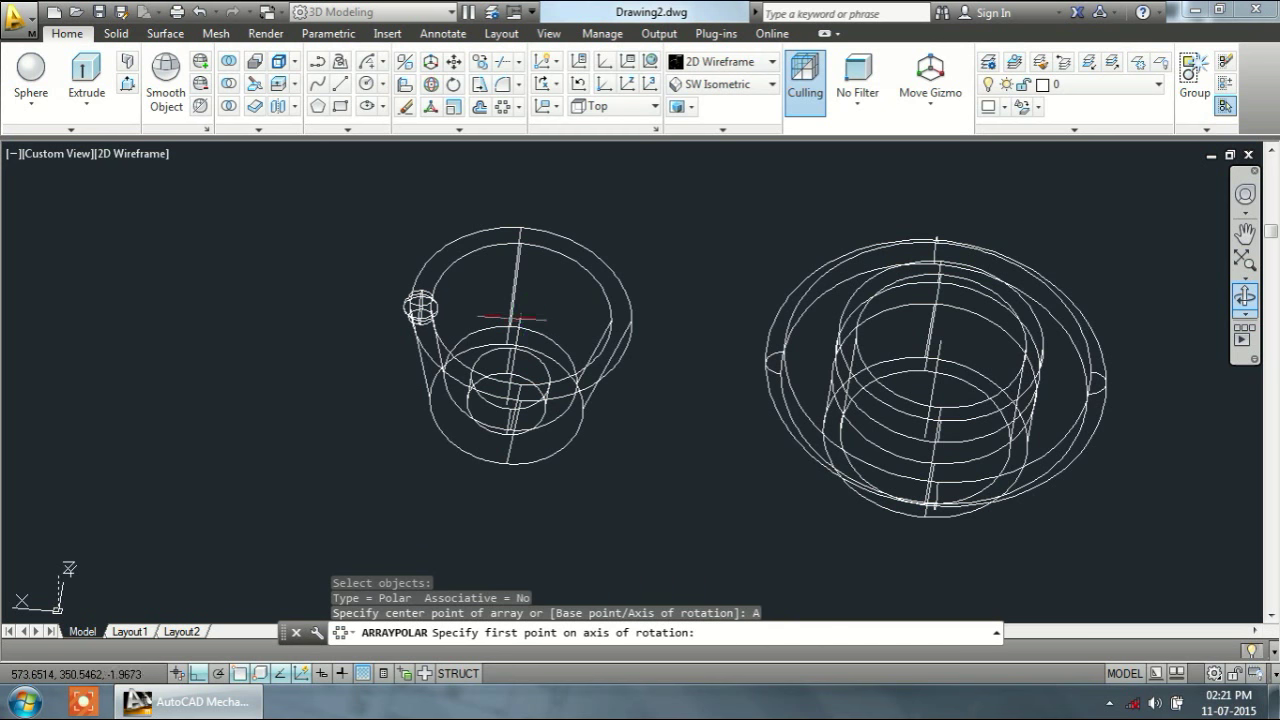
{"action": "left_click", "coordinate": [520, 314]}
{"action": "left_click", "coordinate": [505, 403]}
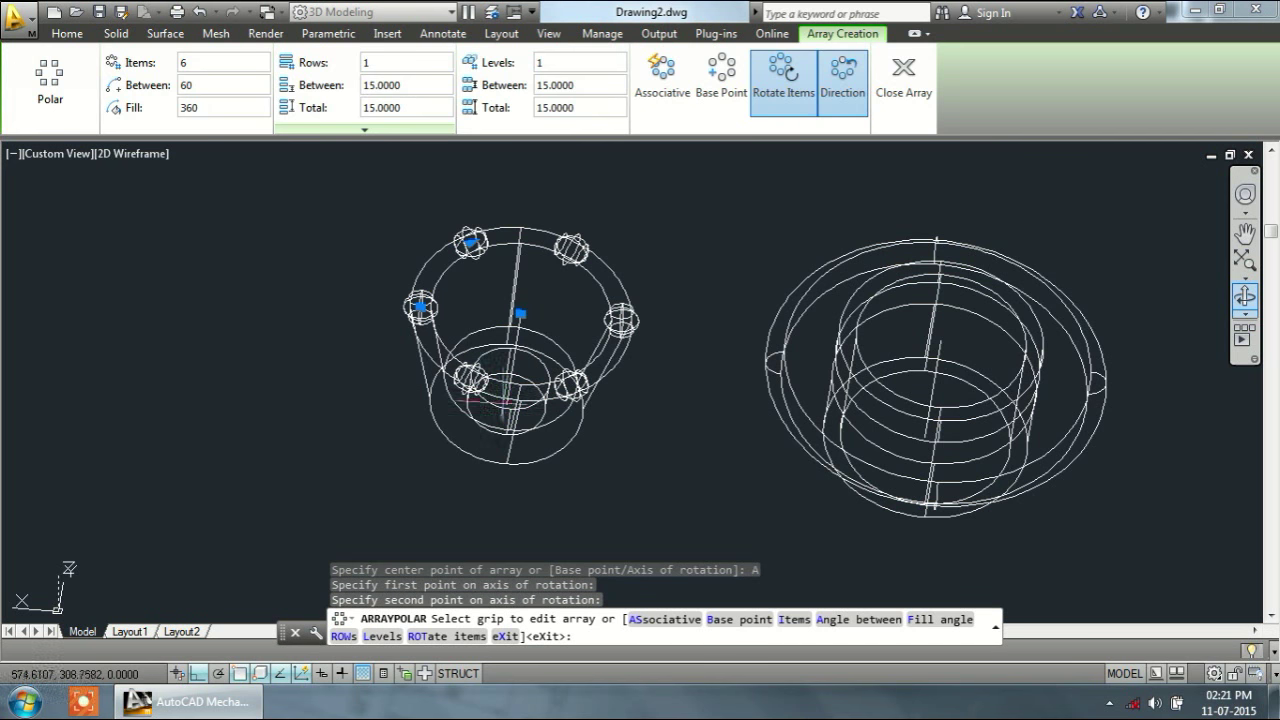
{"action": "left_click", "coordinate": [201, 64]}
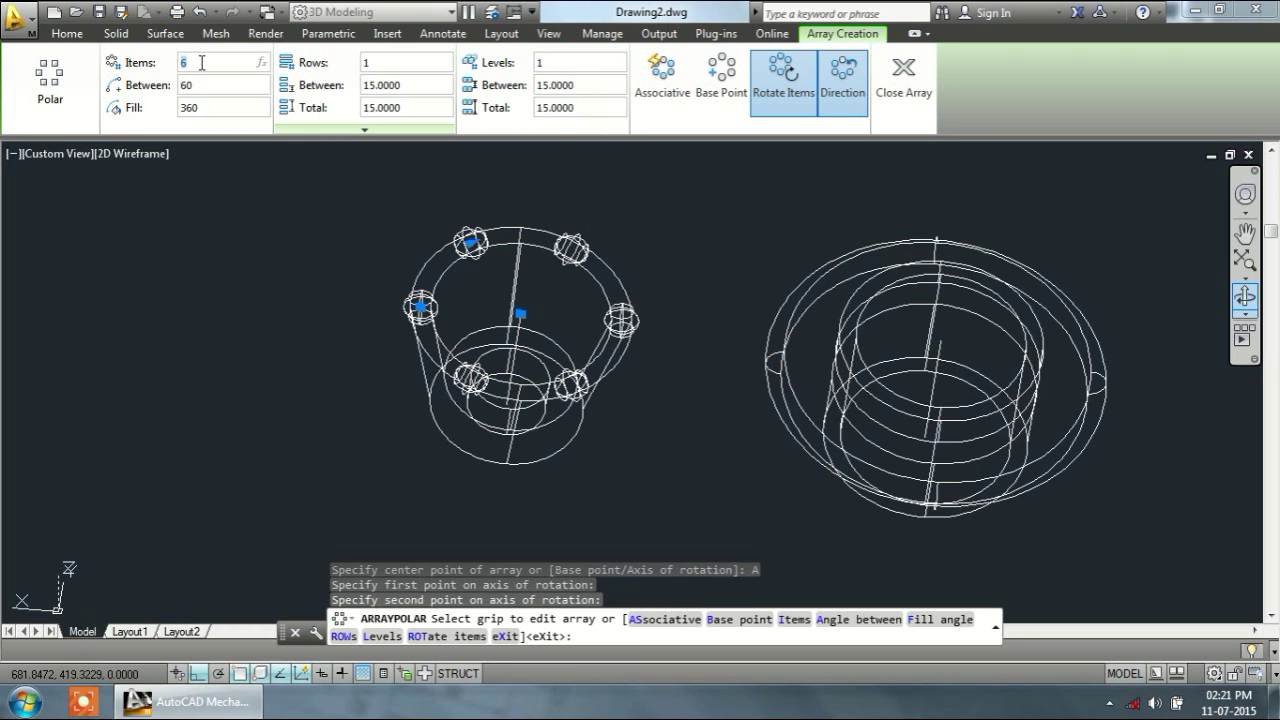
{"action": "type", "text": "4"}
{"action": "key", "text": "Return"}
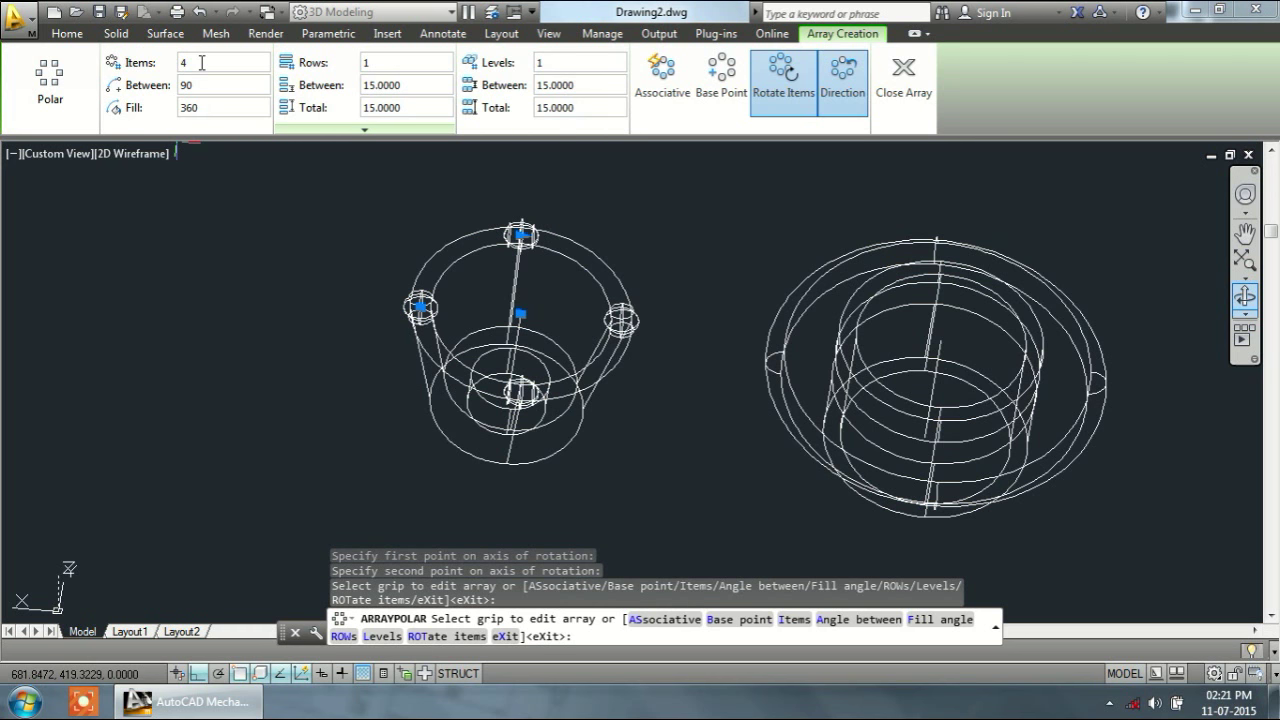
{"action": "key", "text": "Return"}
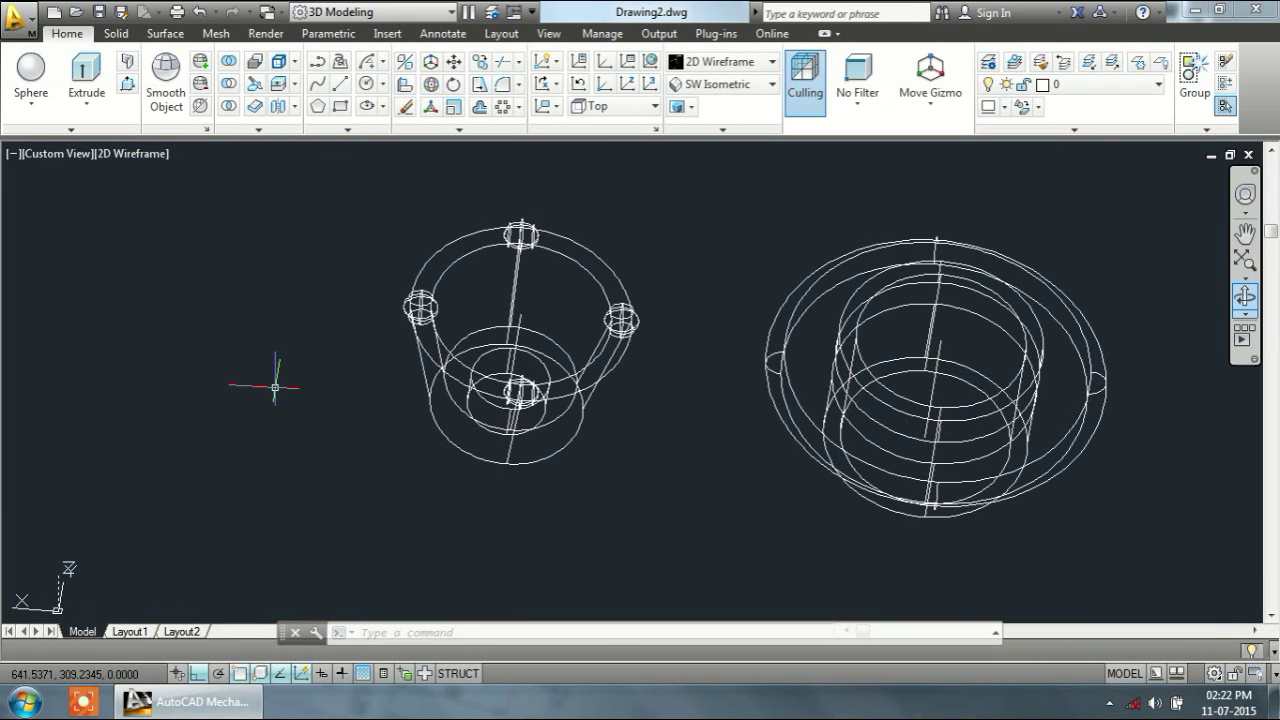
Step: Subtract the left, top and right spheres and the central cylinder from the cup
{"action": "type", "text": "su"}
{"action": "key", "text": "Return"}
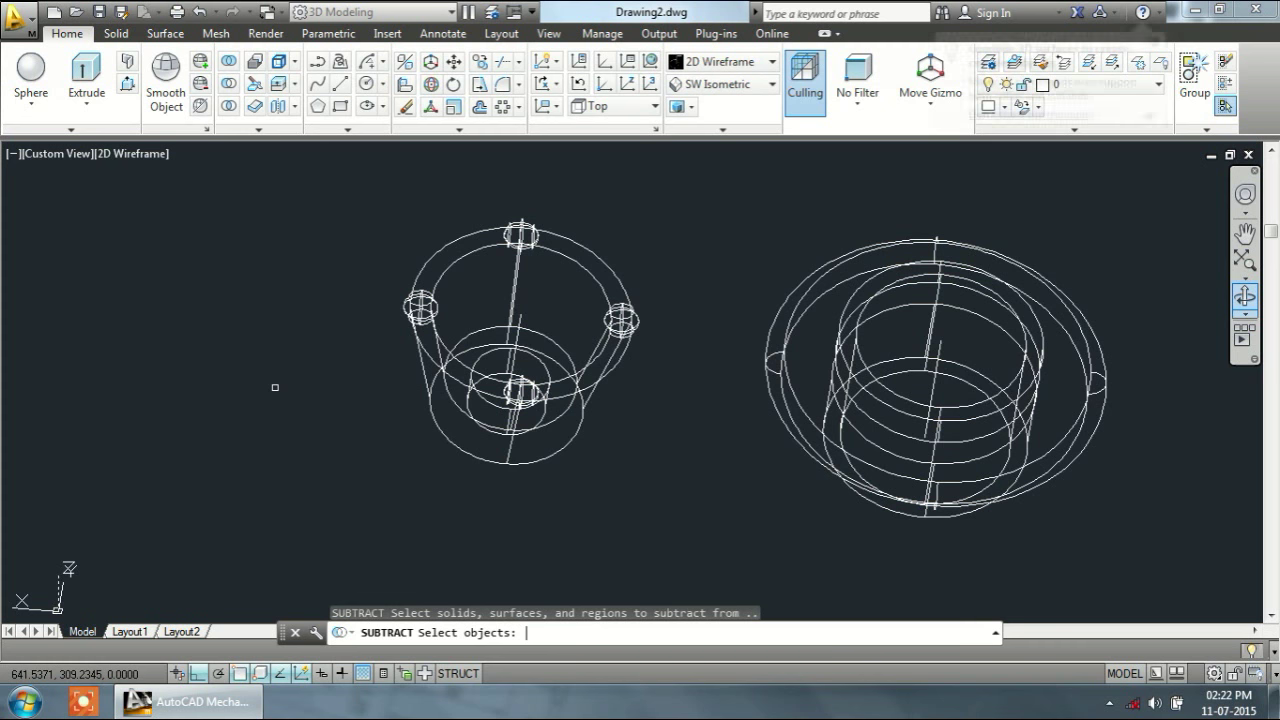
{"action": "left_click", "coordinate": [437, 370]}
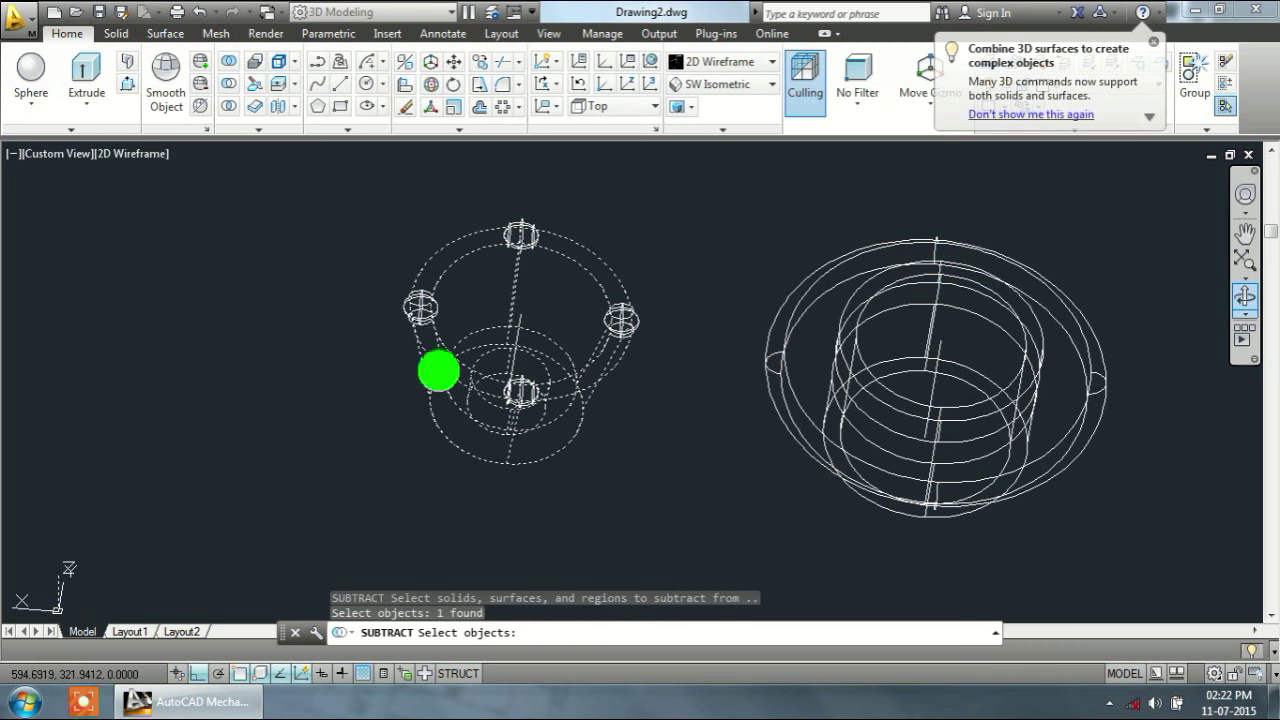
{"action": "key", "text": "Return"}
{"action": "left_click", "coordinate": [421, 302]}
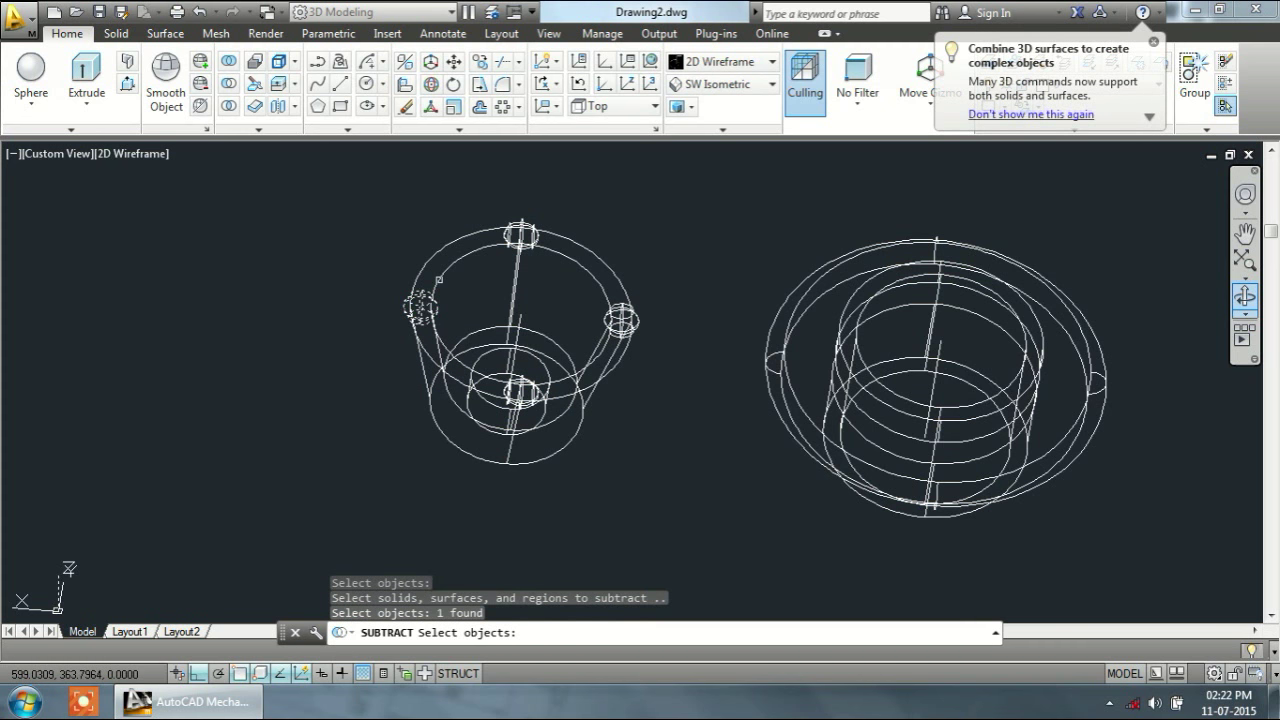
{"action": "left_click", "coordinate": [514, 235]}
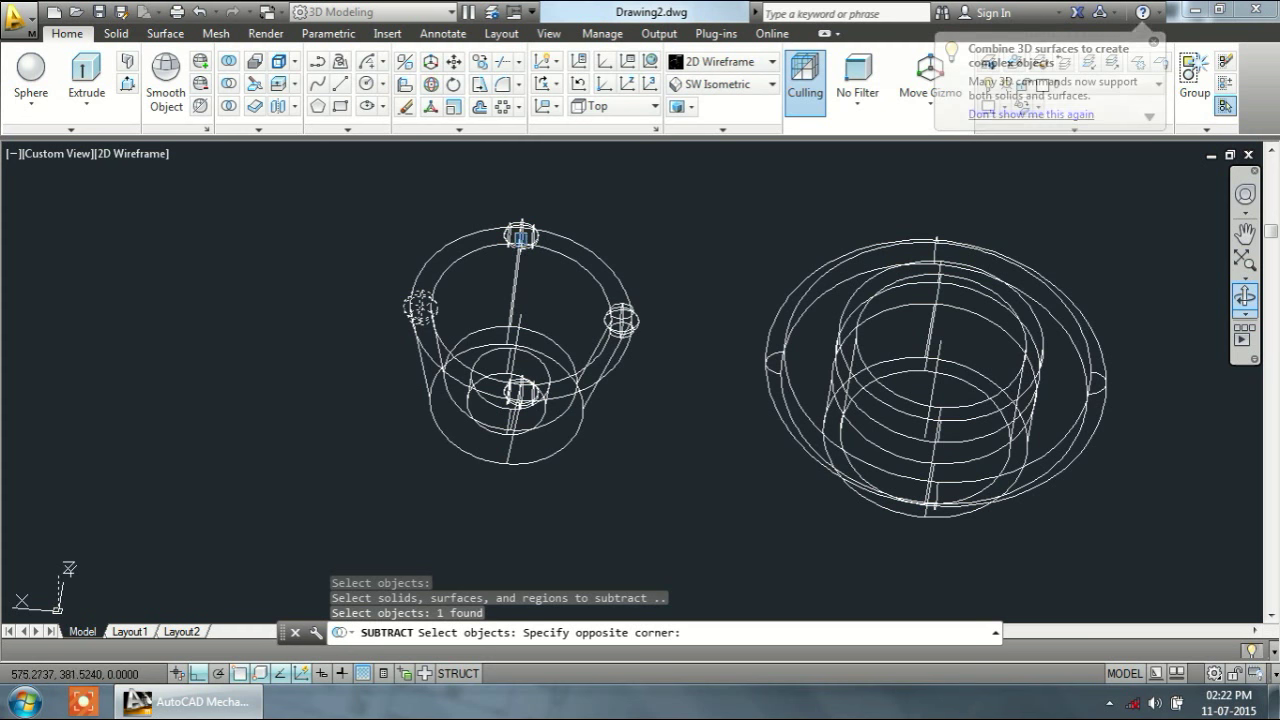
{"action": "left_click", "coordinate": [514, 236]}
{"action": "left_click", "coordinate": [510, 233]}
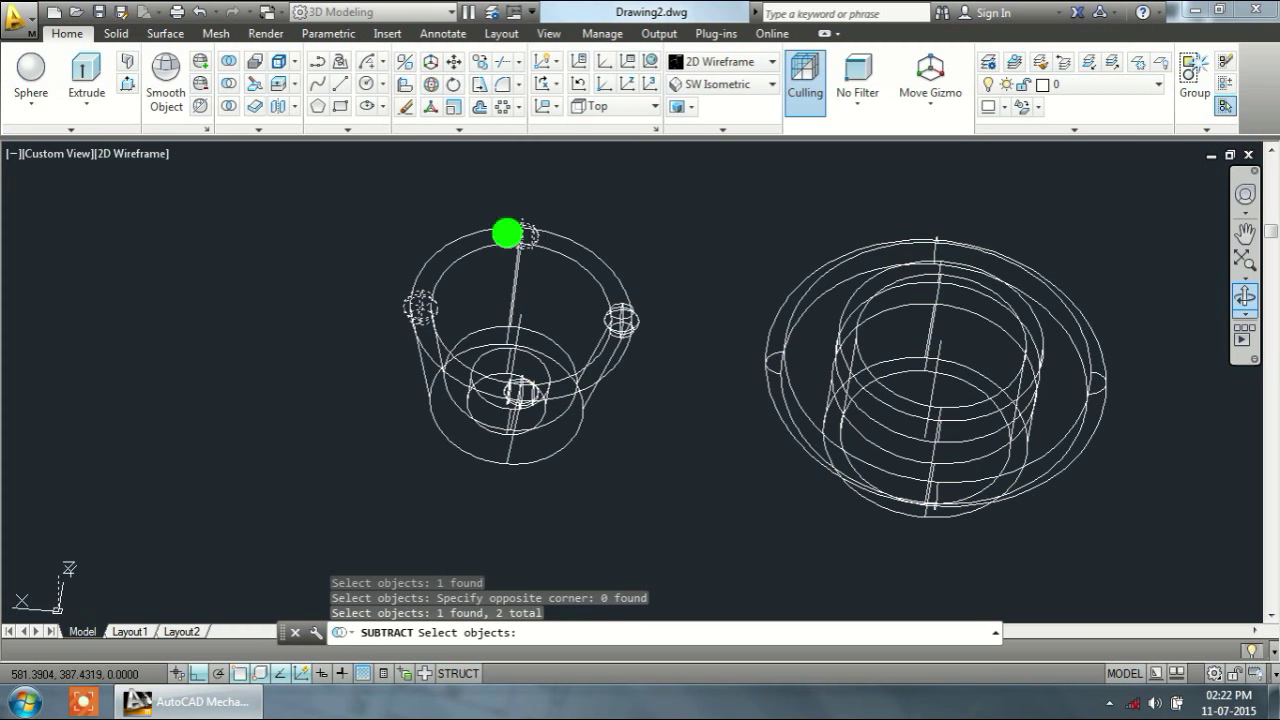
{"action": "left_click", "coordinate": [621, 321]}
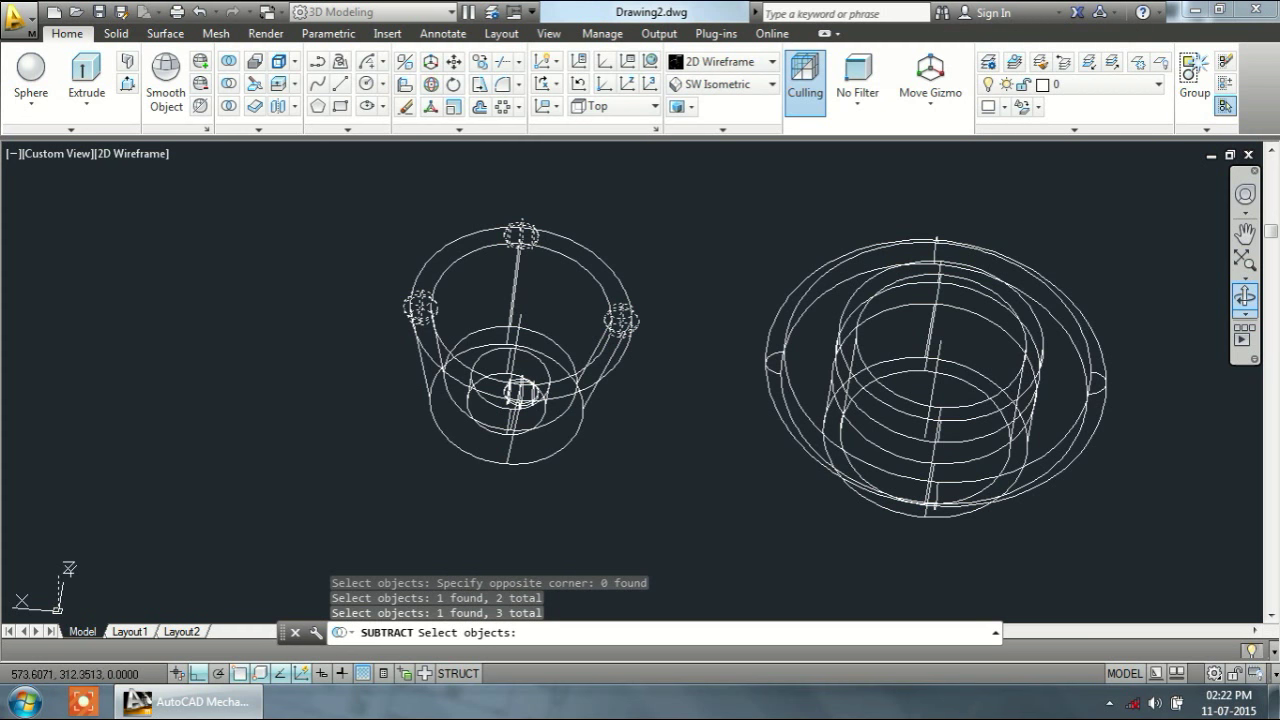
{"action": "left_click", "coordinate": [518, 392]}
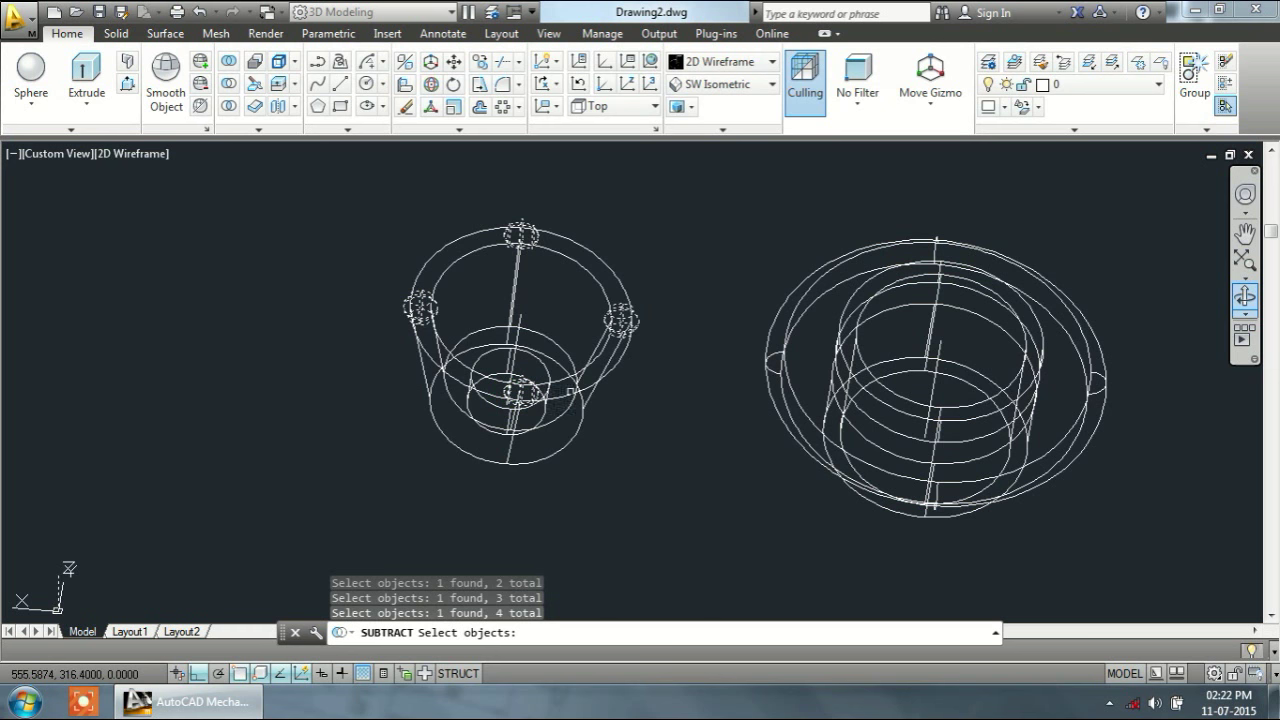
{"action": "key", "text": "Return"}
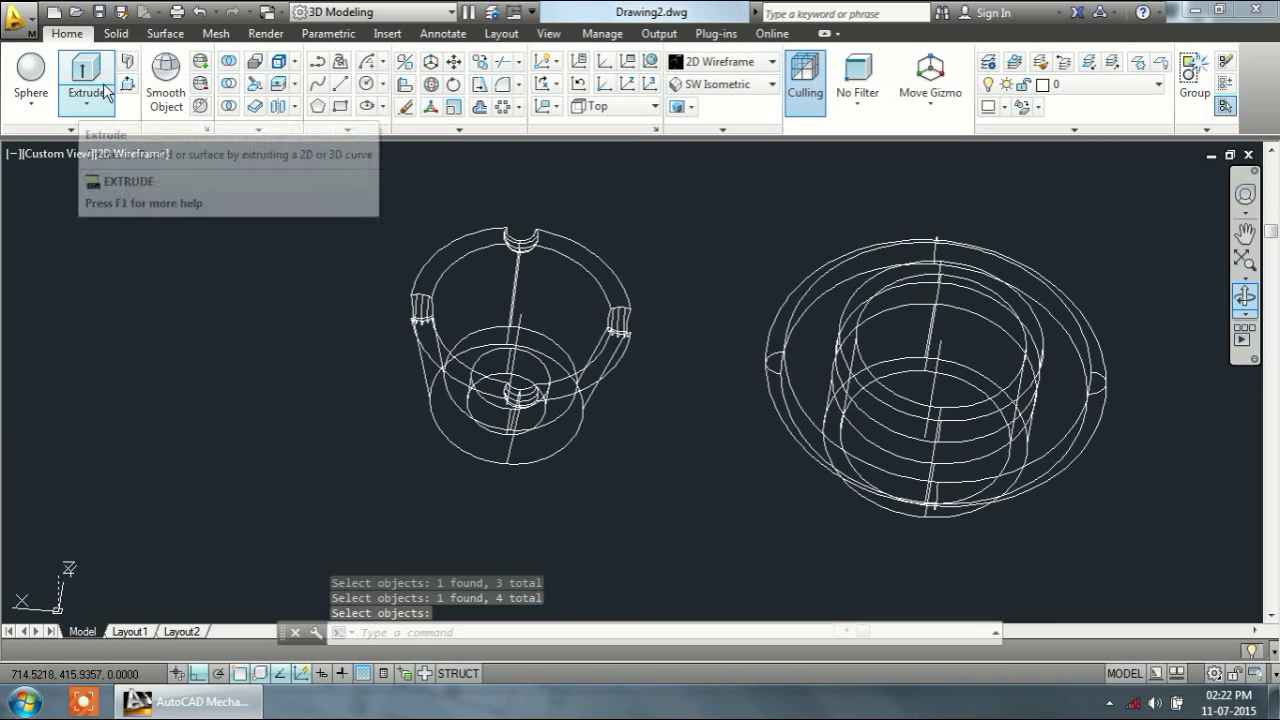
Step: Switch to the Top view, pan to empty space, and draw the 240-unit vertical edge
{"action": "left_click", "coordinate": [80, 153]}
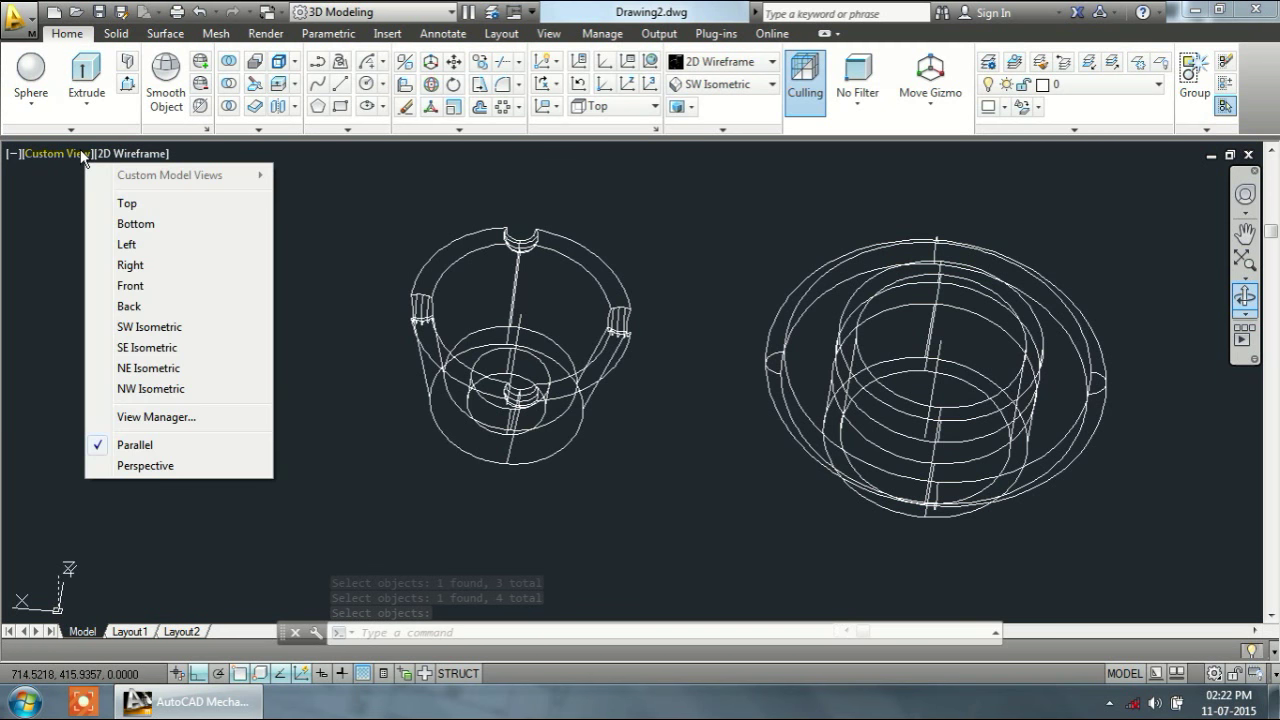
{"action": "left_click", "coordinate": [126, 203]}
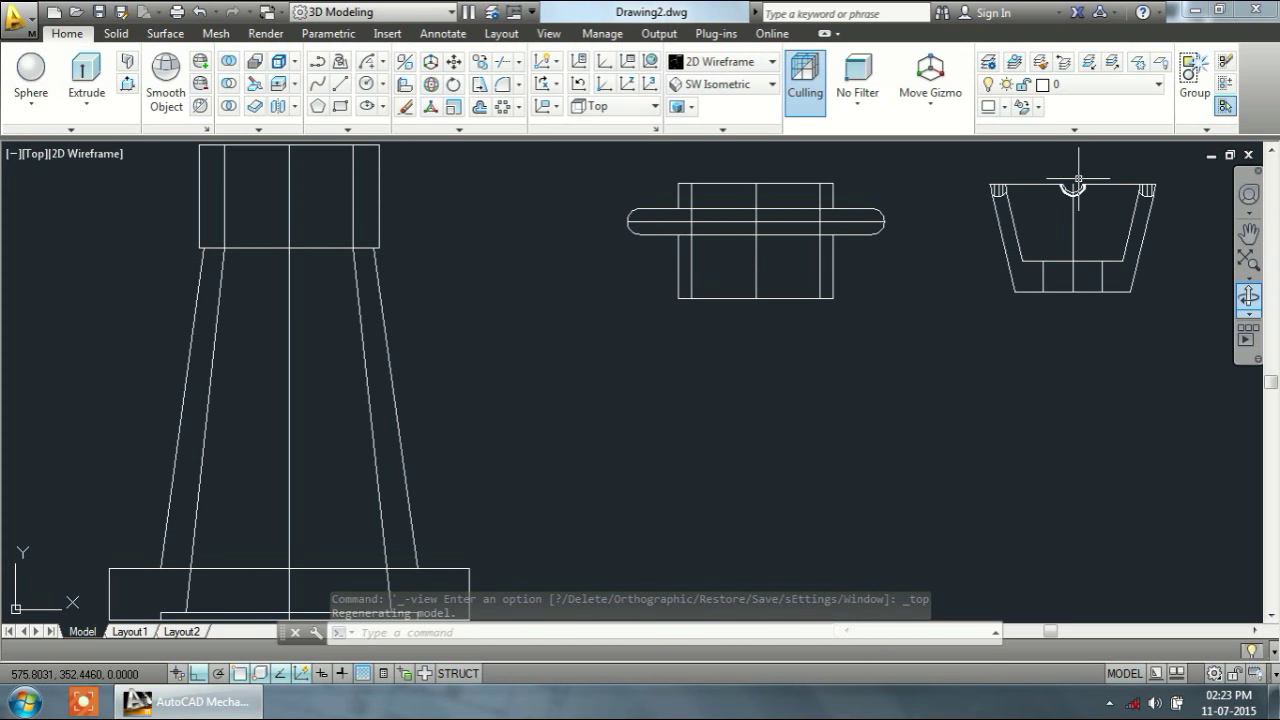
{"action": "mouse_move", "coordinate": [1040, 215]}
{"action": "middle_mouse_down"}
{"action": "mouse_move", "coordinate": [643, 350]}
{"action": "mouse_move", "coordinate": [469, 338]}
{"action": "middle_mouse_up"}
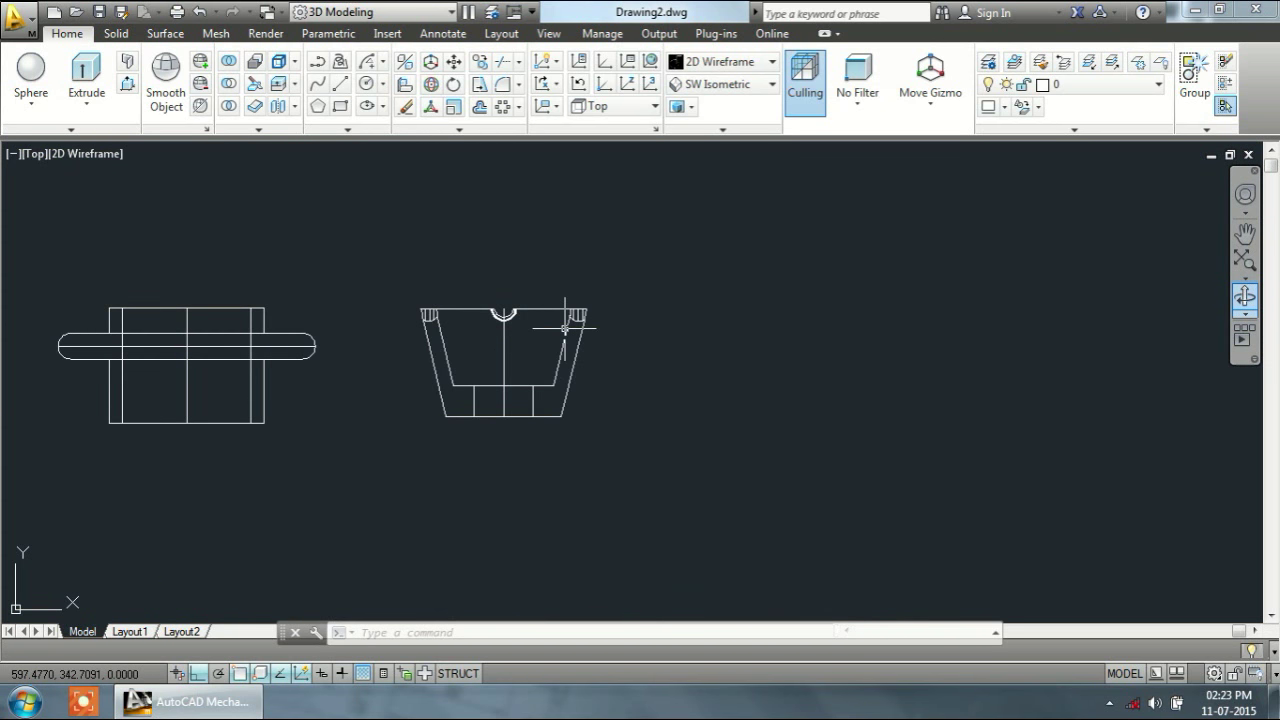
{"action": "type", "text": "l"}
{"action": "key", "text": "Return"}
{"action": "left_click", "coordinate": [801, 315]}
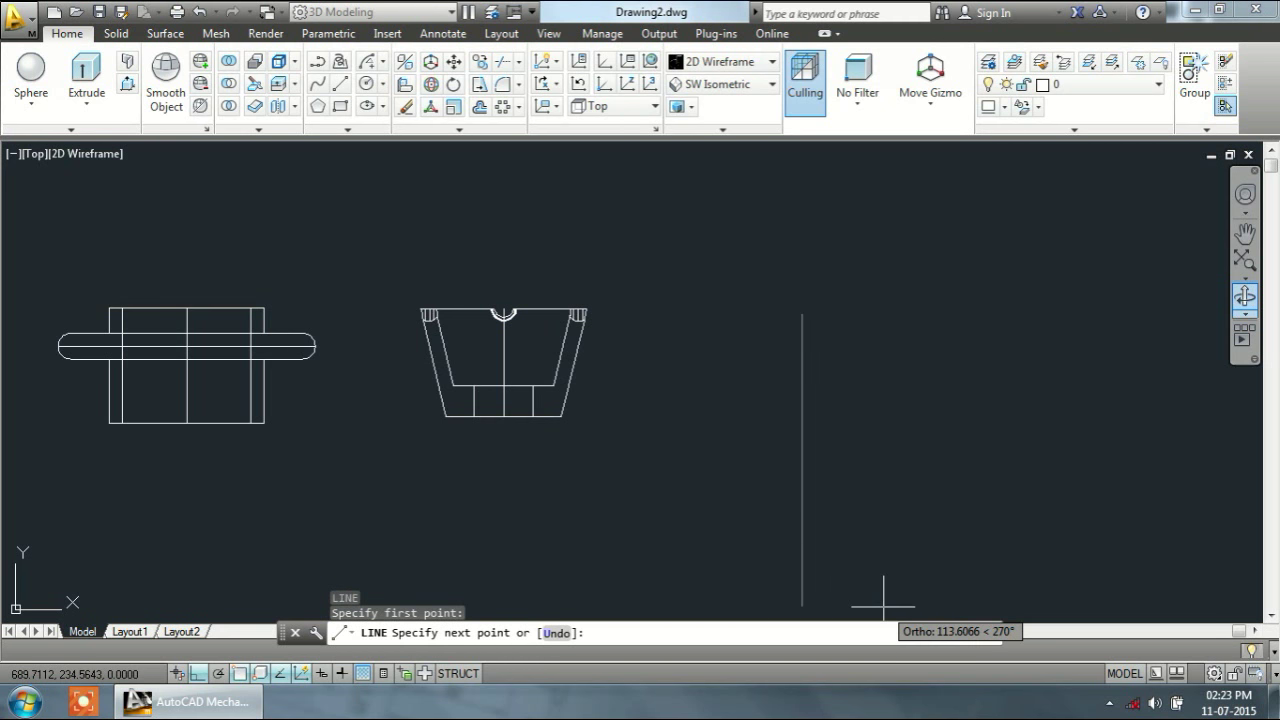
{"action": "type", "text": "240"}
{"action": "key", "text": "Return"}
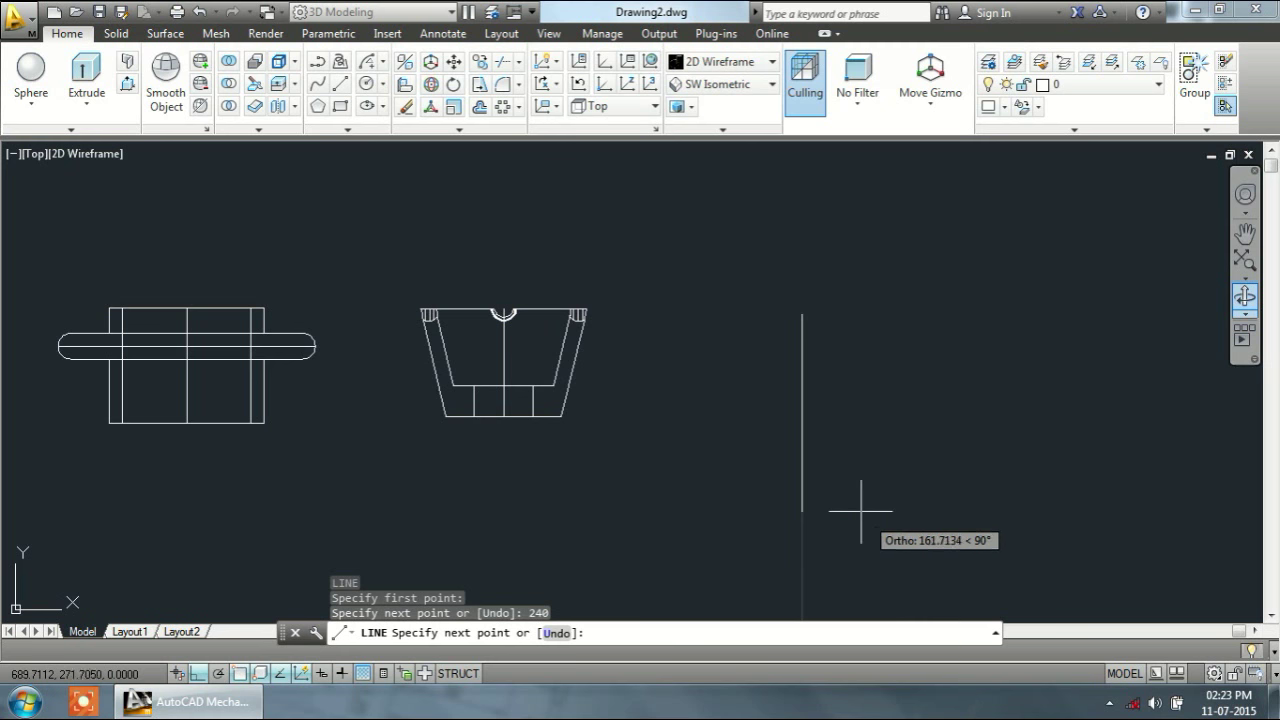
{"action": "scroll", "coordinate": [855, 514], "scroll_direction": "down", "scroll_amount": 3}
{"action": "middle_click_drag", "start_coordinate": [851, 514], "coordinate": [825, 295]}
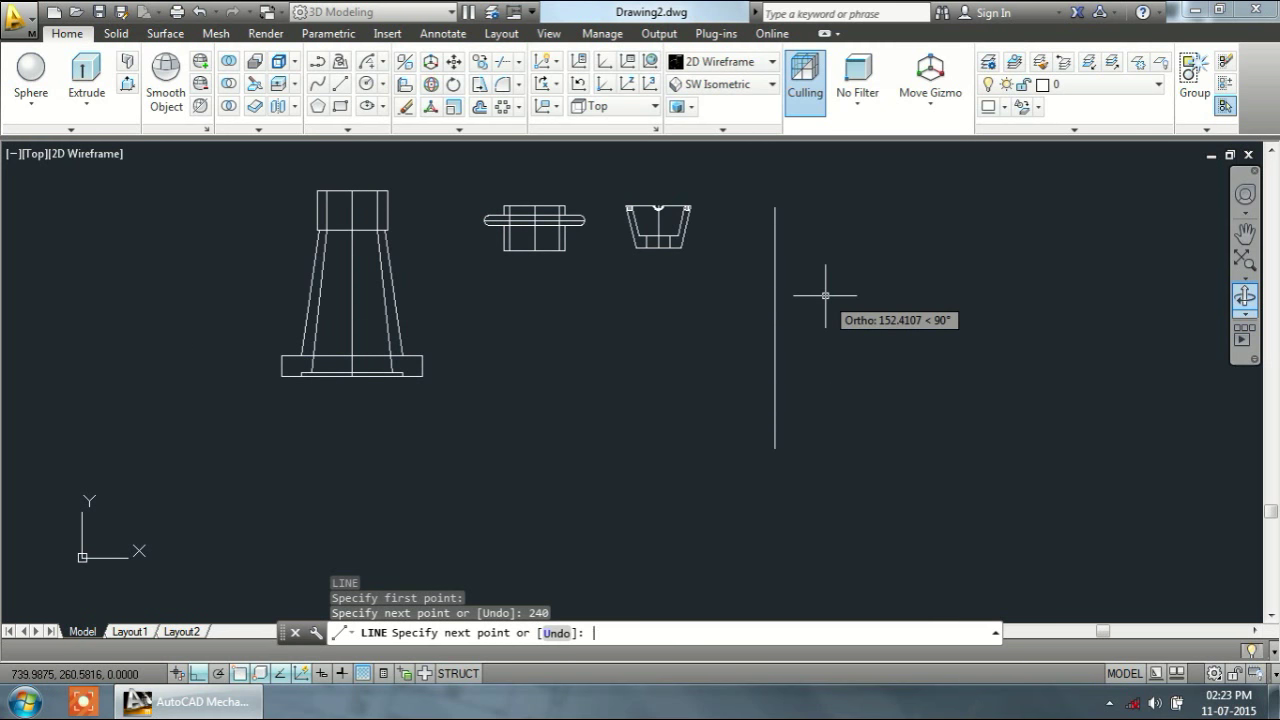
{"action": "key", "text": "Escape"}
Step: From the edge's top end, draw the 11, 13 and 18-unit profile steps
{"action": "type", "text": "1"}
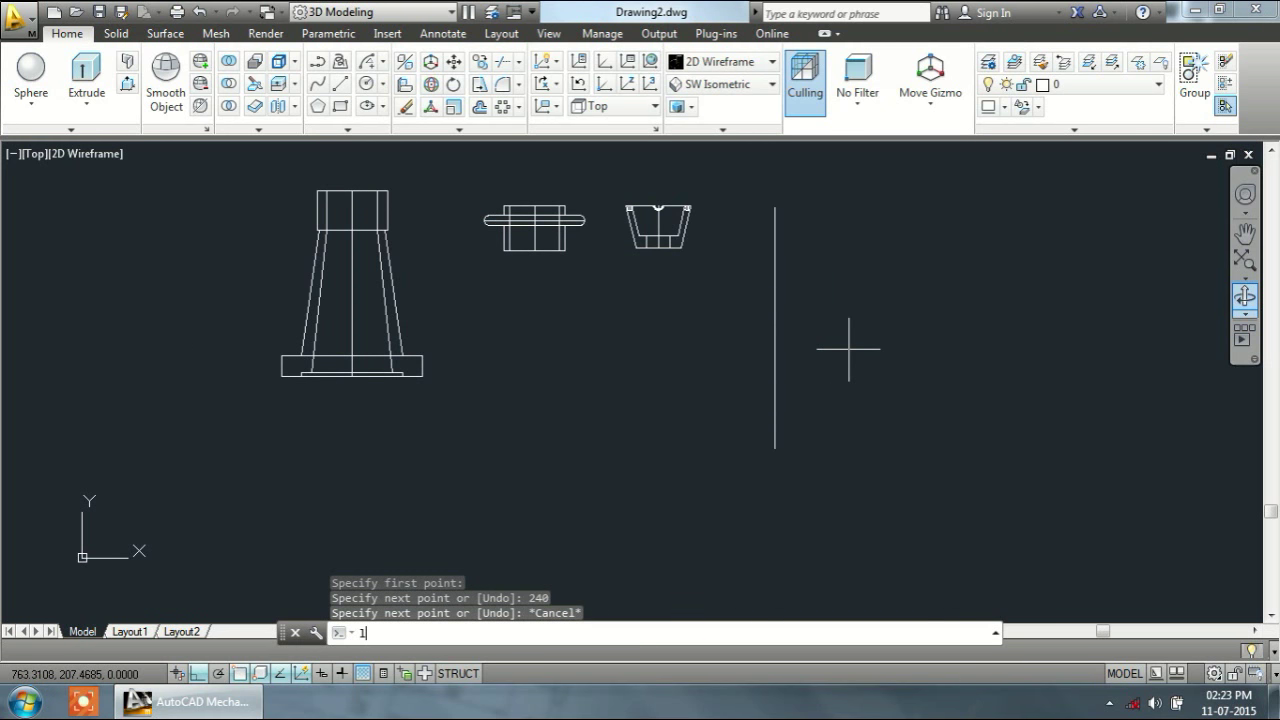
{"action": "key", "text": "Return"}
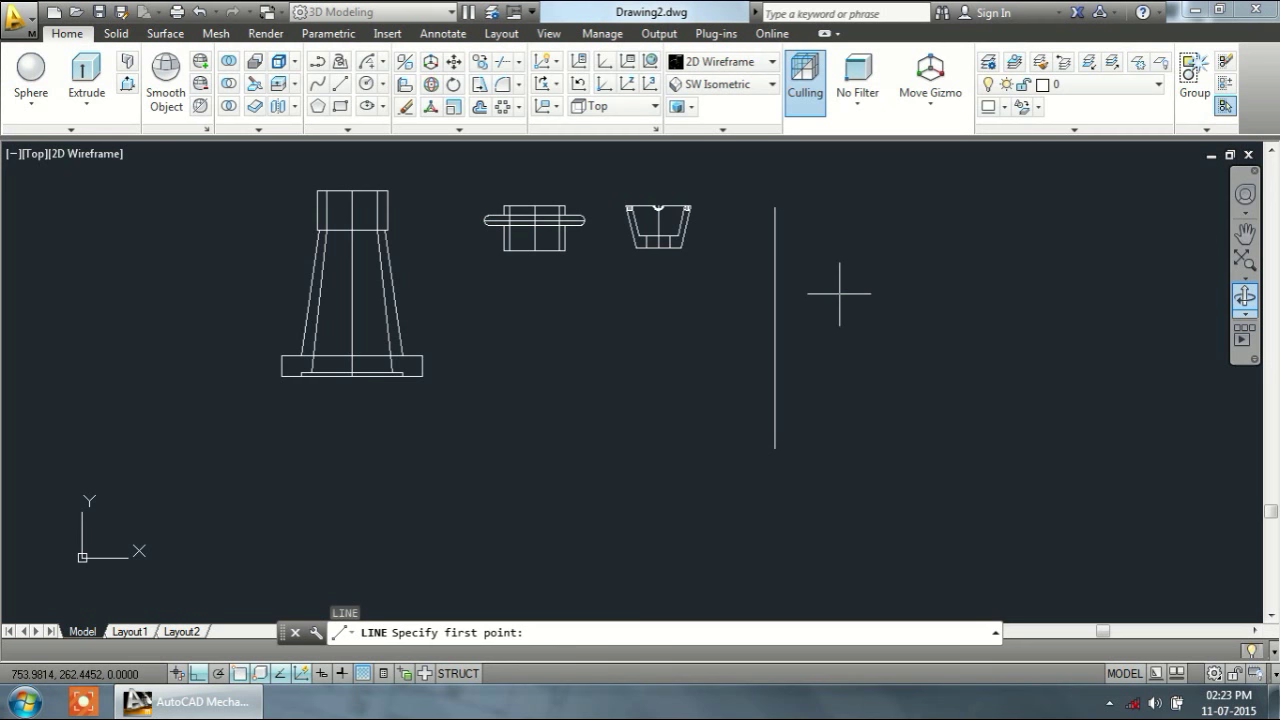
{"action": "left_click", "coordinate": [775, 208]}
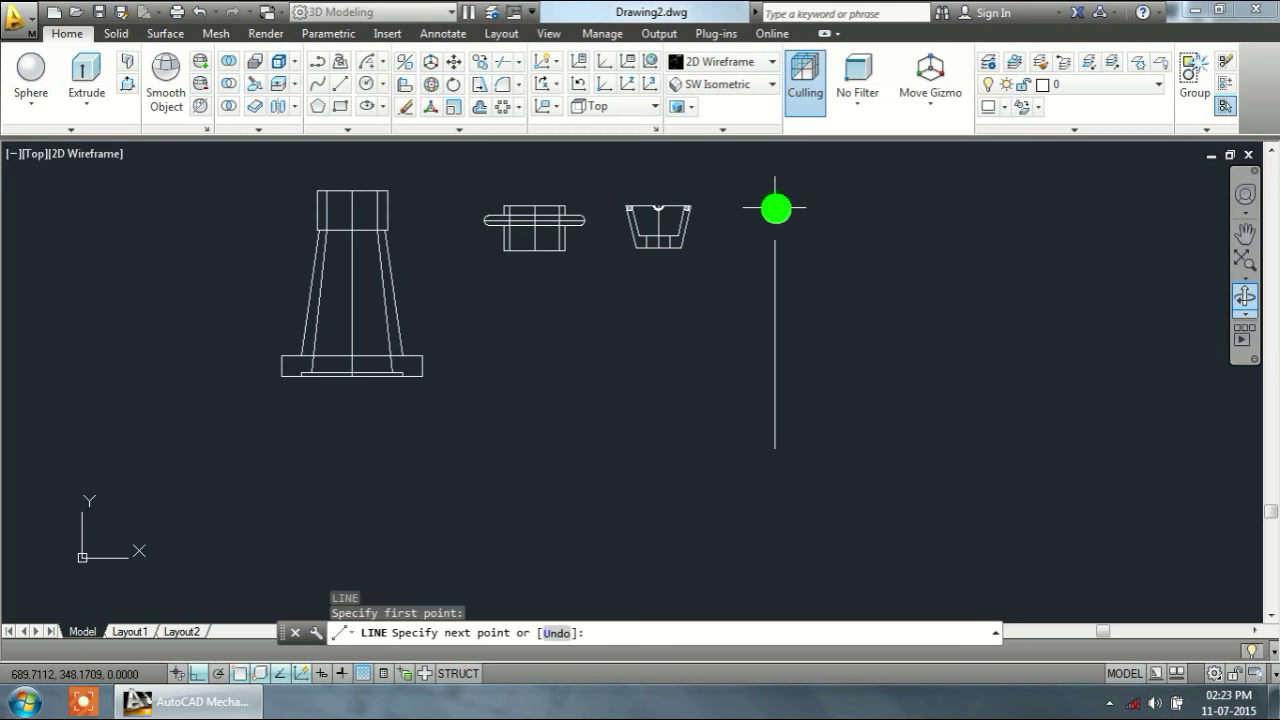
{"action": "type", "text": "11"}
{"action": "key", "text": "Return"}
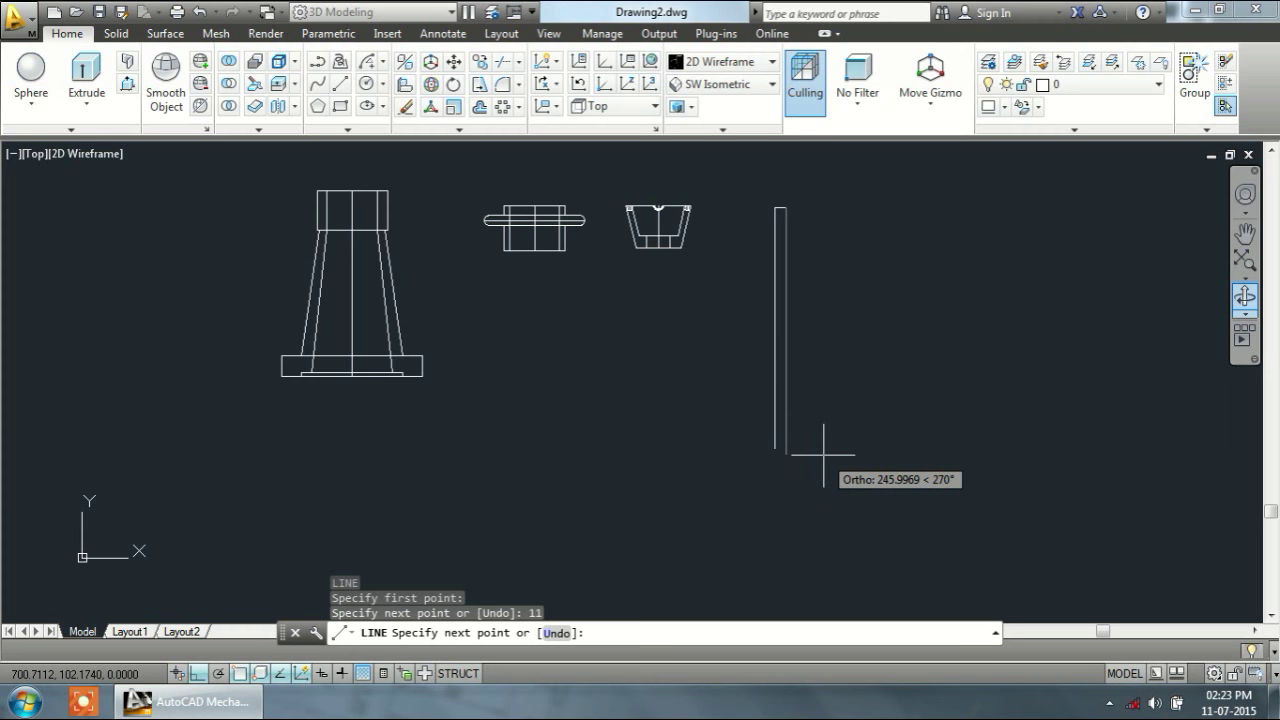
{"action": "type", "text": "13"}
{"action": "key", "text": "Return"}
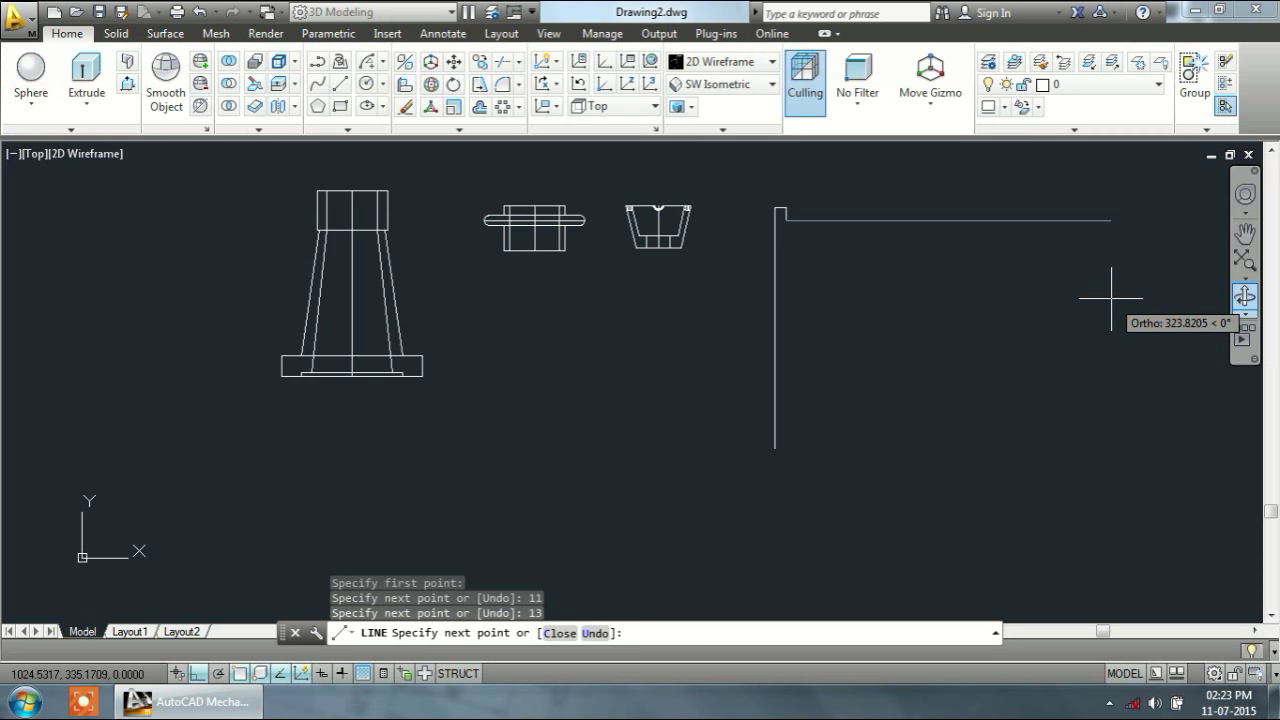
{"action": "type", "text": "18"}
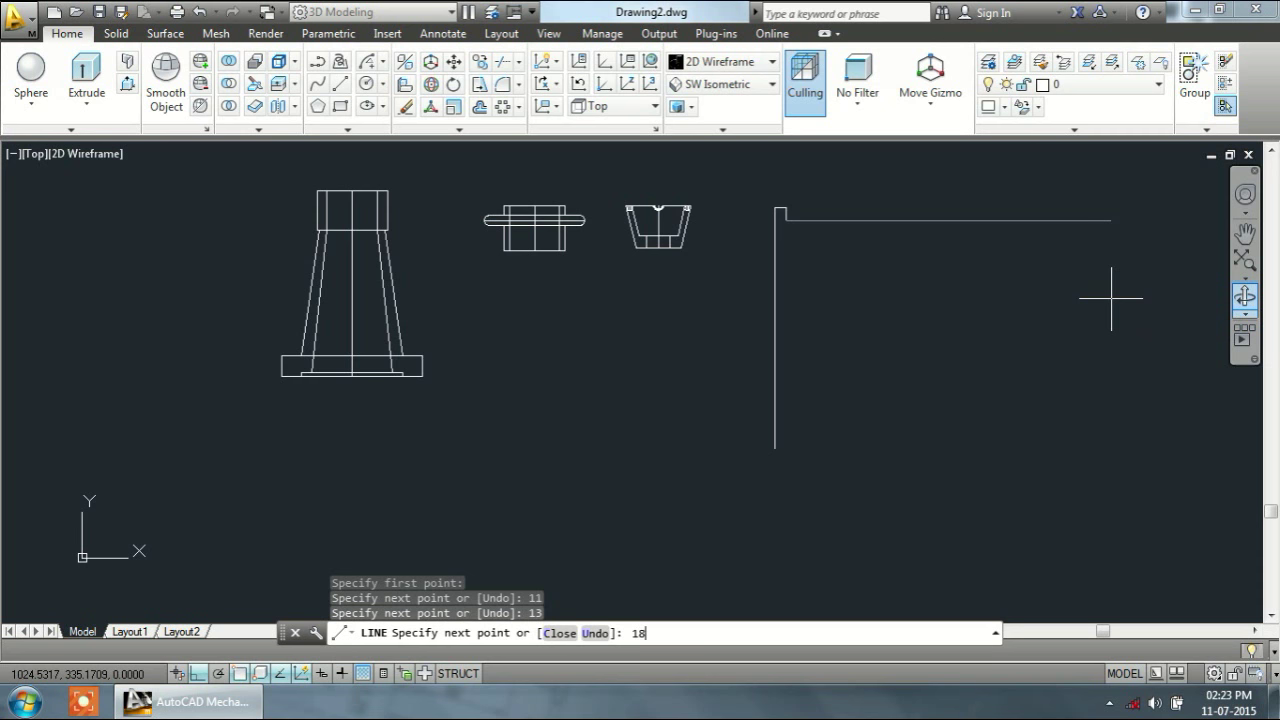
{"action": "key", "text": "Return"}
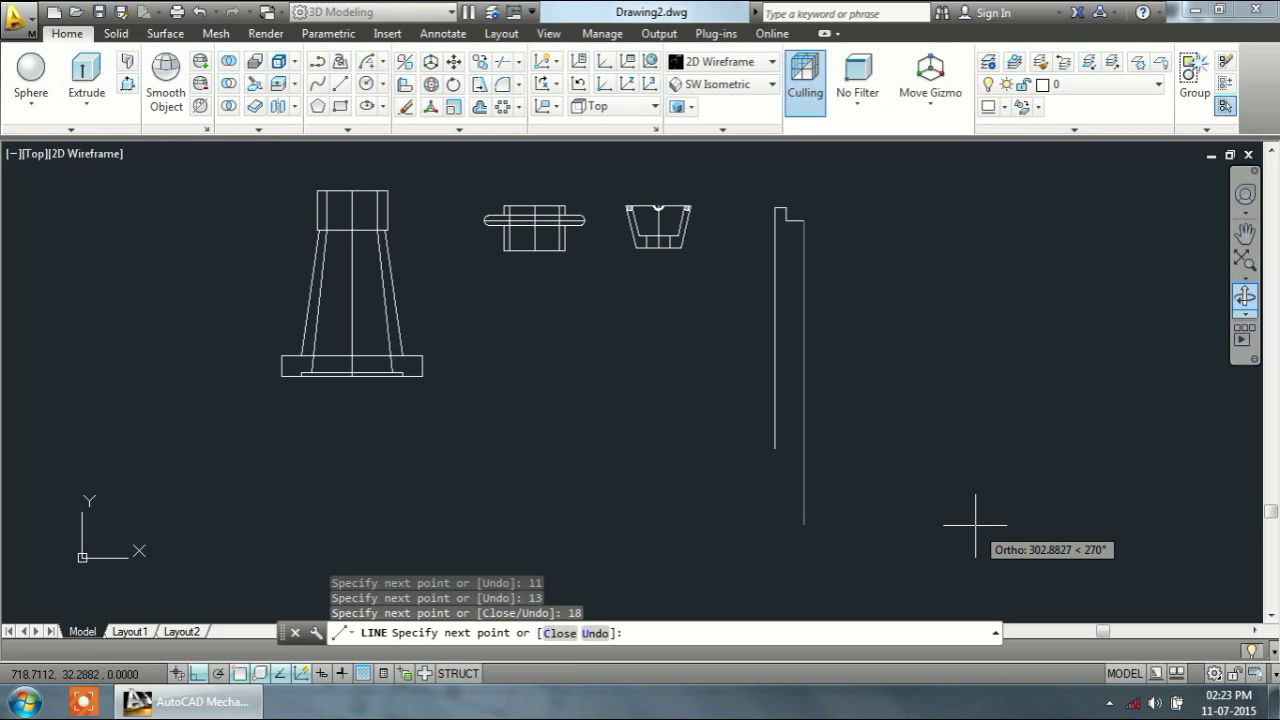
Step: Add the 70, 10 and 157-unit segments and close the profile at its bottom-left corner
{"action": "type", "text": "70"}
{"action": "key", "text": "Return"}
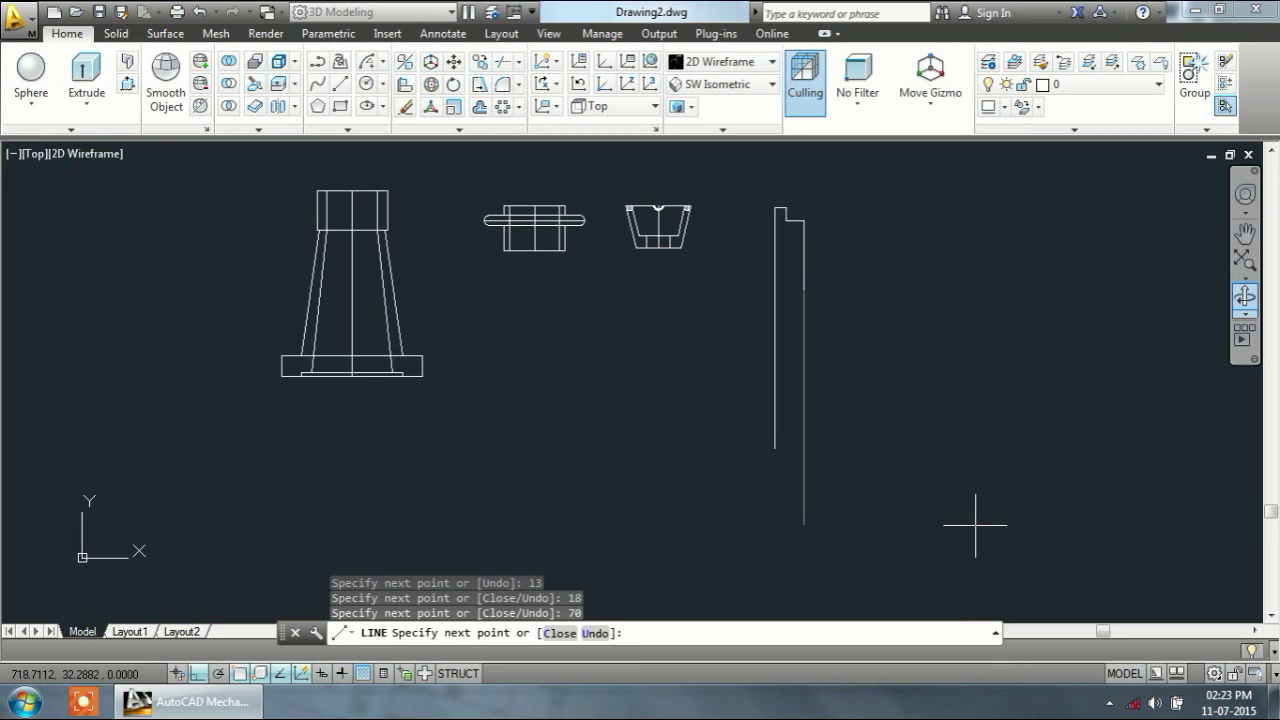
{"action": "type", "text": "10"}
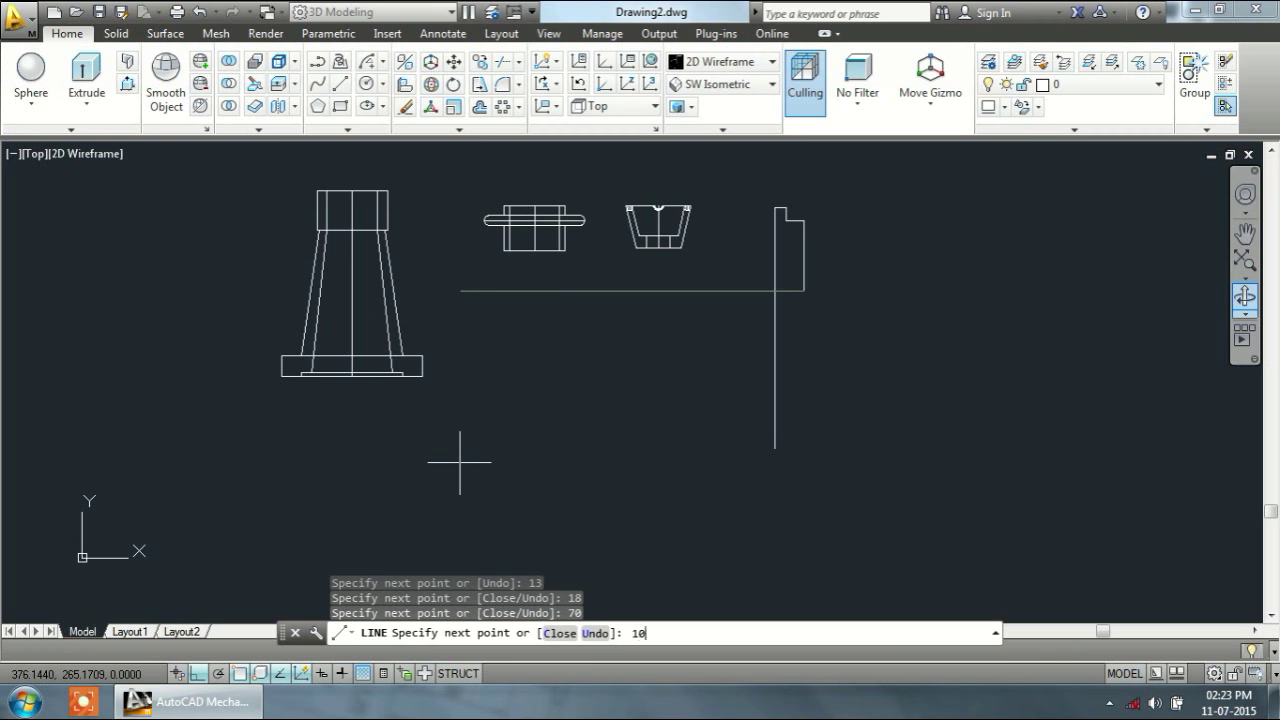
{"action": "key", "text": "Return"}
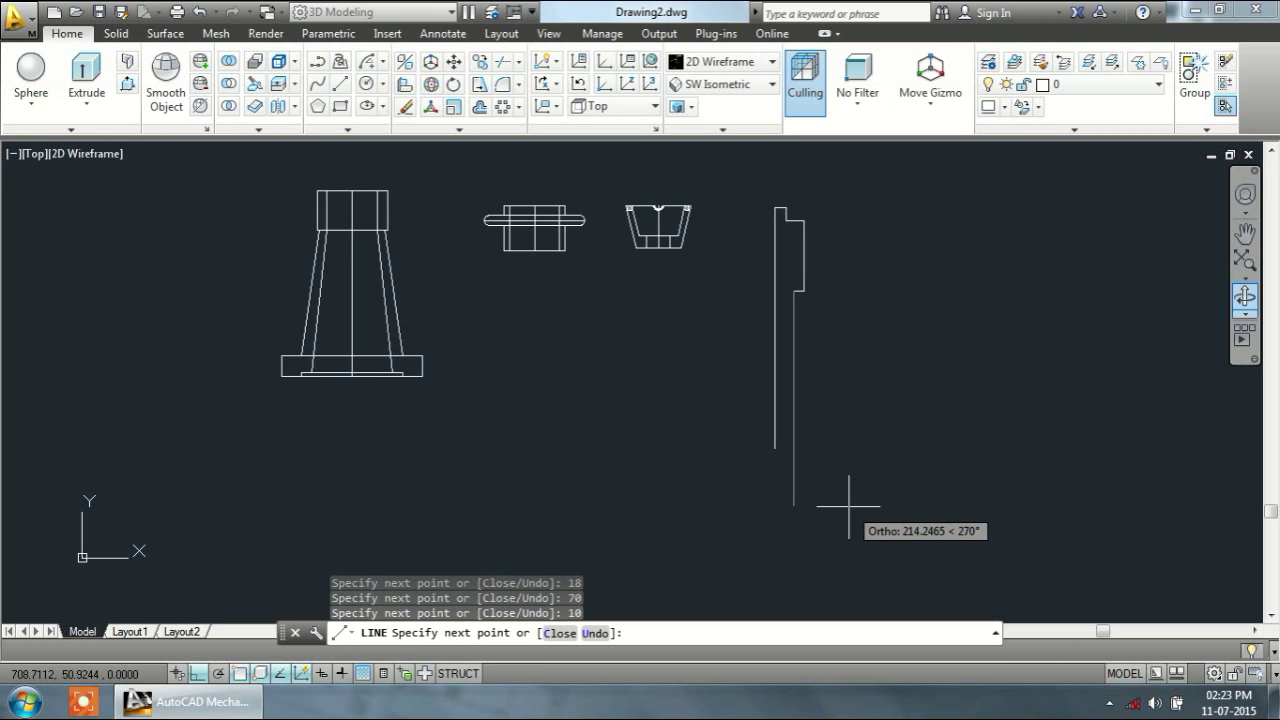
{"action": "type", "text": "157"}
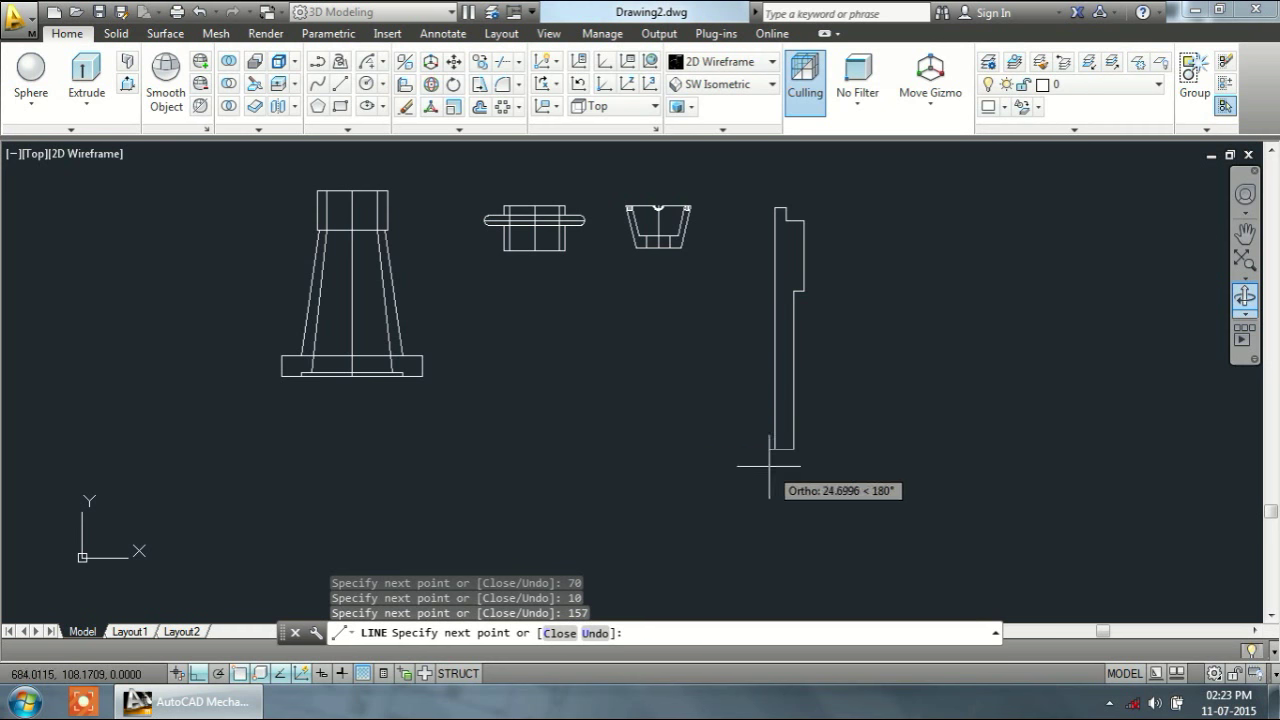
{"action": "left_click", "coordinate": [774, 450]}
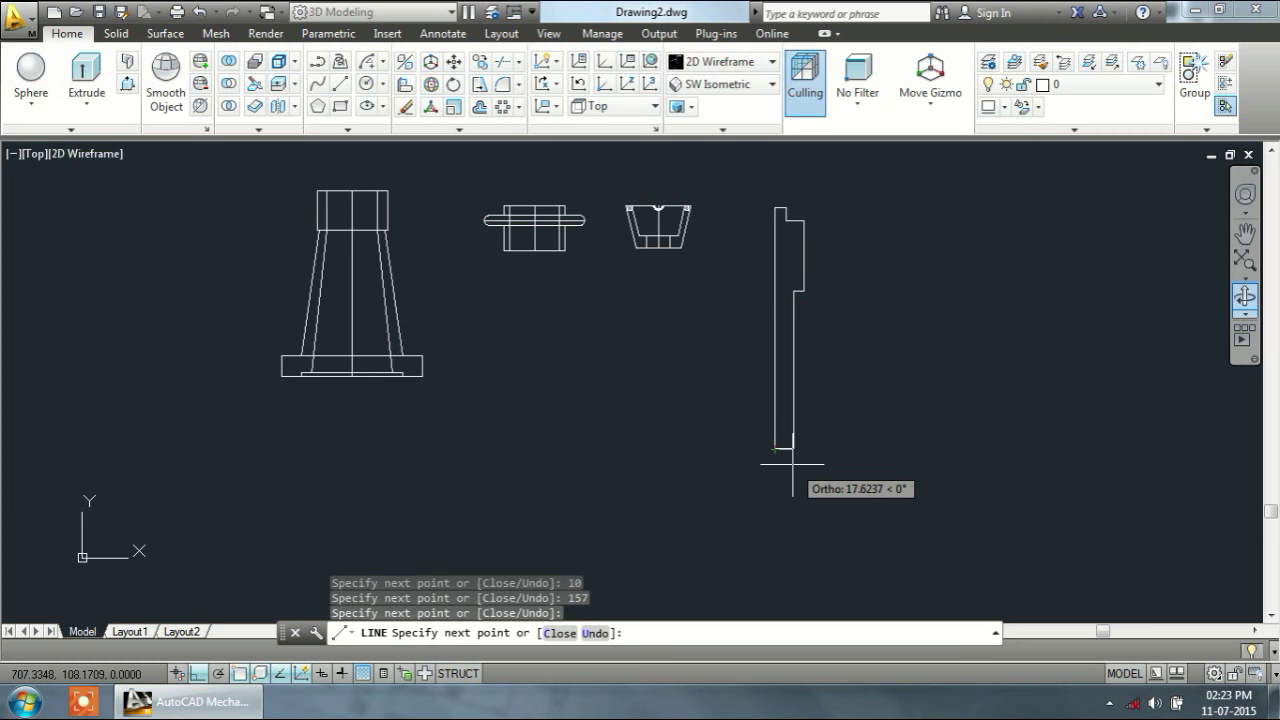
{"action": "key", "text": "Escape"}
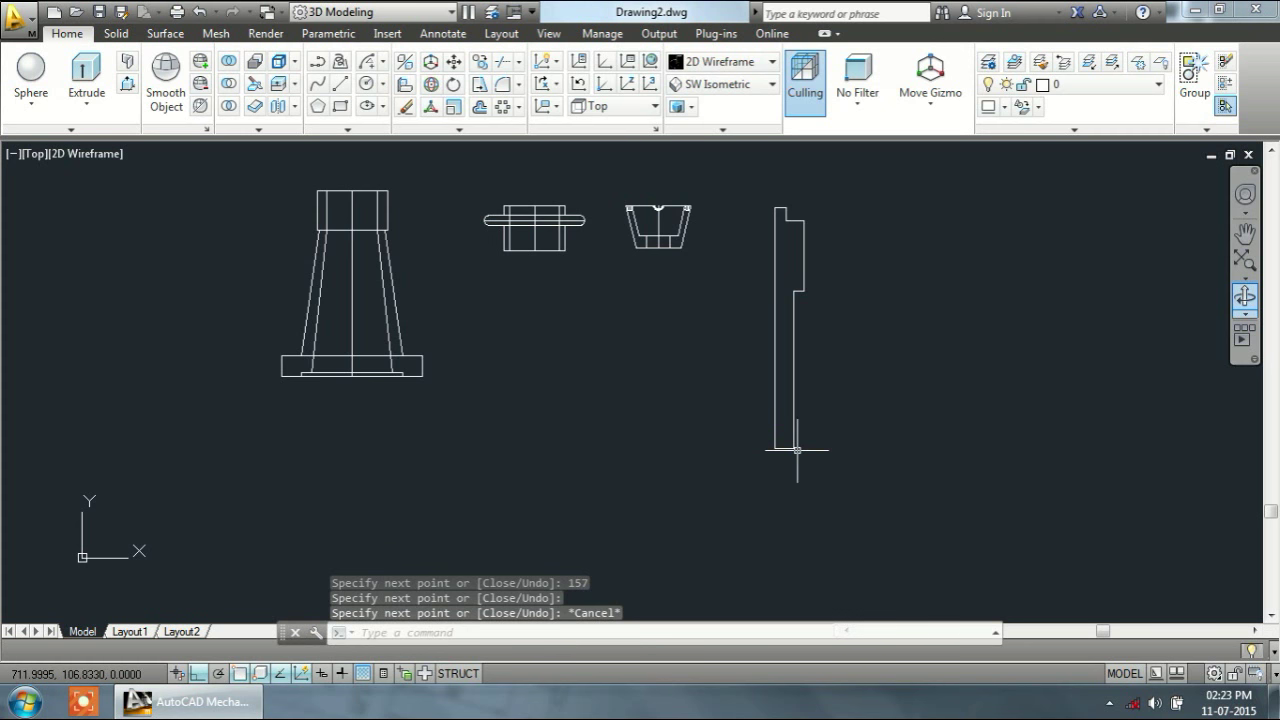
{"action": "type", "text": "c"}
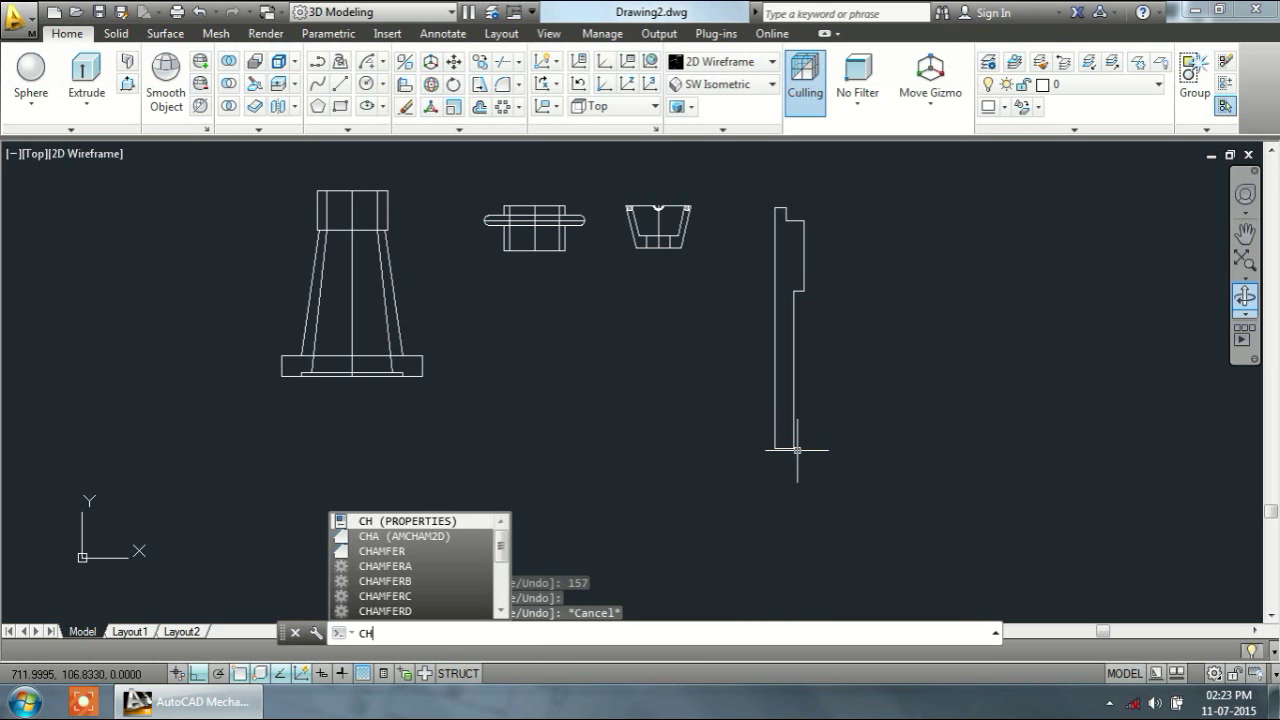
{"action": "type", "text": "m"}
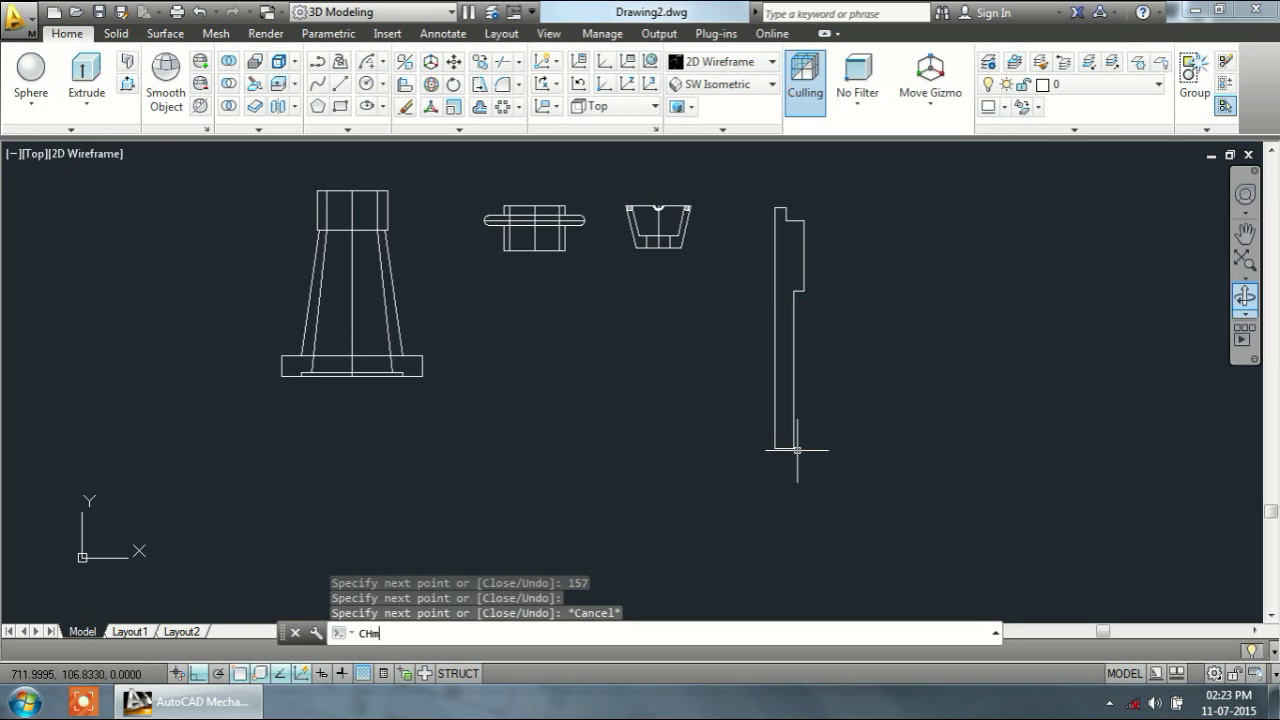
{"action": "type", "text": "a"}
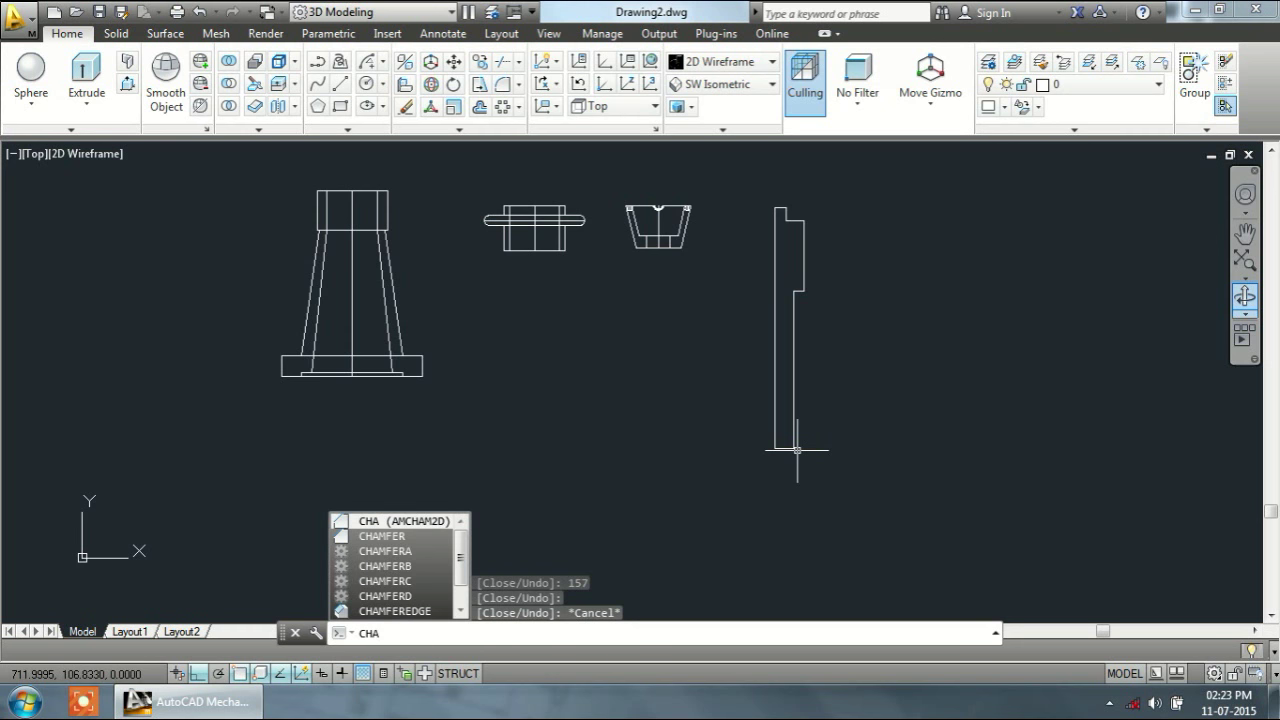
Step: Start CHAMFER with both distances set to 10 and Multiple mode on
{"action": "key", "text": "Down"}
{"action": "key", "text": "Return"}
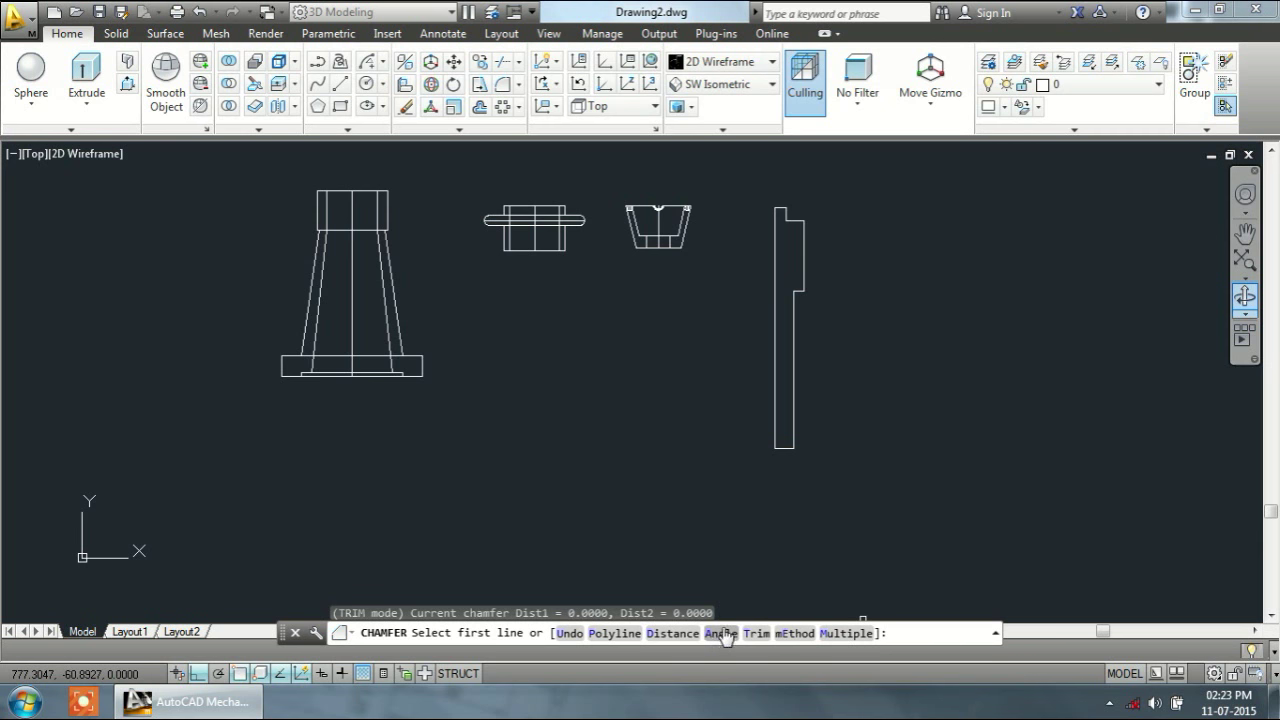
{"action": "left_click", "coordinate": [676, 633]}
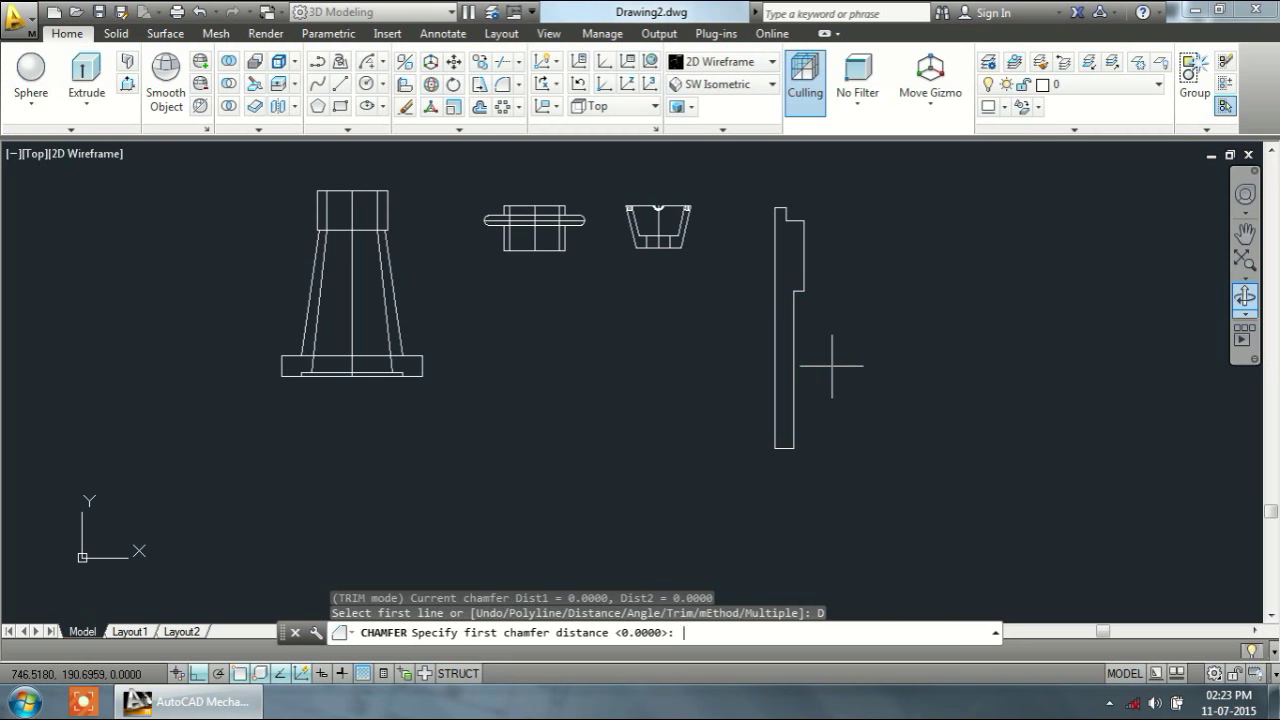
{"action": "type", "text": "10"}
{"action": "key", "text": "Return"}
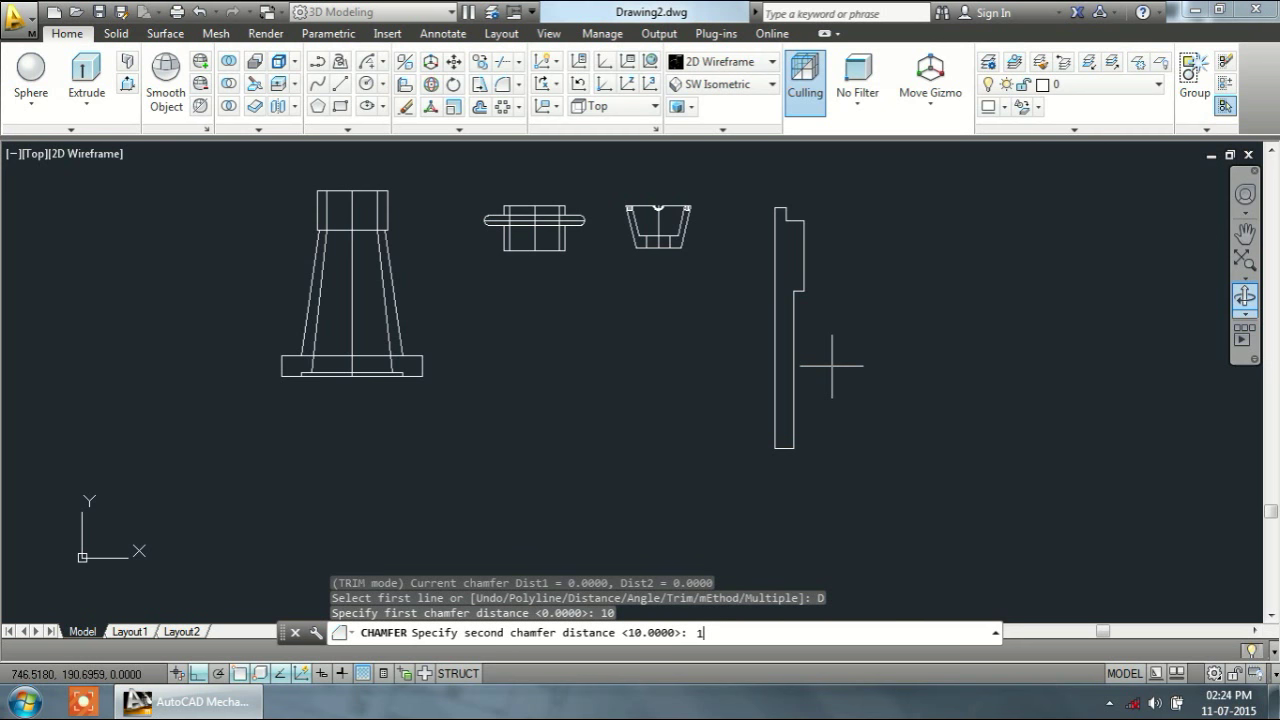
{"action": "key", "text": "Return"}
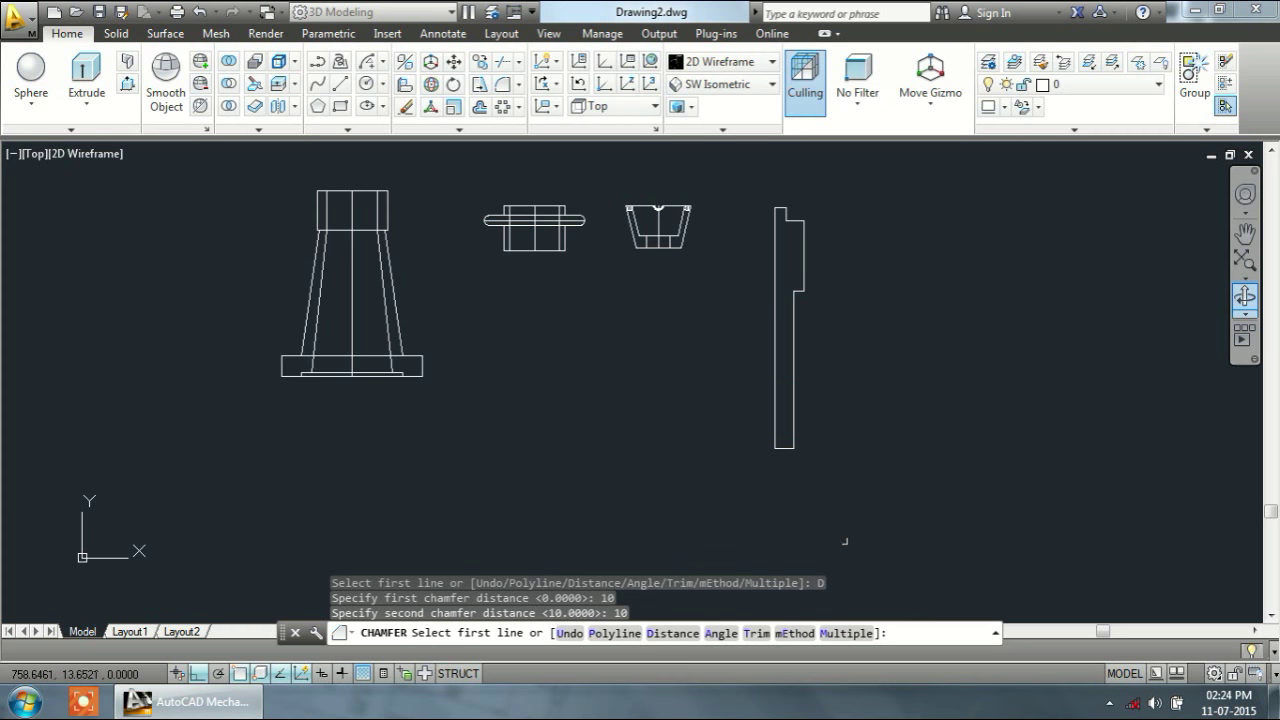
{"action": "left_click", "coordinate": [846, 633]}
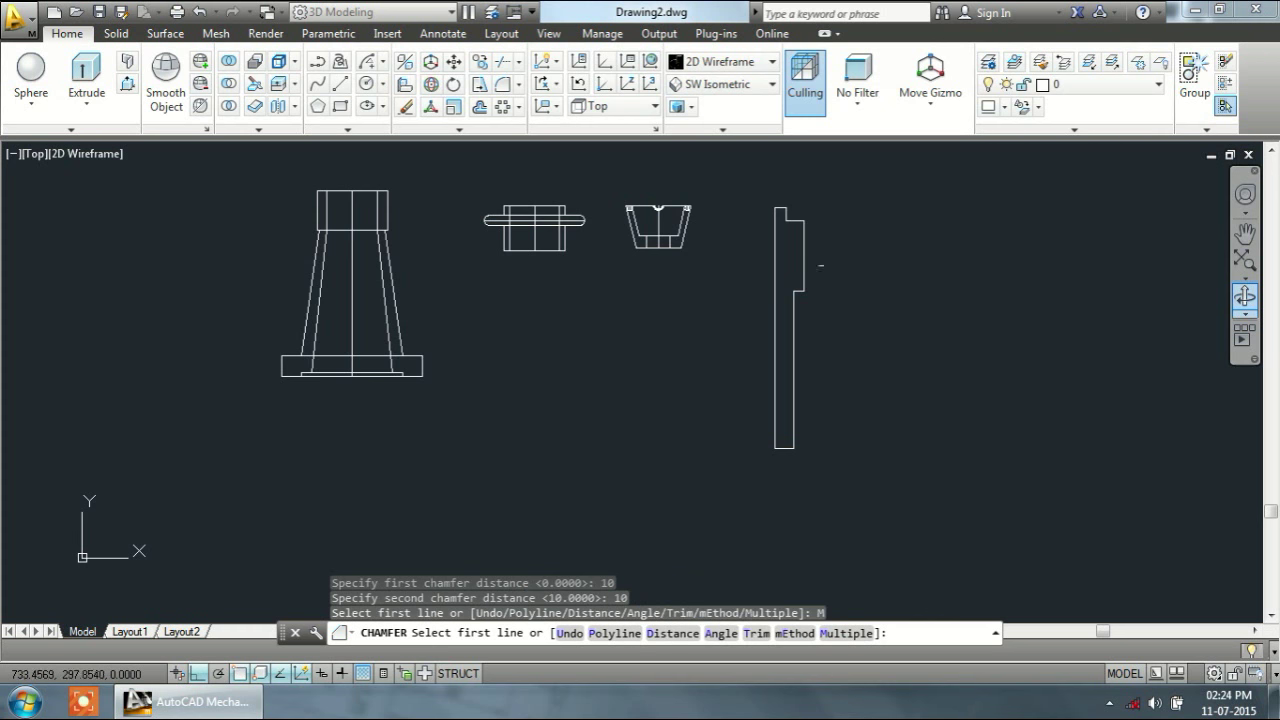
Step: Chamfer the top and lower shoulder corners against the profile's right edge
{"action": "scroll", "coordinate": [805, 240], "scroll_direction": "up", "scroll_amount": 2}
{"action": "scroll", "coordinate": [790, 210], "scroll_direction": "up", "scroll_amount": 2}
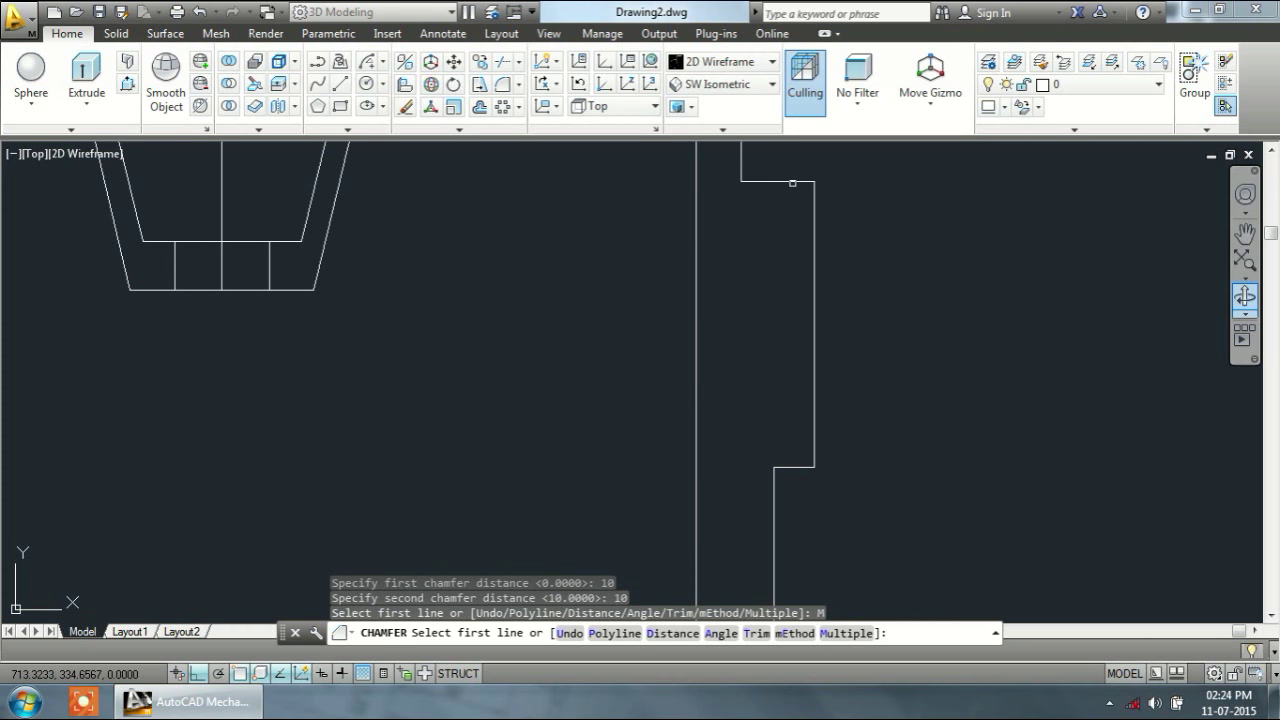
{"action": "left_click", "coordinate": [792, 181]}
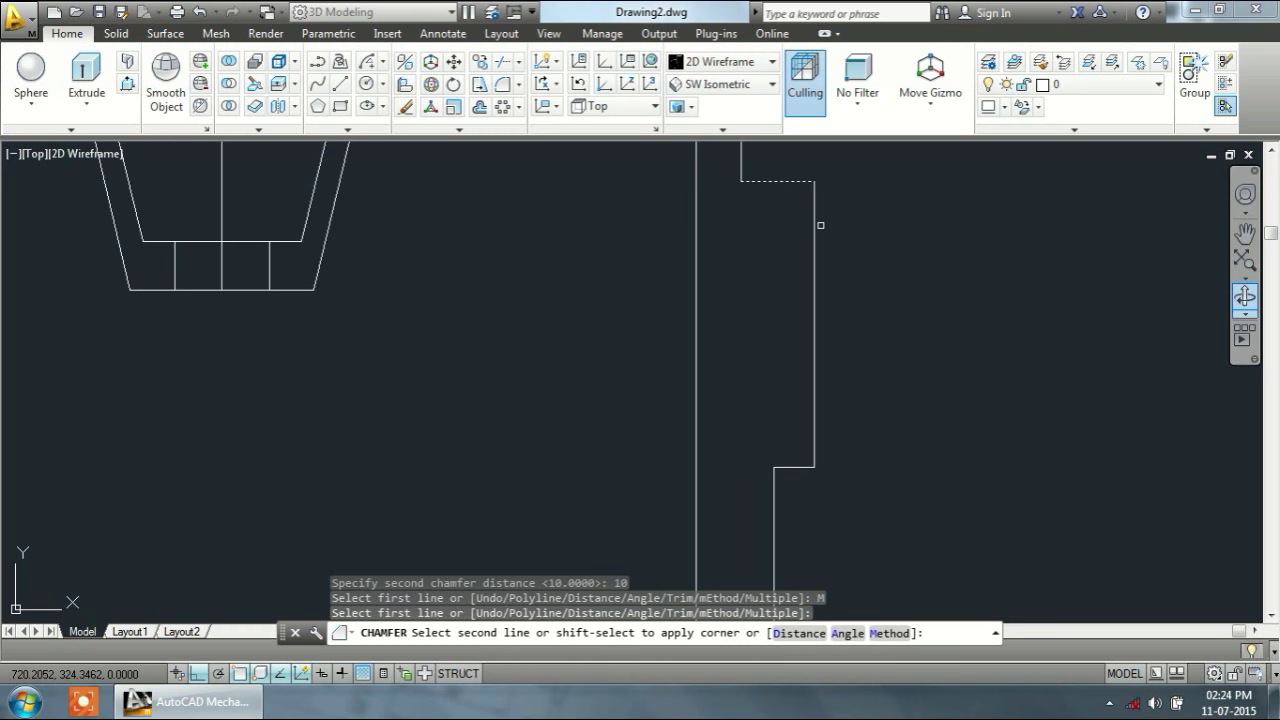
{"action": "left_click", "coordinate": [816, 227]}
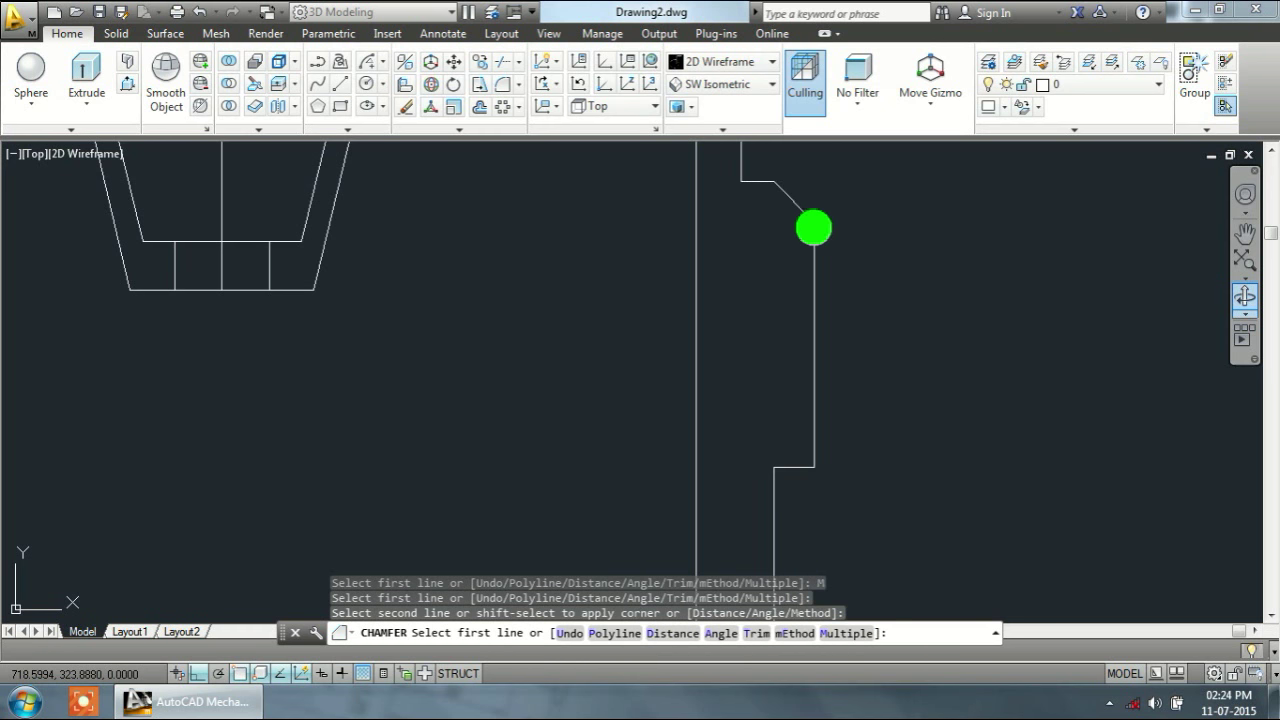
{"action": "left_click", "coordinate": [805, 468]}
{"action": "left_click", "coordinate": [812, 448]}
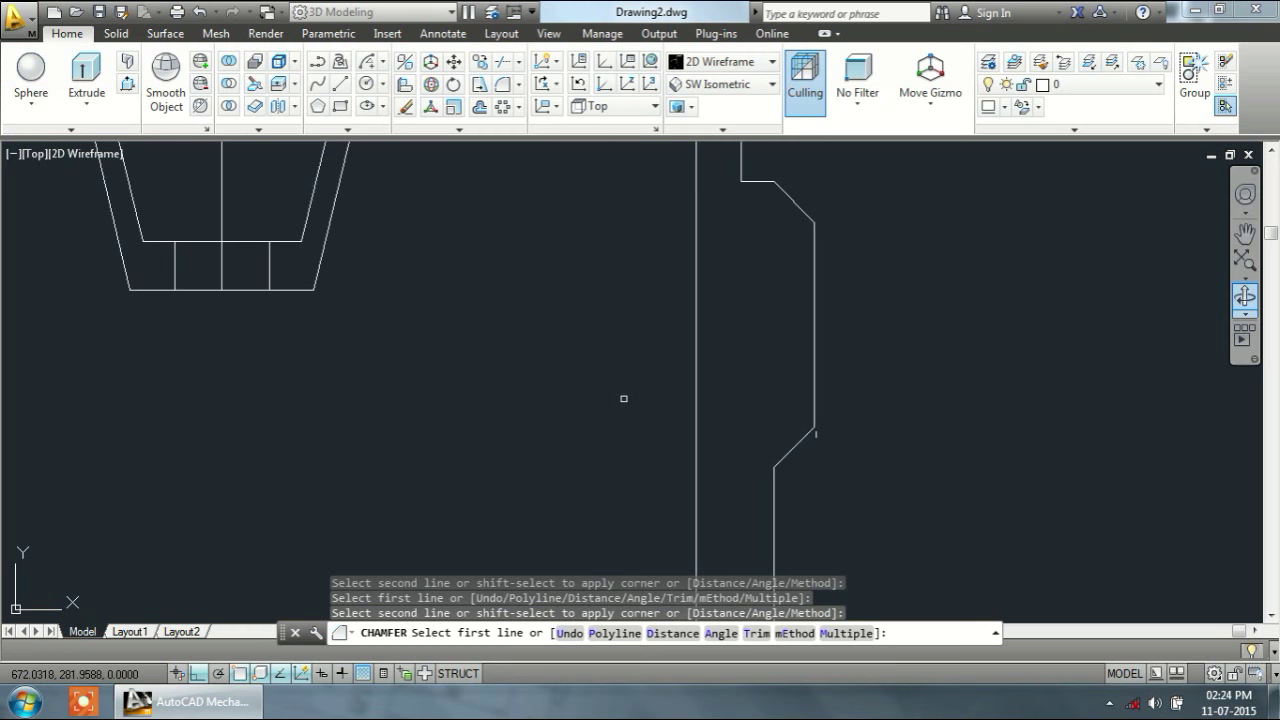
{"action": "scroll", "coordinate": [623, 398], "scroll_direction": "down", "scroll_amount": 6}
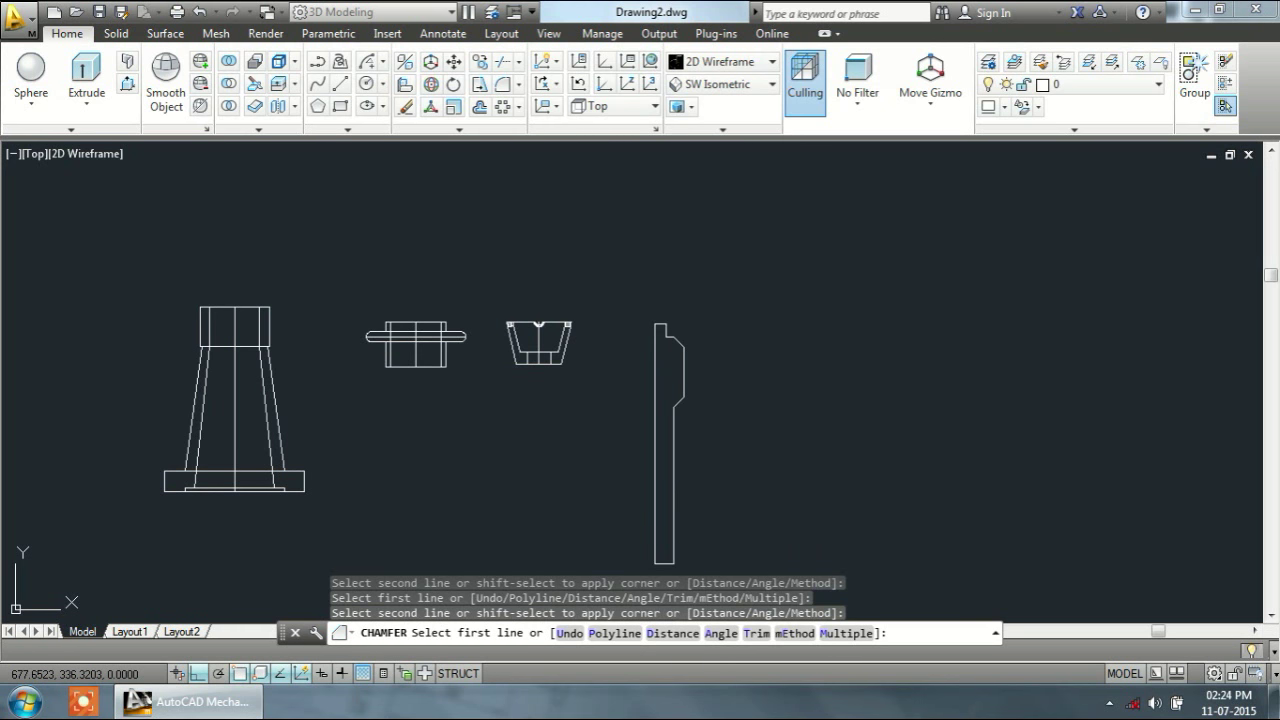
{"action": "key", "text": "Escape"}
{"action": "type", "text": "j"}
{"action": "key", "text": "Return"}
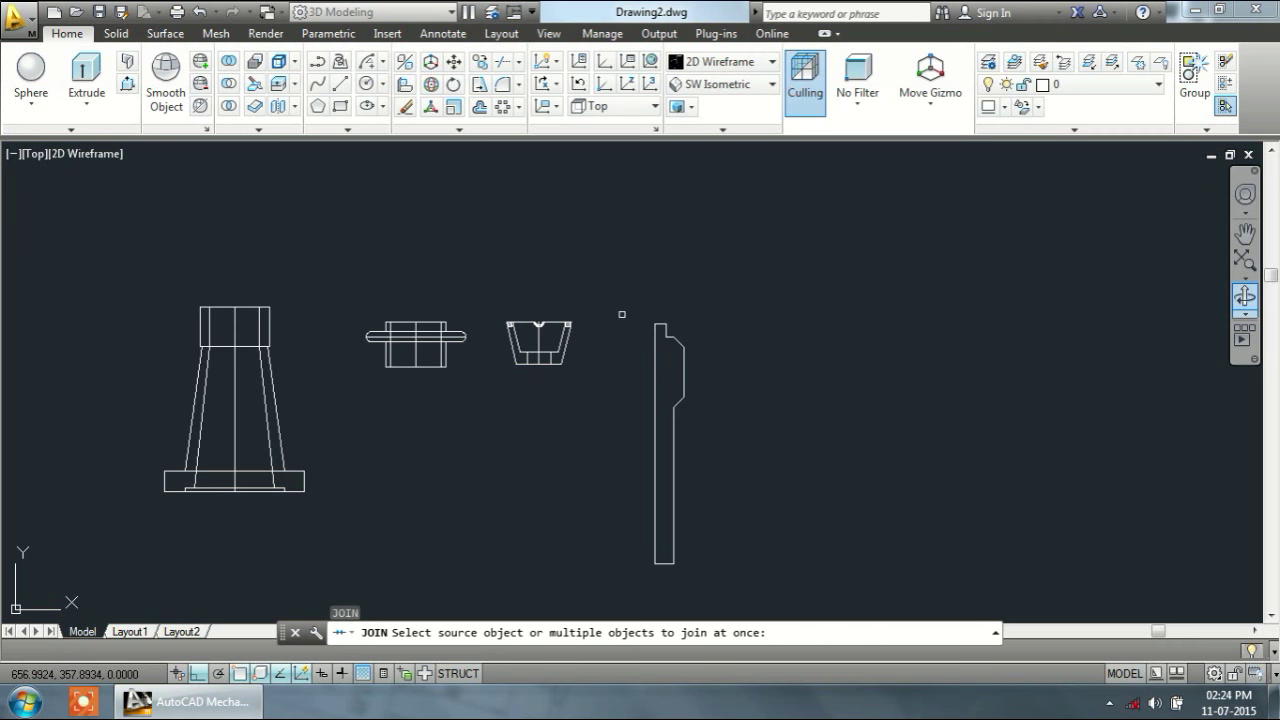
Step: Join the ten shaft profile lines into a single polyline
{"action": "left_click", "coordinate": [621, 313]}
{"action": "left_click", "coordinate": [782, 596]}
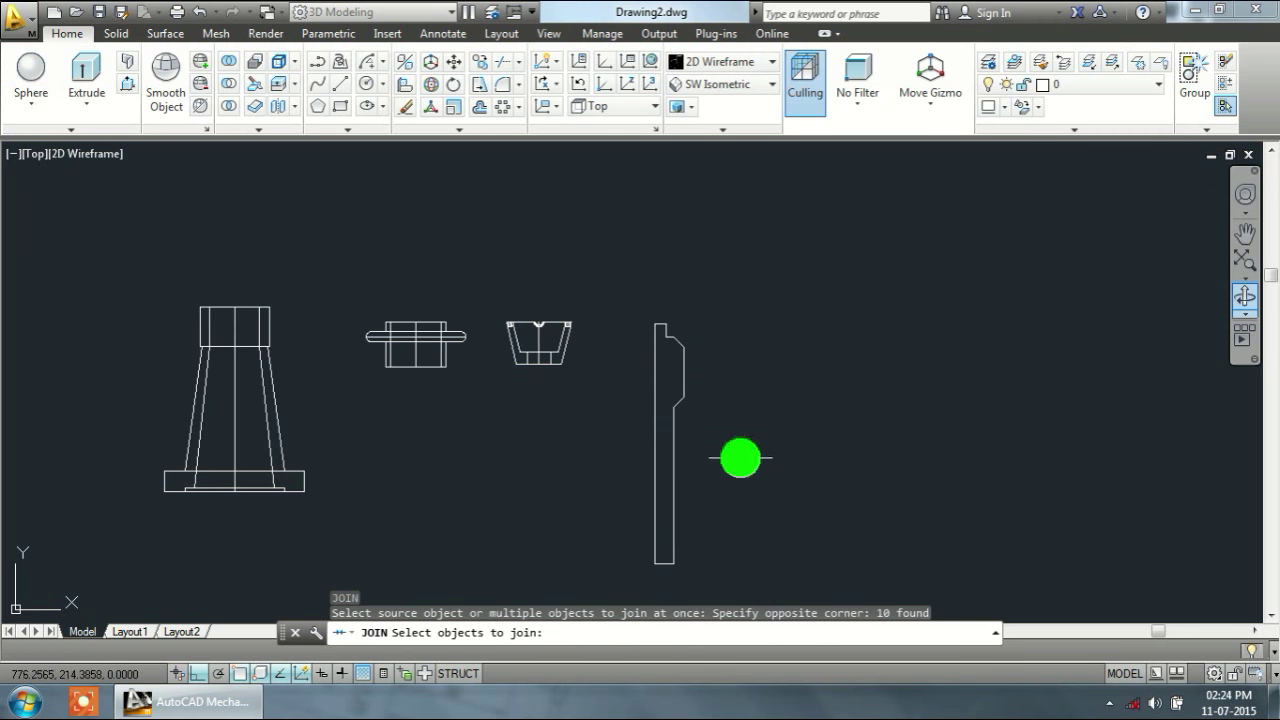
{"action": "right_click", "coordinate": [740, 459]}
{"action": "scroll", "coordinate": [661, 398], "scroll_direction": "up", "scroll_amount": 2}
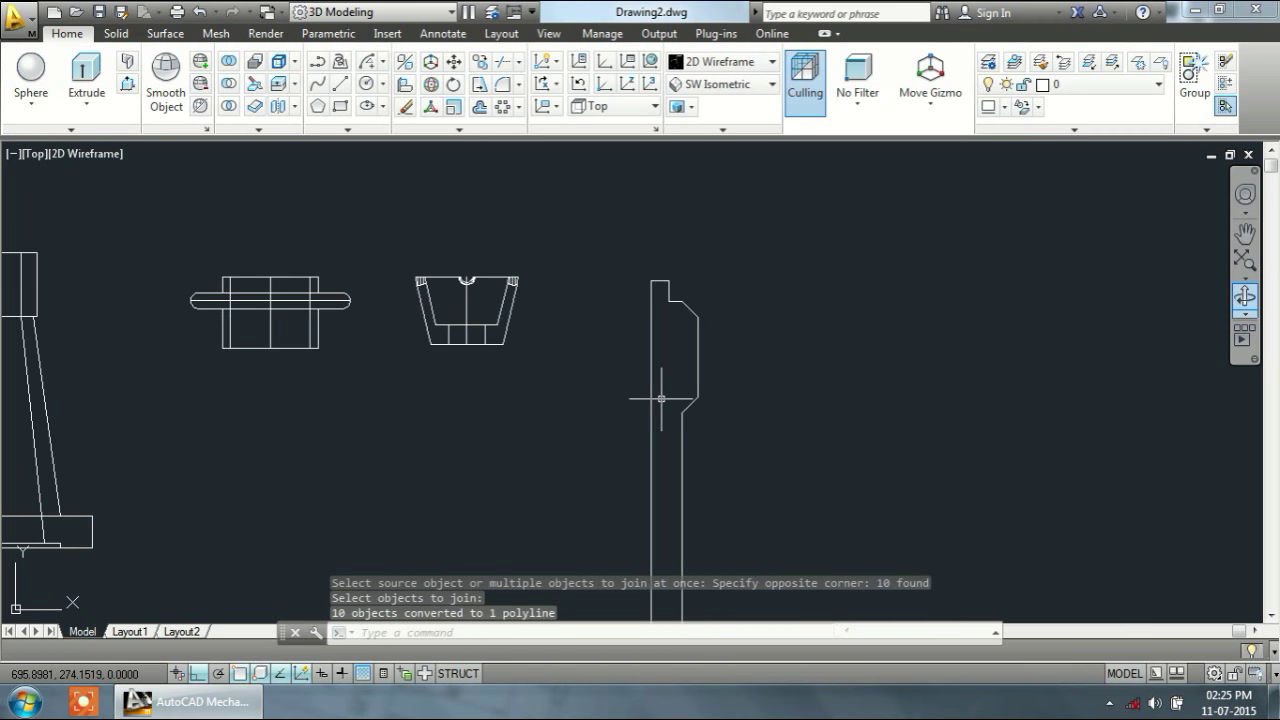
Step: Revolve the profile 360° about its vertical edge into a solid shaft
{"action": "type", "text": "rev"}
{"action": "key", "text": "Return"}
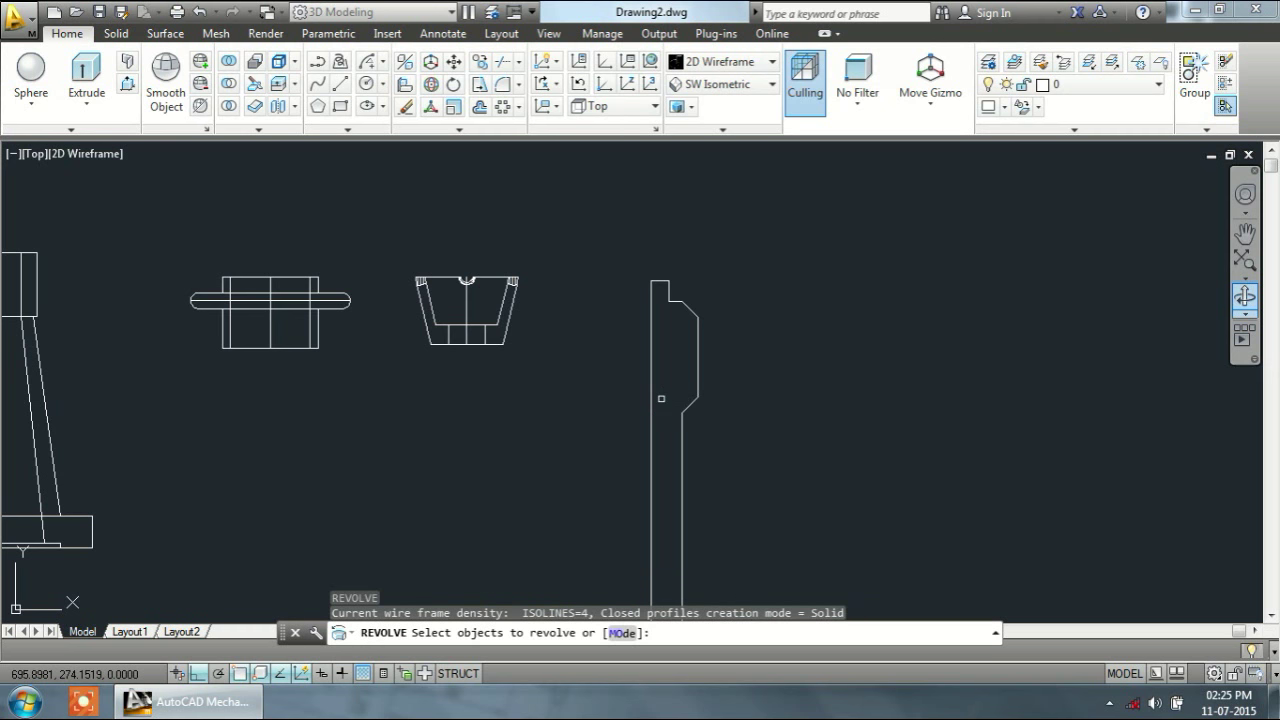
{"action": "left_click", "coordinate": [652, 356]}
{"action": "right_click", "coordinate": [652, 357]}
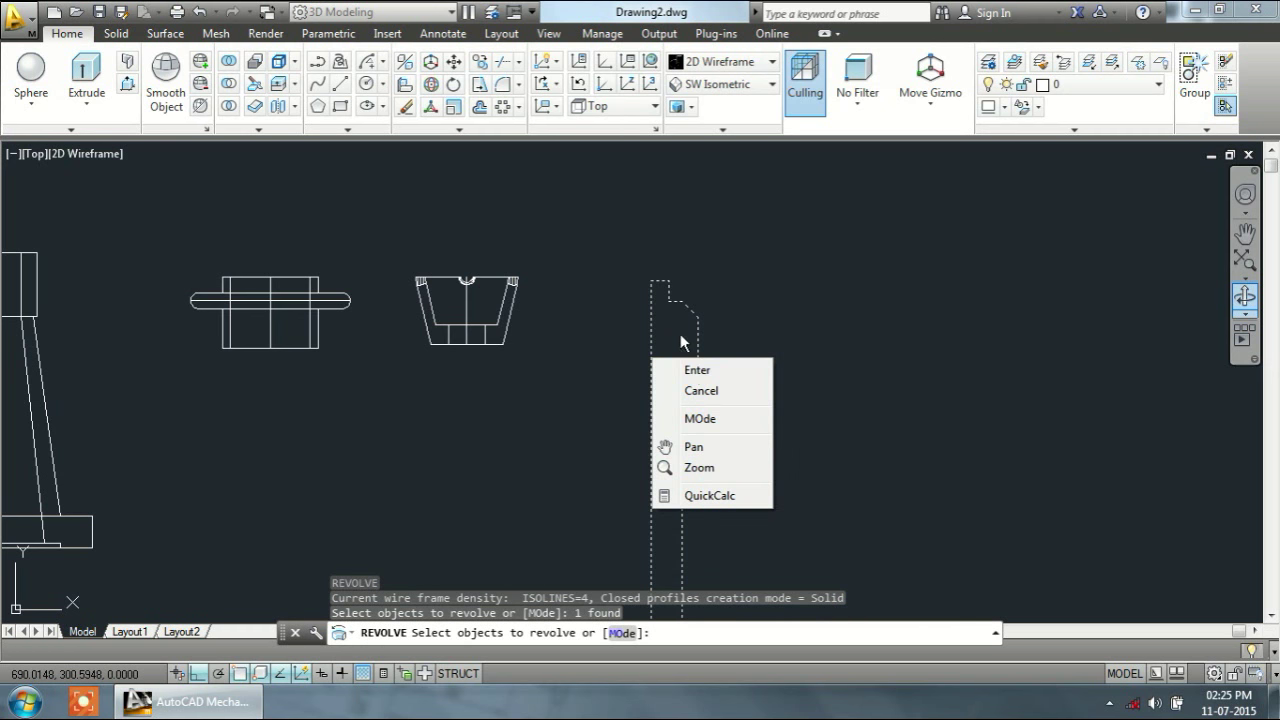
{"action": "left_click", "coordinate": [712, 370]}
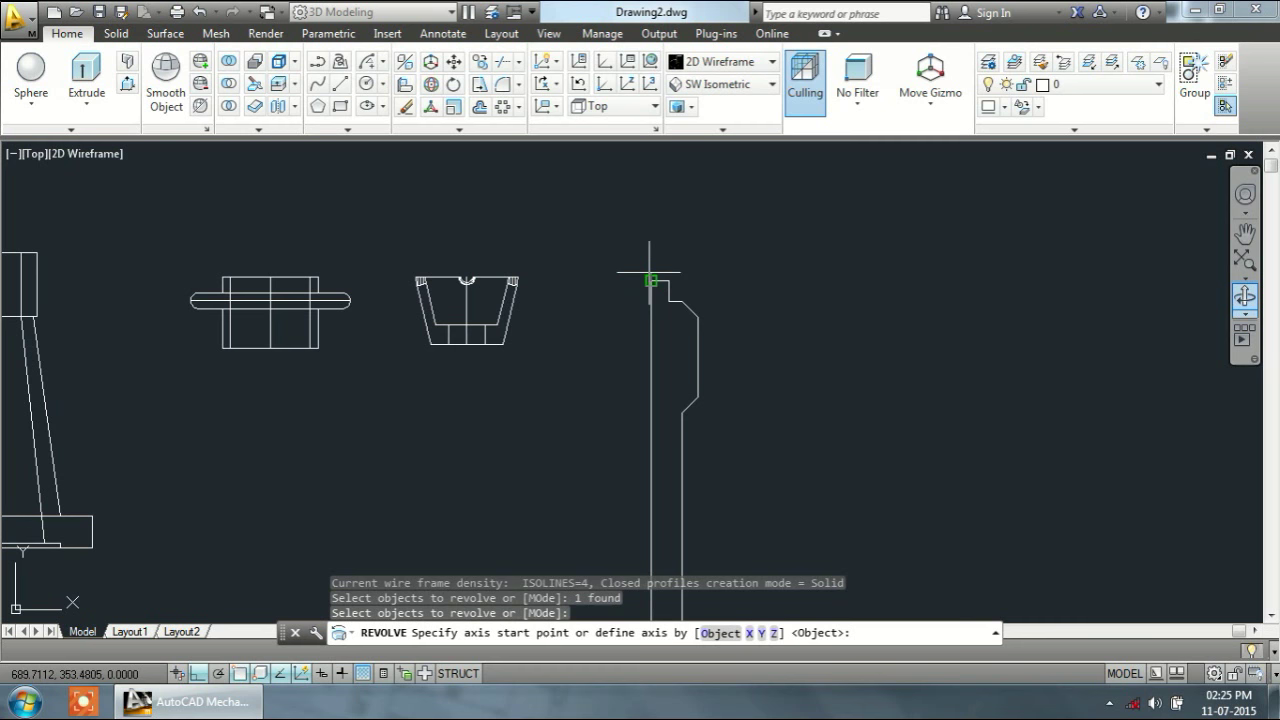
{"action": "left_click", "coordinate": [650, 281]}
{"action": "scroll", "coordinate": [650, 281], "scroll_direction": "down", "scroll_amount": 3}
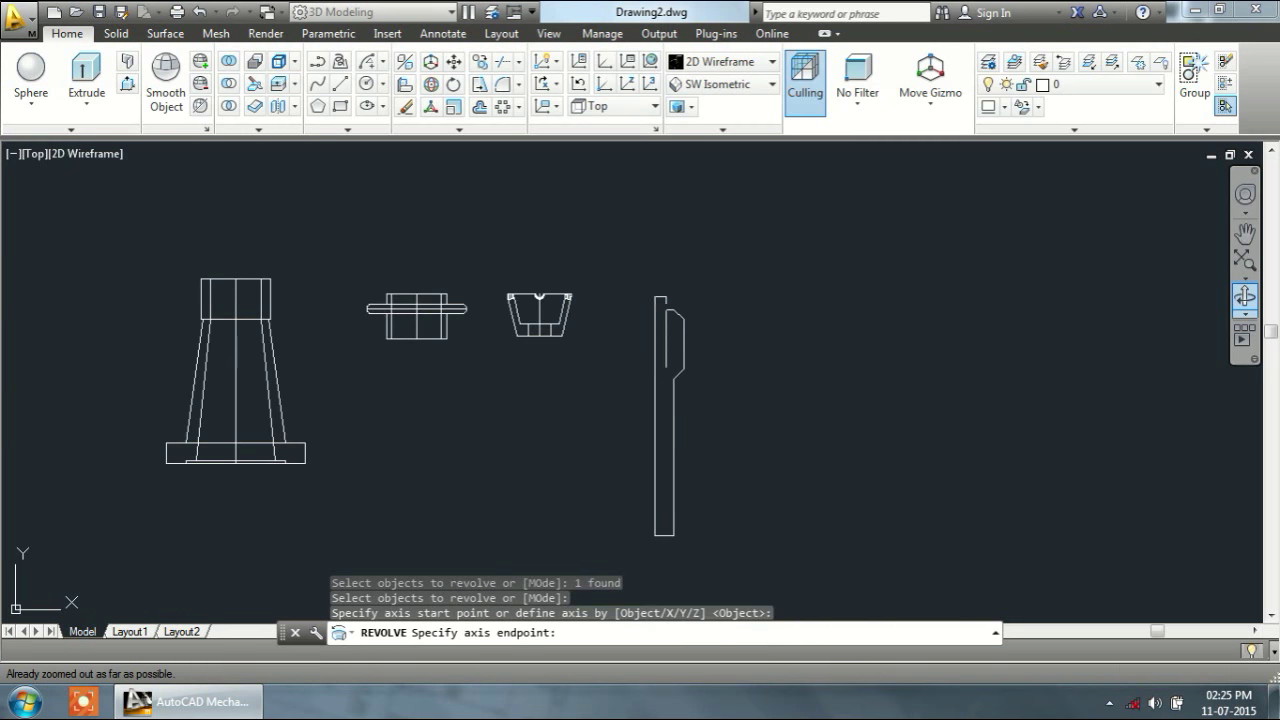
{"action": "left_click", "coordinate": [654, 525]}
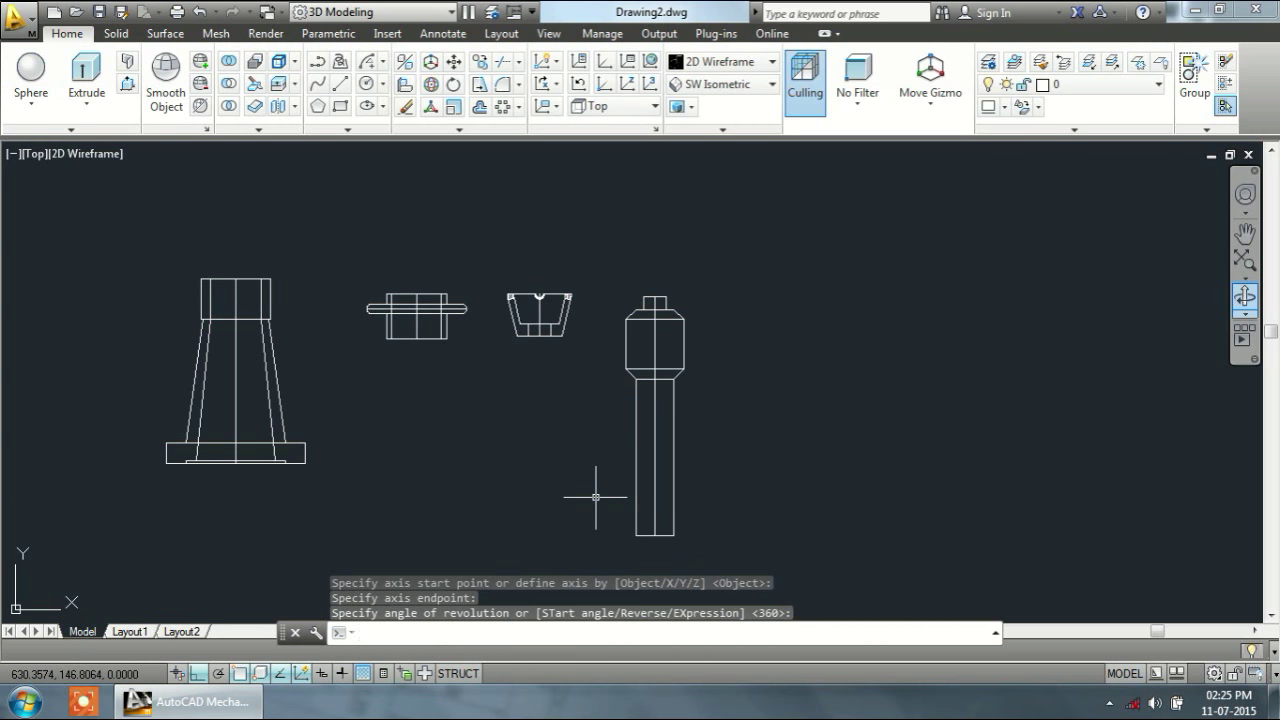
{"action": "key", "text": "Return"}
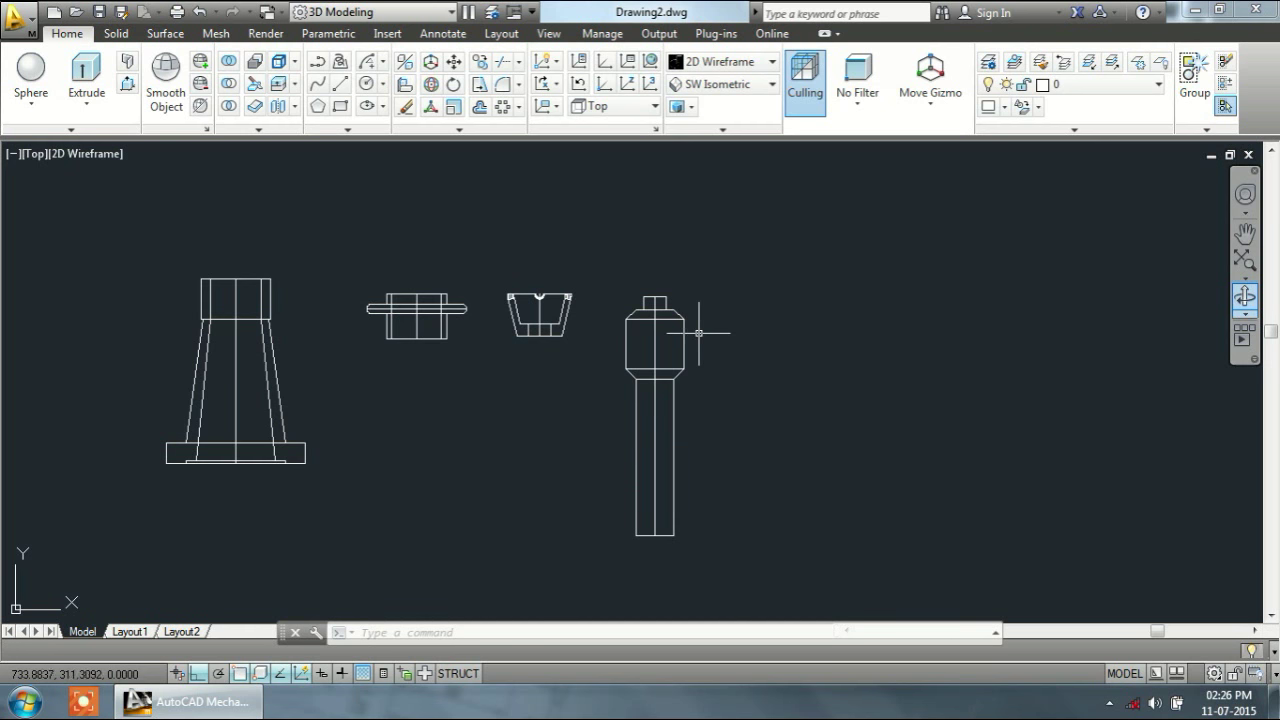
{"action": "scroll", "coordinate": [694, 331], "scroll_direction": "up", "scroll_amount": 4}
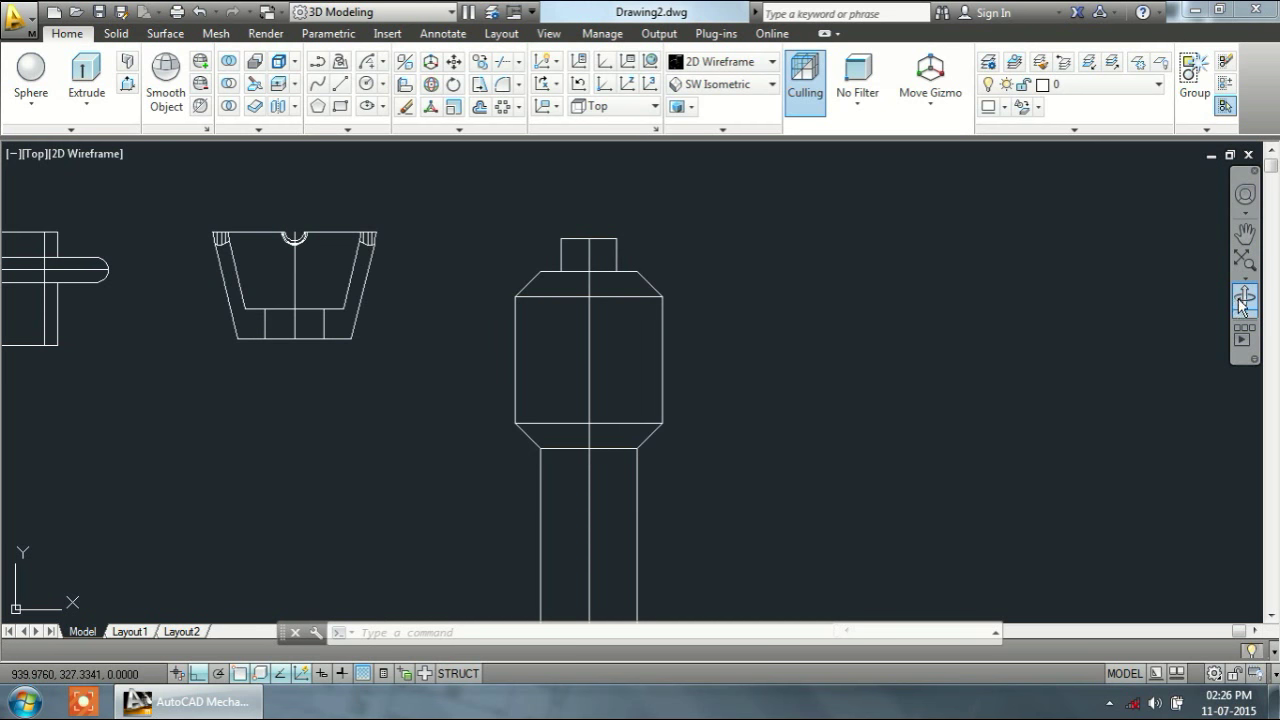
Step: Orbit the view to see the revolved parts in 3D
{"action": "mouse_move", "coordinate": [826, 405]}
{"action": "middle_mouse_down", "text": "shift"}
{"action": "mouse_move", "coordinate": [611, 423]}
{"action": "mouse_move", "coordinate": [674, 343]}
{"action": "mouse_move", "coordinate": [666, 287]}
{"action": "middle_mouse_up", "text": "shift"}
{"action": "mouse_move", "coordinate": [665, 287]}
{"action": "left_mouse_down"}
{"action": "mouse_move", "coordinate": [654, 473]}
{"action": "mouse_move", "coordinate": [700, 466]}
{"action": "mouse_move", "coordinate": [677, 523]}
{"action": "left_mouse_up"}
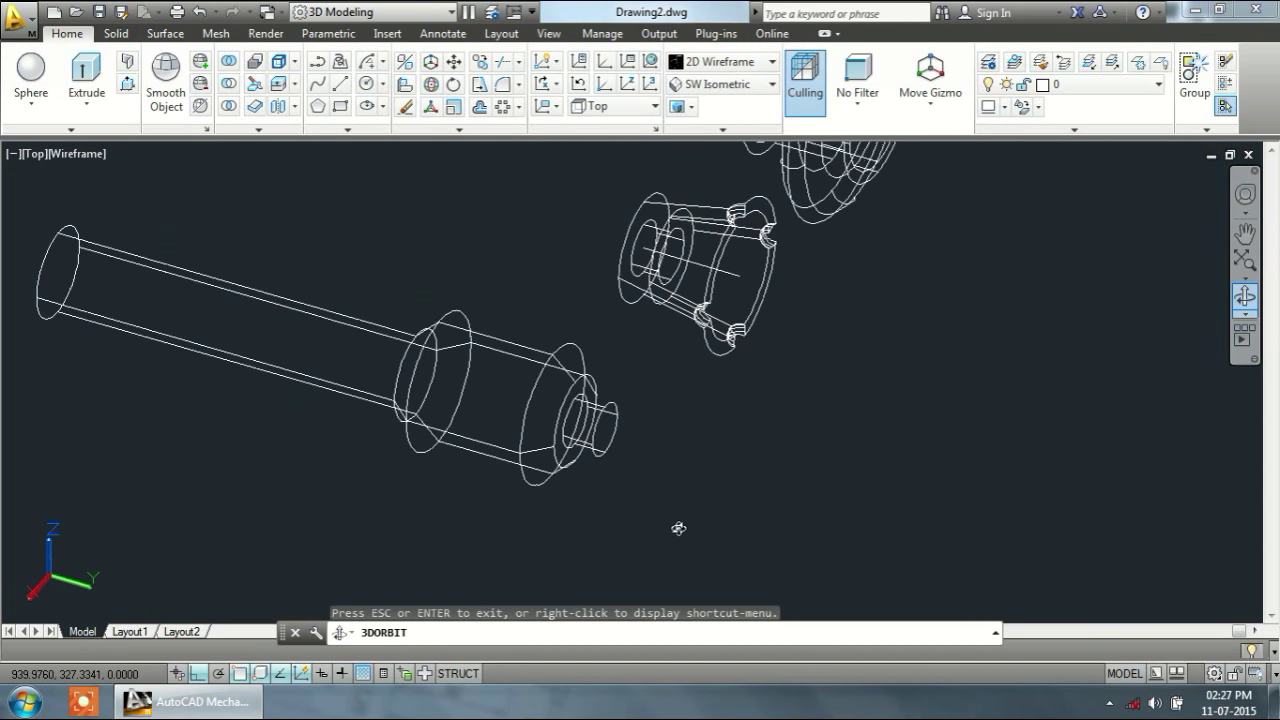
{"action": "key", "text": "Escape"}
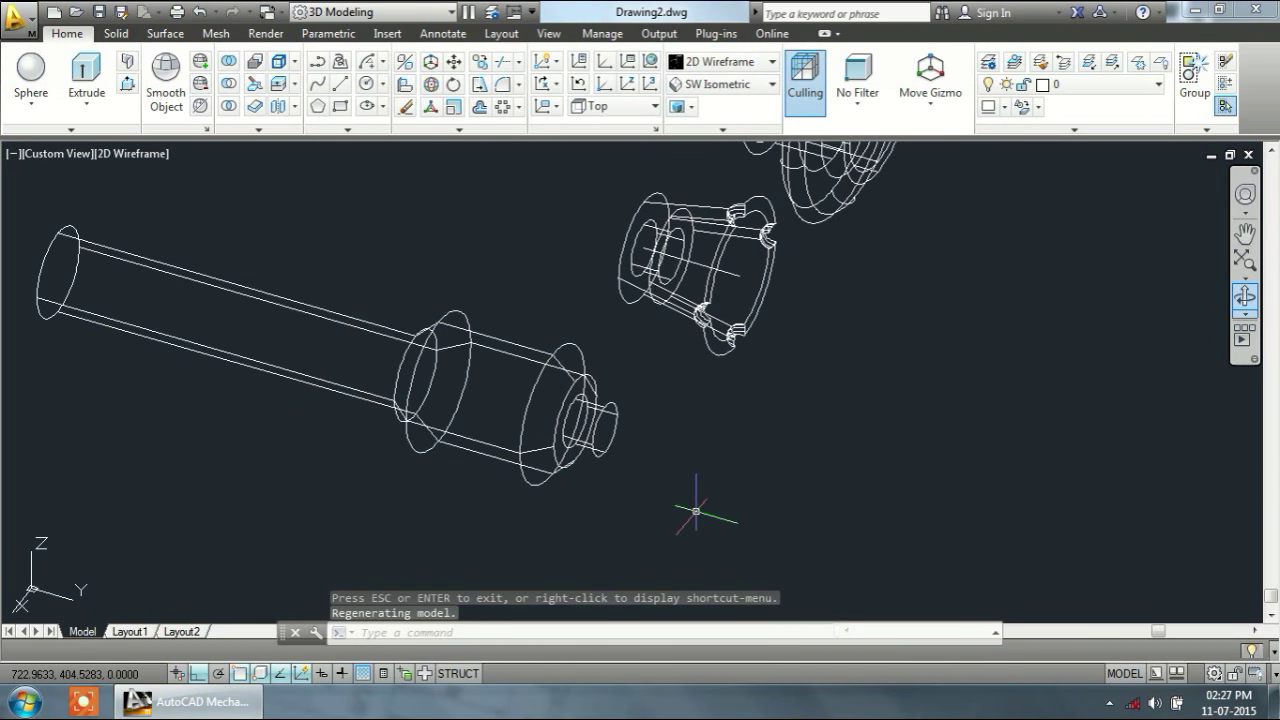
{"action": "type", "text": "l"}
{"action": "key", "text": "Return"}
Step: Draw the sides of a 12-unit square in empty space beside the parts
{"action": "left_click", "coordinate": [803, 463]}
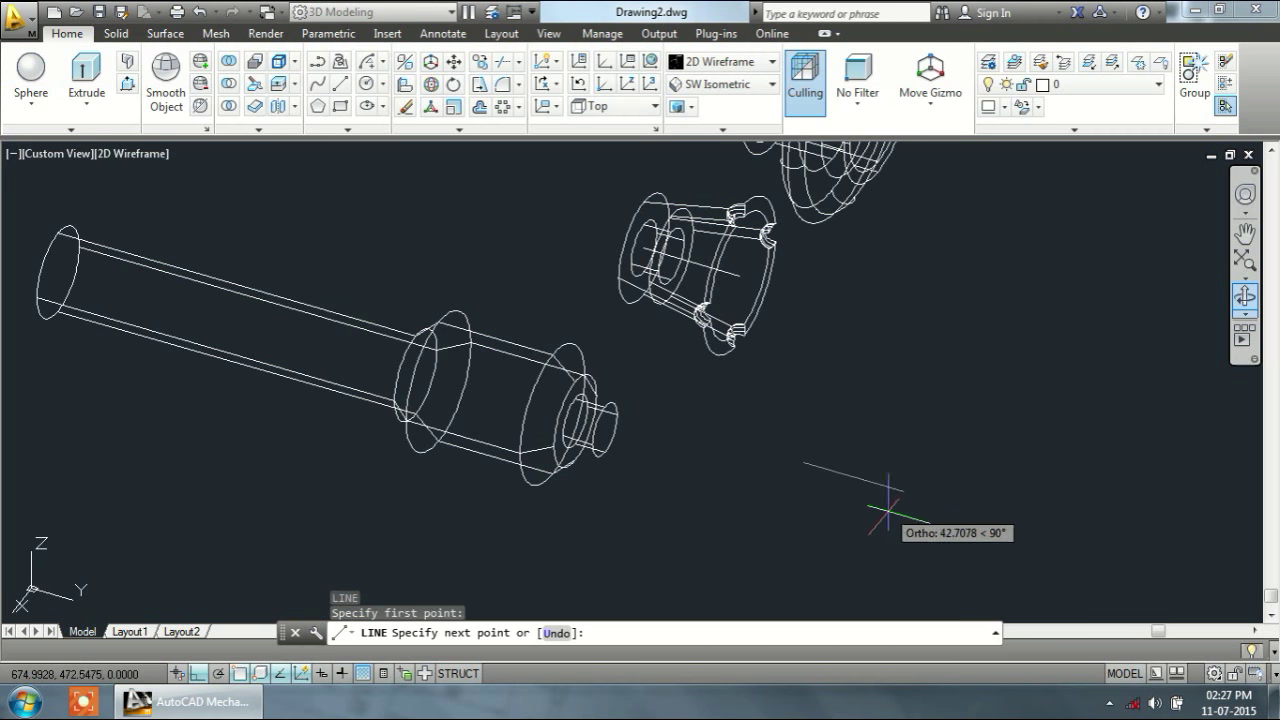
{"action": "type", "text": "12"}
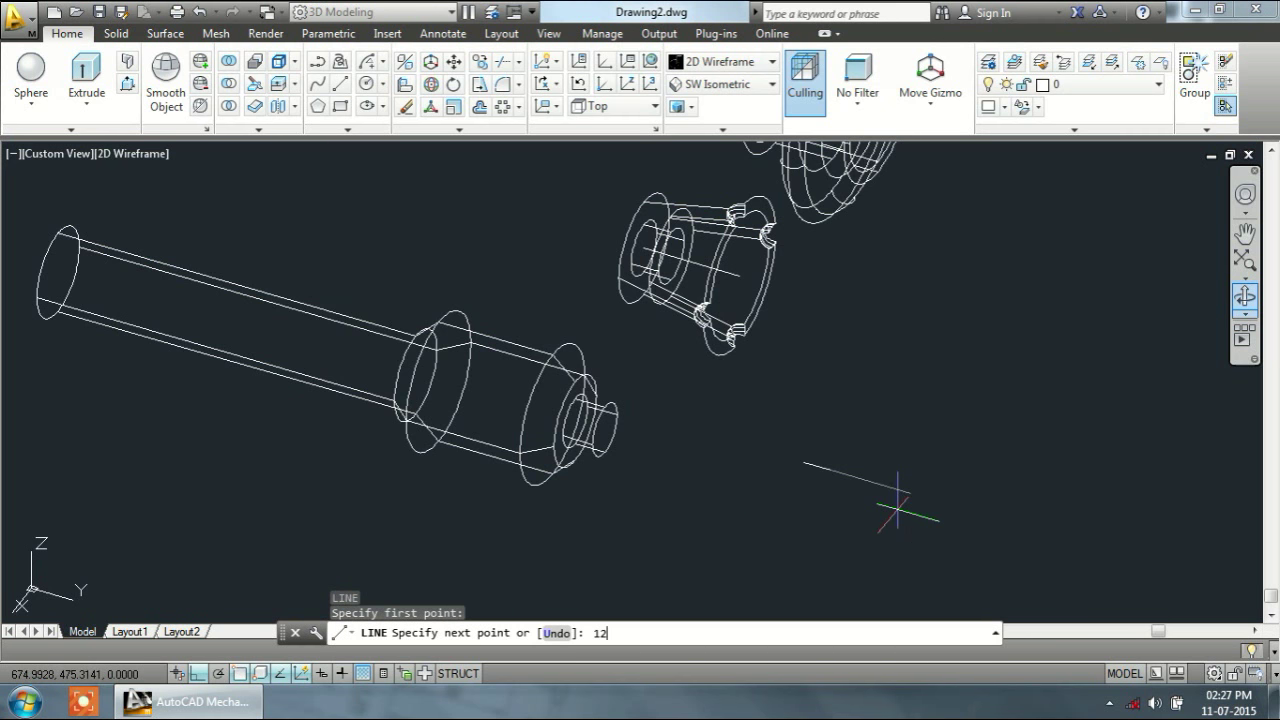
{"action": "key", "text": "Return"}
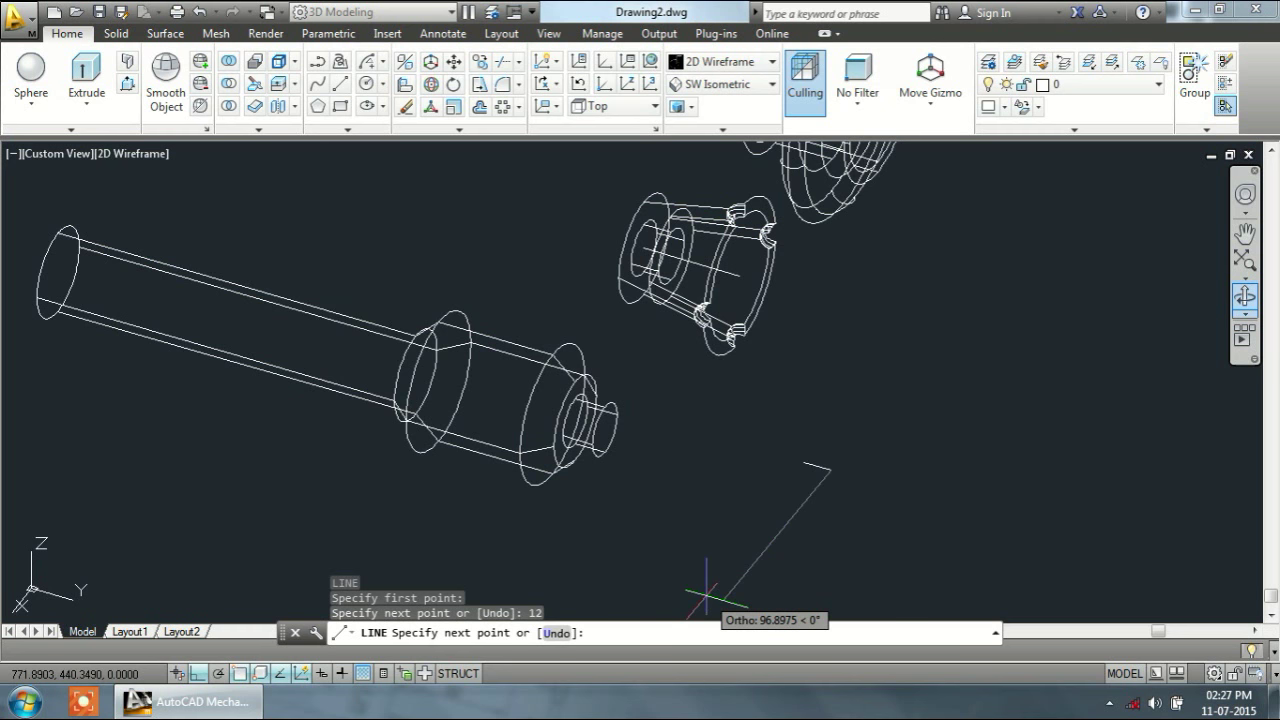
{"action": "type", "text": "12"}
{"action": "key", "text": "Return"}
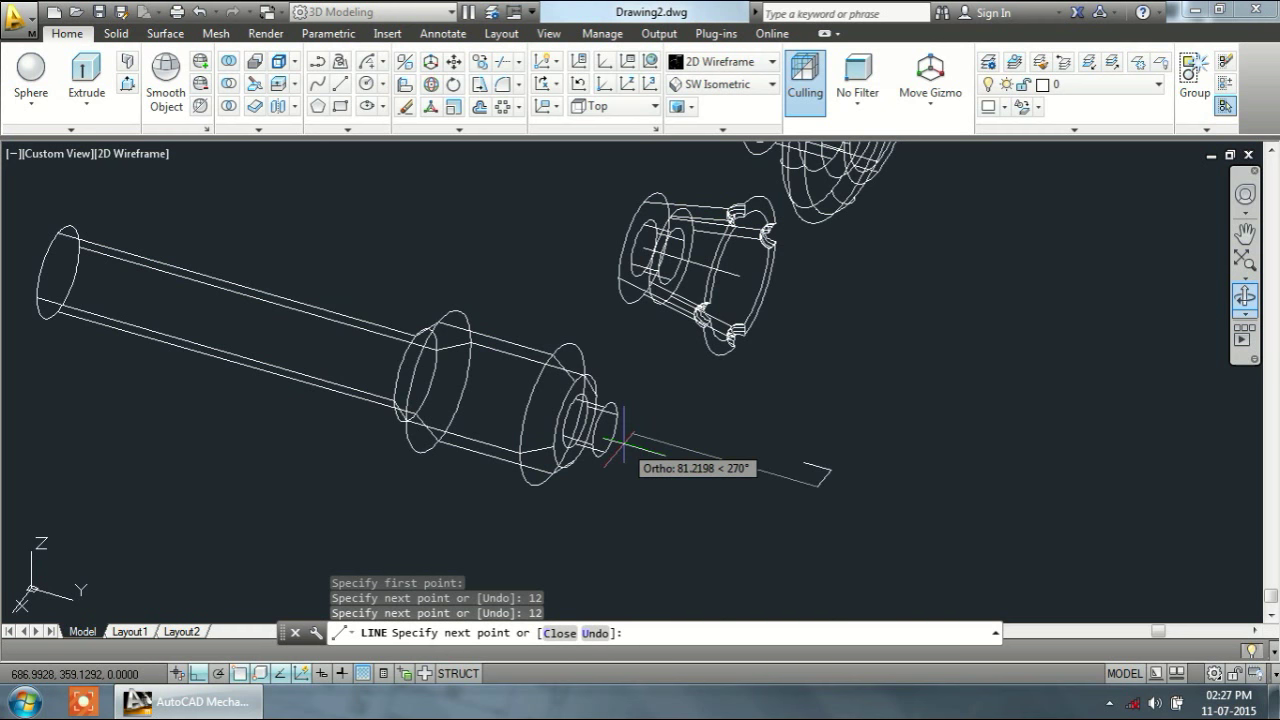
{"action": "type", "text": "12"}
{"action": "key", "text": "Return"}
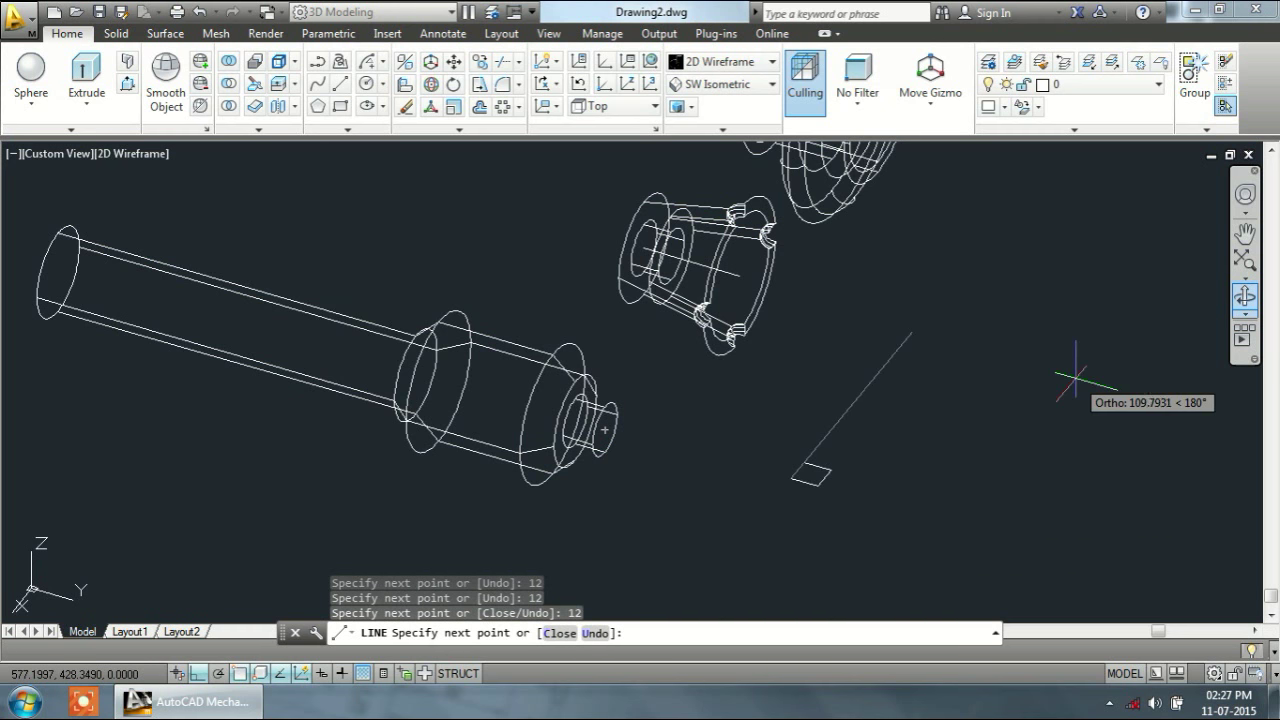
{"action": "key", "text": "Escape"}
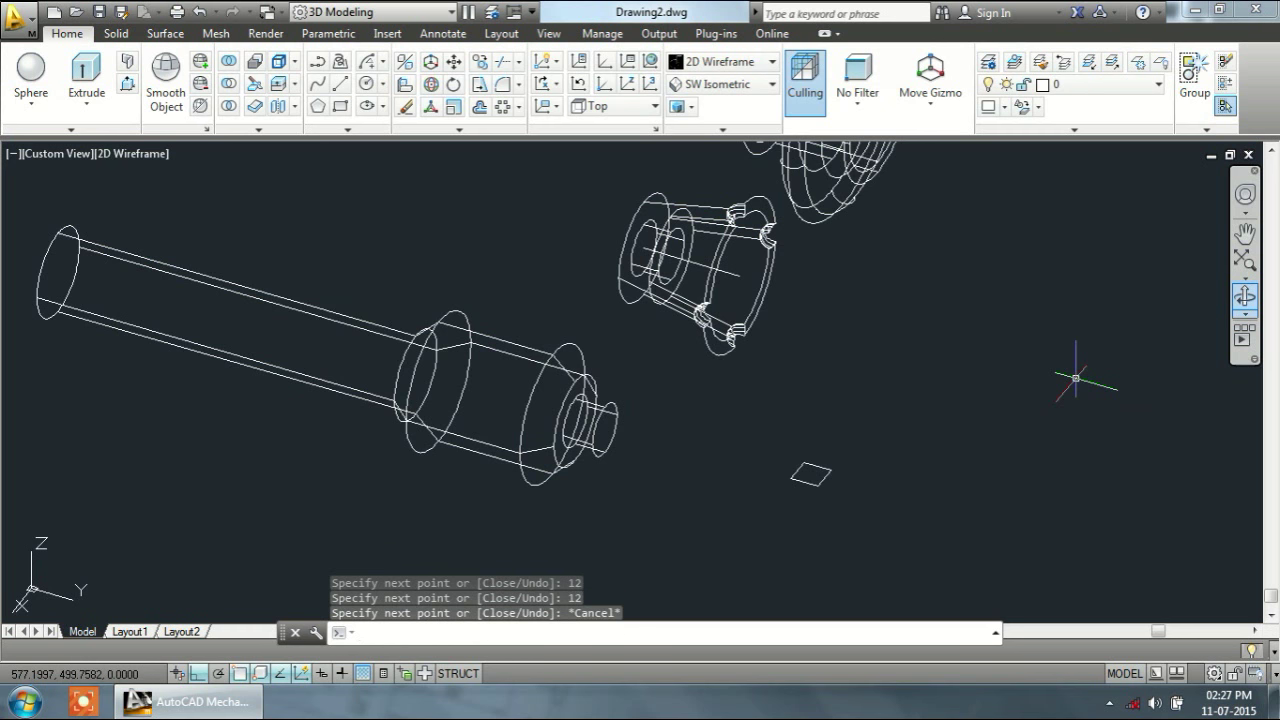
{"action": "type", "text": "j"}
Step: Join the square's four sides into one closed polyline
{"action": "key", "text": "Return"}
{"action": "left_click", "coordinate": [766, 417]}
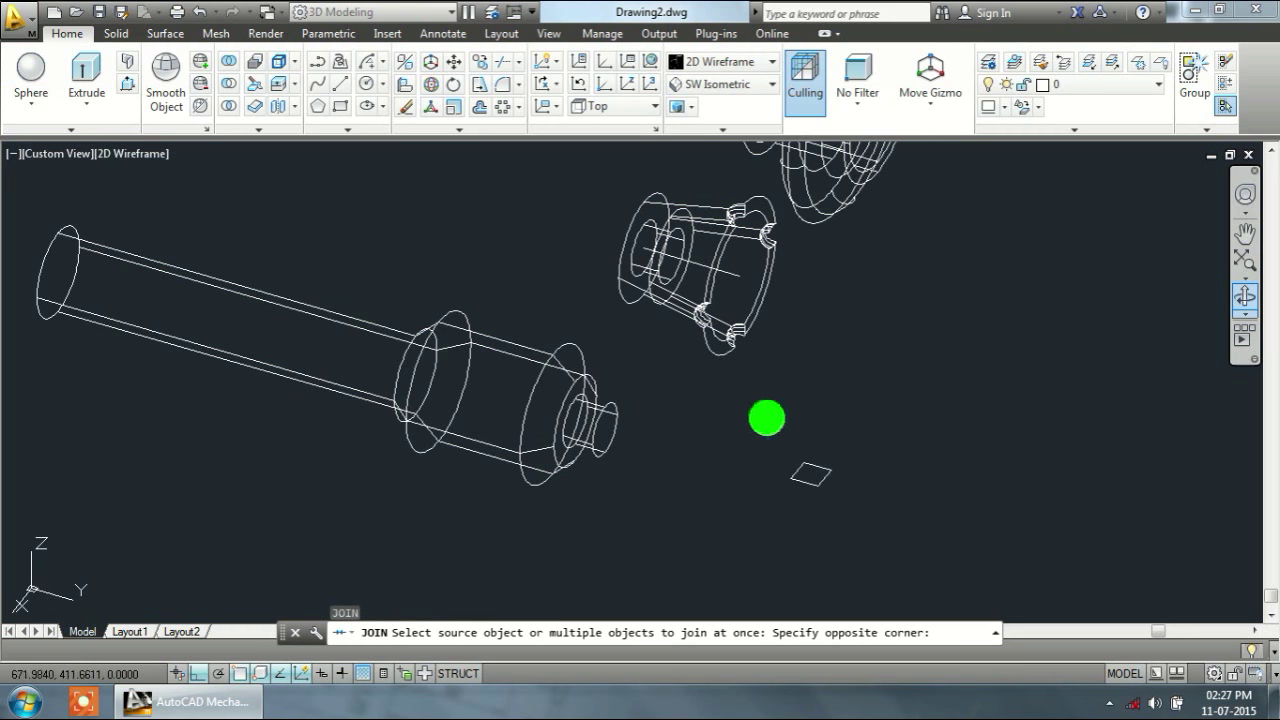
{"action": "left_click", "coordinate": [898, 529]}
{"action": "key", "text": "Return"}
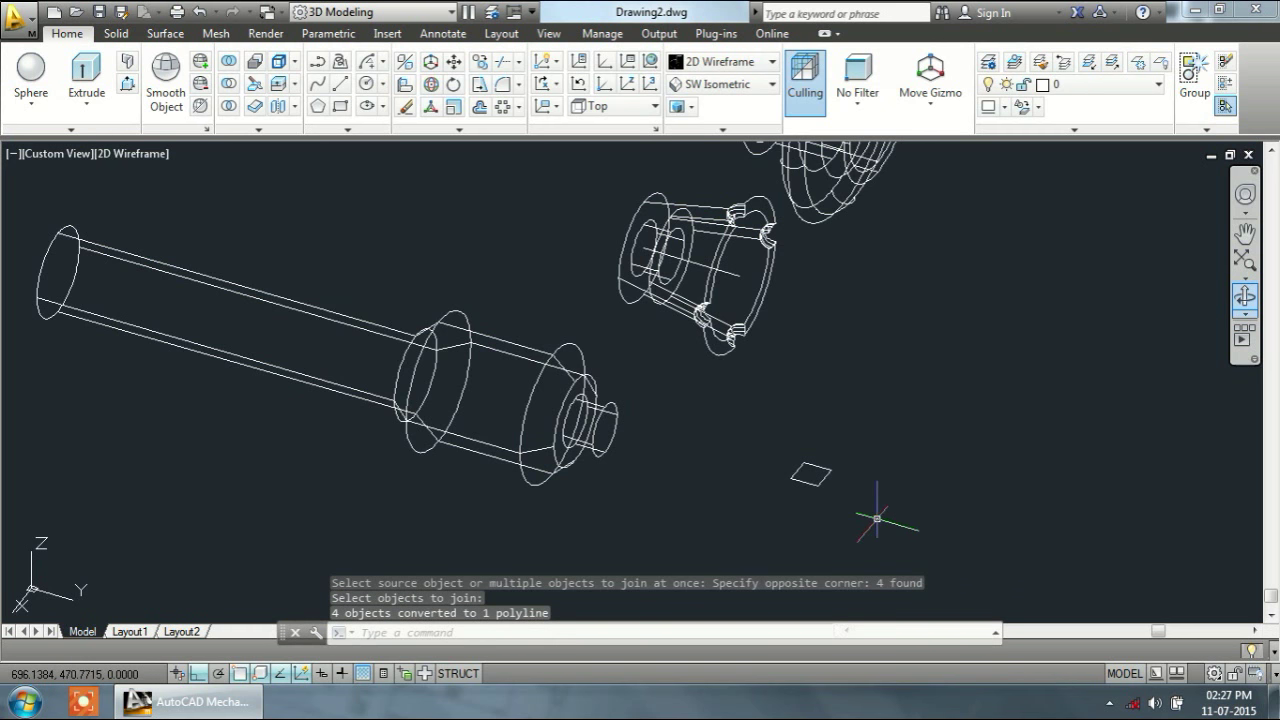
{"action": "type", "text": "ext"}
{"action": "key", "text": "Return"}
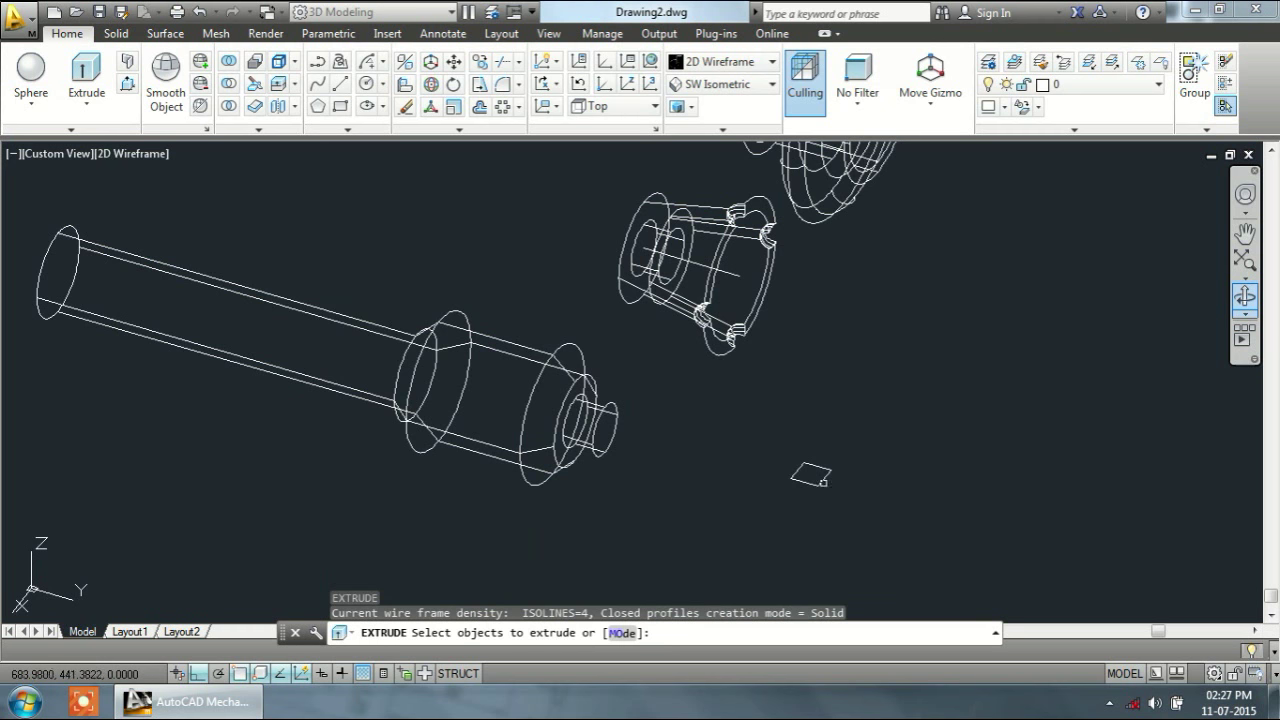
Step: Extrude the 12-unit square to a height of 35
{"action": "left_click", "coordinate": [801, 481]}
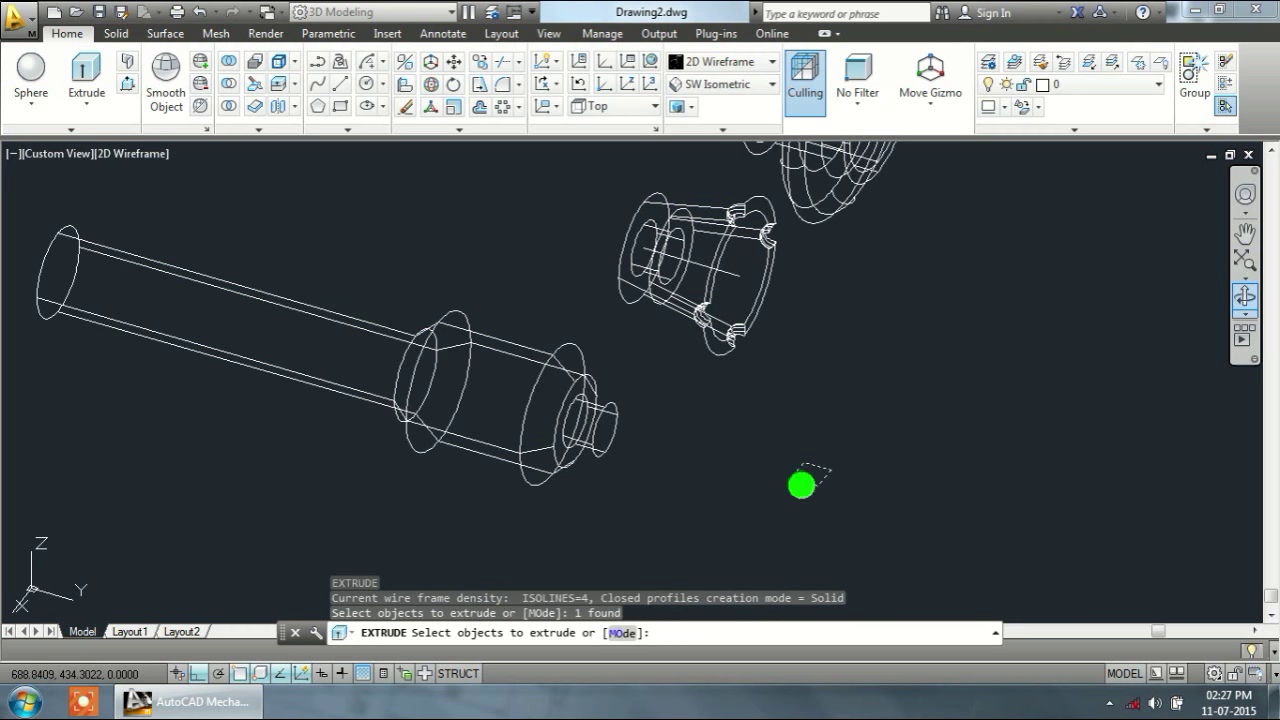
{"action": "right_click", "coordinate": [812, 488]}
{"action": "left_click", "coordinate": [852, 501]}
{"action": "type", "text": "35"}
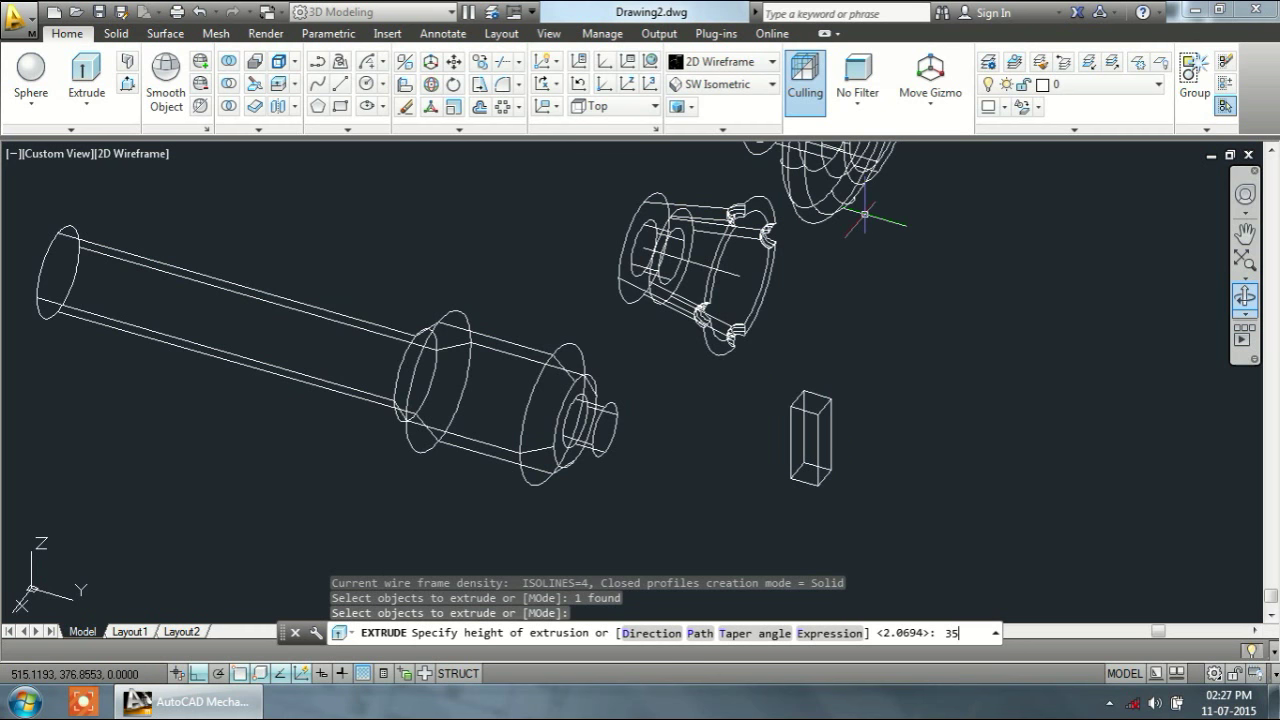
{"action": "key", "text": "Return"}
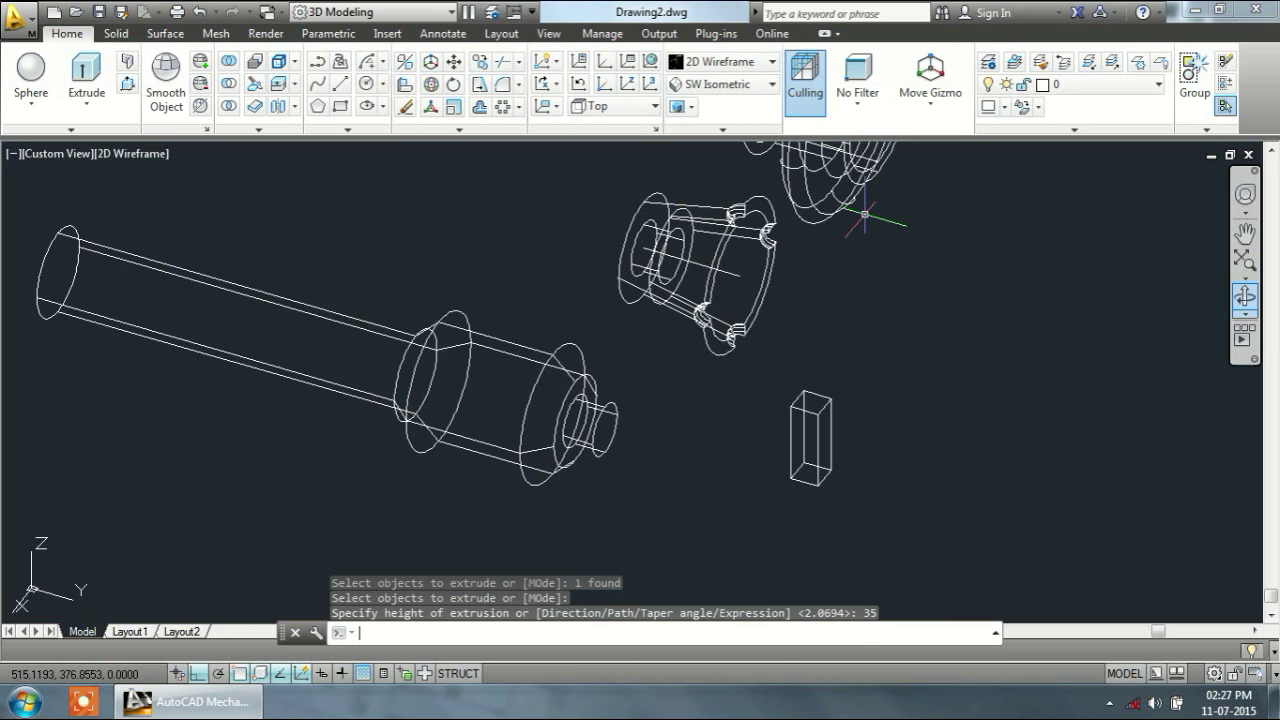
Step: Rotate the block 90° with 3DROTATE so it lies on its side
{"action": "type", "text": "3dr"}
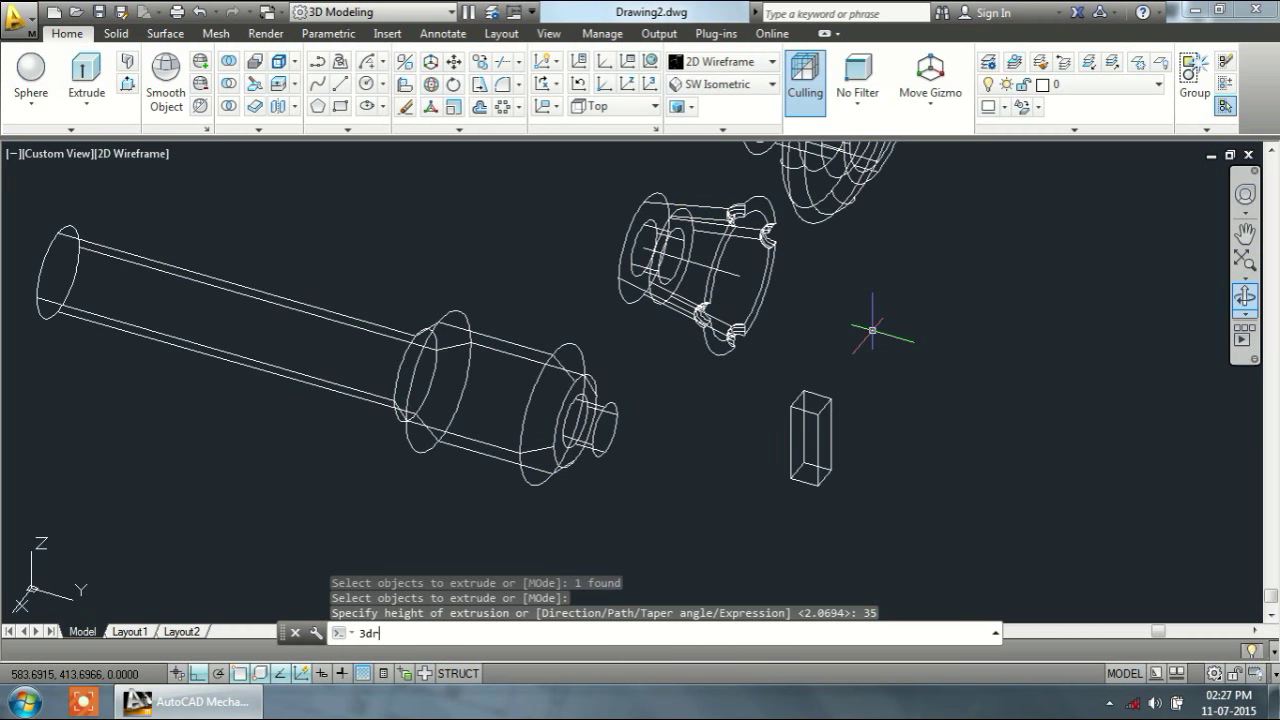
{"action": "type", "text": "otate"}
{"action": "key", "text": "Return"}
{"action": "left_click", "coordinate": [820, 406]}
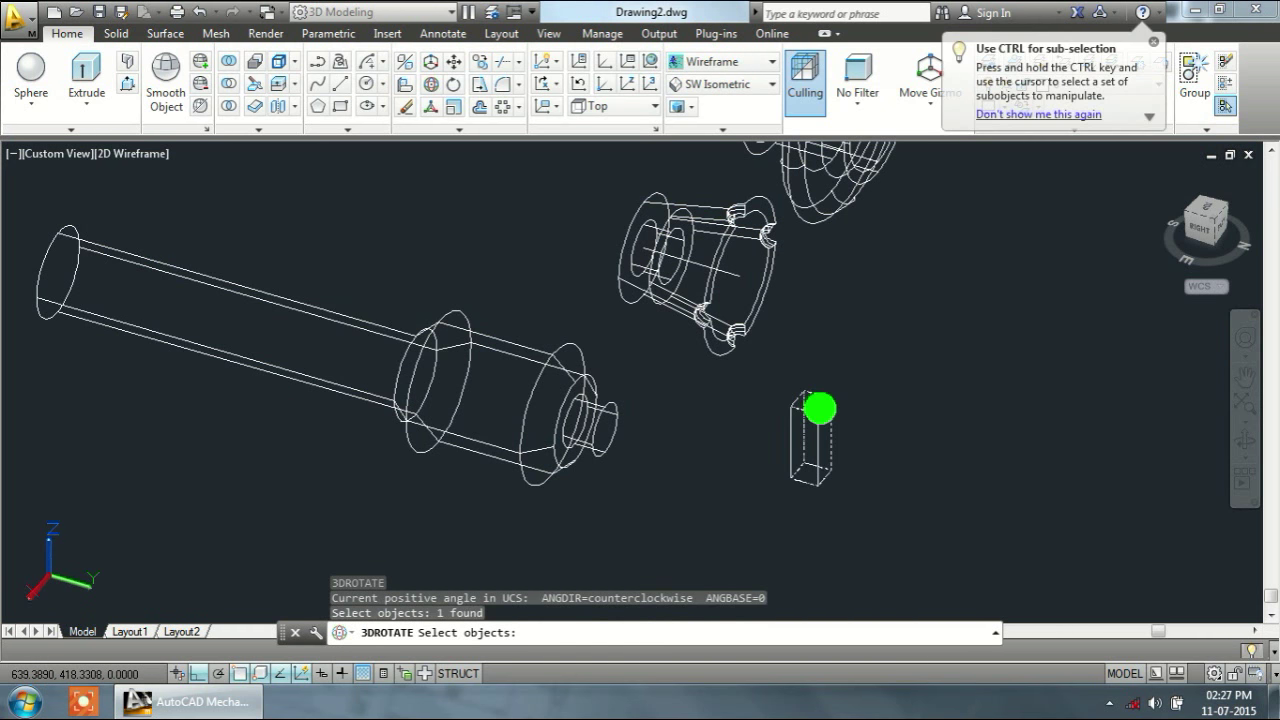
{"action": "key", "text": "Return"}
{"action": "left_click", "coordinate": [812, 437]}
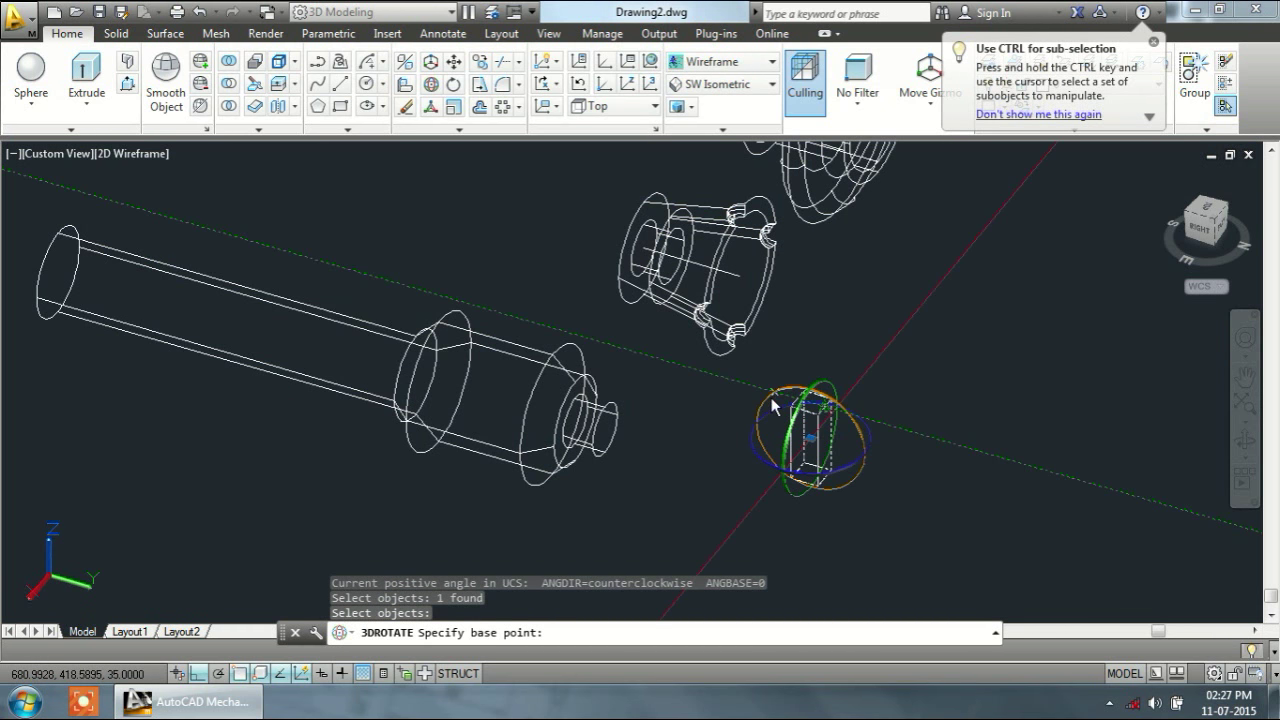
{"action": "left_click", "coordinate": [770, 398]}
{"action": "type", "text": "0"}
{"action": "key", "text": "Return"}
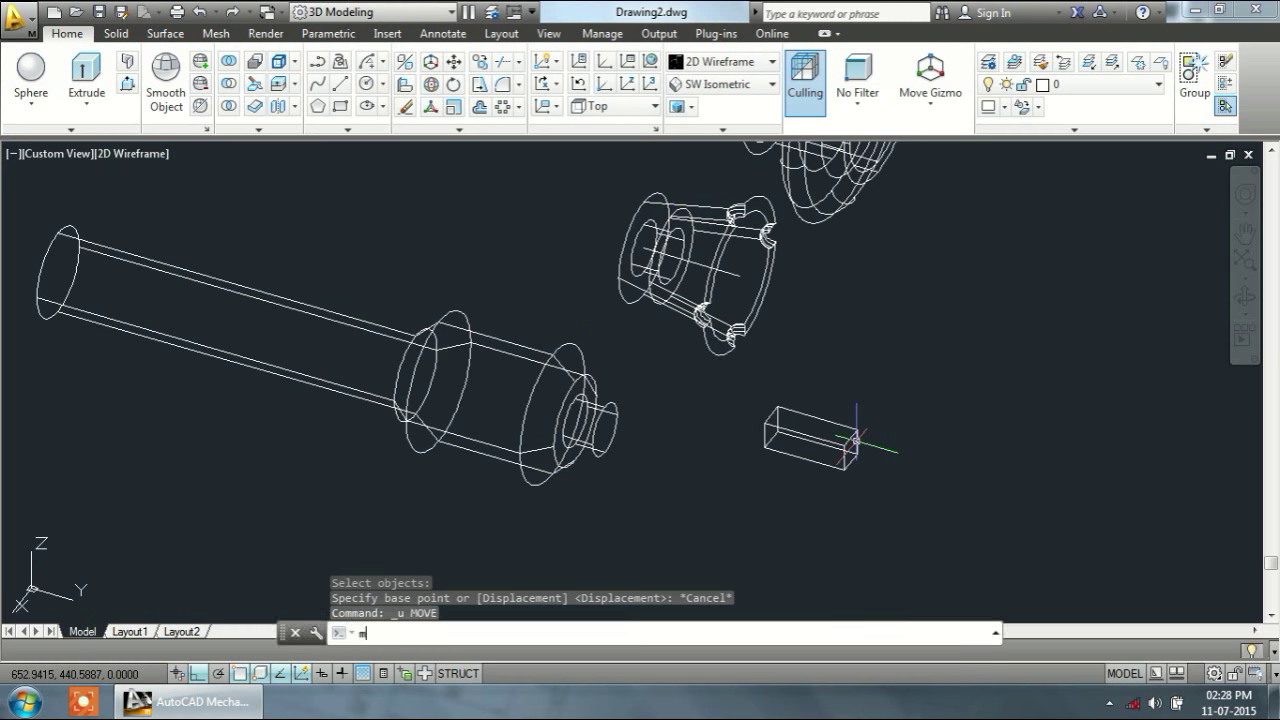
Step: Move the block from its end-edge midpoint to the centre of the shaft's end face
{"action": "type", "text": "m"}
{"action": "key", "text": "Return"}
{"action": "left_click", "coordinate": [855, 440]}
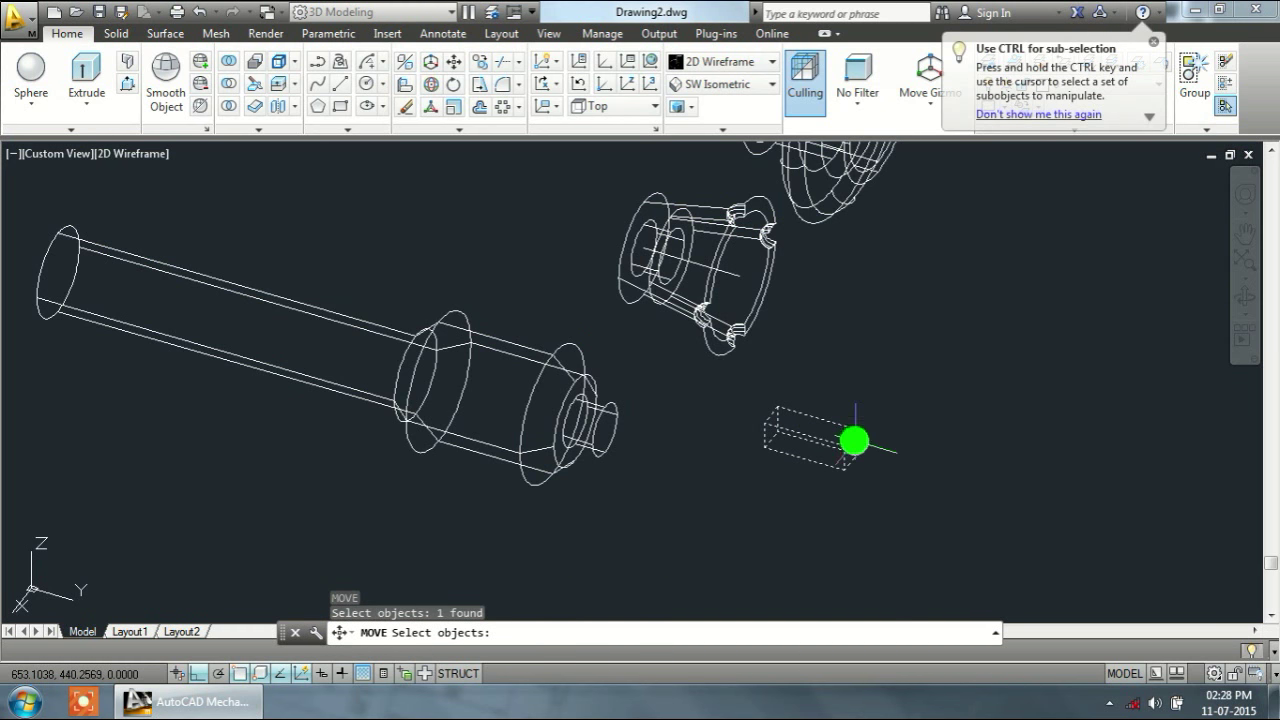
{"action": "key", "text": "Return"}
{"action": "scroll", "coordinate": [850, 442], "scroll_direction": "up", "scroll_amount": 2}
{"action": "scroll", "coordinate": [810, 445], "scroll_direction": "up", "scroll_amount": 4}
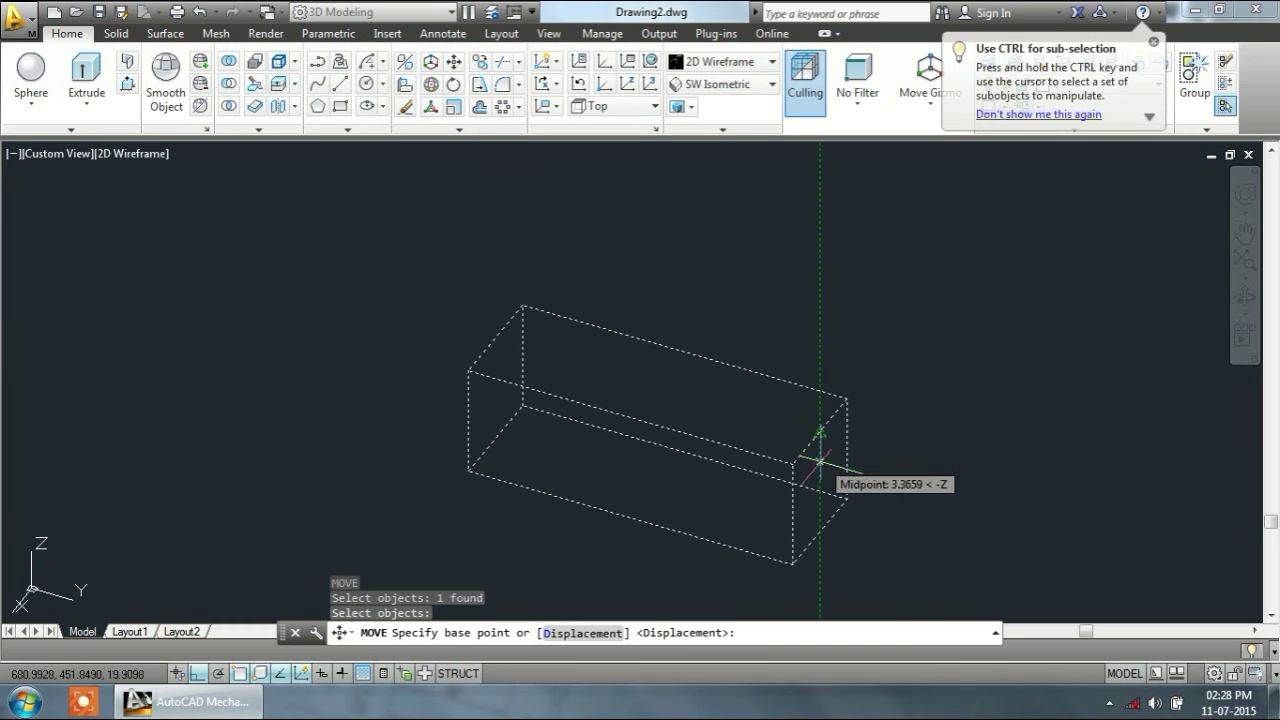
{"action": "left_click", "coordinate": [822, 487]}
{"action": "scroll", "coordinate": [640, 440], "scroll_direction": "down", "scroll_amount": 5}
{"action": "scroll", "coordinate": [630, 448], "scroll_direction": "up", "scroll_amount": 5}
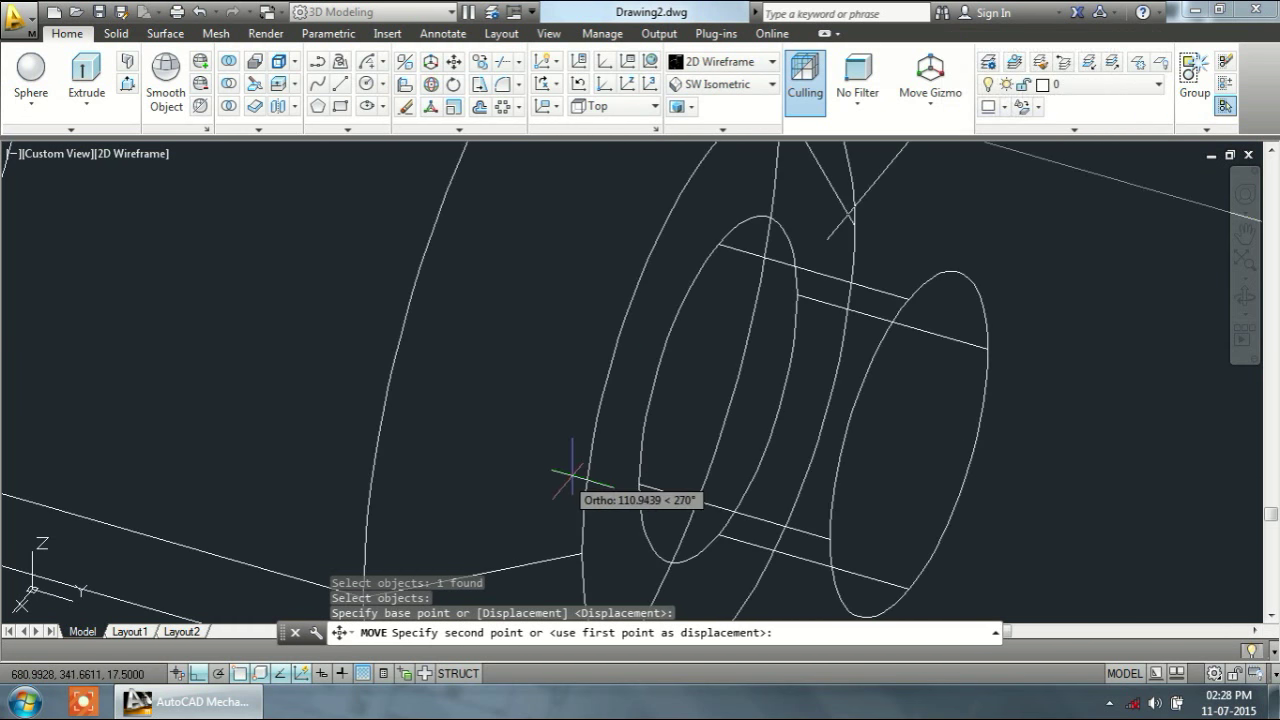
{"action": "left_click", "coordinate": [913, 436]}
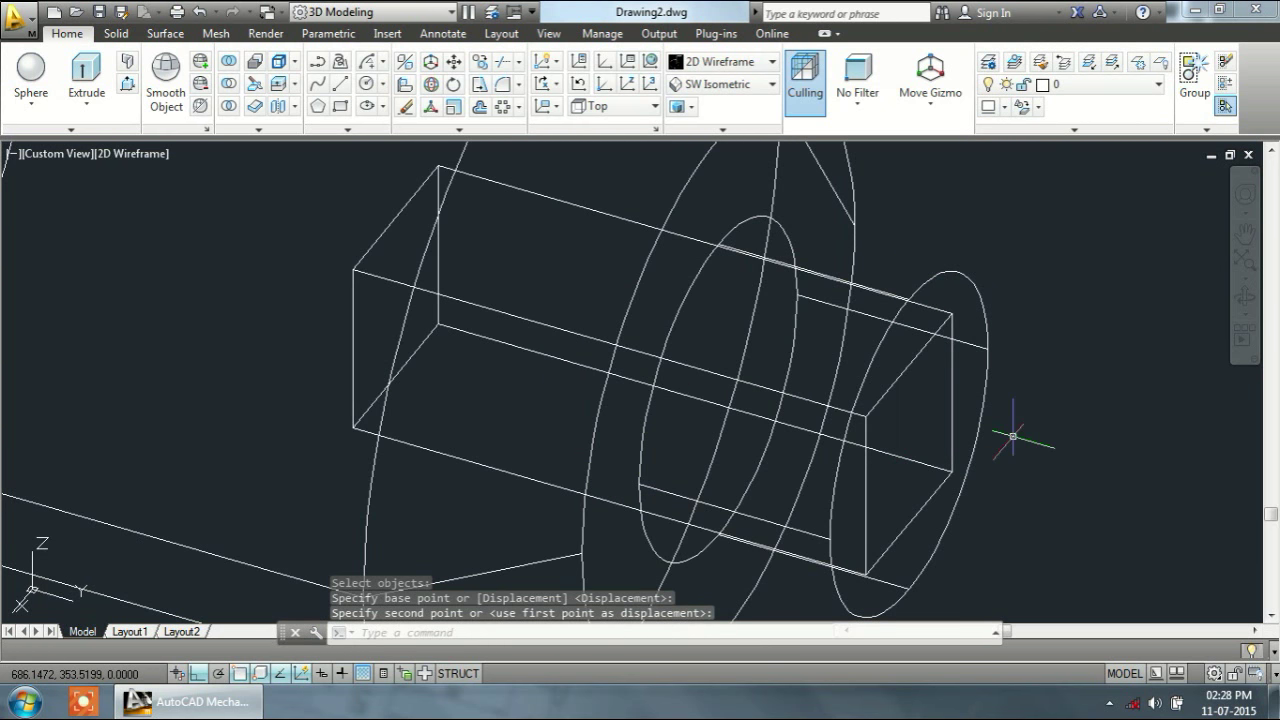
{"action": "scroll", "coordinate": [1013, 436], "scroll_direction": "down", "scroll_amount": 3}
{"action": "scroll", "coordinate": [949, 417], "scroll_direction": "down", "scroll_amount": 2}
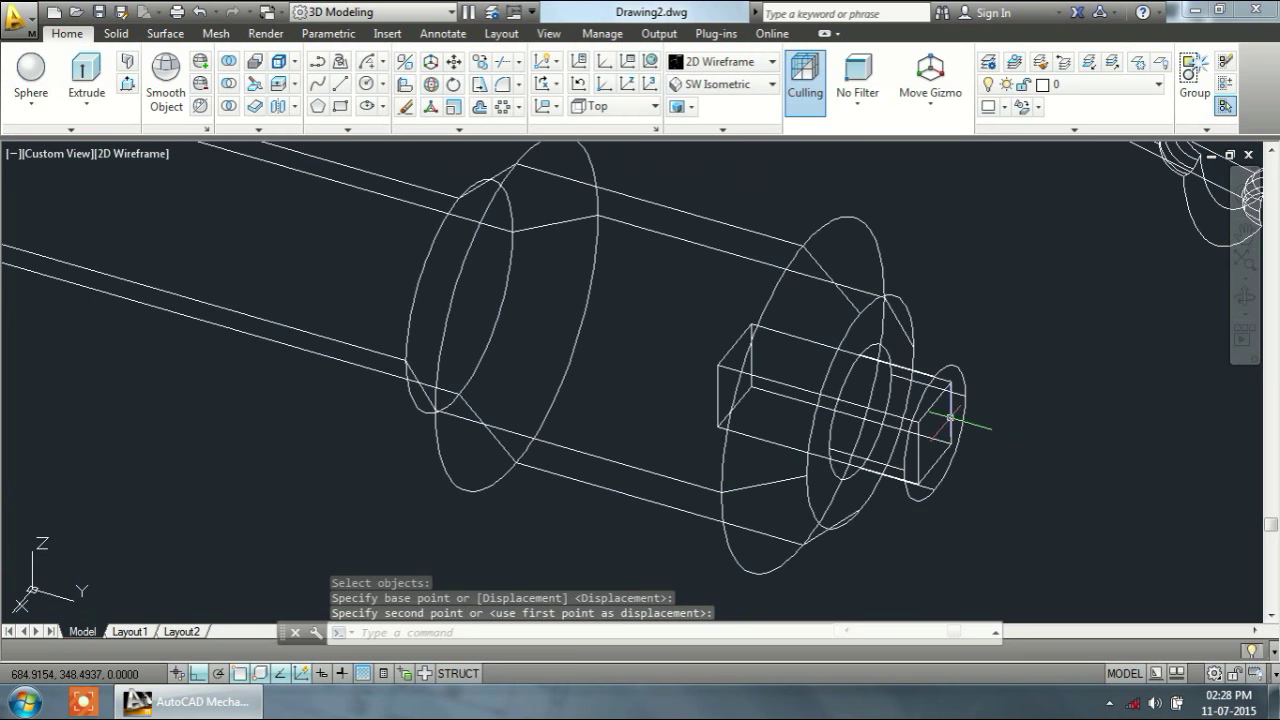
Step: Subtract the square box from the stepped shaft to leave a socket in its end
{"action": "type", "text": "su"}
{"action": "key", "text": "Return"}
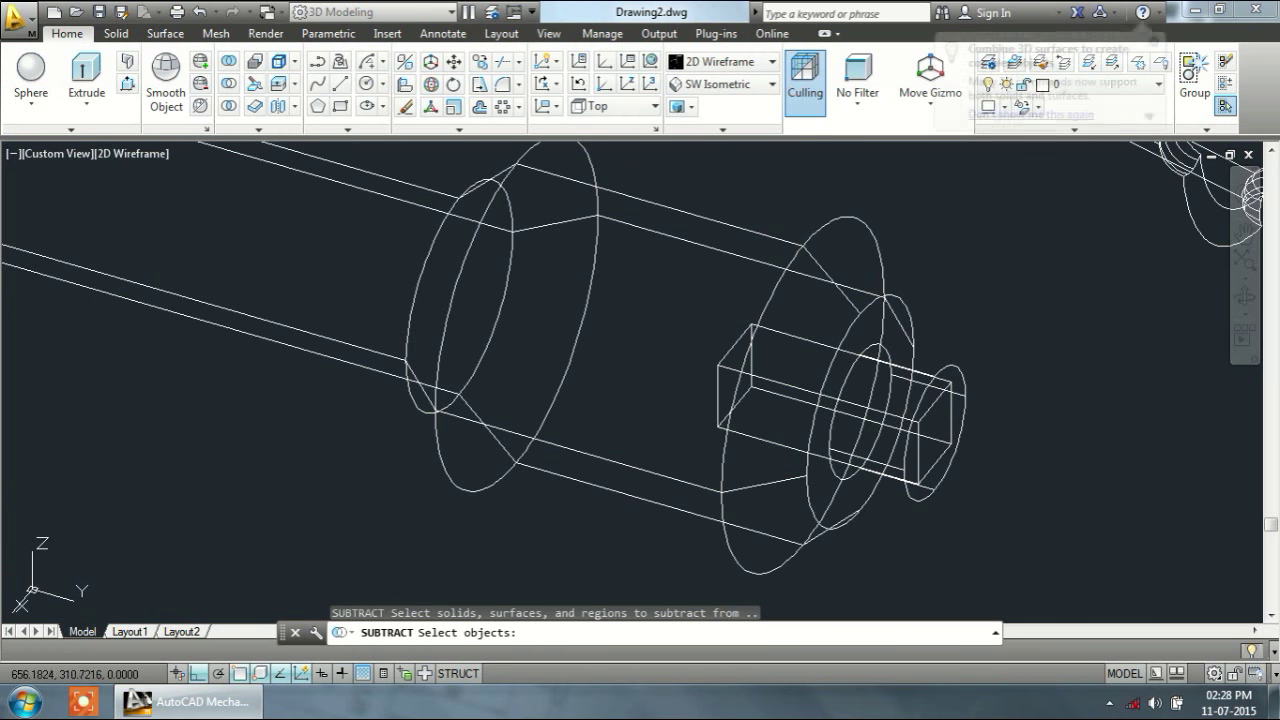
{"action": "left_click", "coordinate": [809, 239]}
{"action": "key", "text": "Return"}
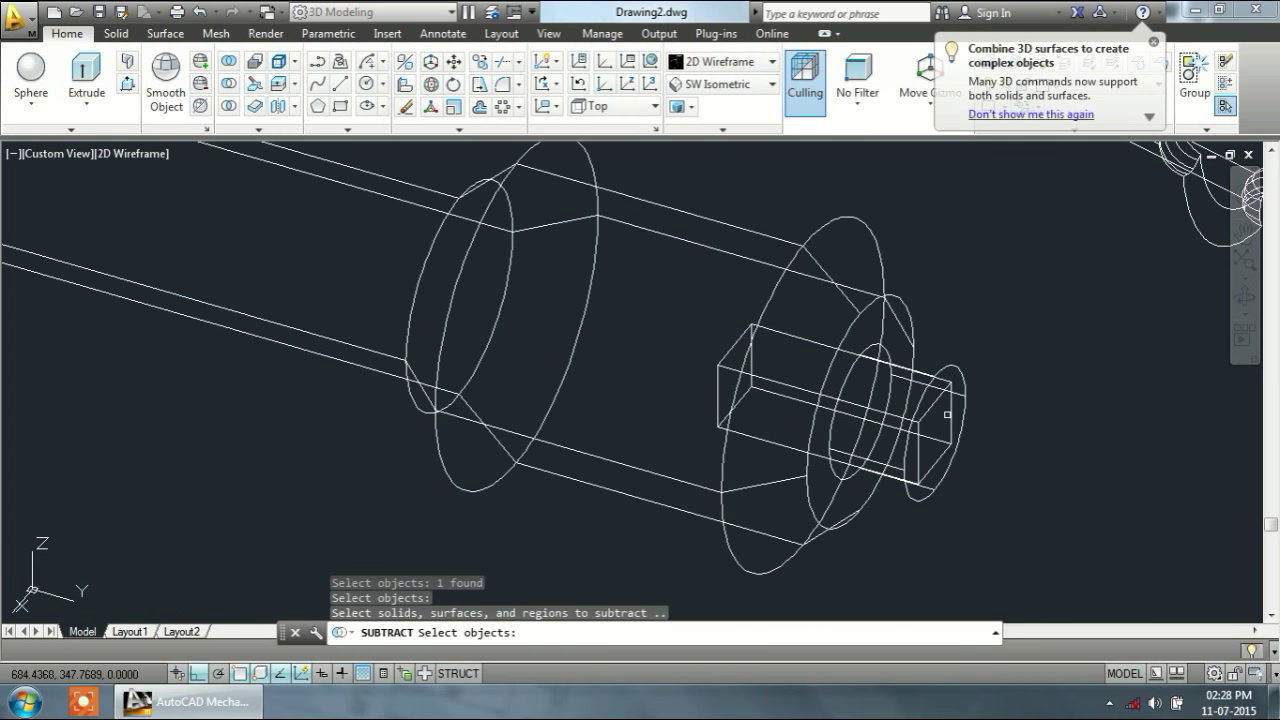
{"action": "left_click", "coordinate": [946, 418]}
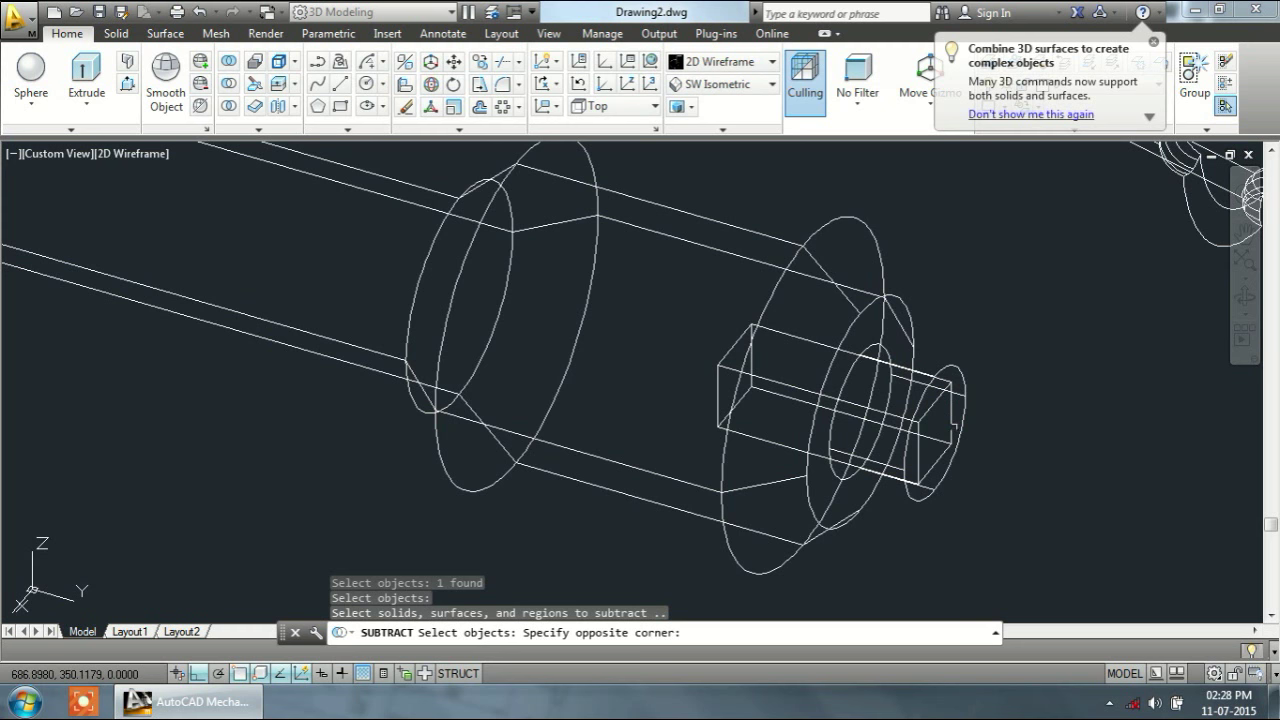
{"action": "left_click", "coordinate": [955, 425]}
{"action": "left_click", "coordinate": [951, 414]}
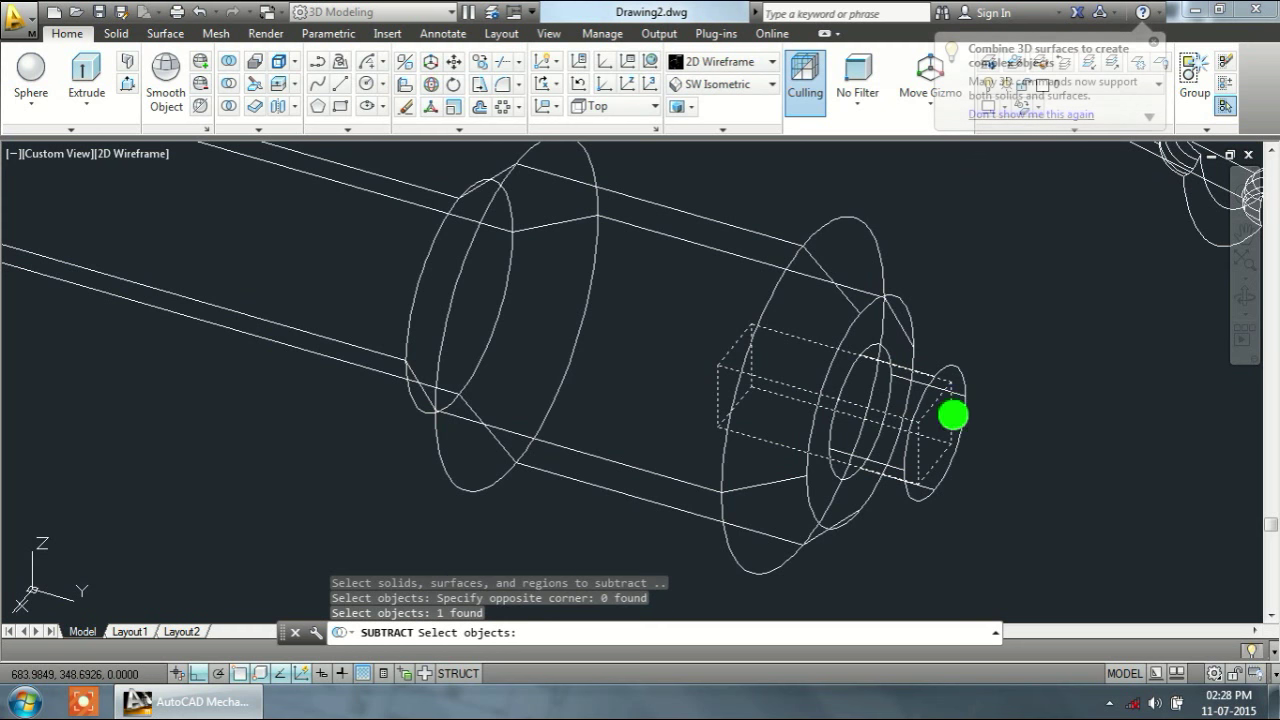
{"action": "scroll", "coordinate": [942, 425], "scroll_direction": "down", "scroll_amount": 3}
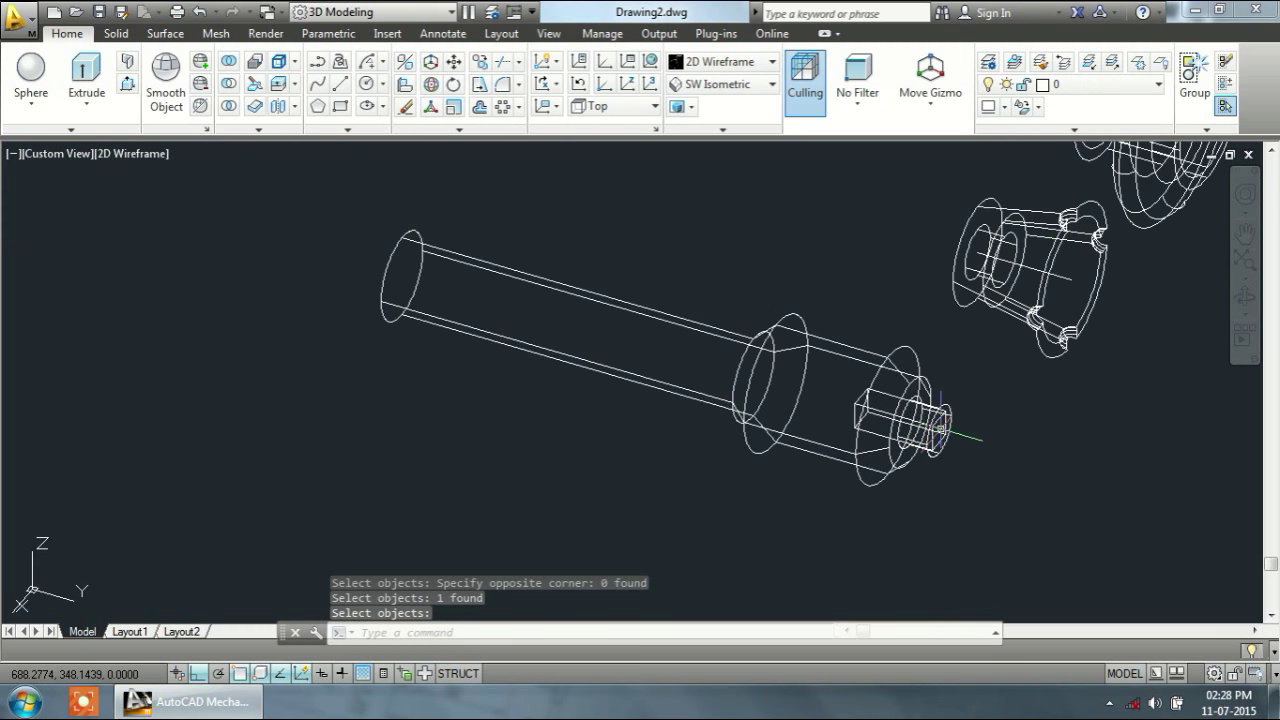
{"action": "key", "text": "Escape"}
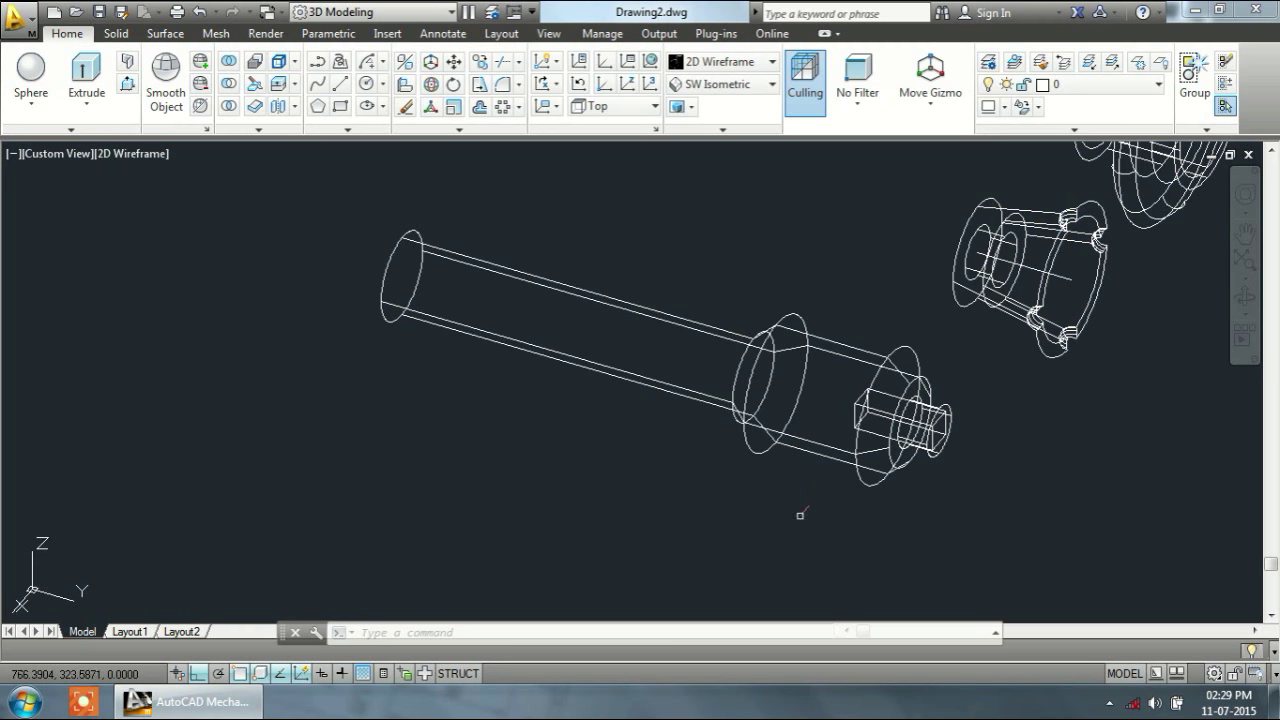
Step: Draw a 12-diameter circle below the shaft
{"action": "type", "text": "c"}
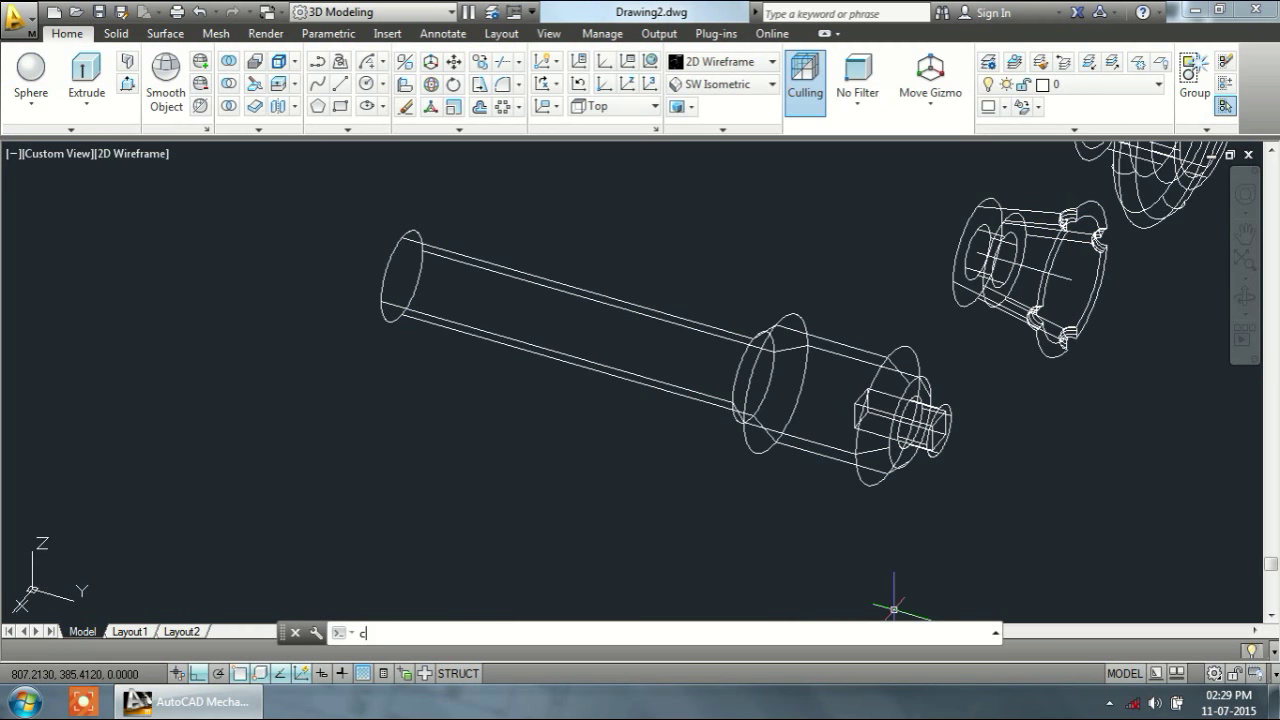
{"action": "key", "text": "Return"}
{"action": "left_click", "coordinate": [782, 540]}
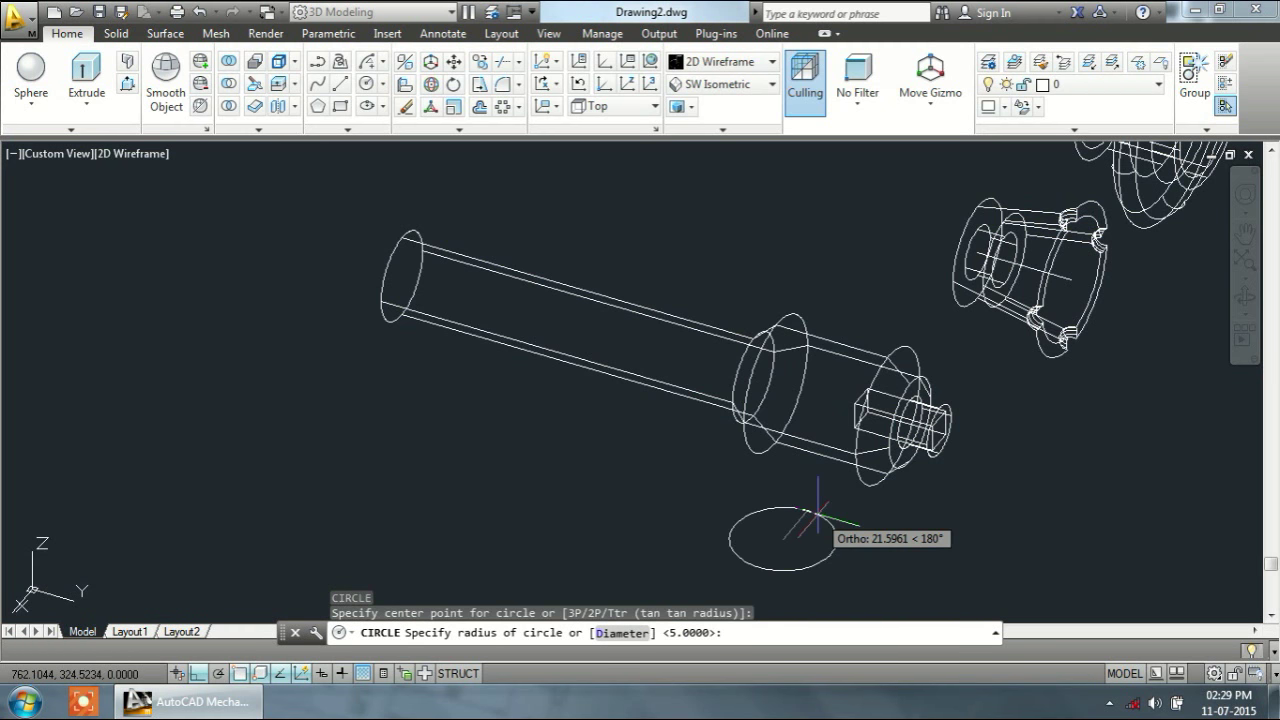
{"action": "type", "text": "d"}
{"action": "key", "text": "Return"}
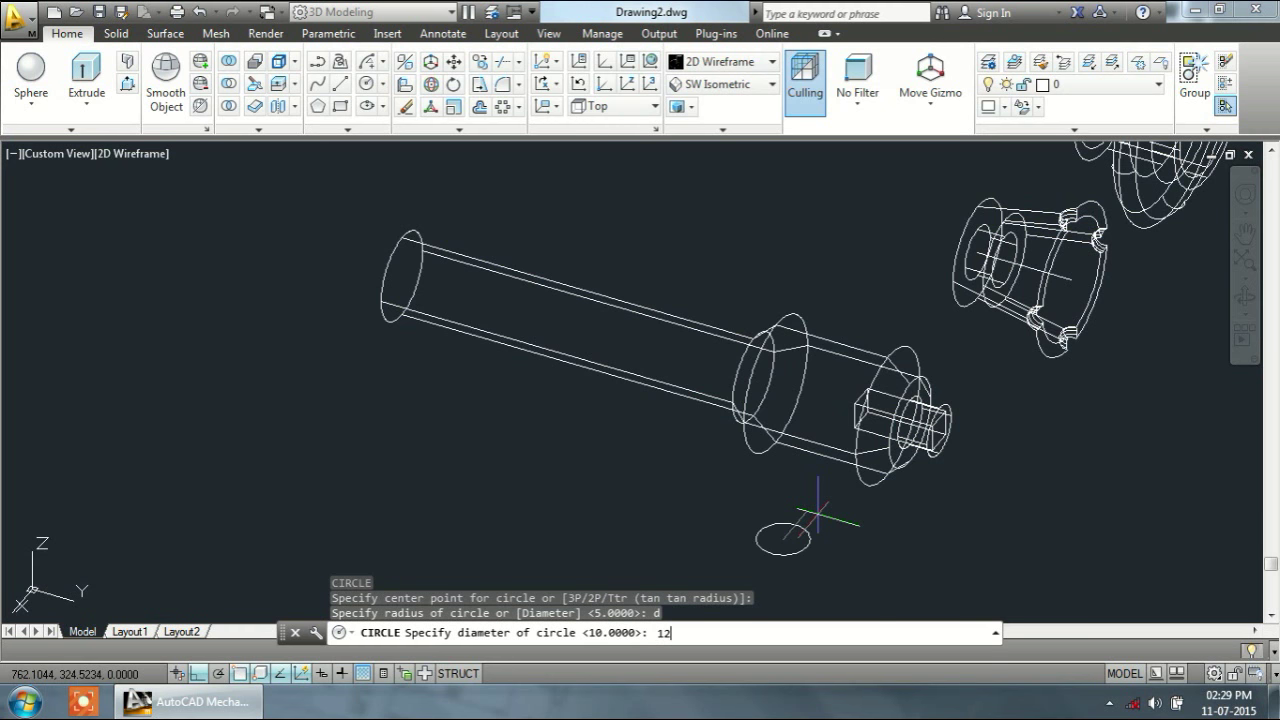
{"action": "key", "text": "Return"}
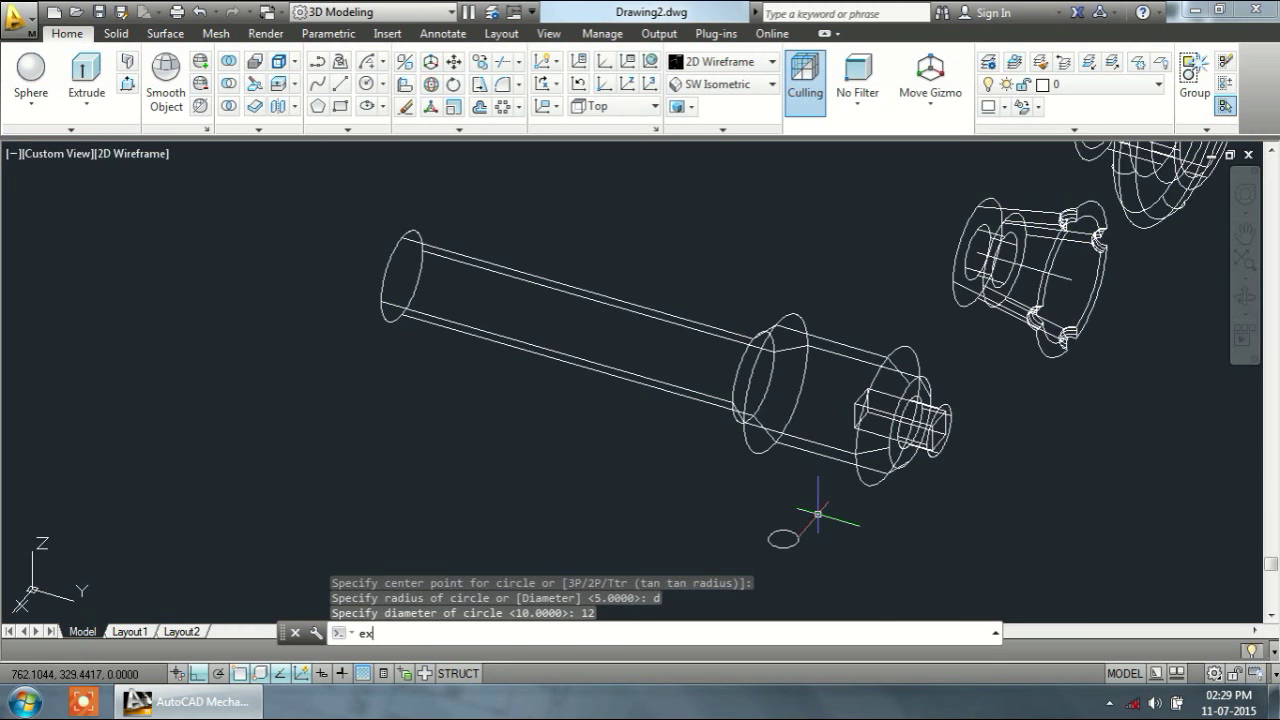
Step: Extrude the circle 15 units into a short cylindrical pin
{"action": "key", "text": "Return"}
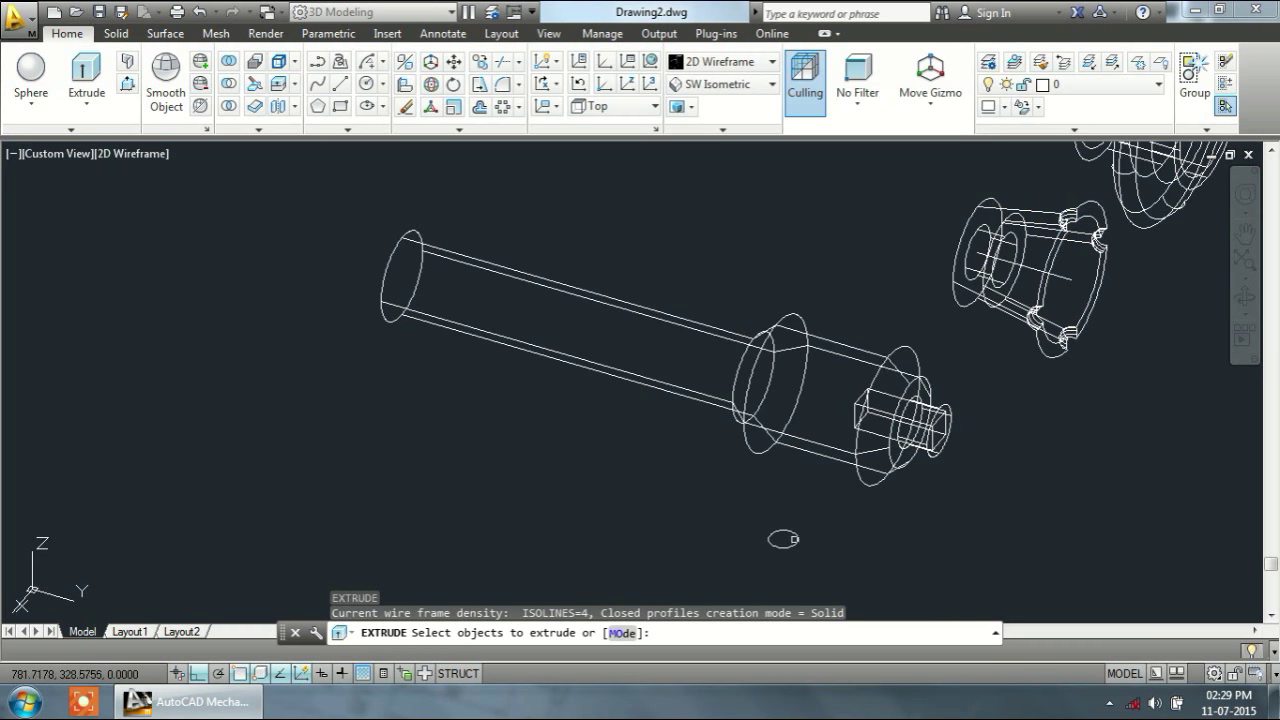
{"action": "left_click", "coordinate": [798, 537]}
{"action": "right_click", "coordinate": [793, 533]}
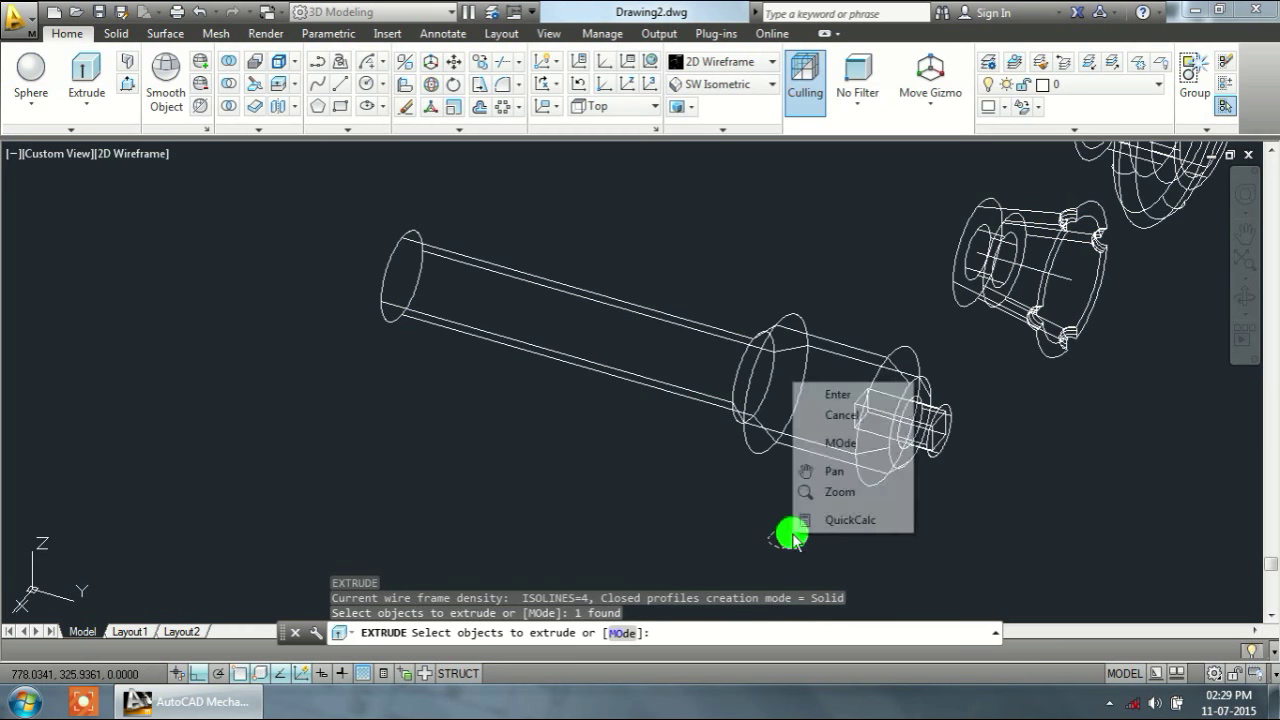
{"action": "left_click", "coordinate": [838, 396]}
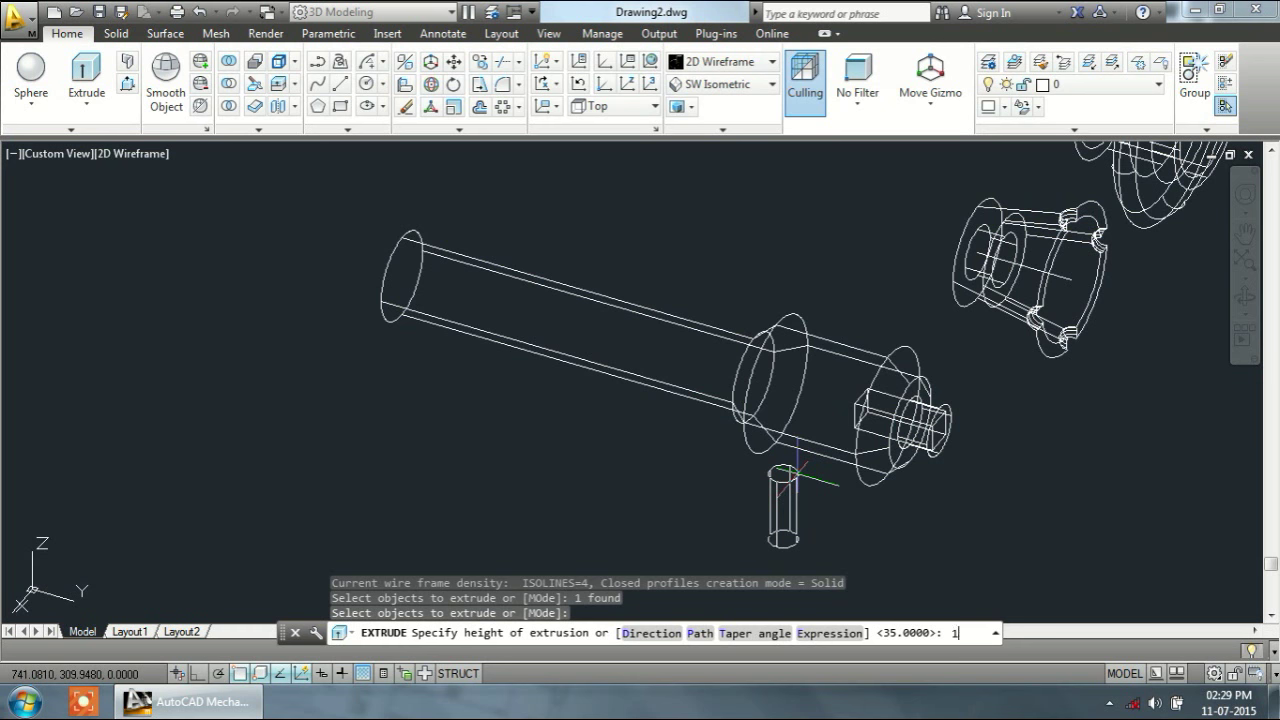
{"action": "type", "text": "5"}
{"action": "key", "text": "Return"}
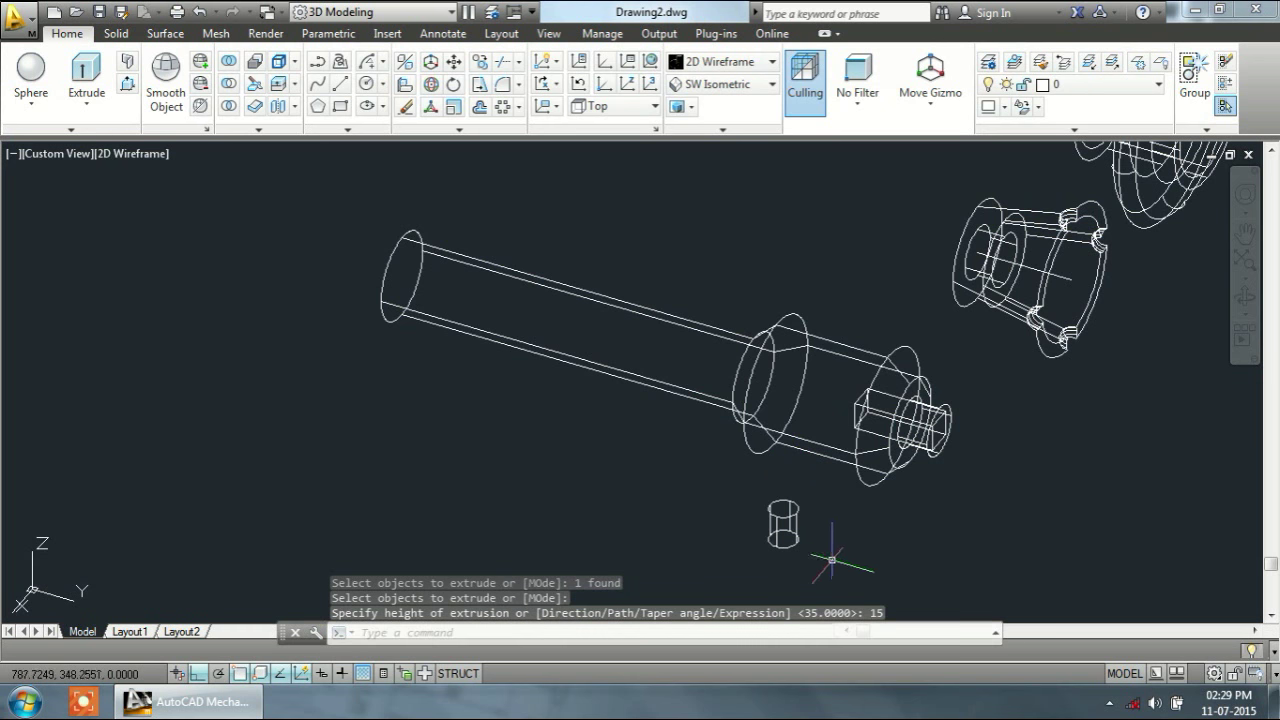
Step: Rotate the pin 90° with 3DROTATE so it lies on its side
{"action": "type", "text": "3dr"}
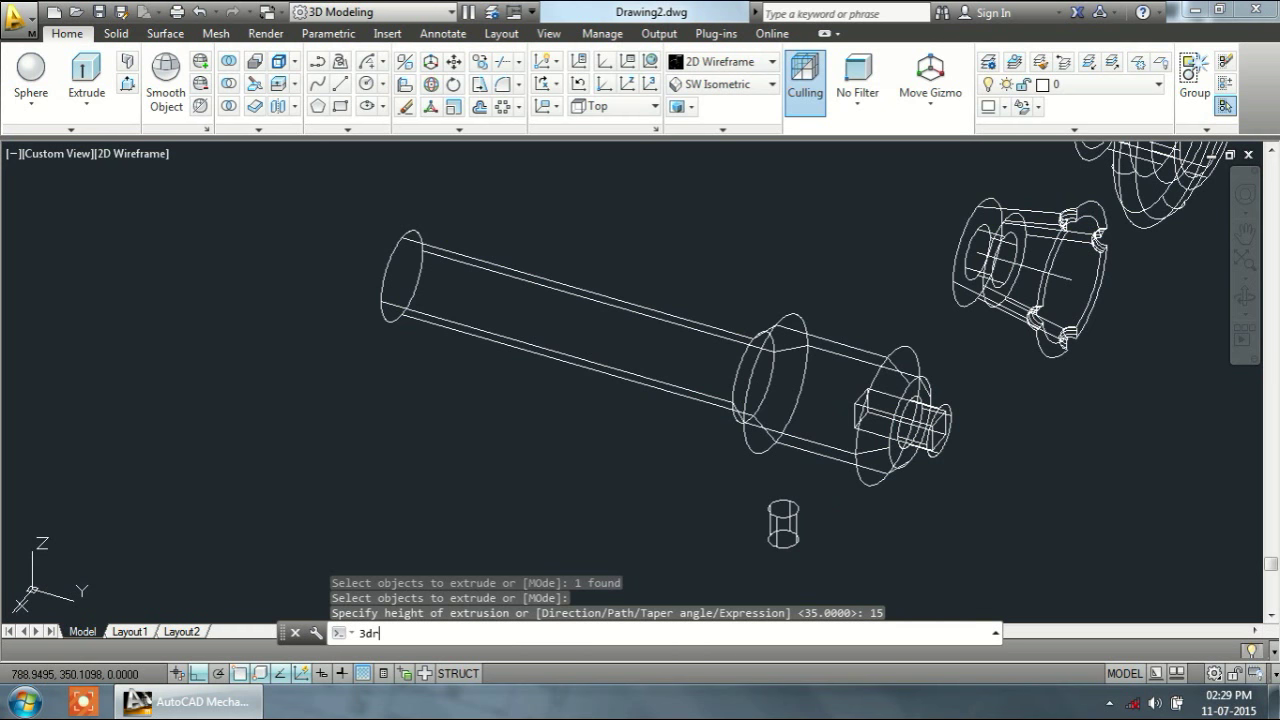
{"action": "key", "text": "Return"}
{"action": "left_click", "coordinate": [780, 518]}
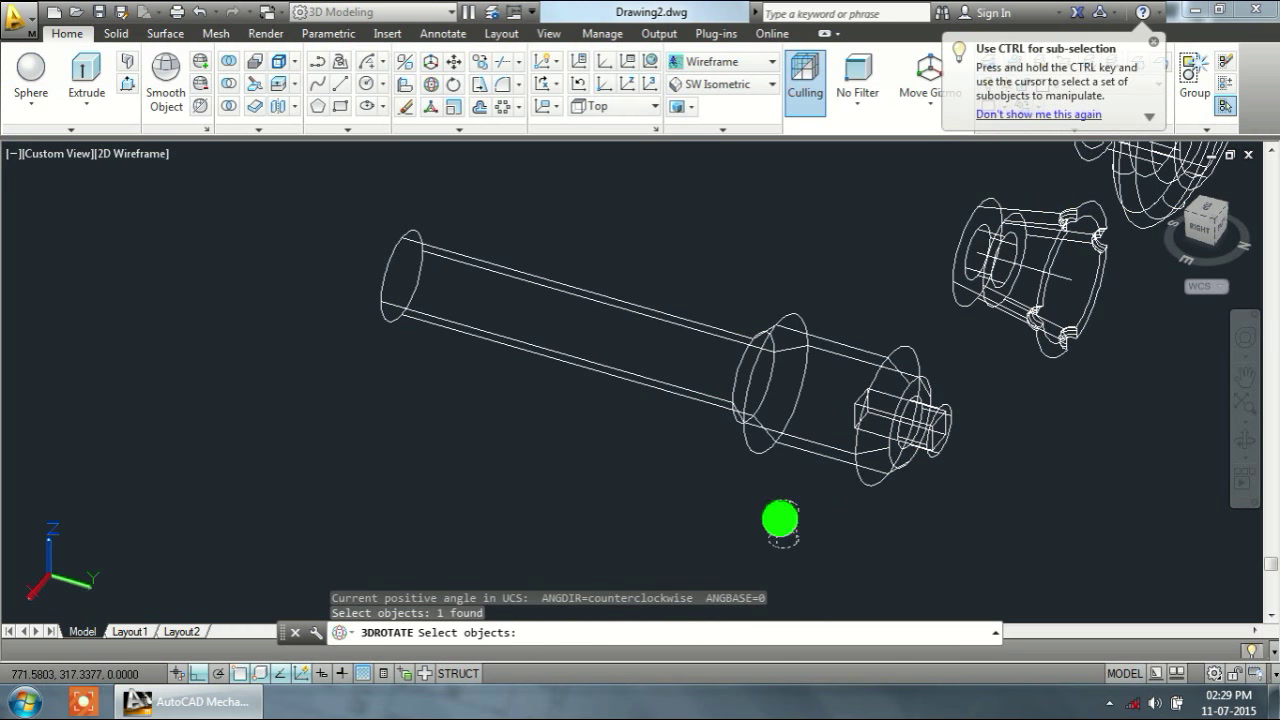
{"action": "key", "text": "Return"}
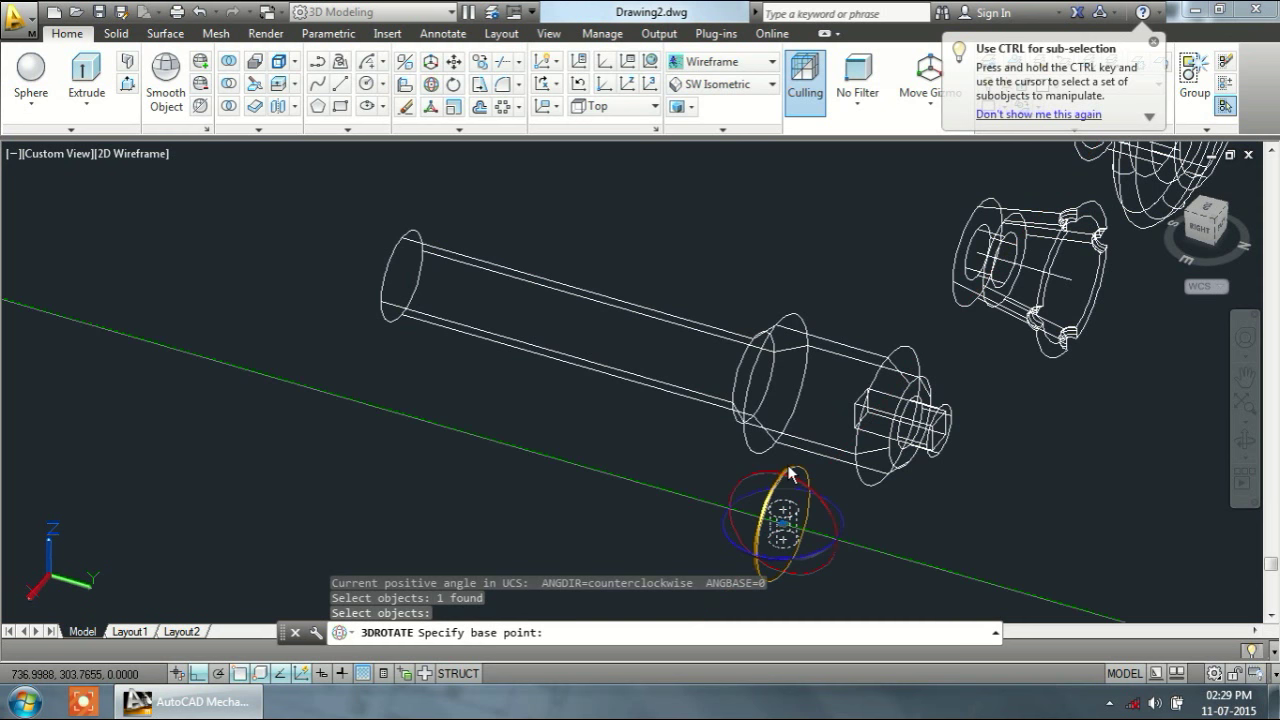
{"action": "left_click", "coordinate": [786, 466]}
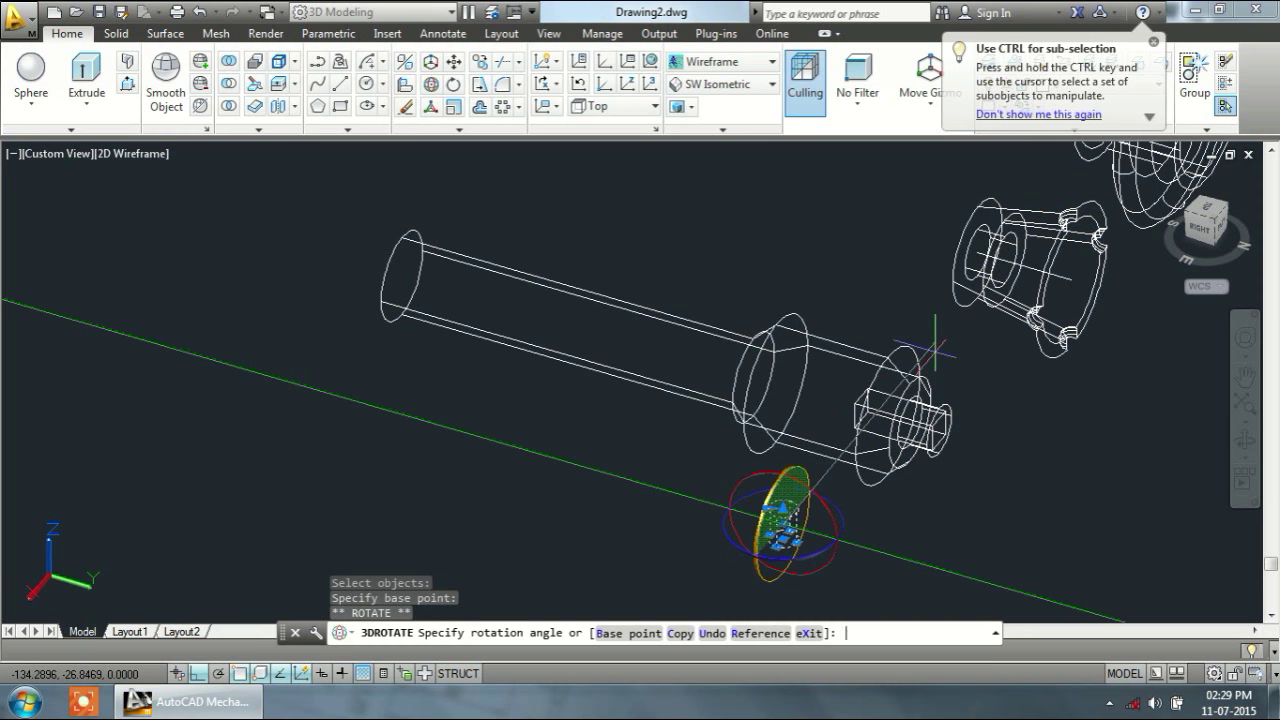
{"action": "type", "text": "90"}
{"action": "key", "text": "Return"}
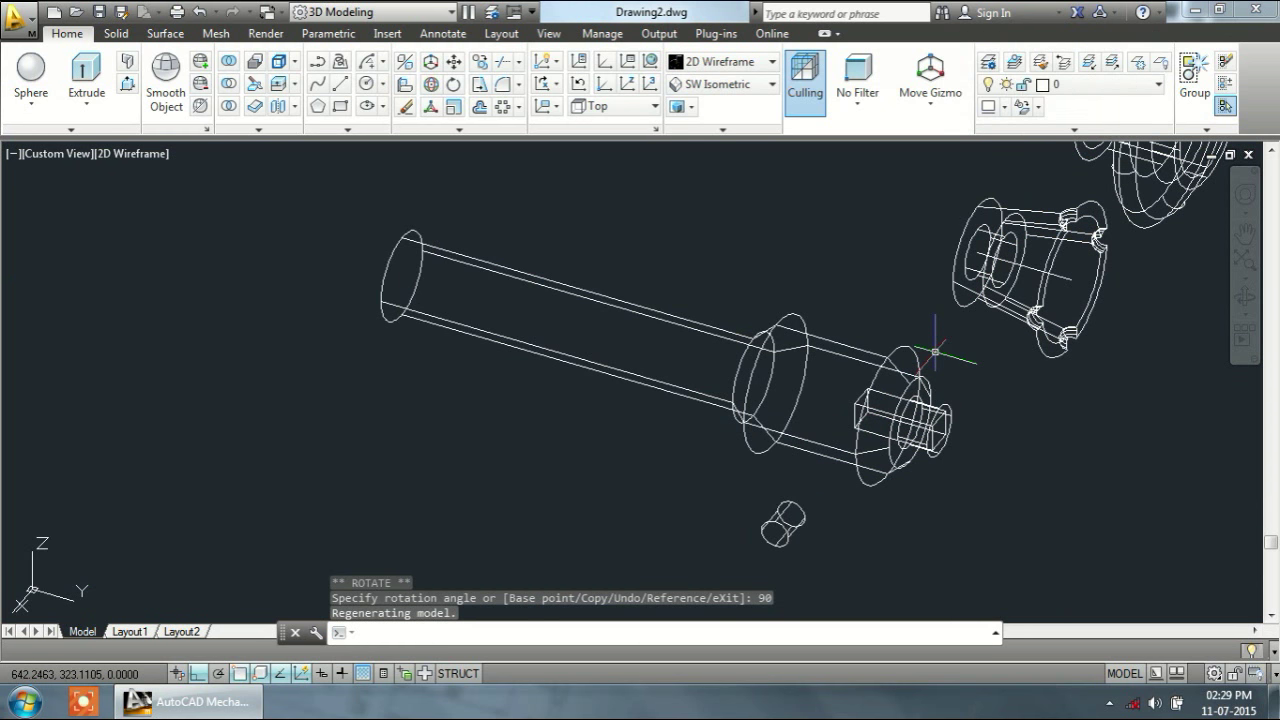
{"action": "type", "text": "m"}
Step: Begin moving the pin, using its centre as the base point
{"action": "key", "text": "Return"}
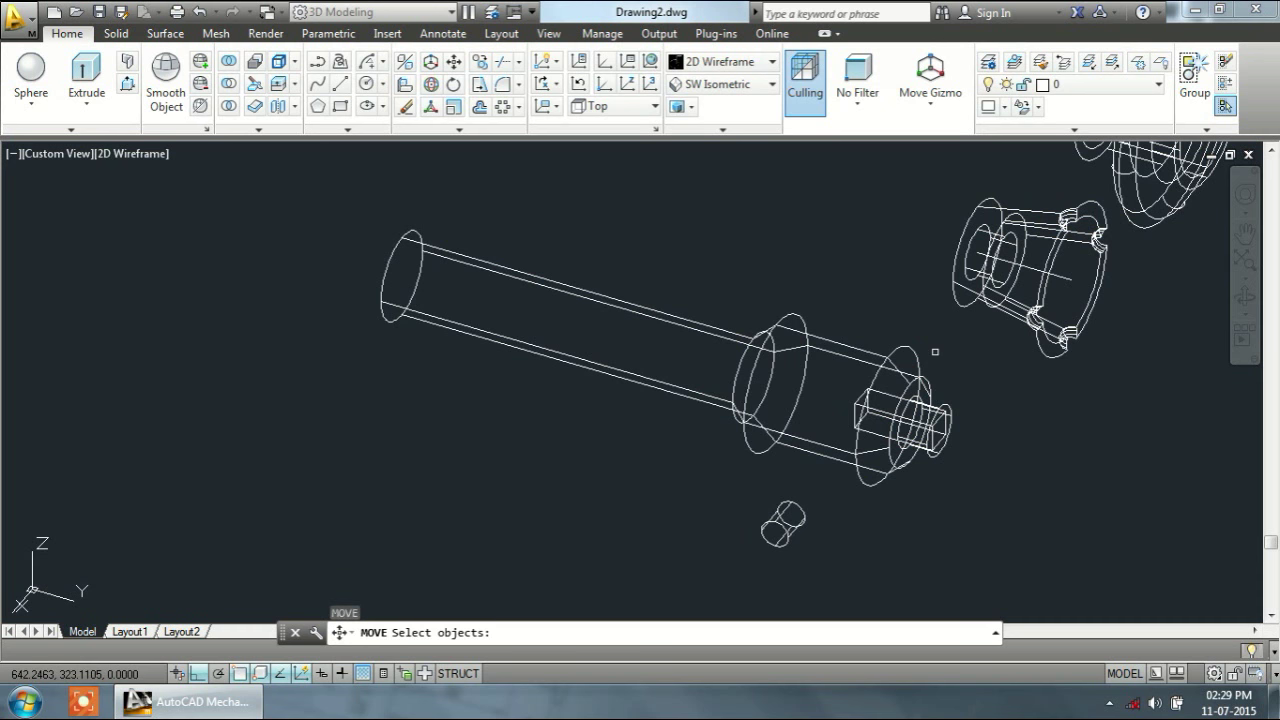
{"action": "left_click", "coordinate": [789, 524]}
{"action": "key", "text": "Return"}
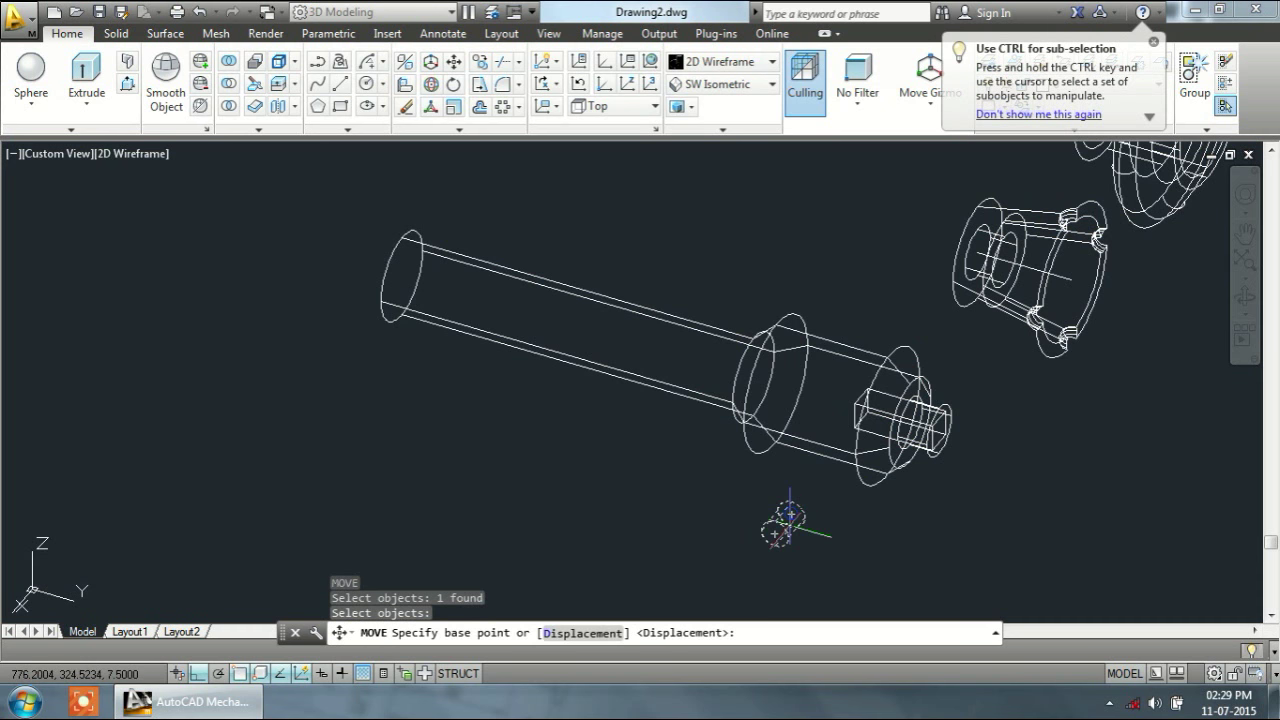
{"action": "left_click", "coordinate": [778, 530]}
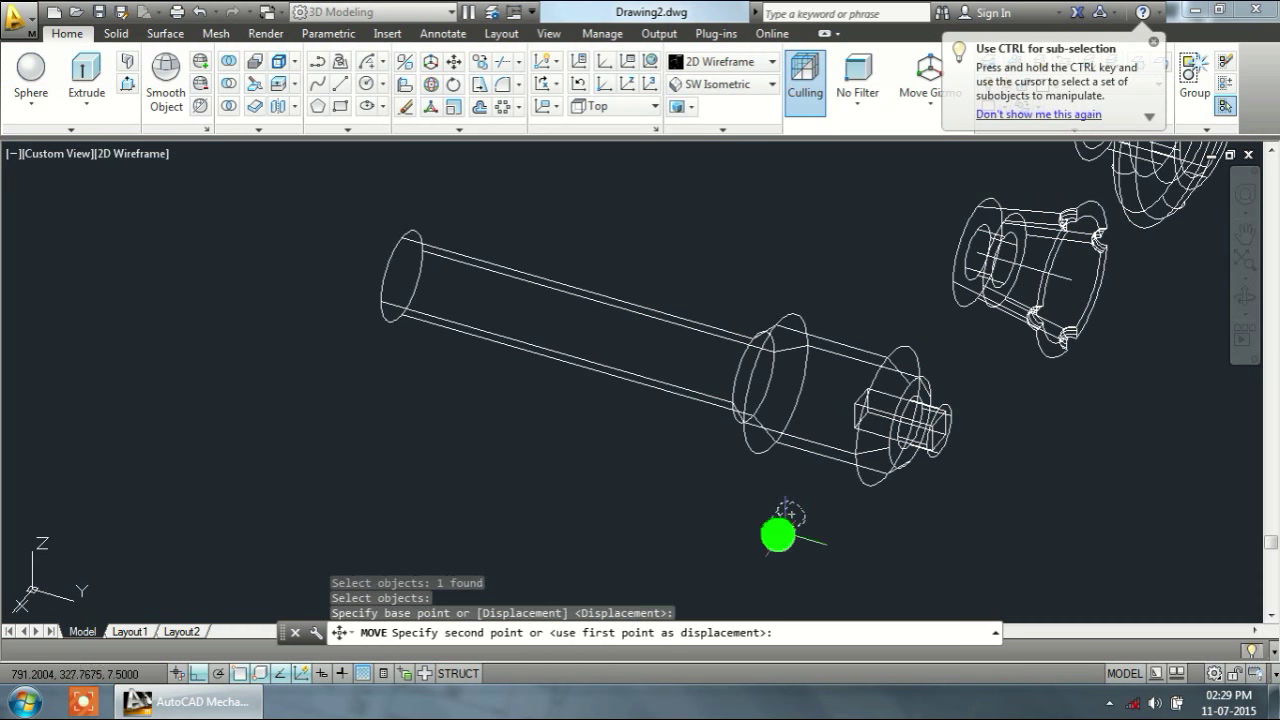
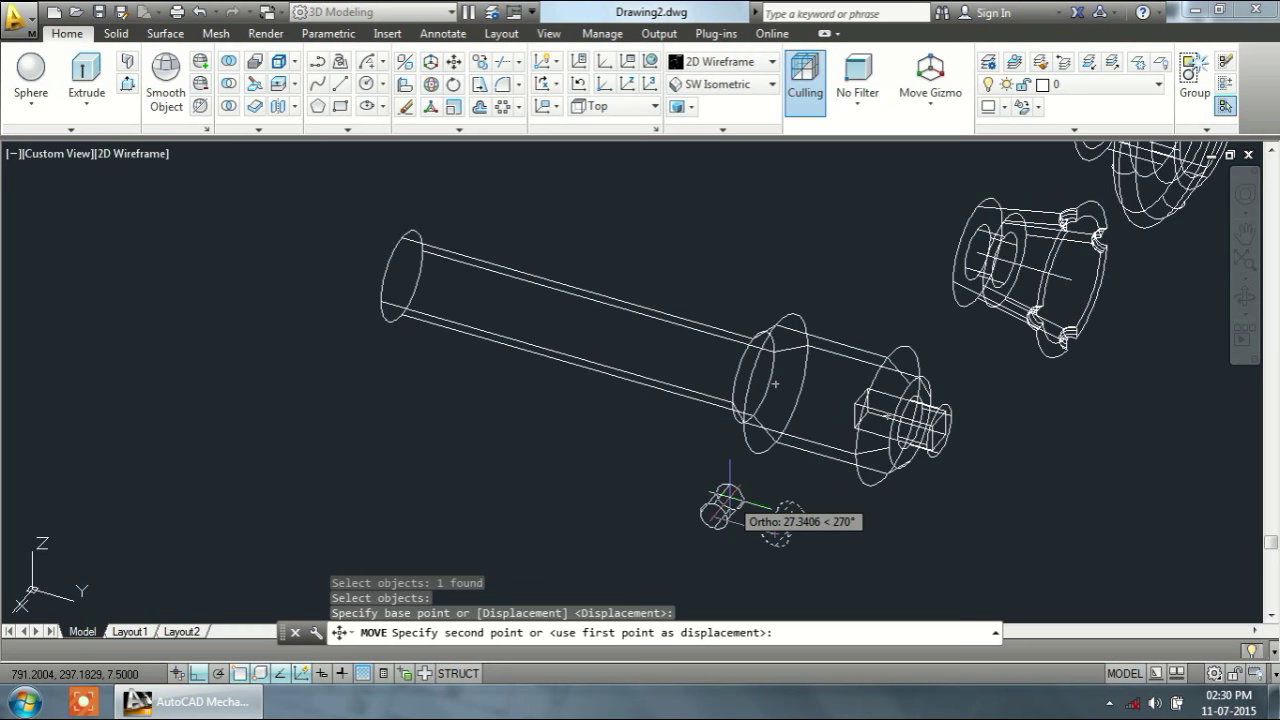
Step: Draw guide lines of 32.5 and 25 from the flange centre
{"action": "scroll", "coordinate": [729, 497], "scroll_direction": "up", "scroll_amount": 2}
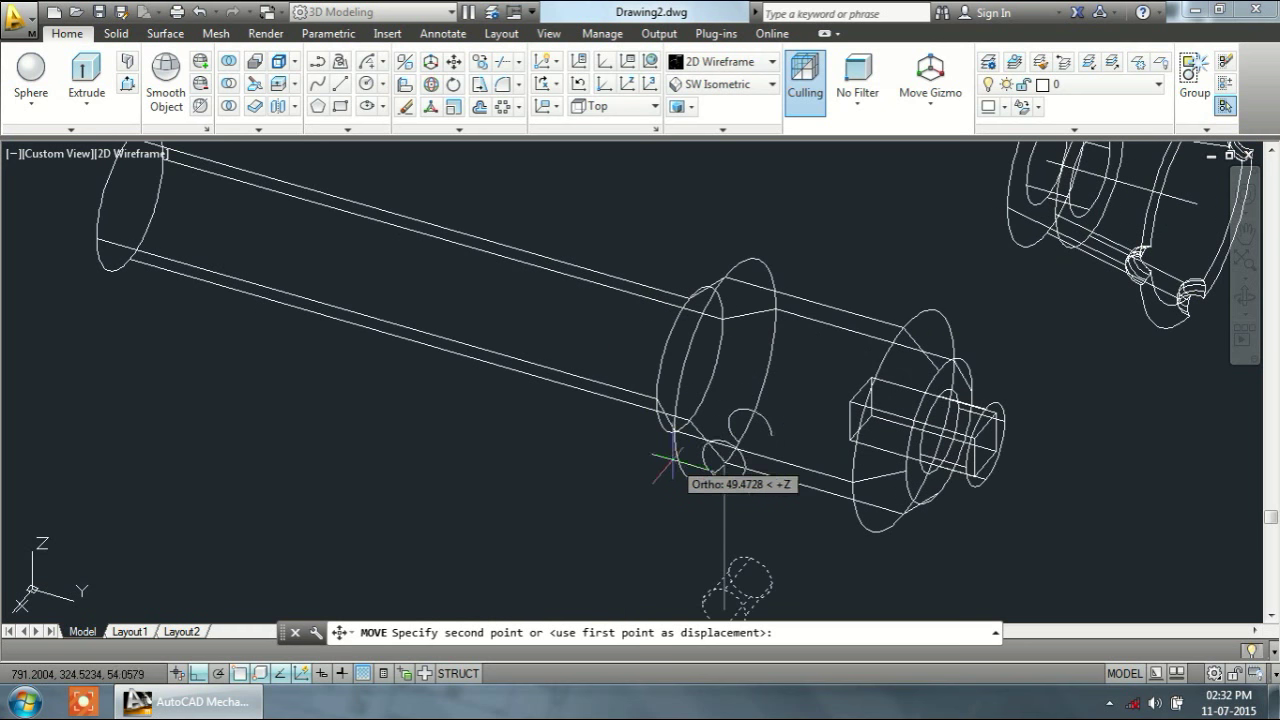
{"action": "key", "text": "Escape"}
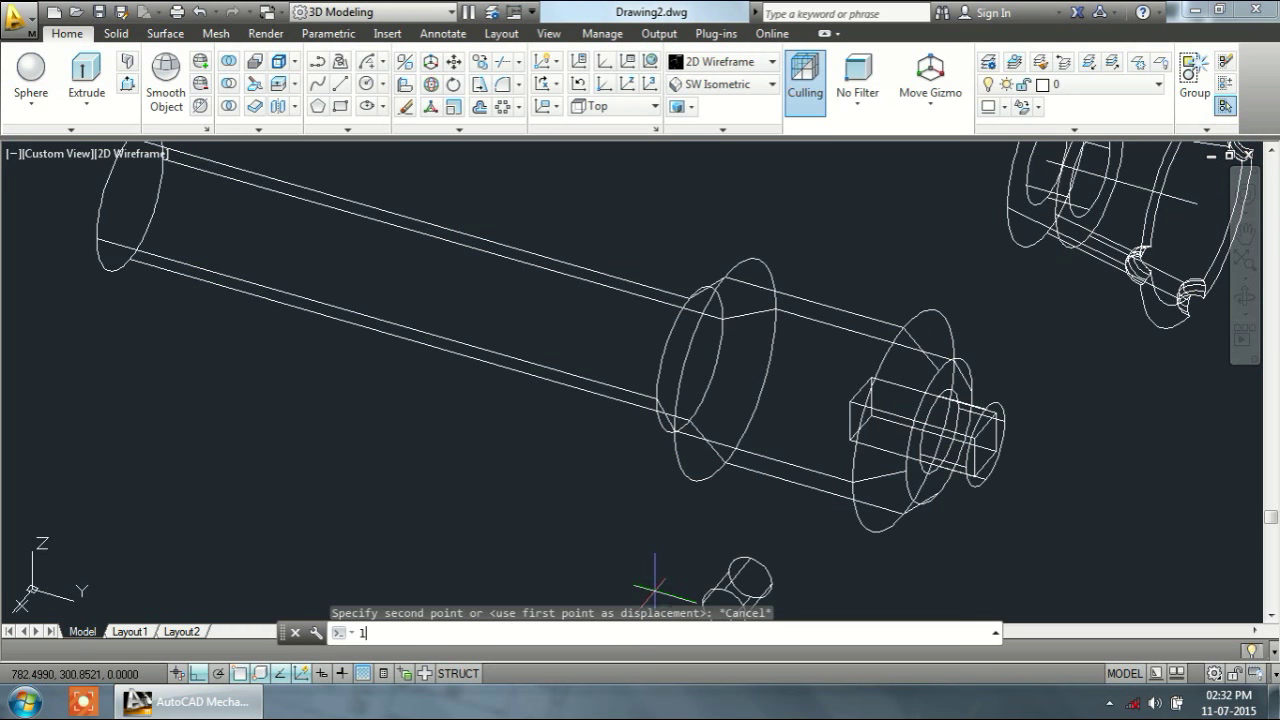
{"action": "key", "text": "Return"}
{"action": "left_click", "coordinate": [731, 365]}
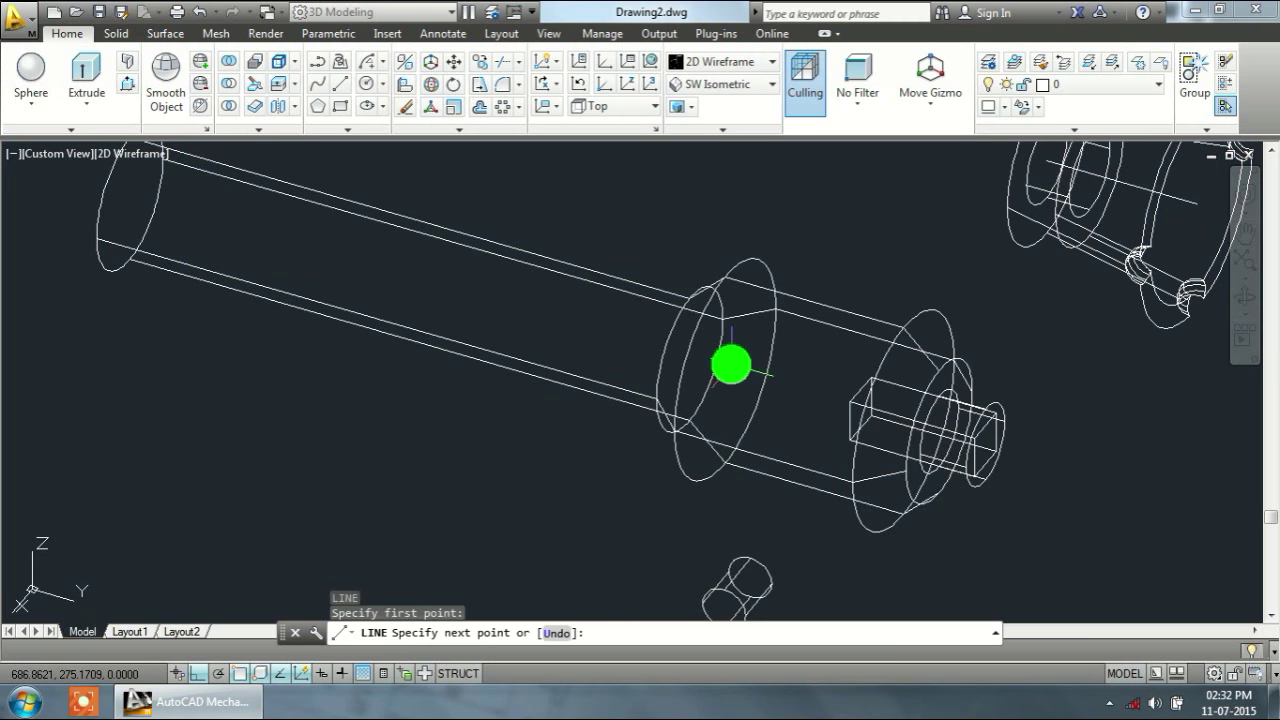
{"action": "type", "text": "32.5"}
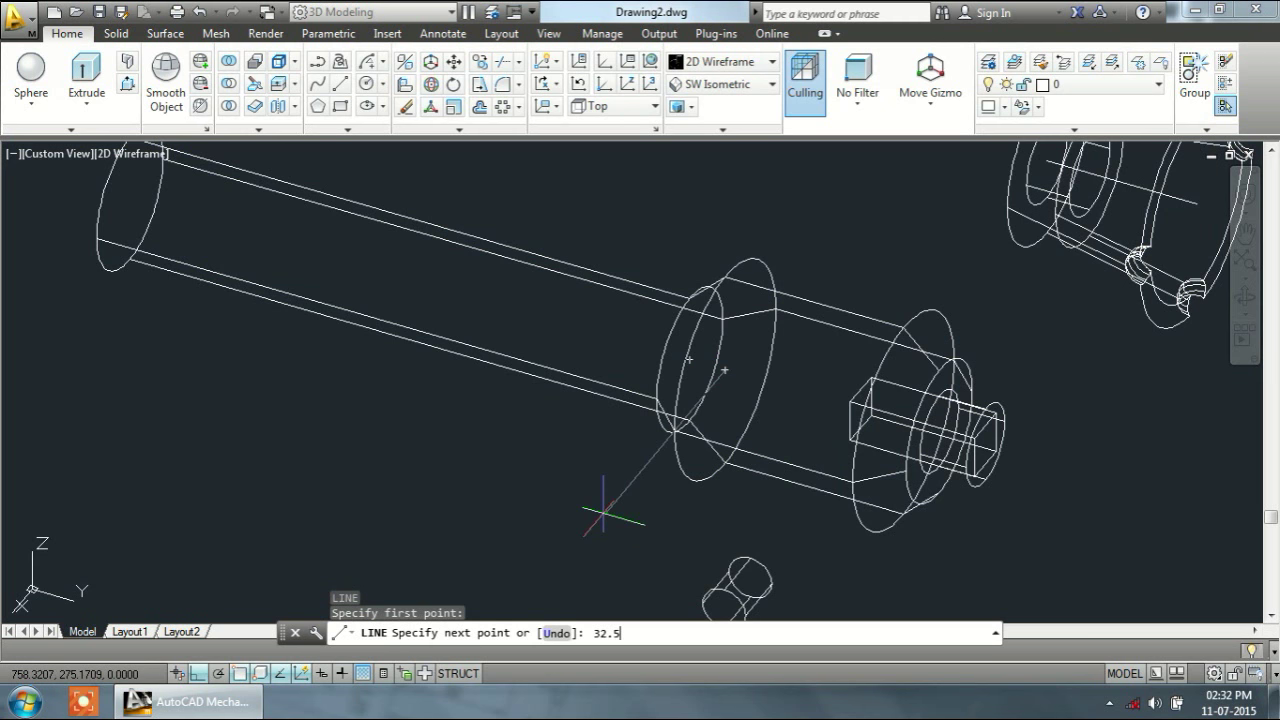
{"action": "key", "text": "Return"}
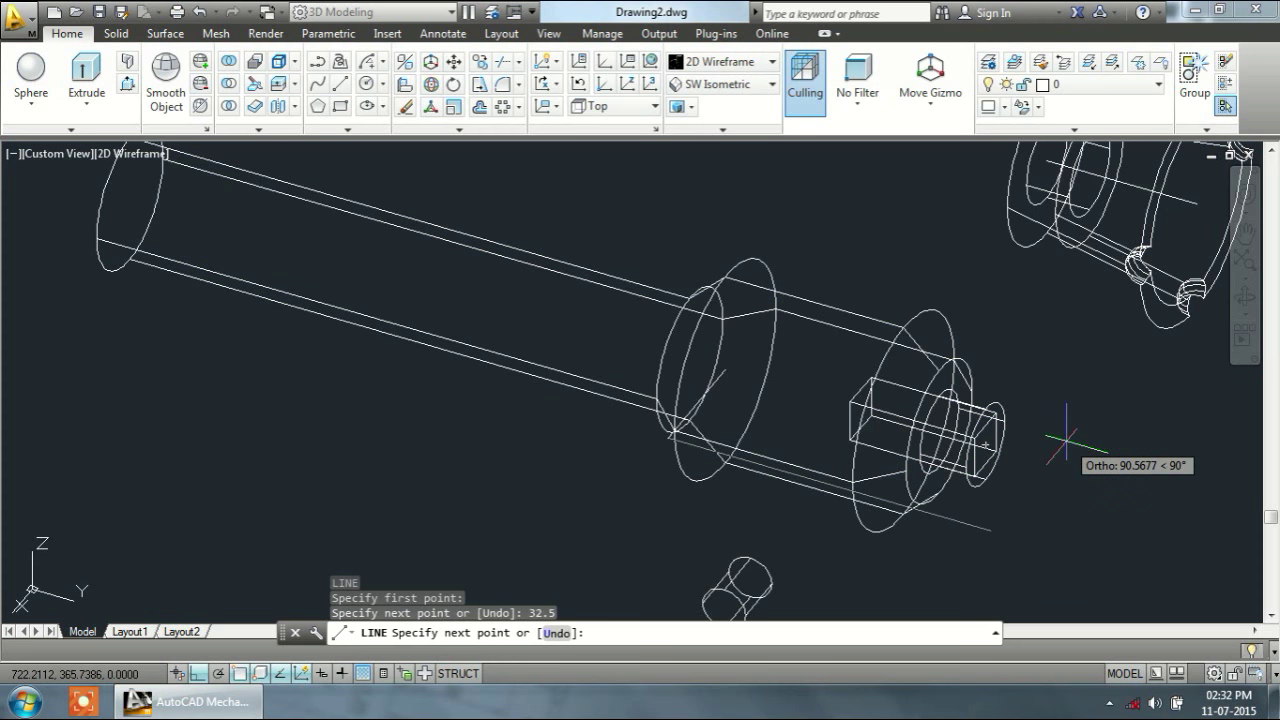
{"action": "type", "text": "25"}
{"action": "key", "text": "Return"}
{"action": "key", "text": "Escape"}
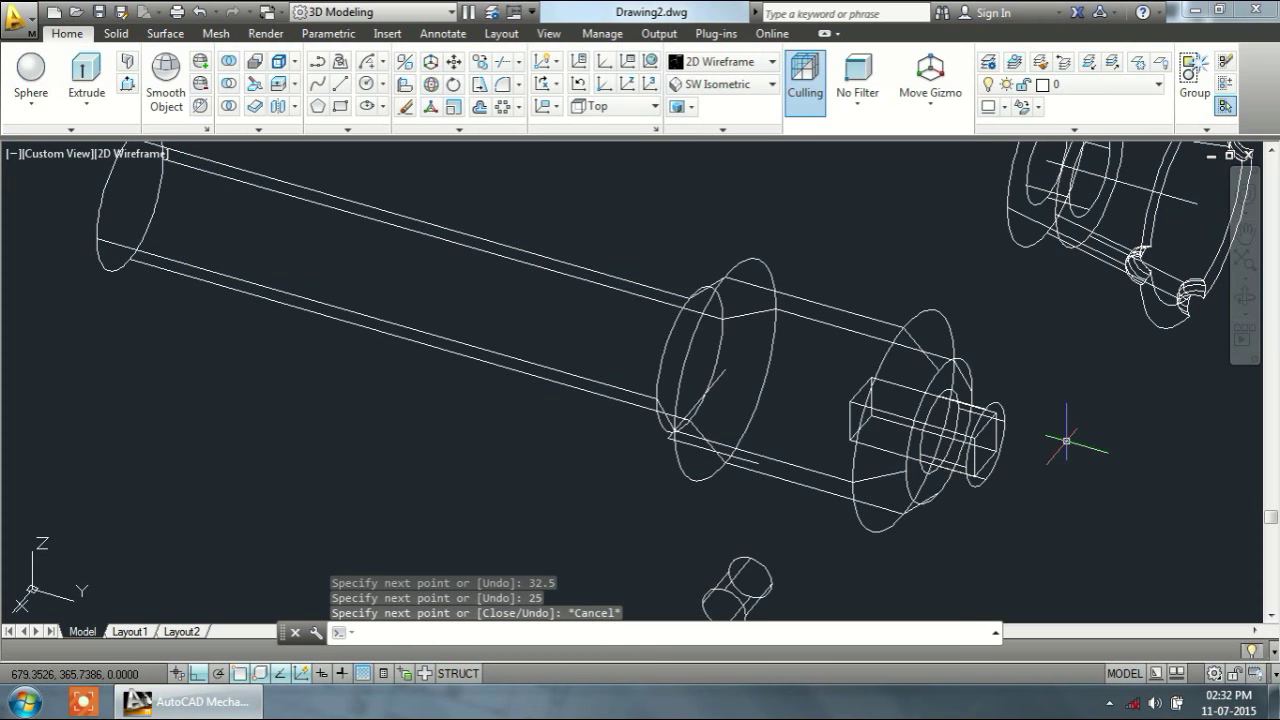
Step: Move the small cylinder onto the end of the guide line
{"action": "key", "text": "Return"}
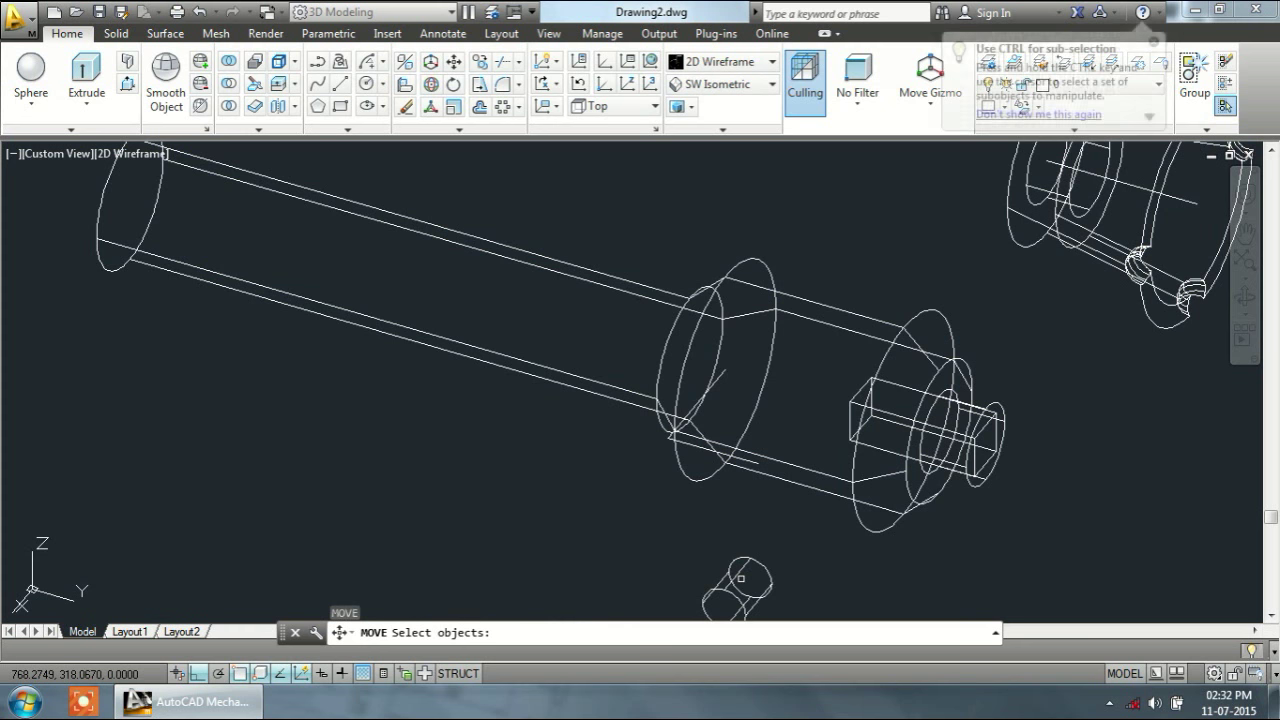
{"action": "left_click", "coordinate": [738, 574]}
{"action": "key", "text": "Return"}
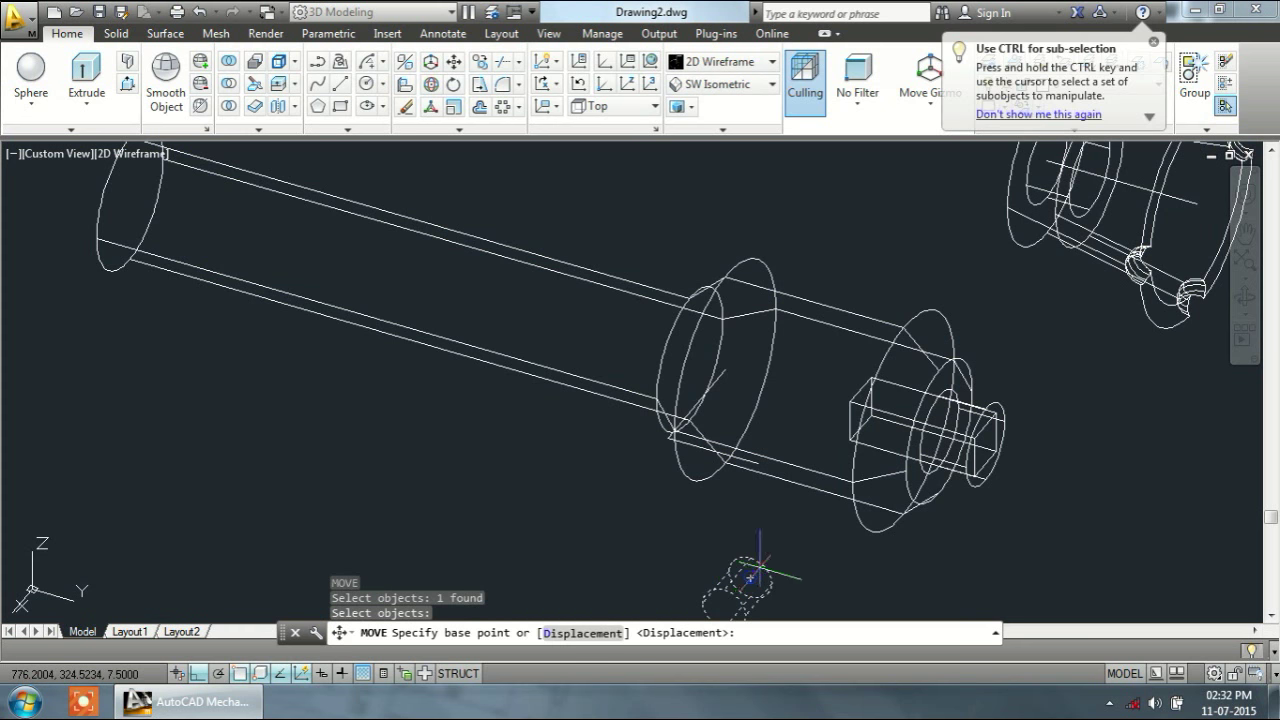
{"action": "left_click", "coordinate": [733, 607]}
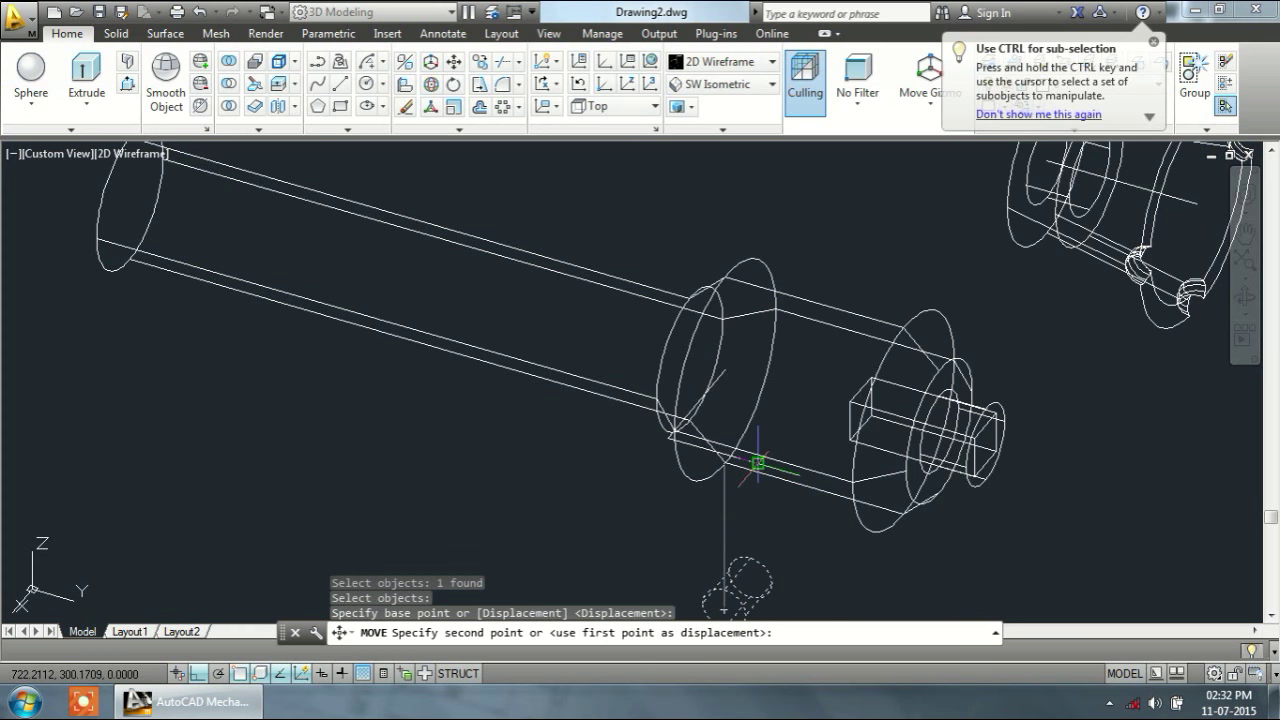
{"action": "left_click", "coordinate": [760, 462]}
{"action": "scroll", "coordinate": [783, 478], "scroll_direction": "down", "scroll_amount": 2}
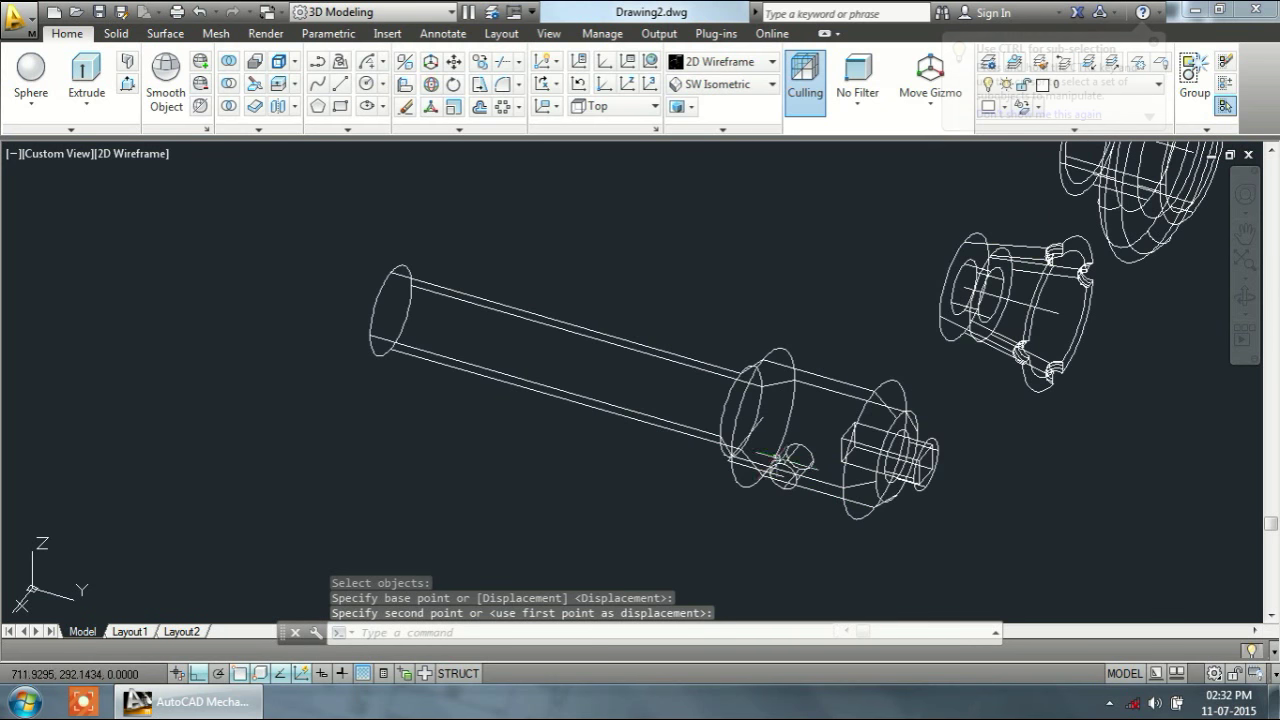
{"action": "scroll", "coordinate": [755, 425], "scroll_direction": "up", "scroll_amount": 4}
Step: Erase both temporary guide lines and recentre the view on the spindle
{"action": "left_click", "coordinate": [755, 418]}
{"action": "left_click", "coordinate": [756, 402]}
{"action": "left_click", "coordinate": [757, 405]}
{"action": "left_click", "coordinate": [716, 522]}
{"action": "key", "text": "Delete"}
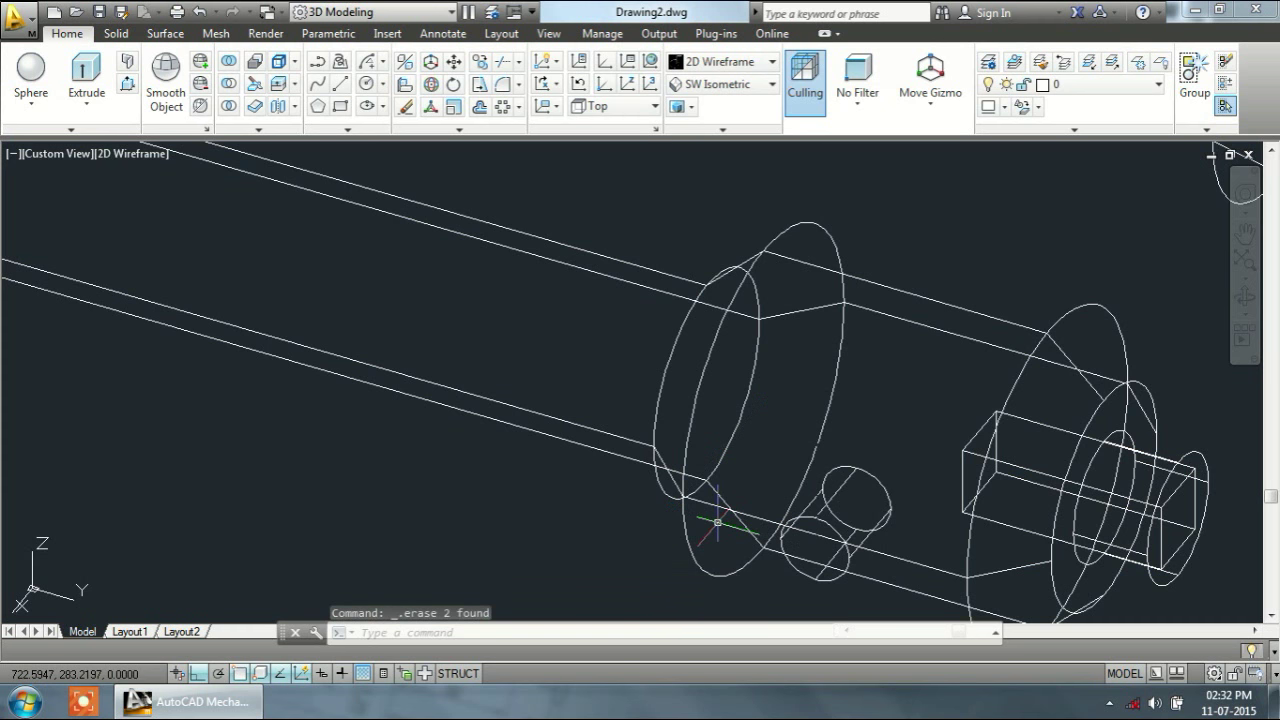
{"action": "scroll", "coordinate": [720, 525], "scroll_direction": "down", "scroll_amount": 2}
{"action": "scroll", "coordinate": [745, 550], "scroll_direction": "up", "scroll_amount": 1}
{"action": "middle_click_drag", "start_coordinate": [751, 557], "coordinate": [741, 450]}
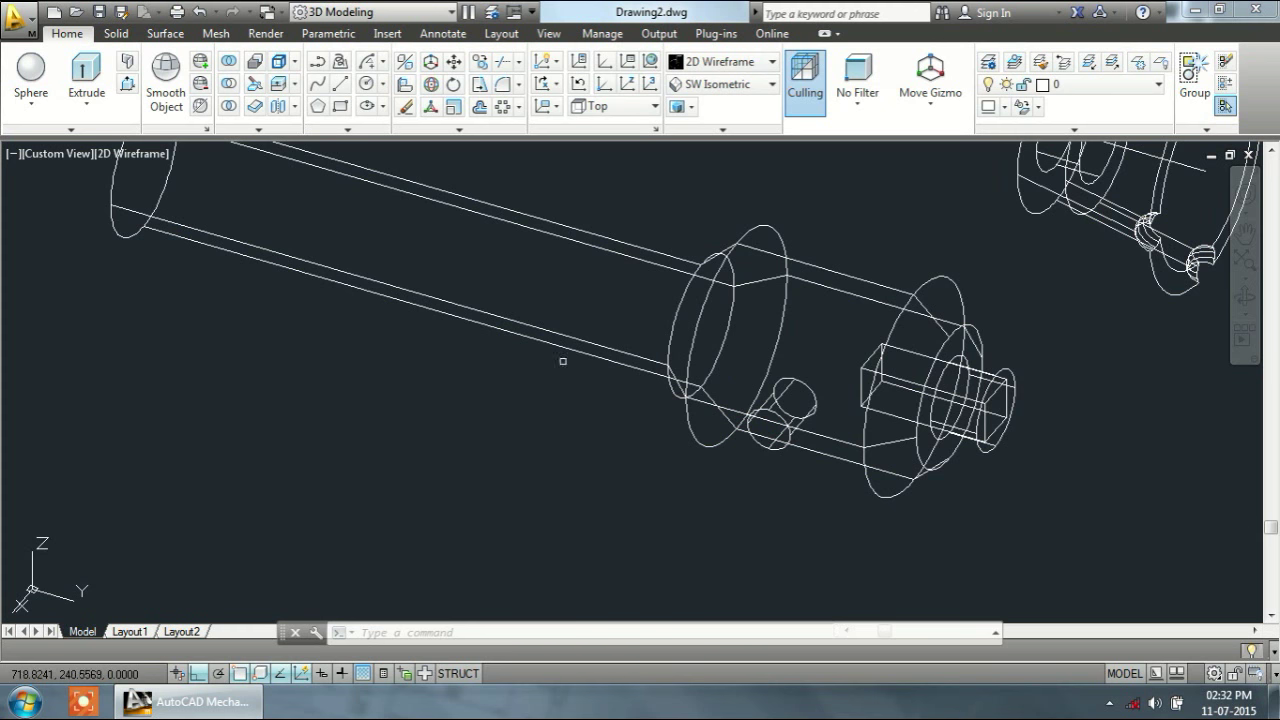
Step: Polar-array the small cylinder into 8 items about the spindle's two-point axis
{"action": "left_click", "coordinate": [504, 107]}
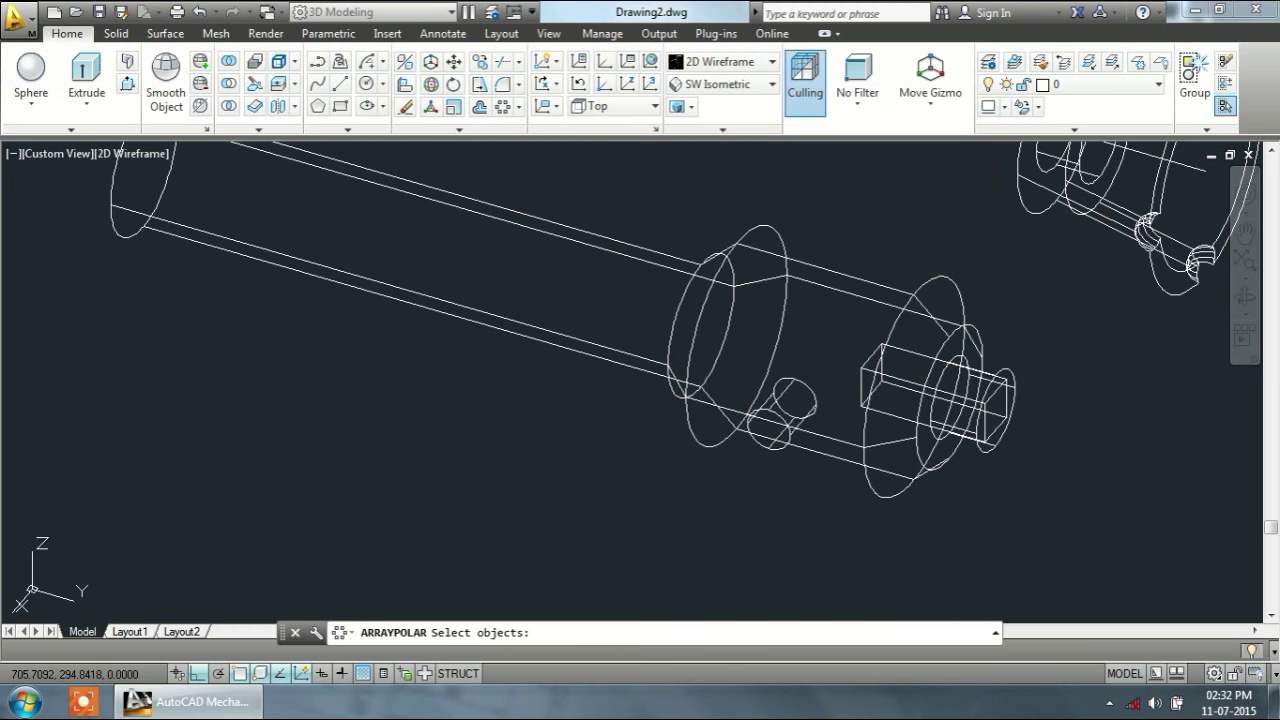
{"action": "left_click", "coordinate": [779, 389]}
{"action": "left_click", "coordinate": [770, 419]}
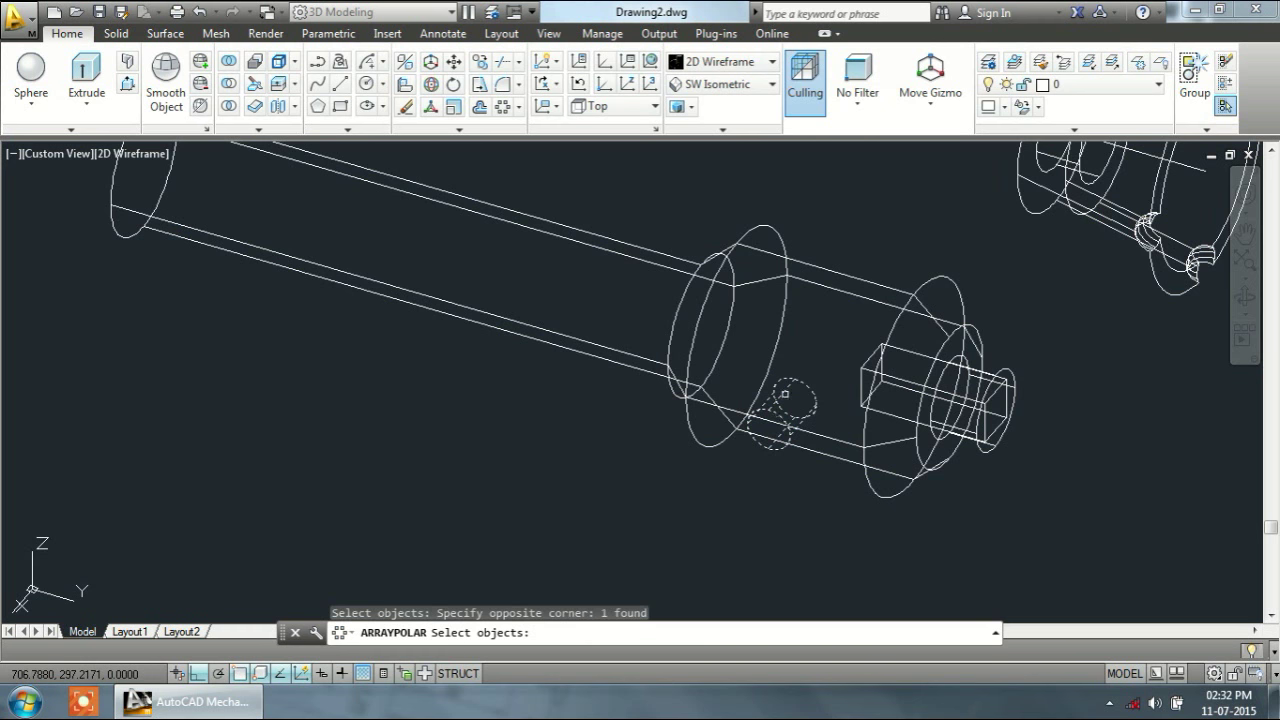
{"action": "key", "text": "Return"}
{"action": "left_click", "coordinate": [790, 633]}
{"action": "left_click", "coordinate": [909, 380]}
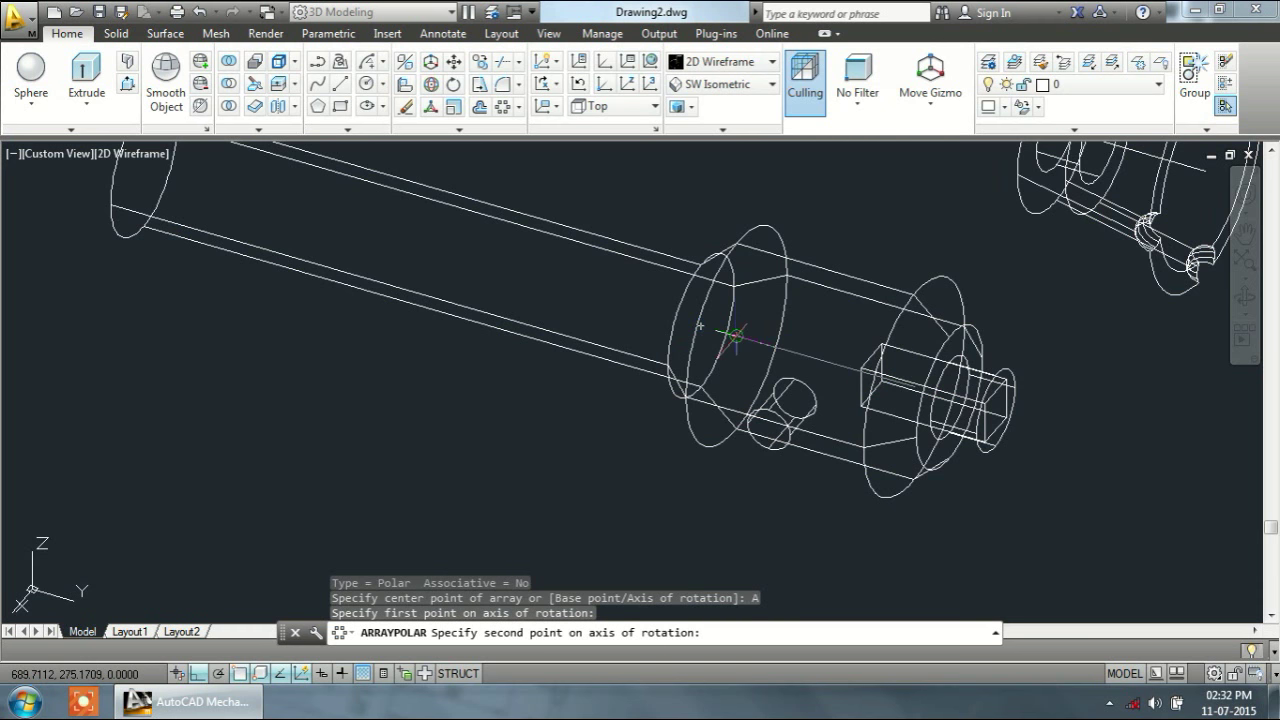
{"action": "left_click", "coordinate": [735, 331]}
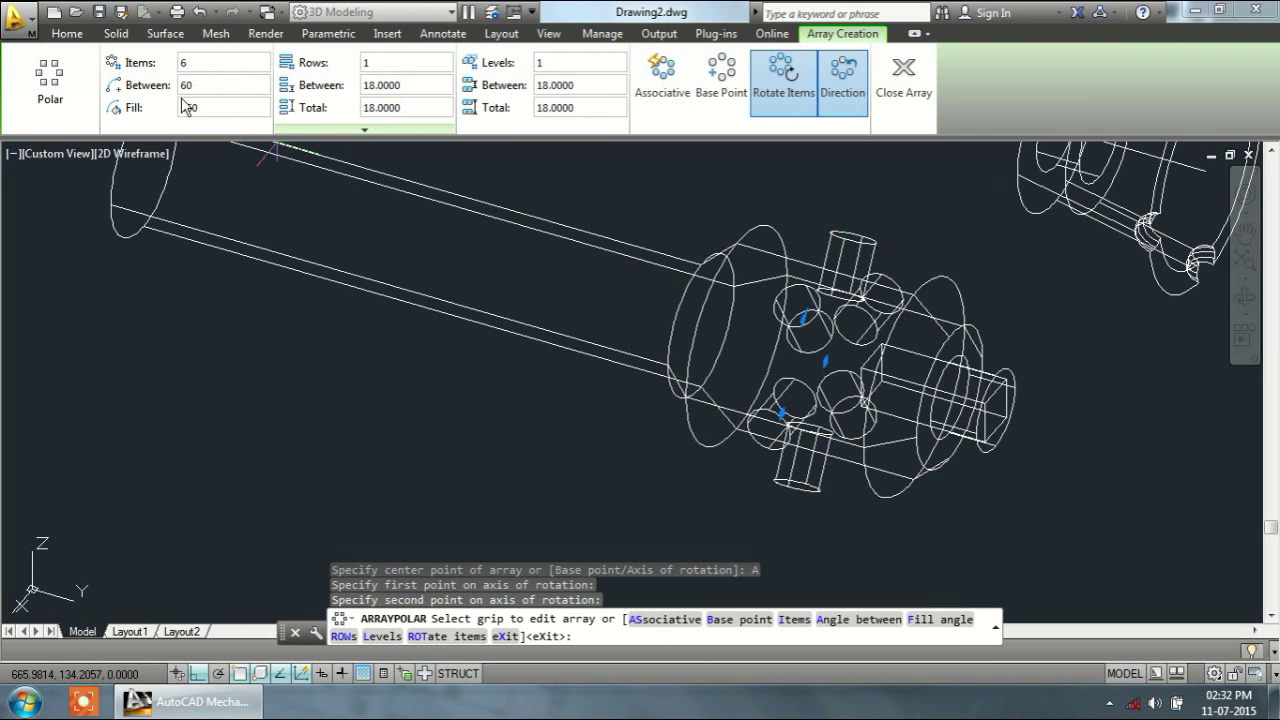
{"action": "left_click", "coordinate": [219, 65]}
{"action": "type", "text": "8"}
{"action": "key", "text": "Return"}
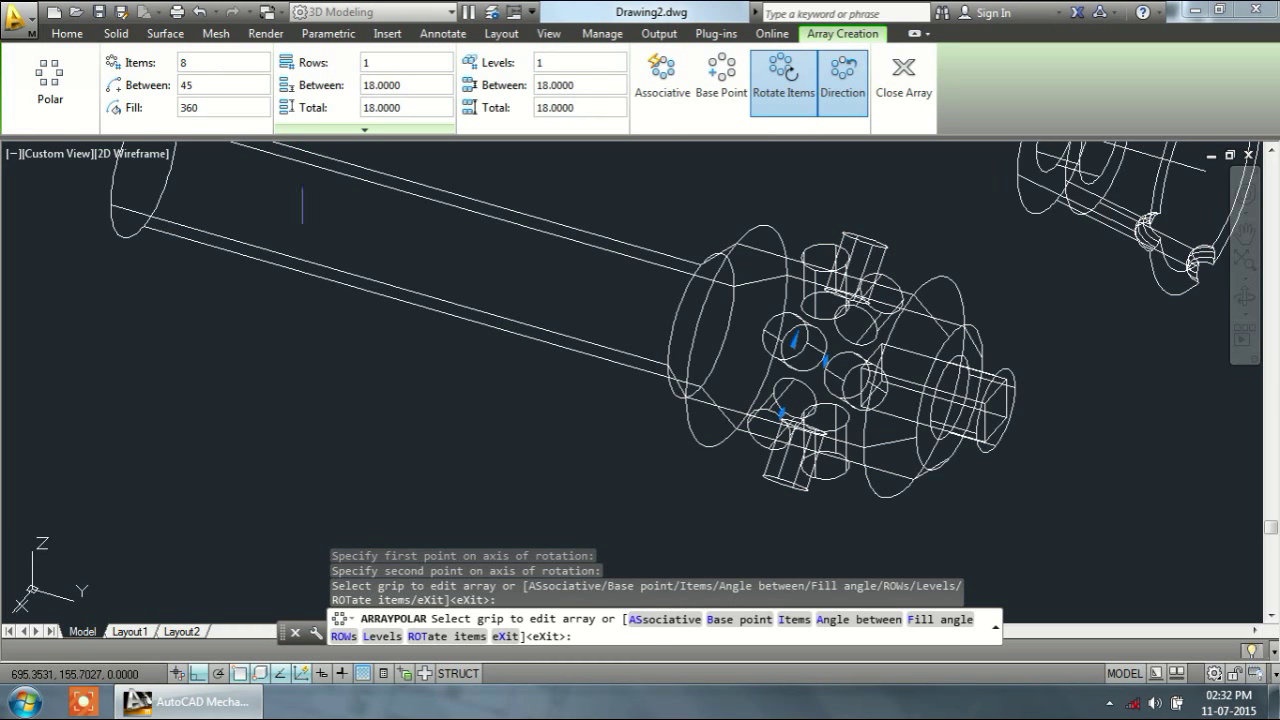
{"action": "key", "text": "Escape"}
{"action": "scroll", "coordinate": [905, 427], "scroll_direction": "up", "scroll_amount": 2}
{"action": "scroll", "coordinate": [905, 427], "scroll_direction": "down", "scroll_amount": 2}
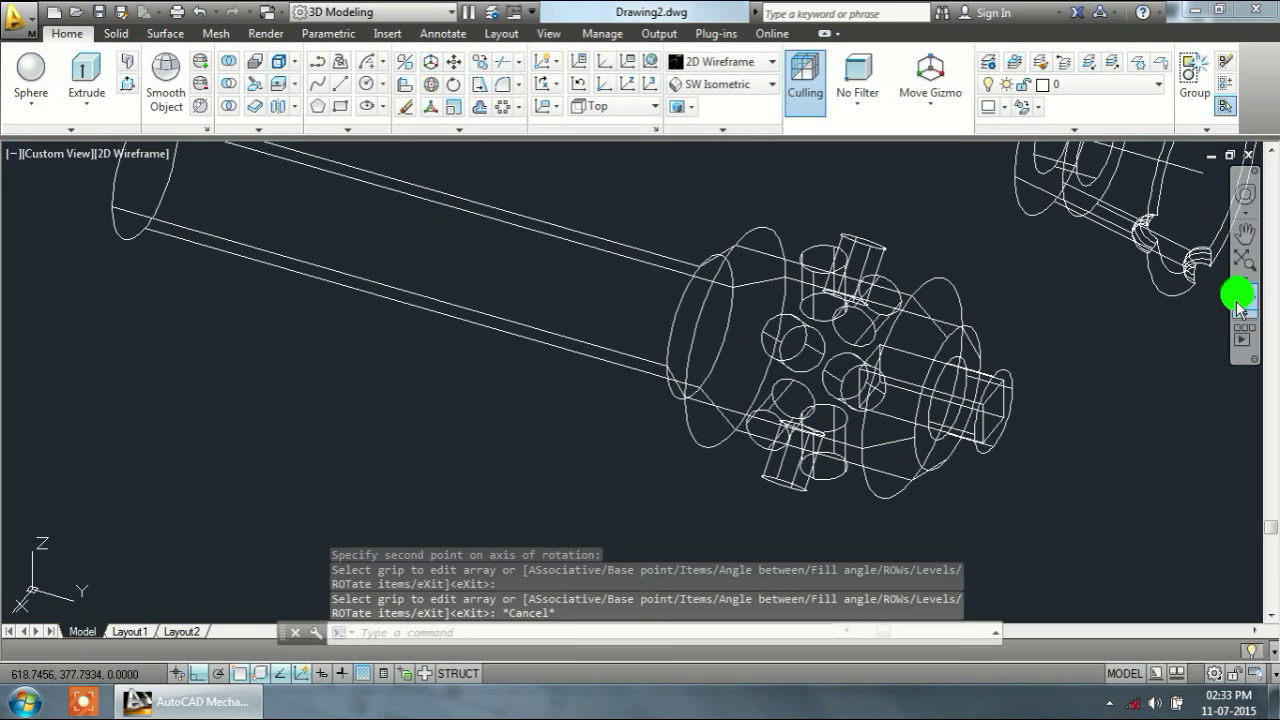
Step: Clear the selection and switch to the Top preset view, zoomed in
{"action": "left_click", "coordinate": [874, 434]}
{"action": "left_click", "coordinate": [177, 229]}
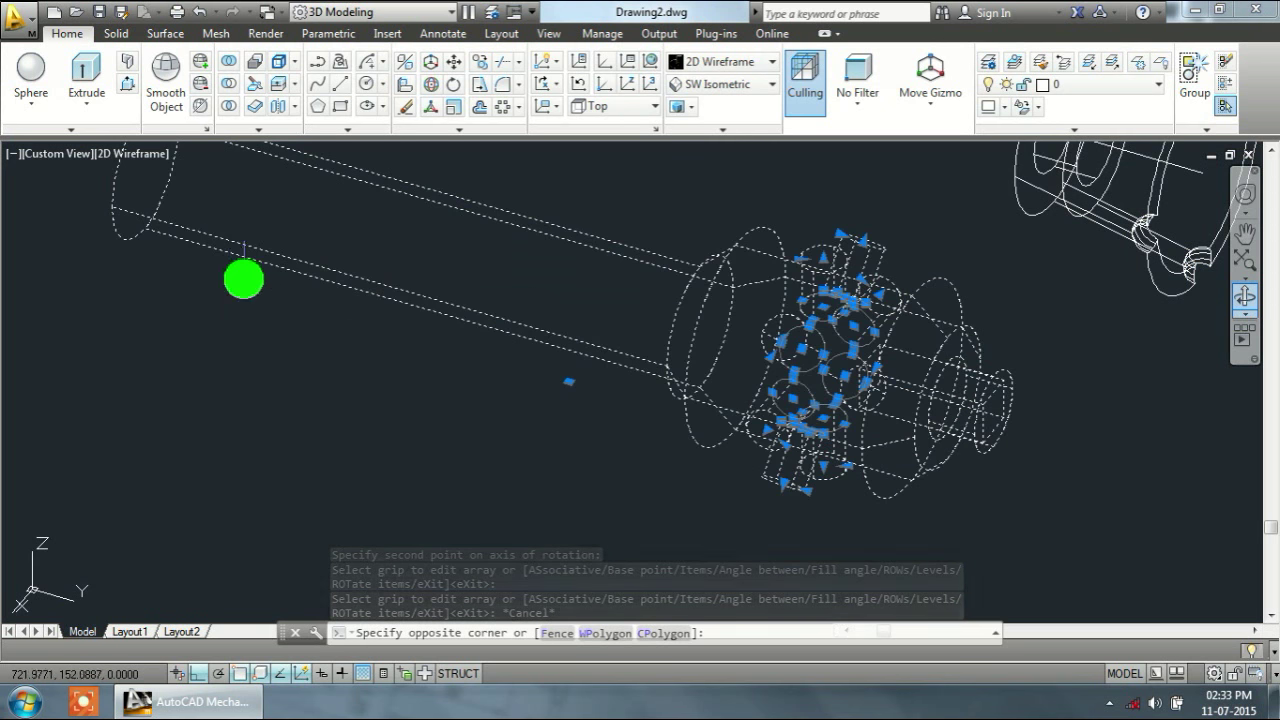
{"action": "left_click", "coordinate": [244, 279]}
{"action": "key", "text": "Escape"}
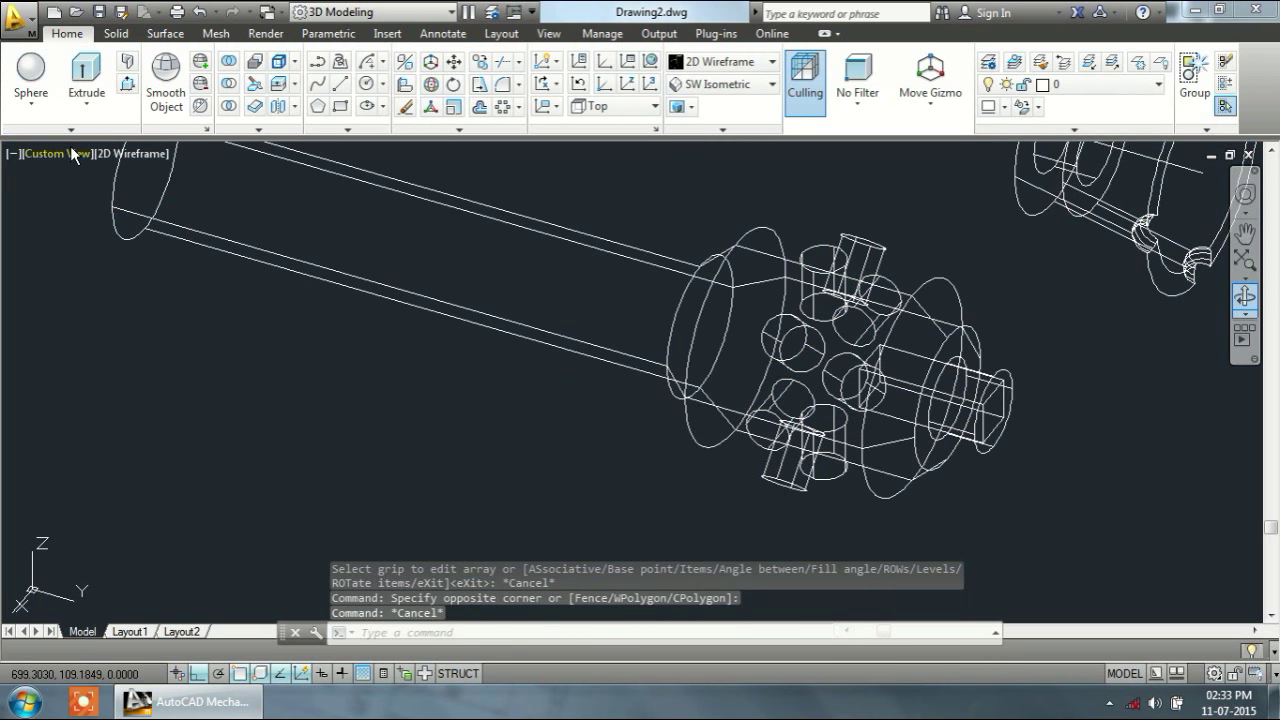
{"action": "left_click", "coordinate": [72, 153]}
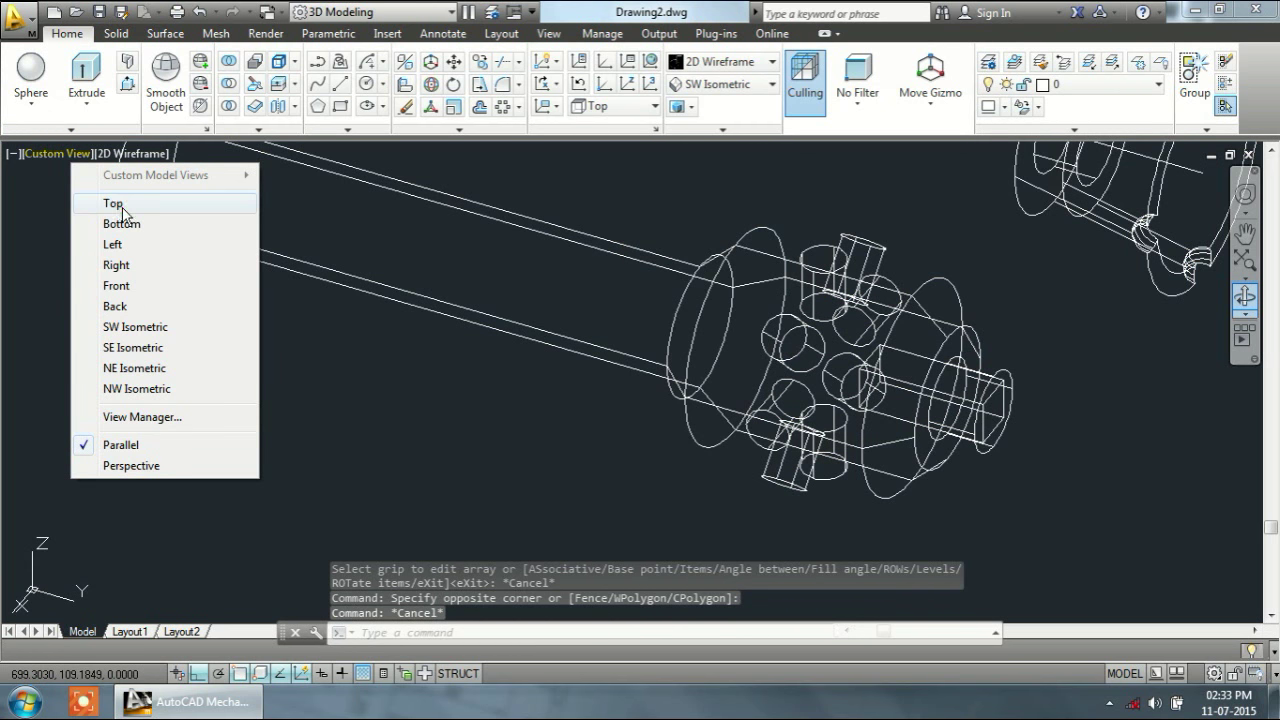
{"action": "left_click", "coordinate": [122, 205]}
{"action": "scroll", "coordinate": [1029, 329], "scroll_direction": "up", "scroll_amount": 1}
{"action": "scroll", "coordinate": [914, 400], "scroll_direction": "up", "scroll_amount": 4}
{"action": "scroll", "coordinate": [933, 398], "scroll_direction": "up", "scroll_amount": 2}
{"action": "scroll", "coordinate": [933, 398], "scroll_direction": "down", "scroll_amount": 2}
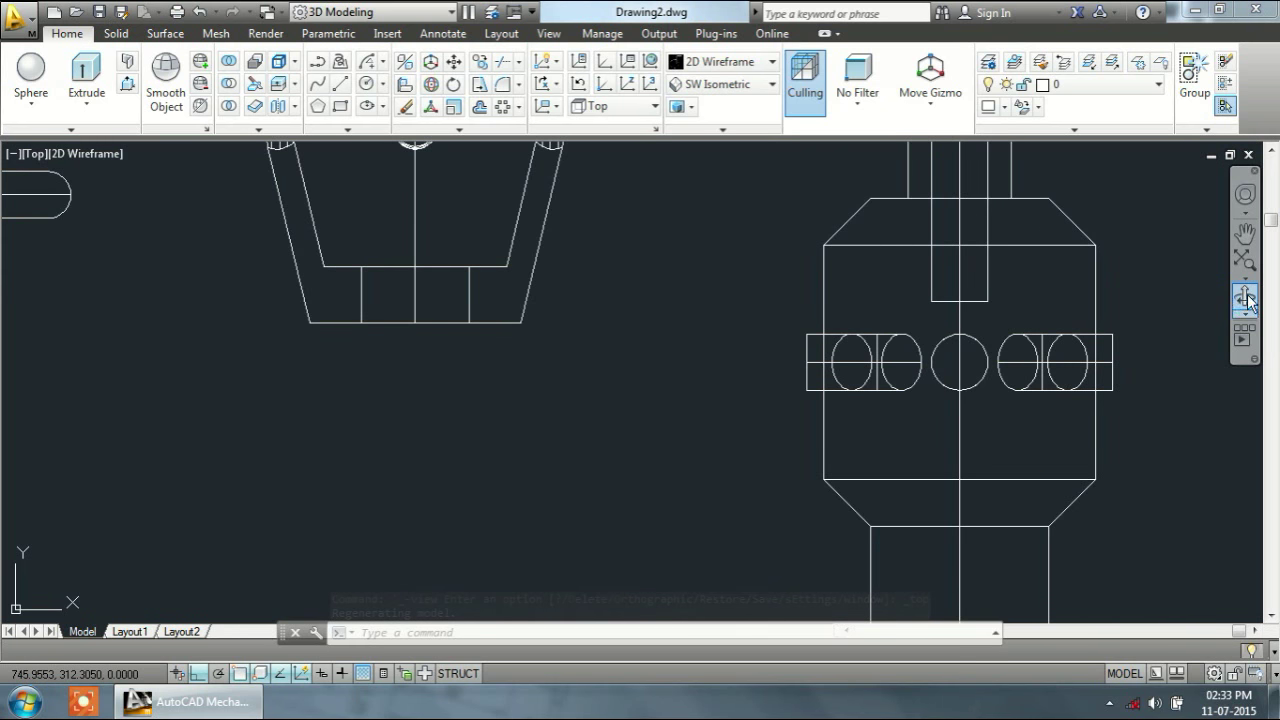
{"action": "left_click", "coordinate": [996, 462]}
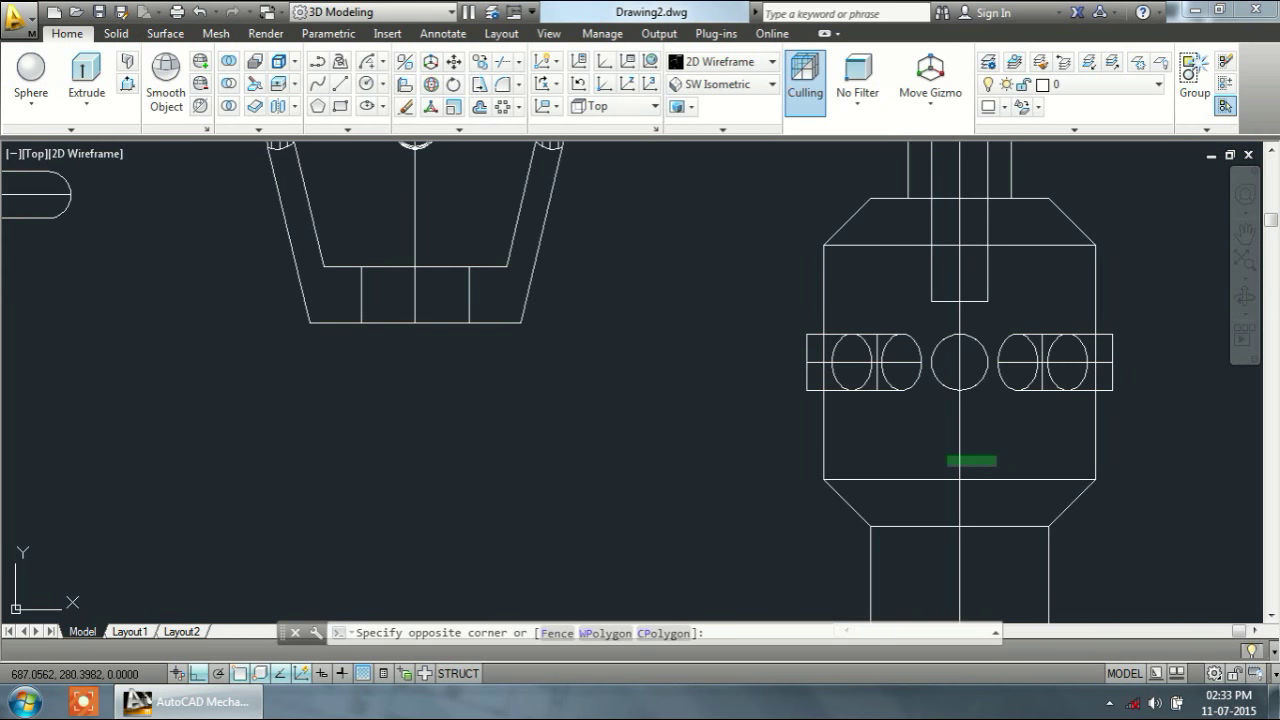
Step: Orbit to an oblique angle showing the chuck hub and its pins, then zoom in
{"action": "left_click", "coordinate": [1245, 296]}
{"action": "left_click_drag", "start_coordinate": [1068, 494], "coordinate": [1000, 475]}
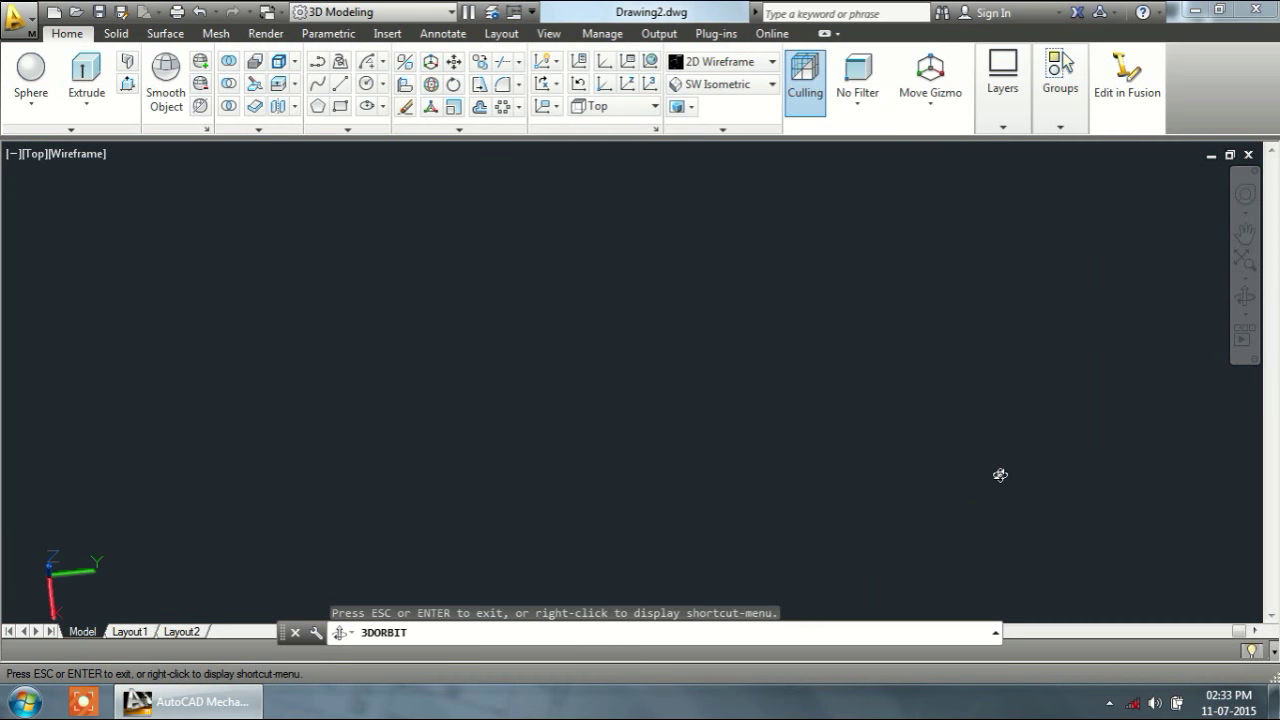
{"action": "key", "text": "Escape"}
{"action": "key", "text": "Escape"}
{"action": "key", "text": "Escape"}
{"action": "key", "text": "Escape"}
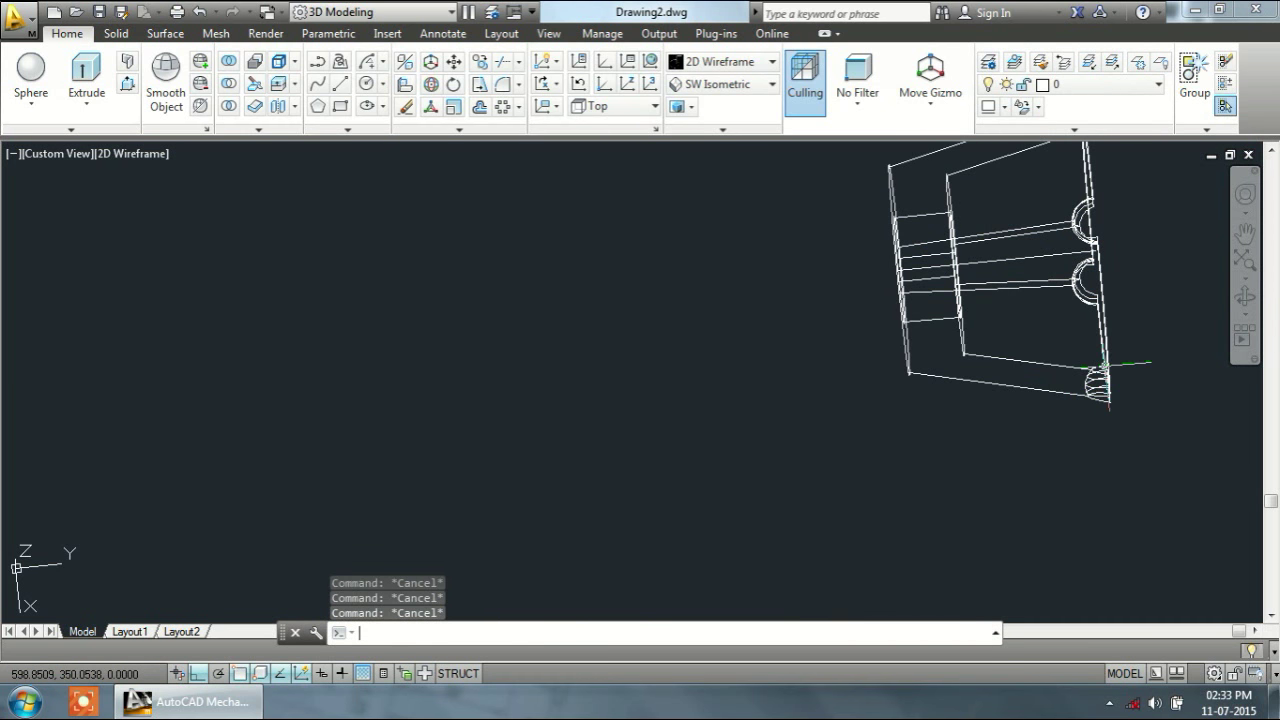
{"action": "scroll", "coordinate": [1070, 320], "scroll_direction": "down", "scroll_amount": 5}
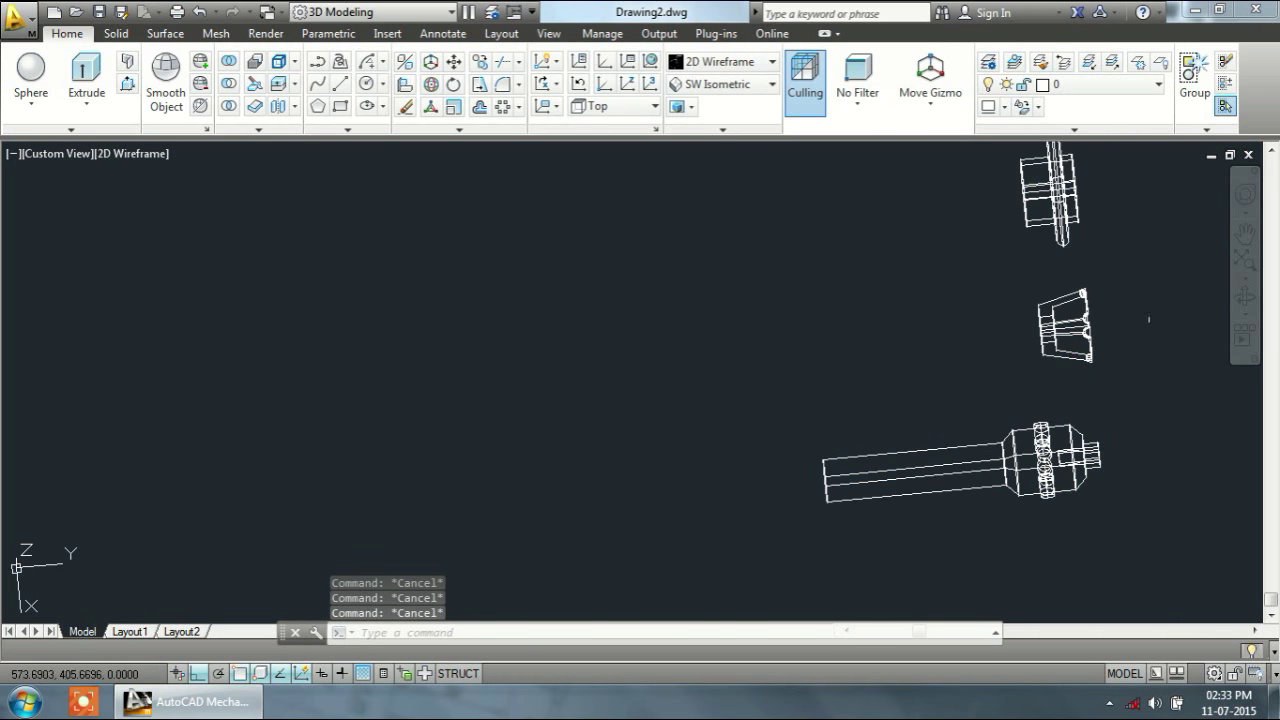
{"action": "left_click", "coordinate": [1245, 296]}
{"action": "left_click_drag", "start_coordinate": [1152, 500], "coordinate": [990, 475]}
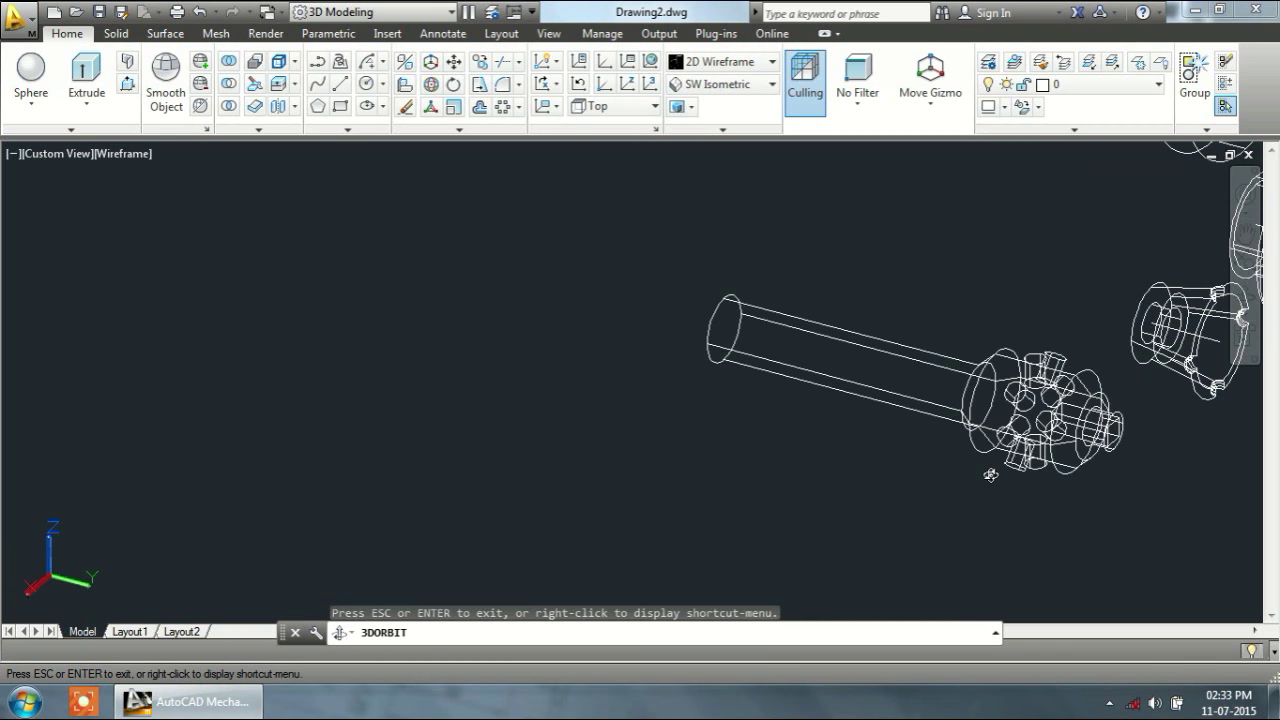
{"action": "scroll", "coordinate": [1010, 452], "scroll_direction": "up", "scroll_amount": 3}
{"action": "key", "text": "Escape"}
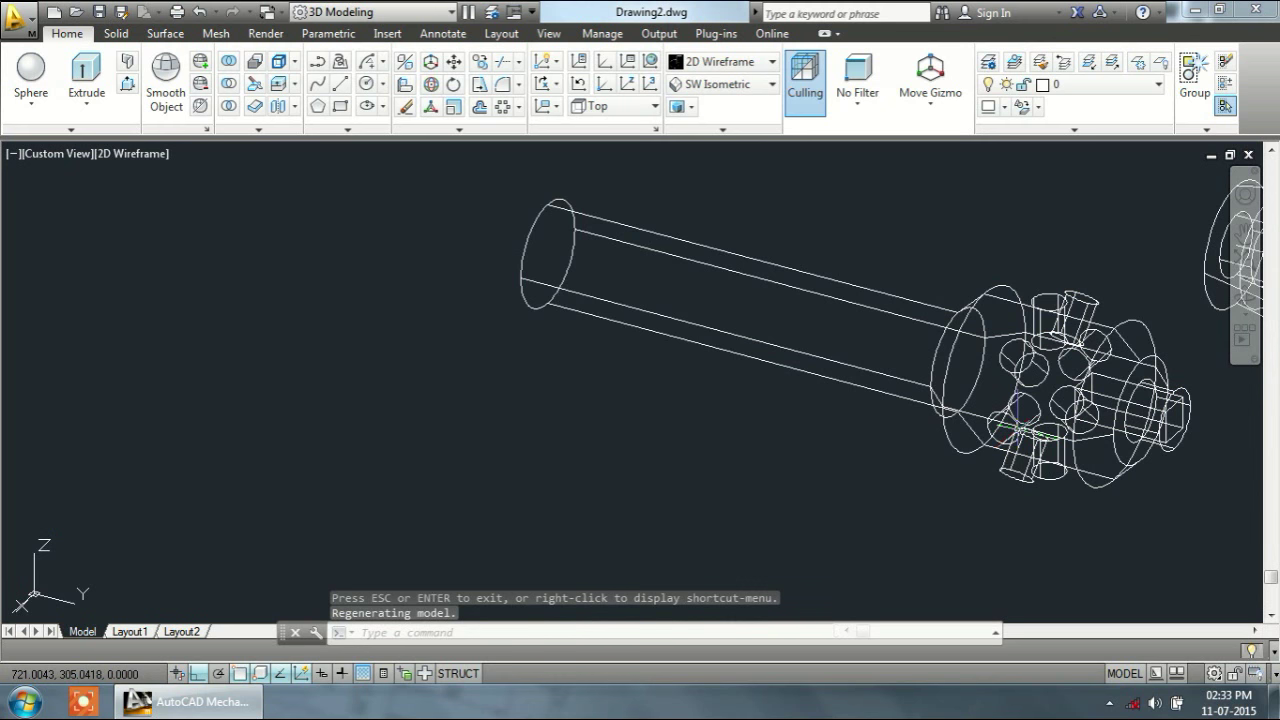
{"action": "scroll", "coordinate": [1027, 400], "scroll_direction": "up", "scroll_amount": 5}
{"action": "scroll", "coordinate": [1027, 410], "scroll_direction": "down", "scroll_amount": 3}
{"action": "scroll", "coordinate": [1040, 430], "scroll_direction": "up", "scroll_amount": 1}
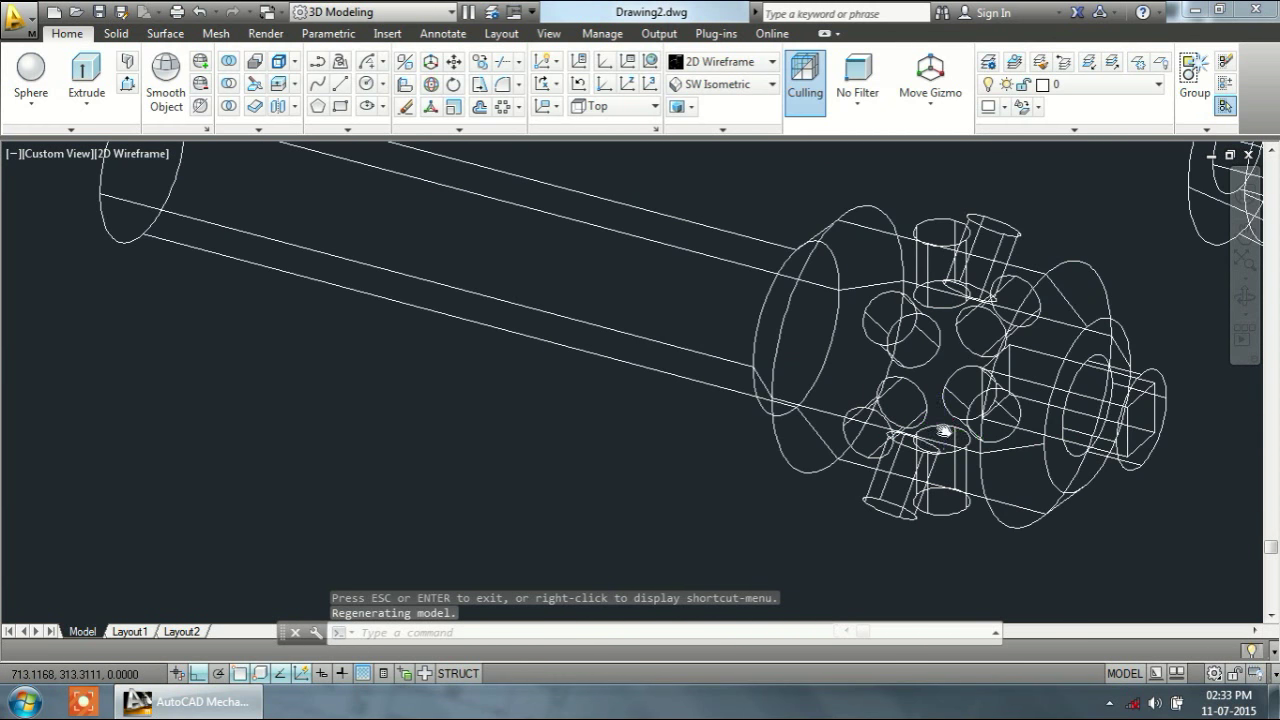
Step: Start SUBTRACT and choose the spindle body as the solid to cut from
{"action": "type", "text": "su"}
{"action": "key", "text": "Return"}
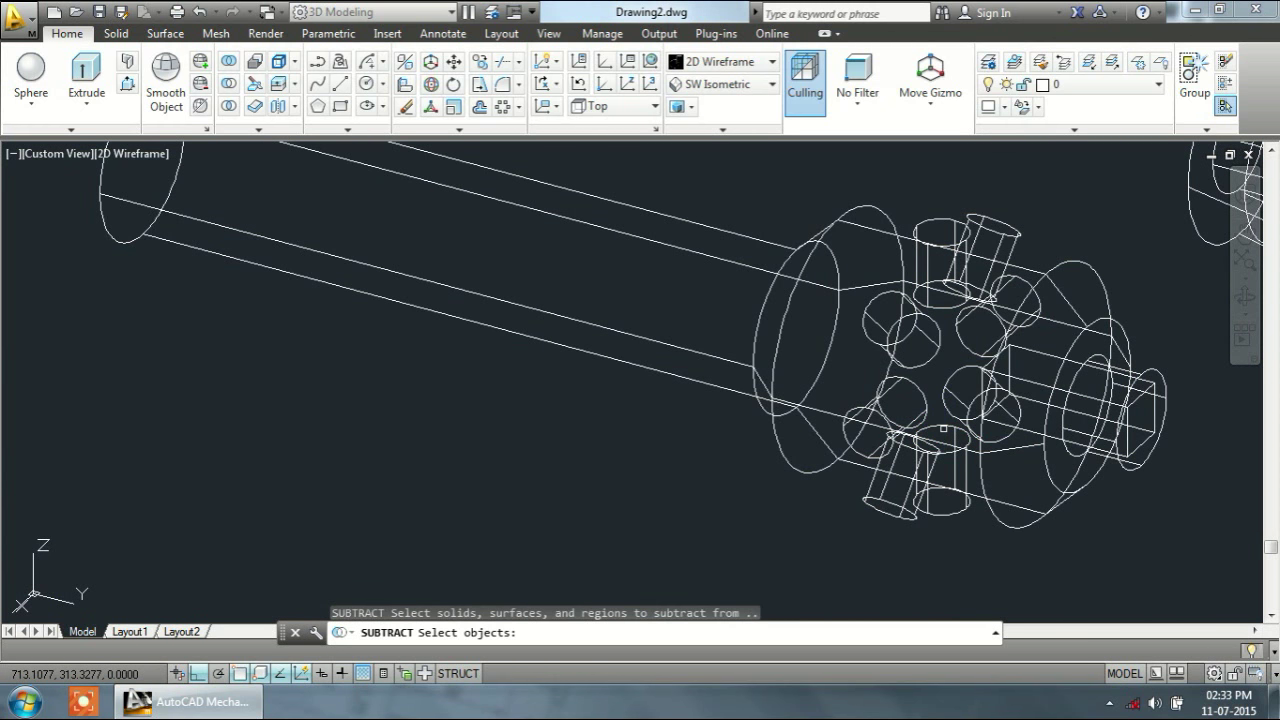
{"action": "left_click", "coordinate": [739, 233]}
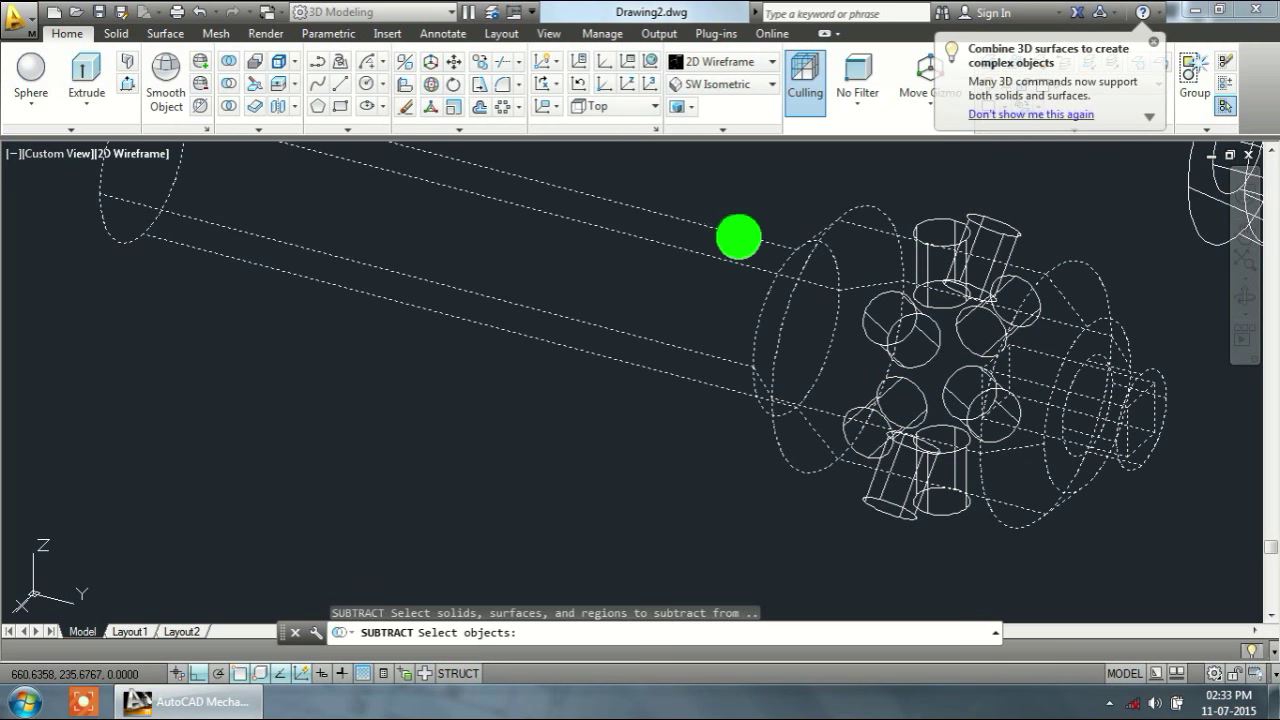
{"action": "right_click", "coordinate": [1037, 370]}
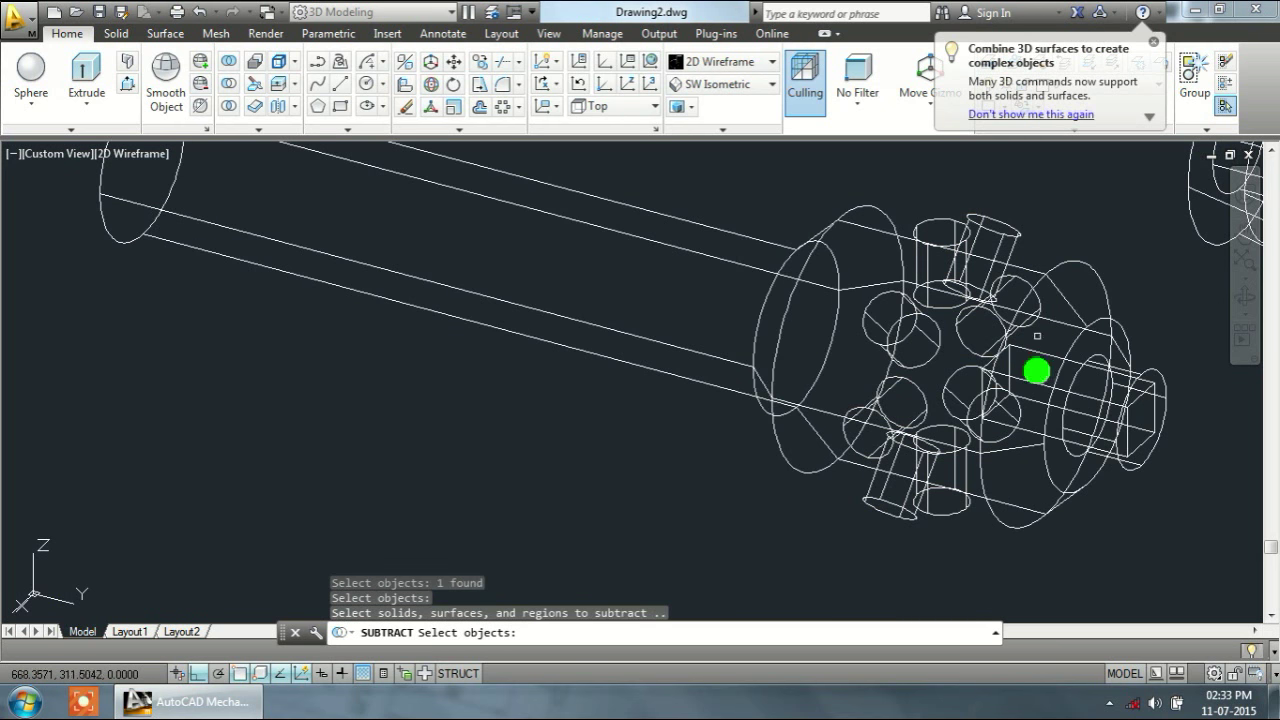
Step: Subtract all eight pin cylinders from the body, leaving radial holes in the hub
{"action": "left_click", "coordinate": [1003, 234]}
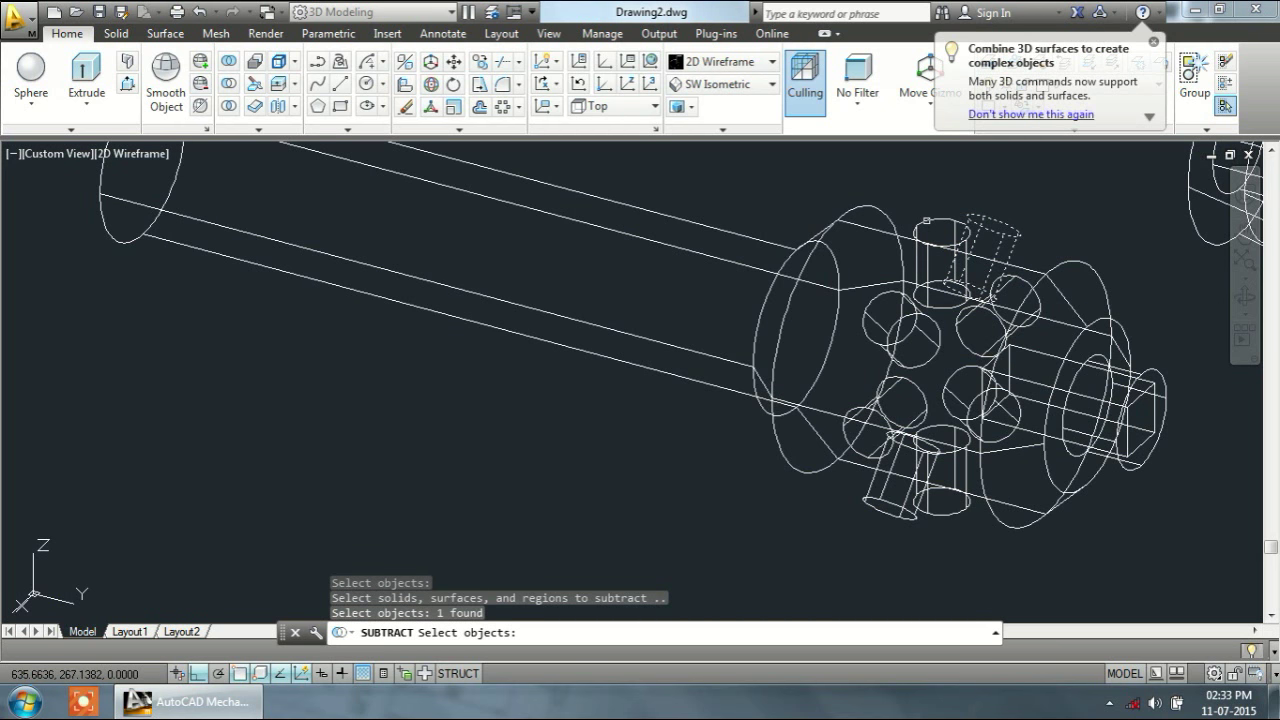
{"action": "left_click", "coordinate": [926, 220]}
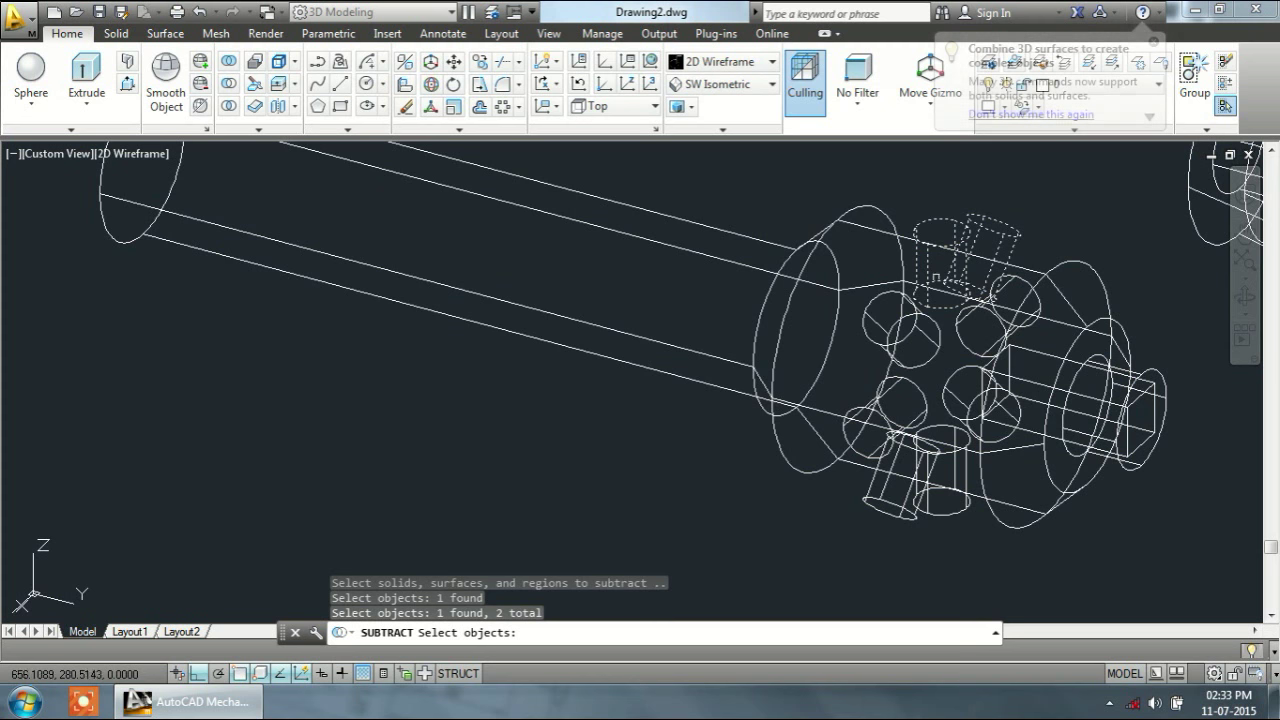
{"action": "left_click", "coordinate": [877, 298]}
{"action": "left_click", "coordinate": [845, 432]}
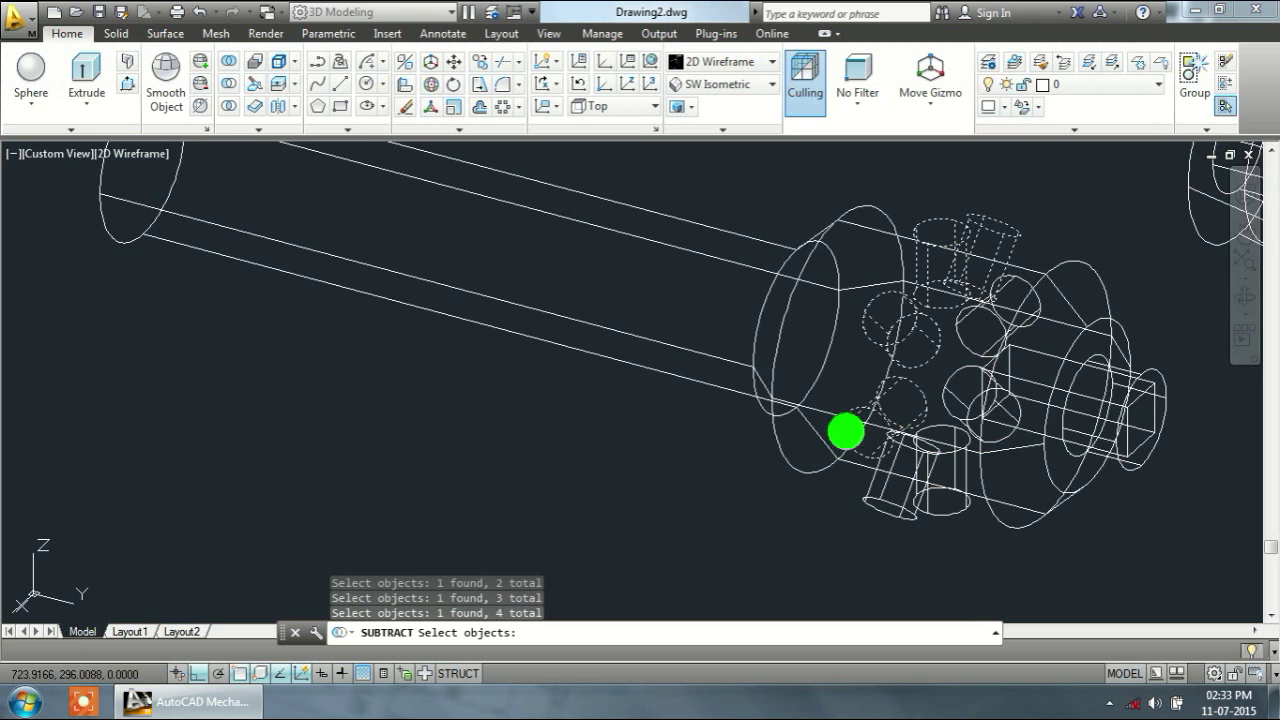
{"action": "left_click", "coordinate": [889, 505]}
{"action": "left_click", "coordinate": [949, 513]}
{"action": "left_click", "coordinate": [1006, 437]}
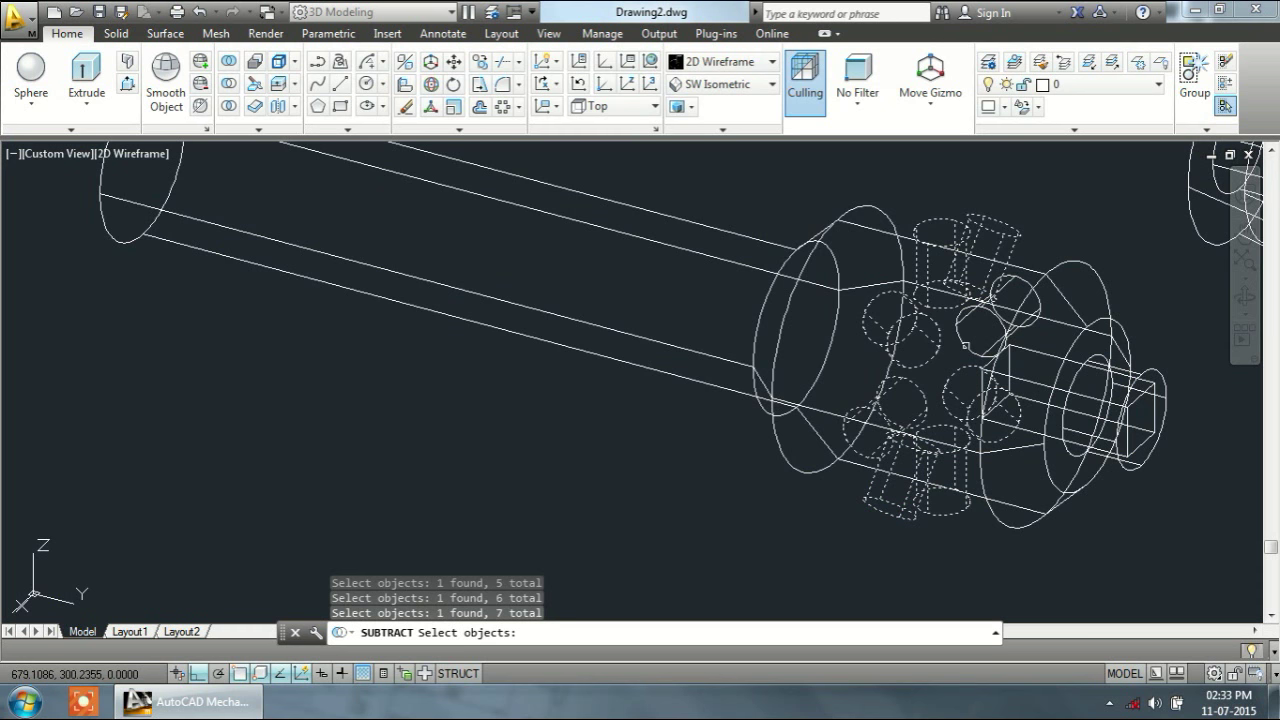
{"action": "left_click", "coordinate": [966, 345]}
{"action": "left_click", "coordinate": [967, 348]}
{"action": "right_click", "coordinate": [966, 349]}
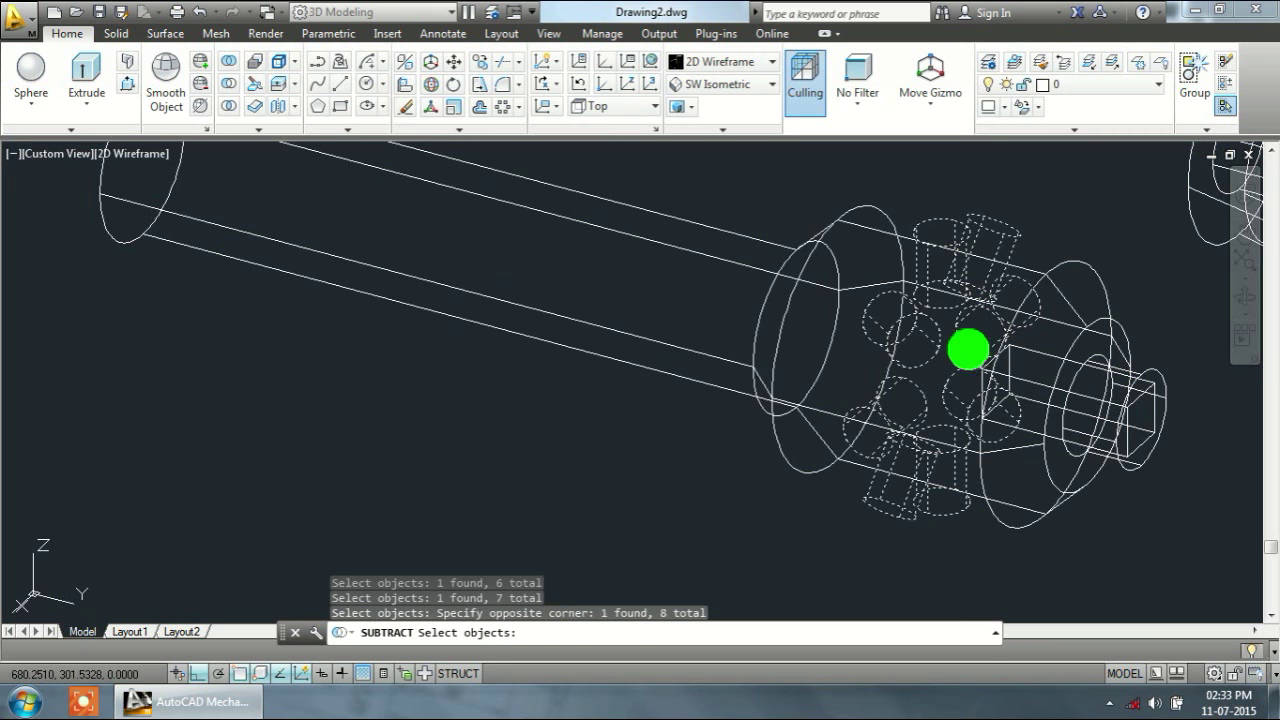
{"action": "scroll", "coordinate": [966, 356], "scroll_direction": "down", "scroll_amount": 2}
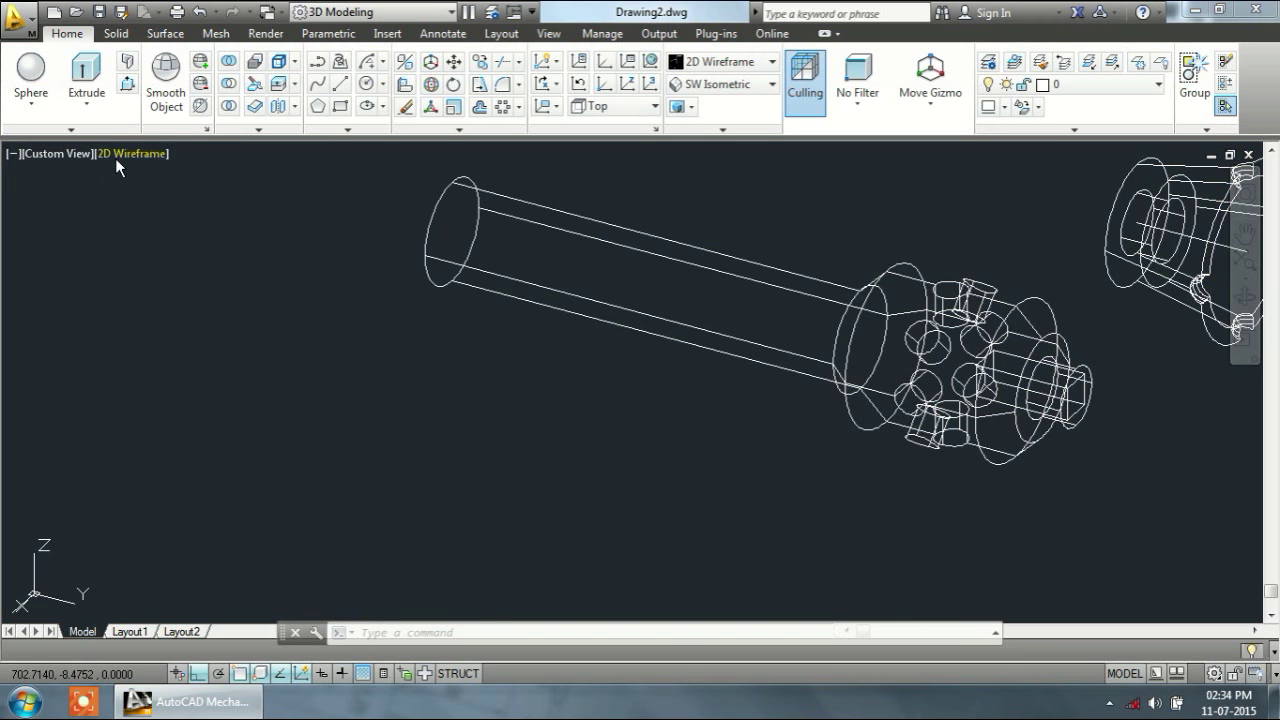
Step: In Top view, draw a 275-unit vertical line to the right of the parts
{"action": "left_click", "coordinate": [66, 153]}
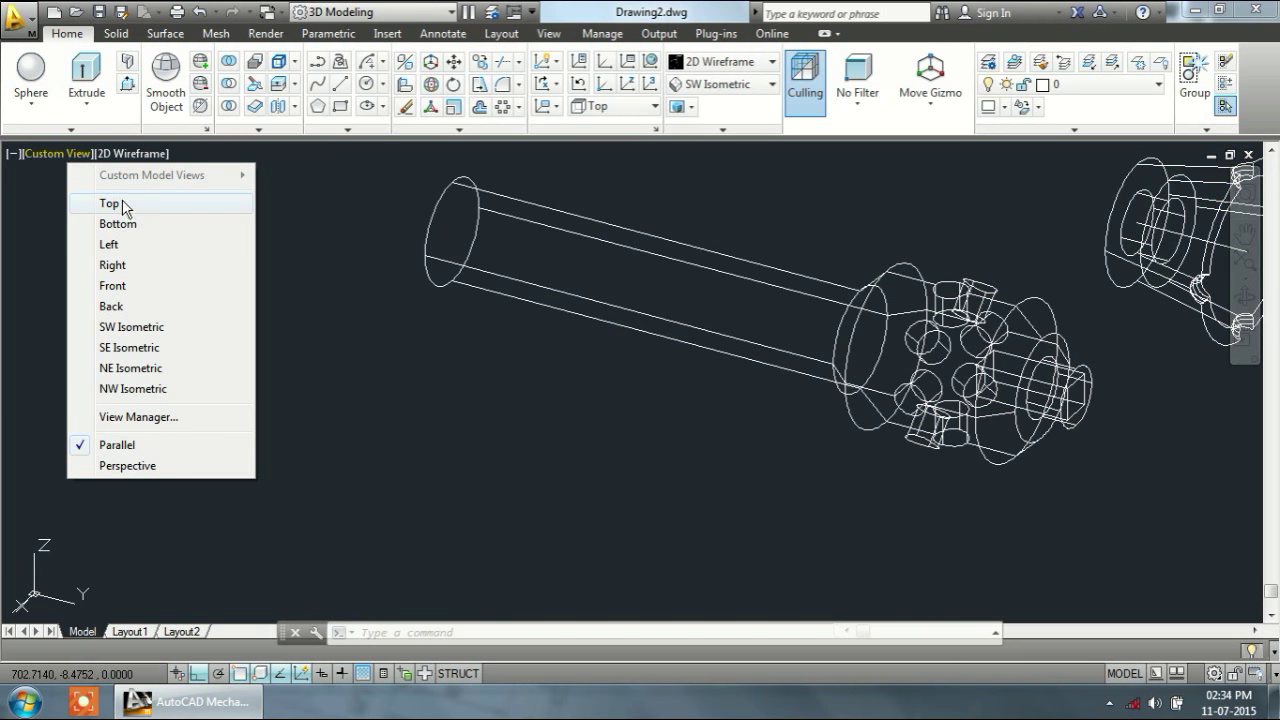
{"action": "left_click", "coordinate": [122, 199]}
{"action": "middle_click_drag", "start_coordinate": [1075, 329], "coordinate": [600, 287]}
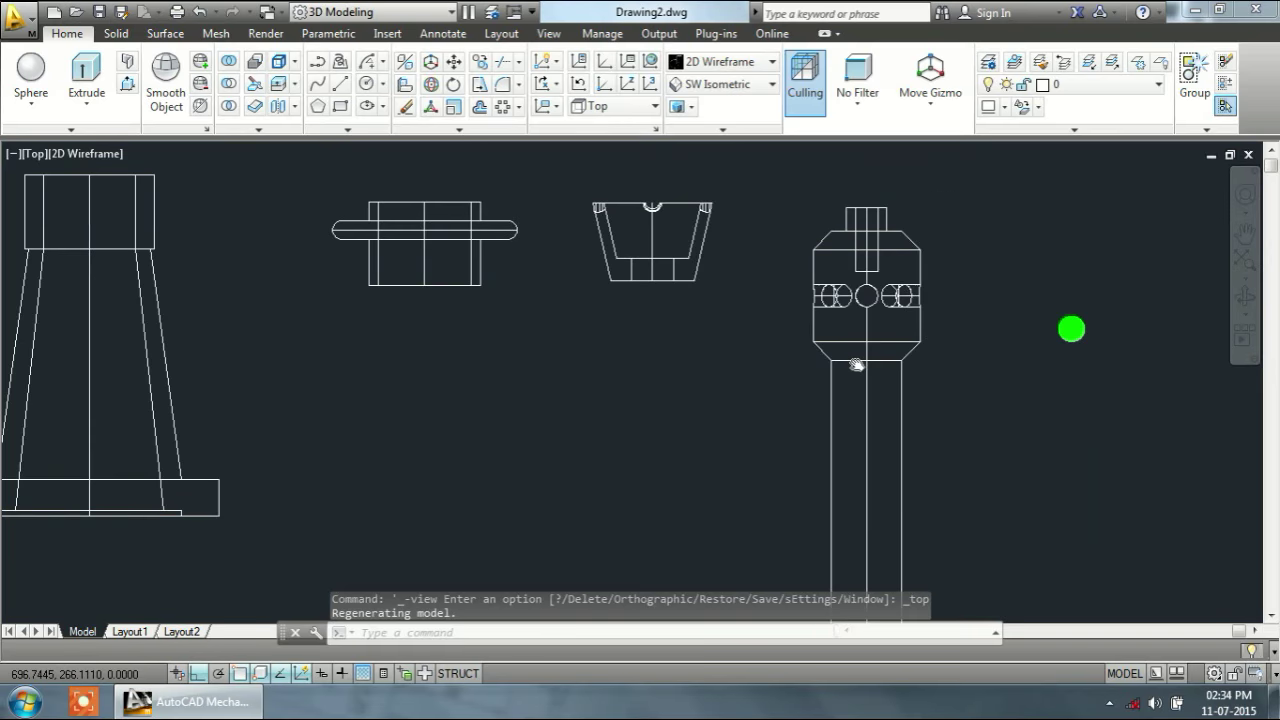
{"action": "scroll", "coordinate": [737, 323], "scroll_direction": "down", "scroll_amount": 2}
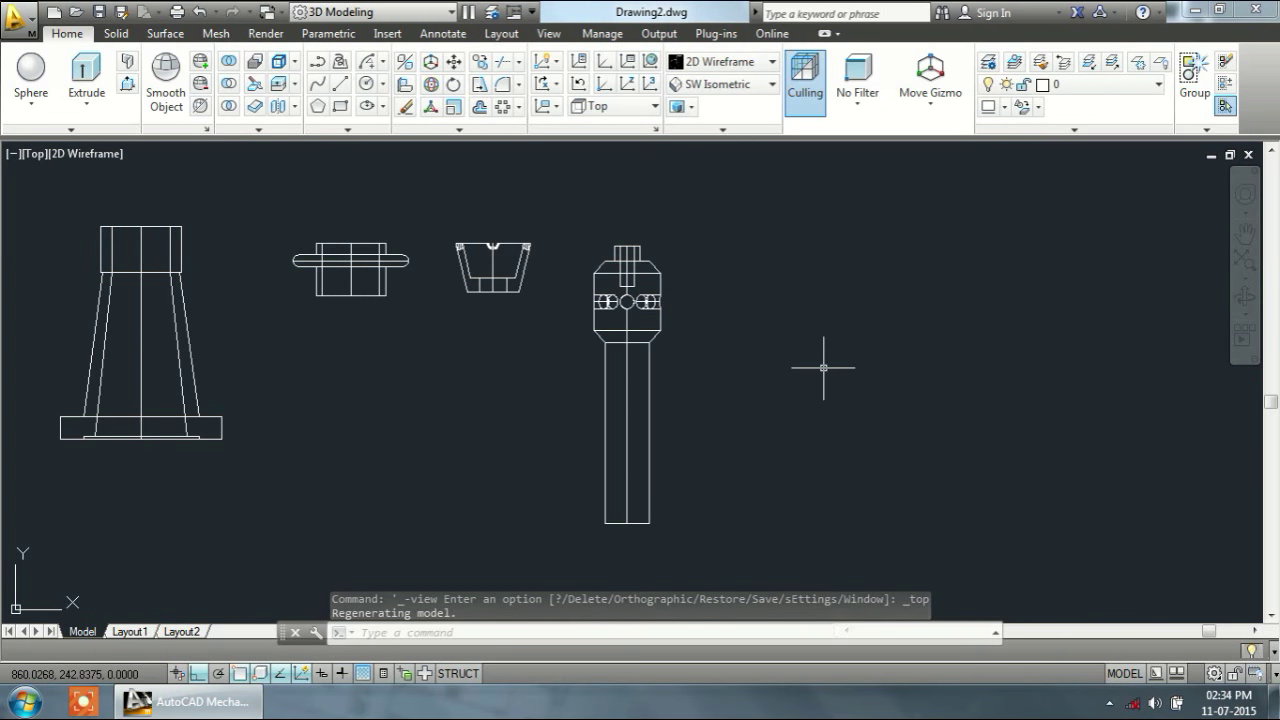
{"action": "type", "text": "l"}
{"action": "key", "text": "Return"}
{"action": "left_click", "coordinate": [818, 253]}
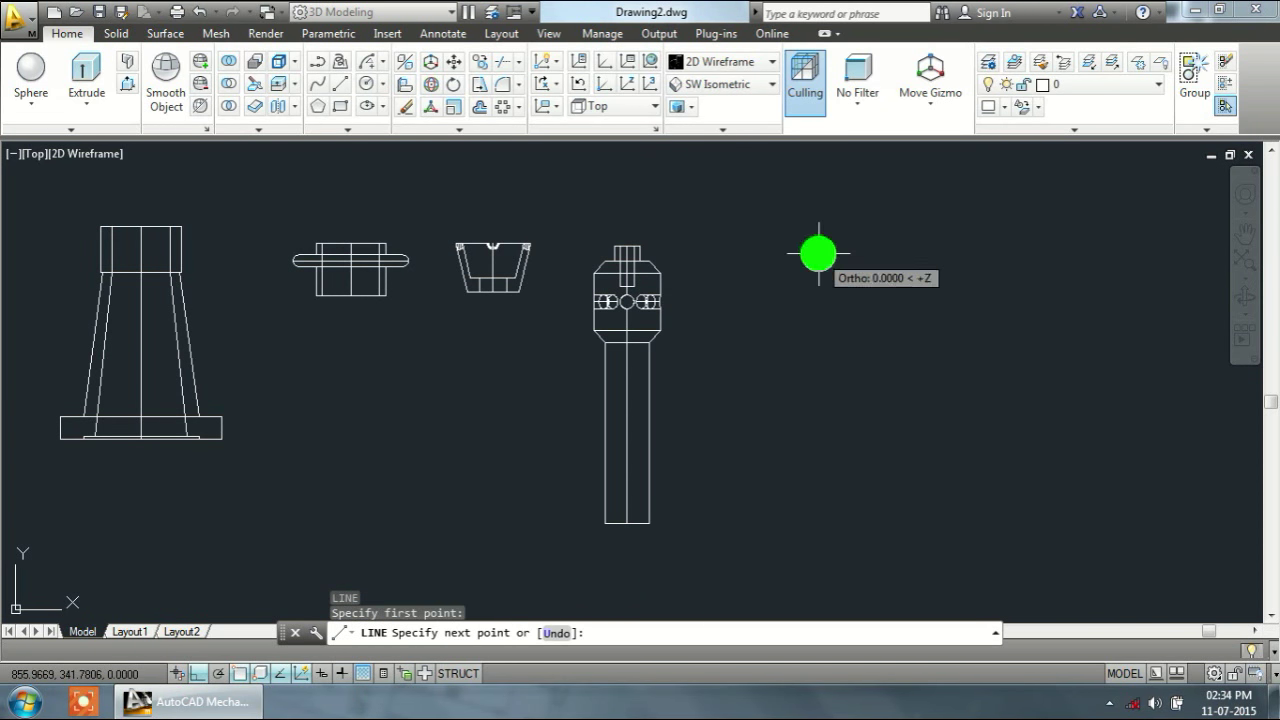
{"action": "type", "text": "2"}
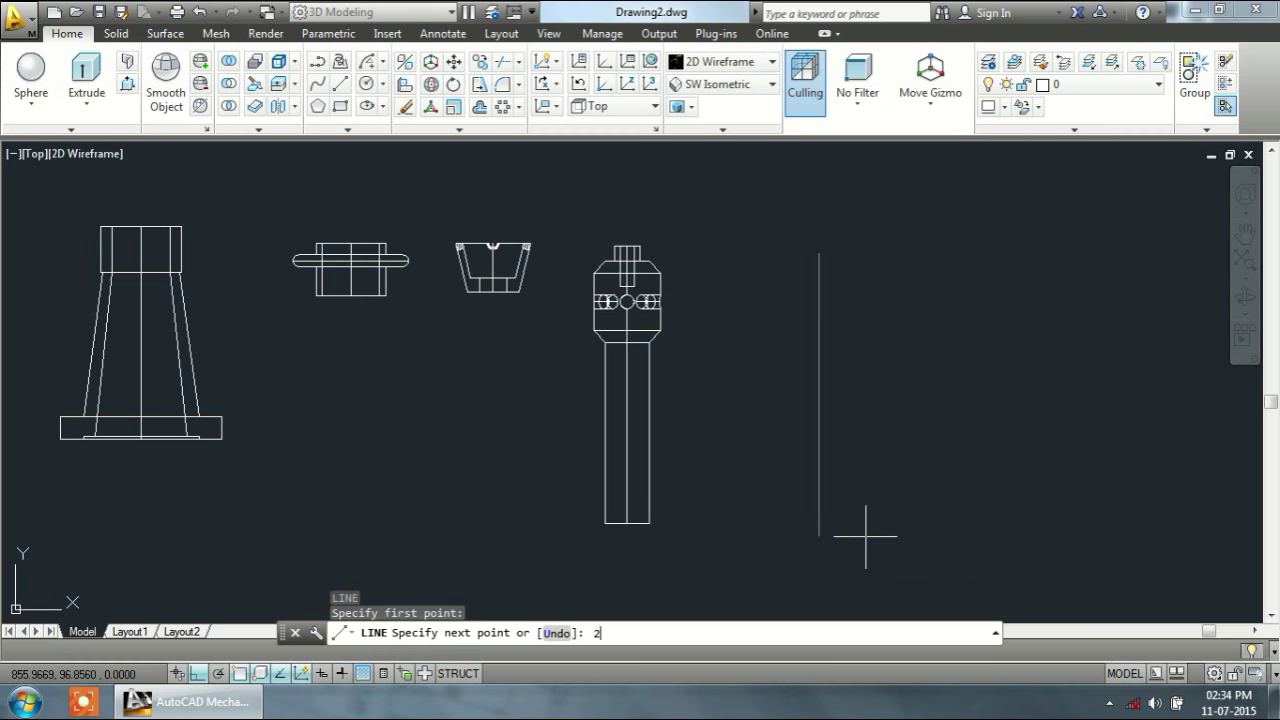
{"action": "type", "text": "75"}
{"action": "key", "text": "Return"}
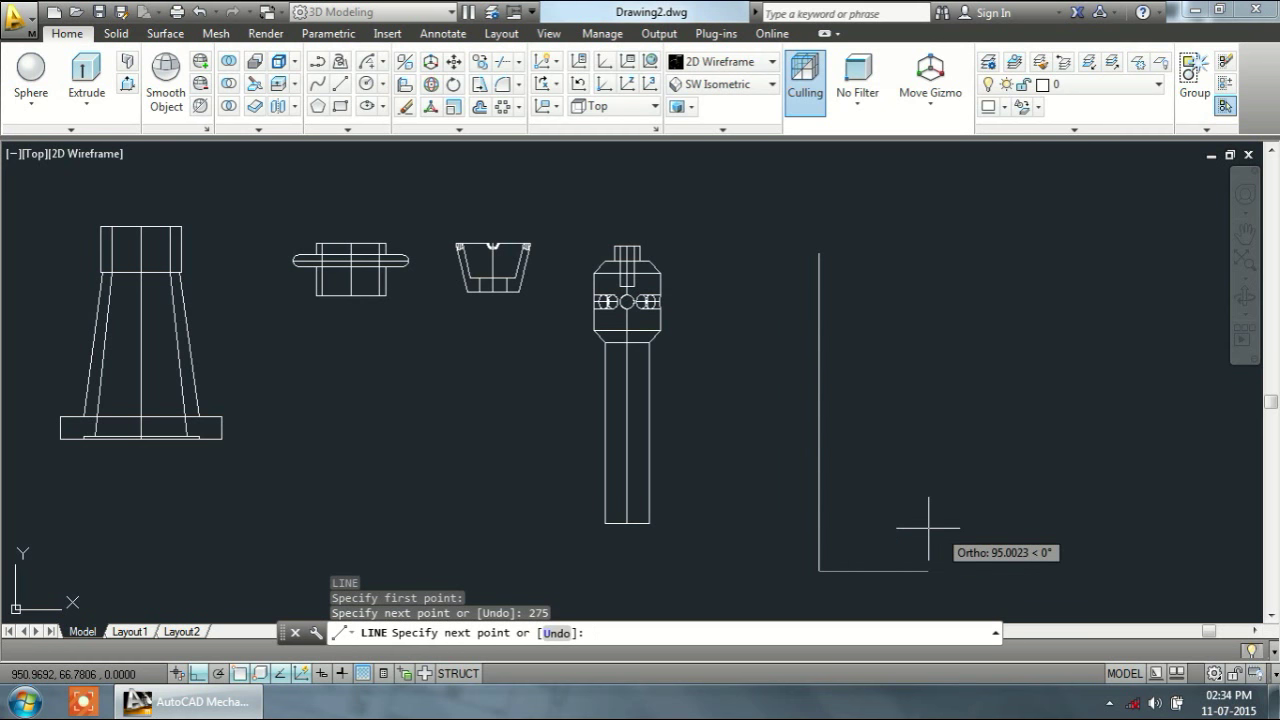
{"action": "key", "text": "Escape"}
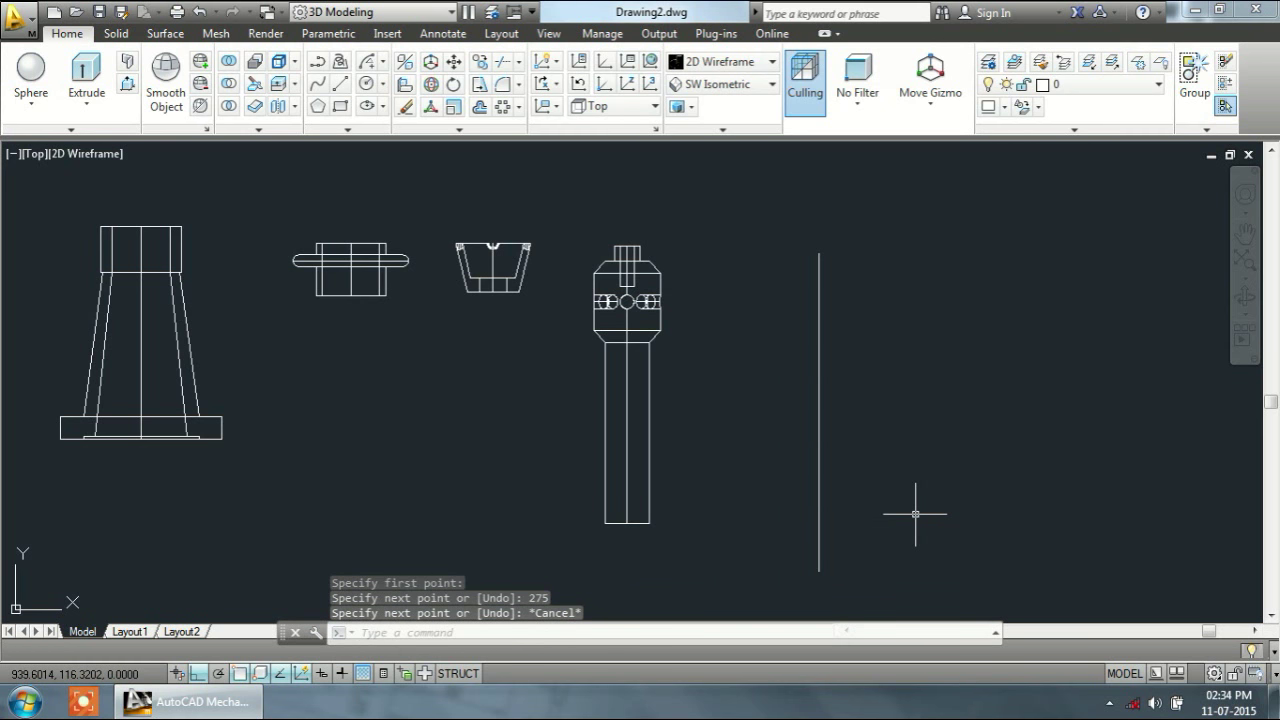
Step: From the line's top end, add a 6-unit segment right and a 62-unit segment down
{"action": "type", "text": "l"}
{"action": "key", "text": "Return"}
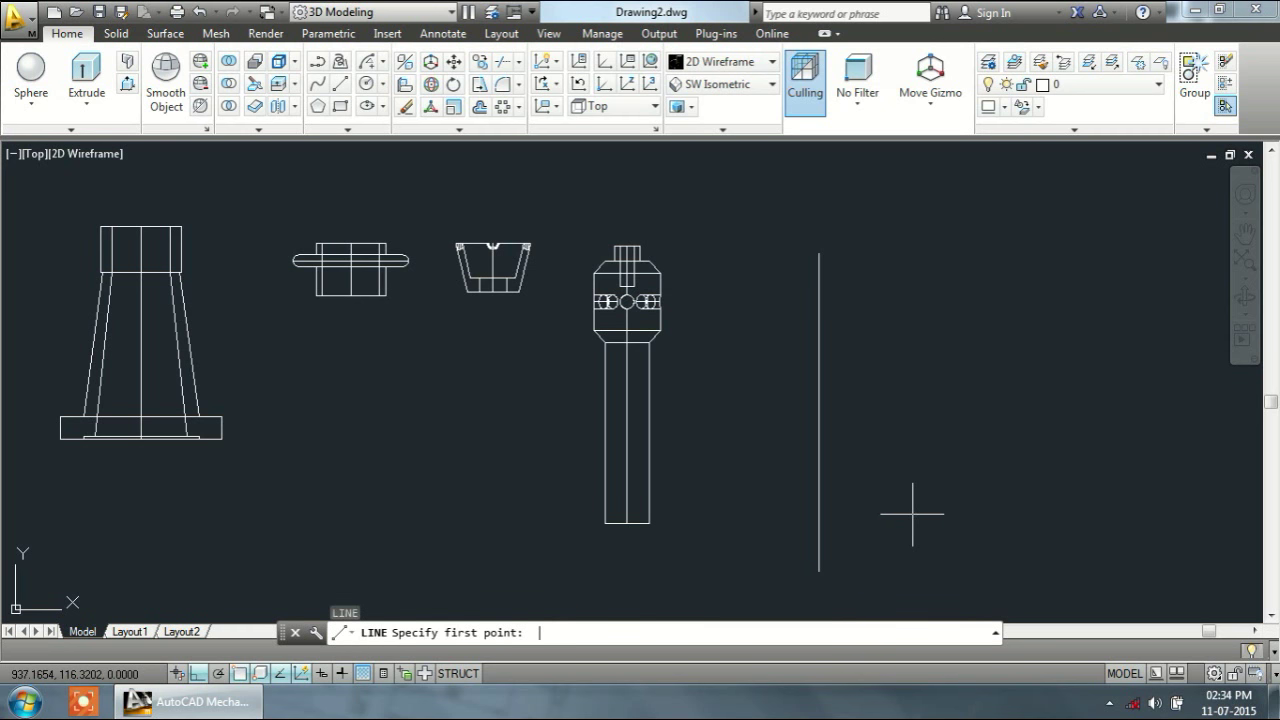
{"action": "left_click", "coordinate": [819, 253]}
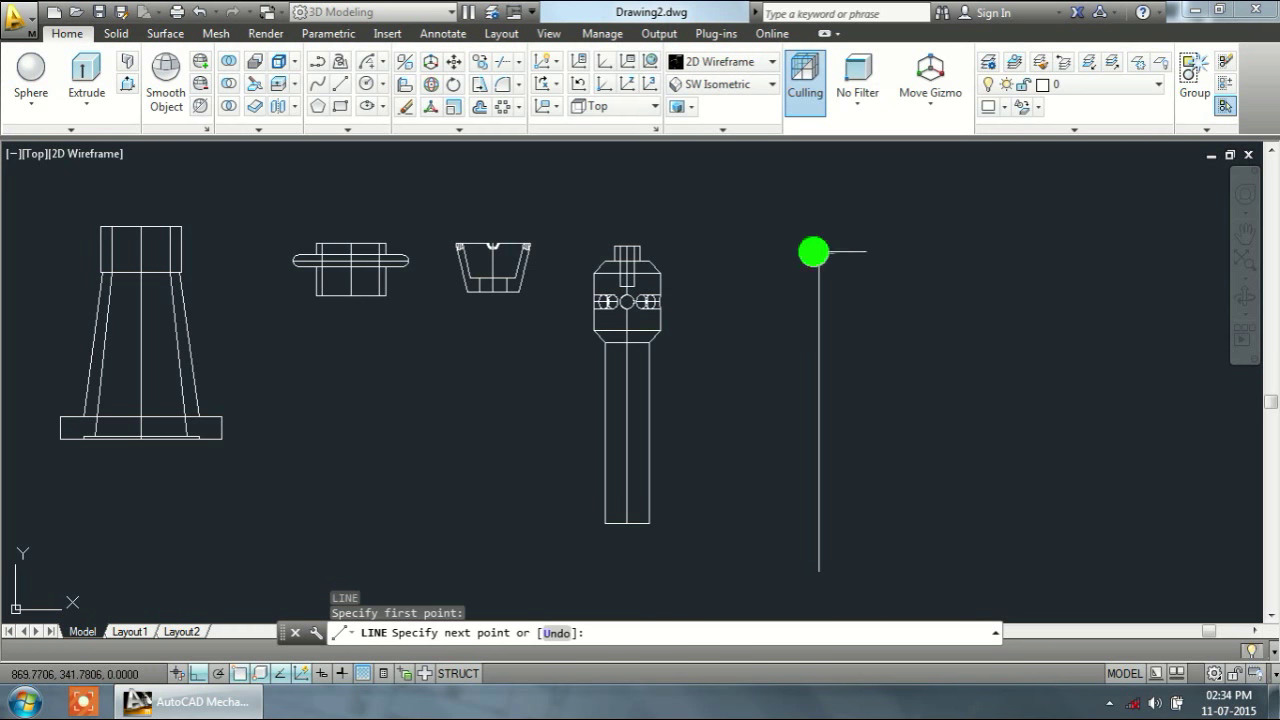
{"action": "type", "text": "6"}
{"action": "key", "text": "Return"}
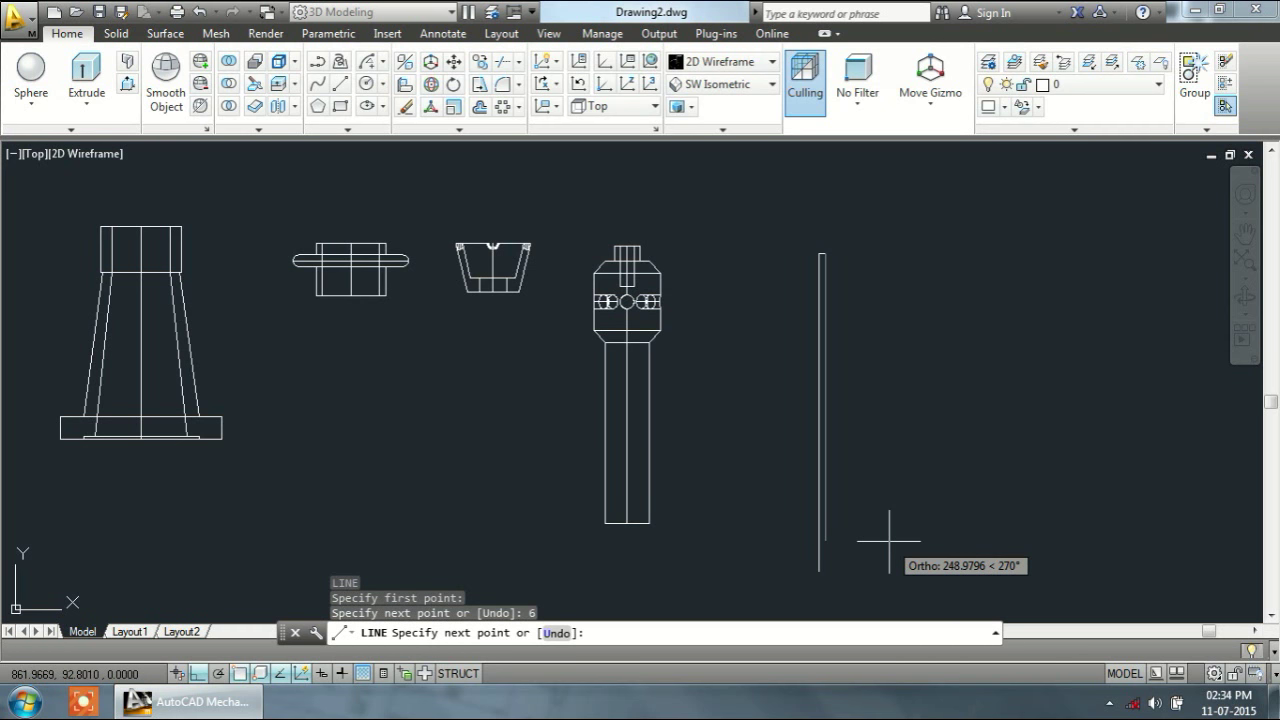
{"action": "type", "text": "6"}
{"action": "key", "text": "Return"}
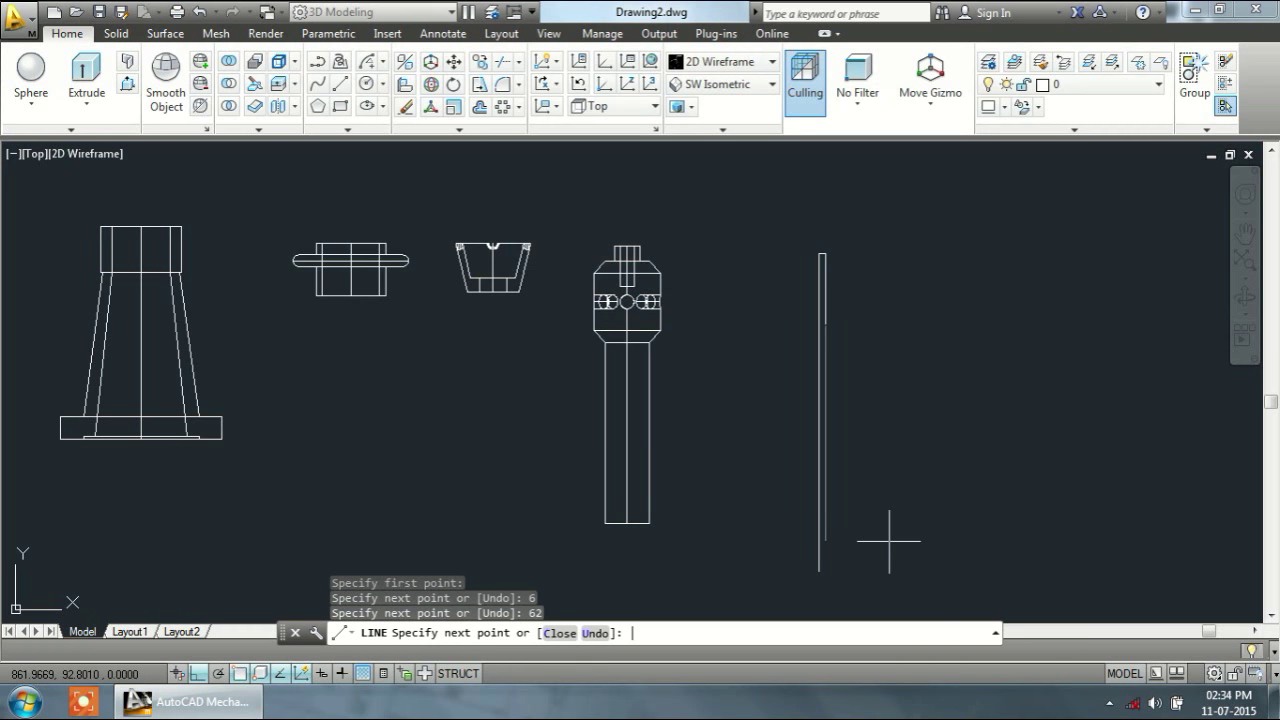
{"action": "key", "text": "Escape"}
Step: From the bottom end, add a 10-unit segment and a 200-unit segment up to finish the outline
{"action": "key", "text": "Return"}
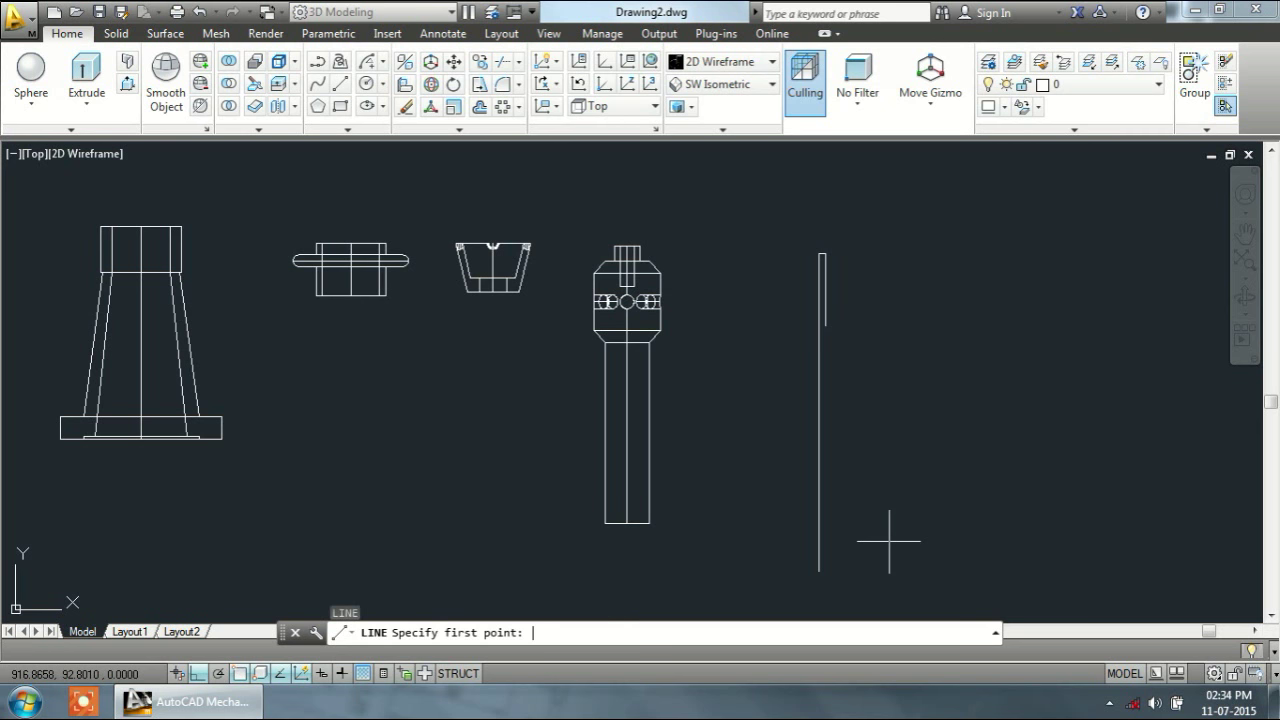
{"action": "left_click", "coordinate": [818, 571]}
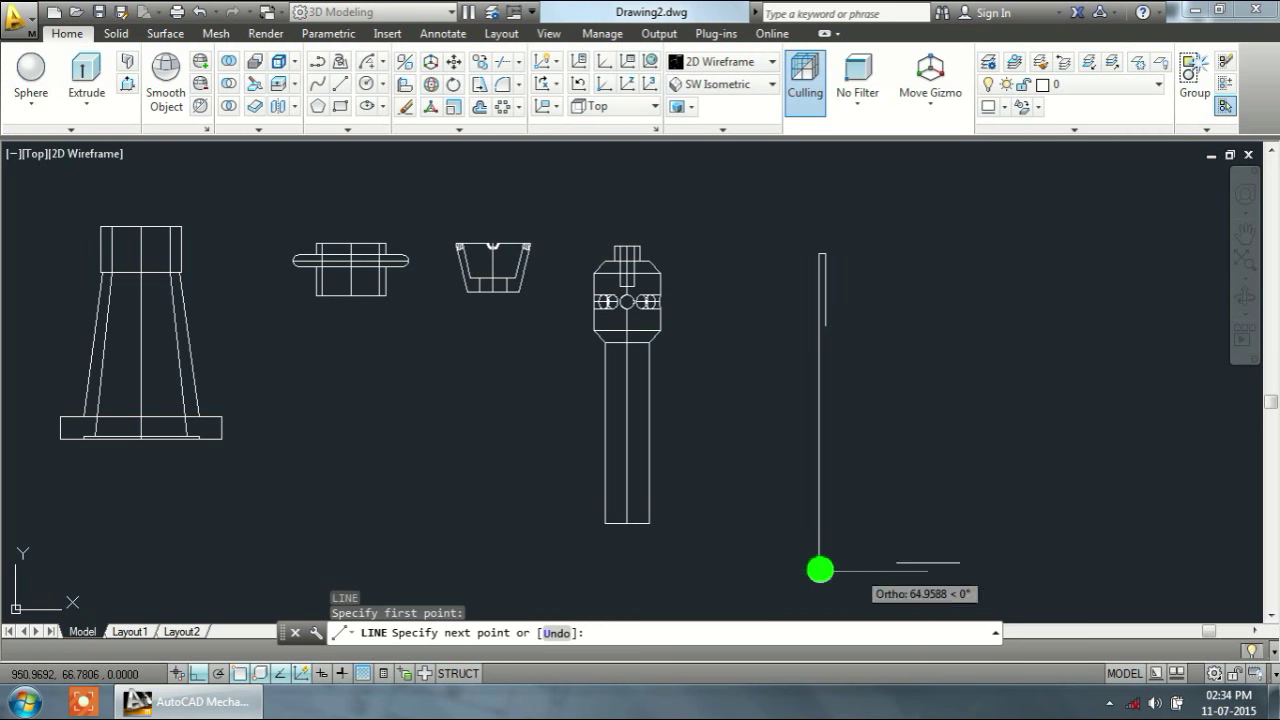
{"action": "type", "text": "10"}
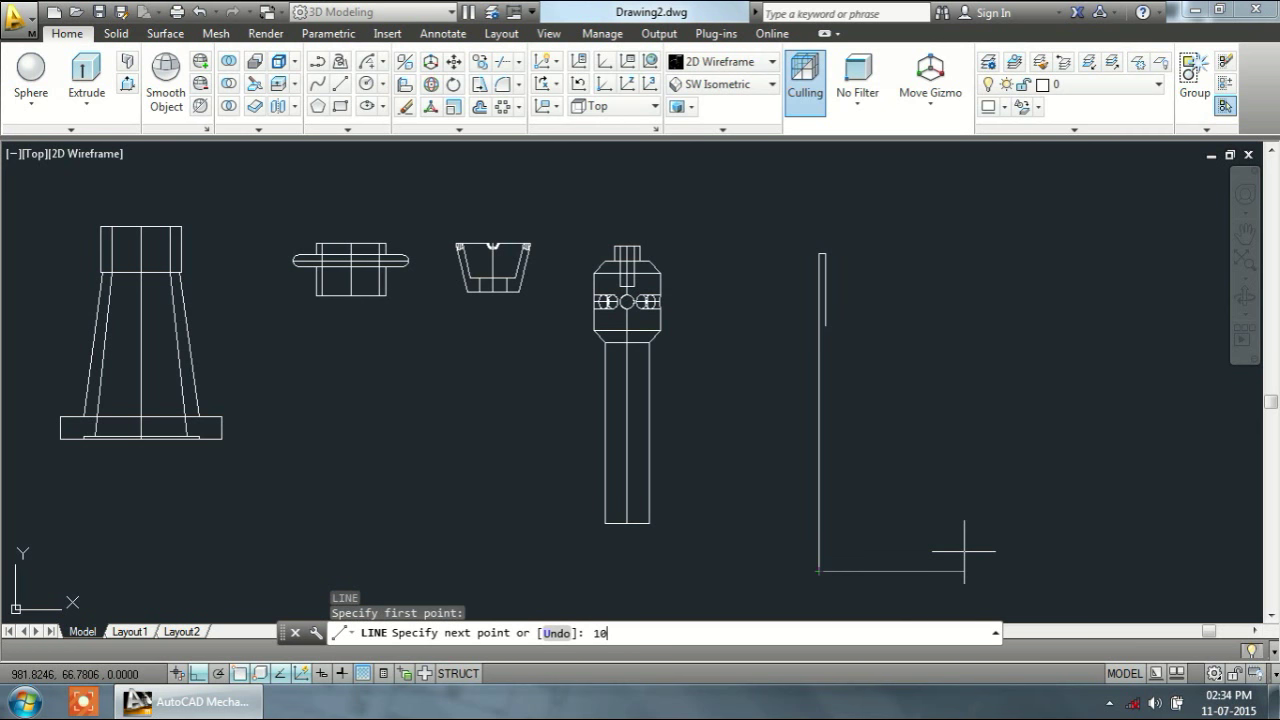
{"action": "key", "text": "Return"}
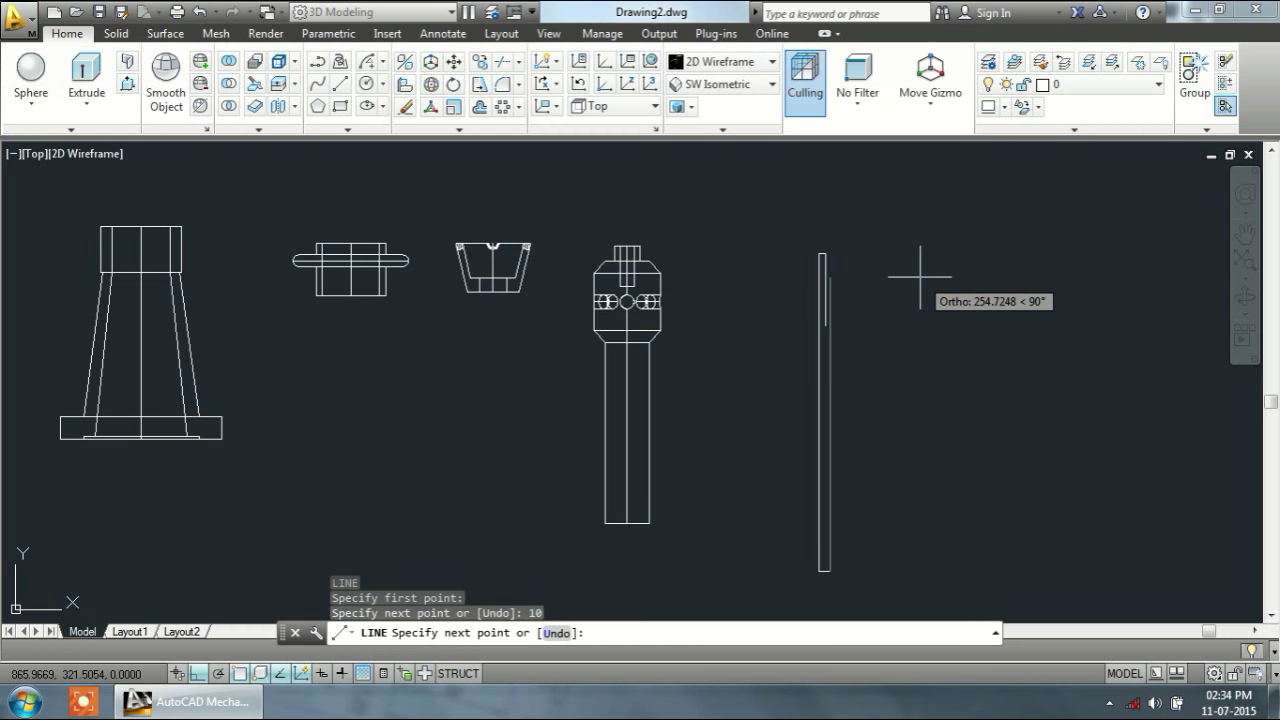
{"action": "type", "text": "200"}
{"action": "key", "text": "Return"}
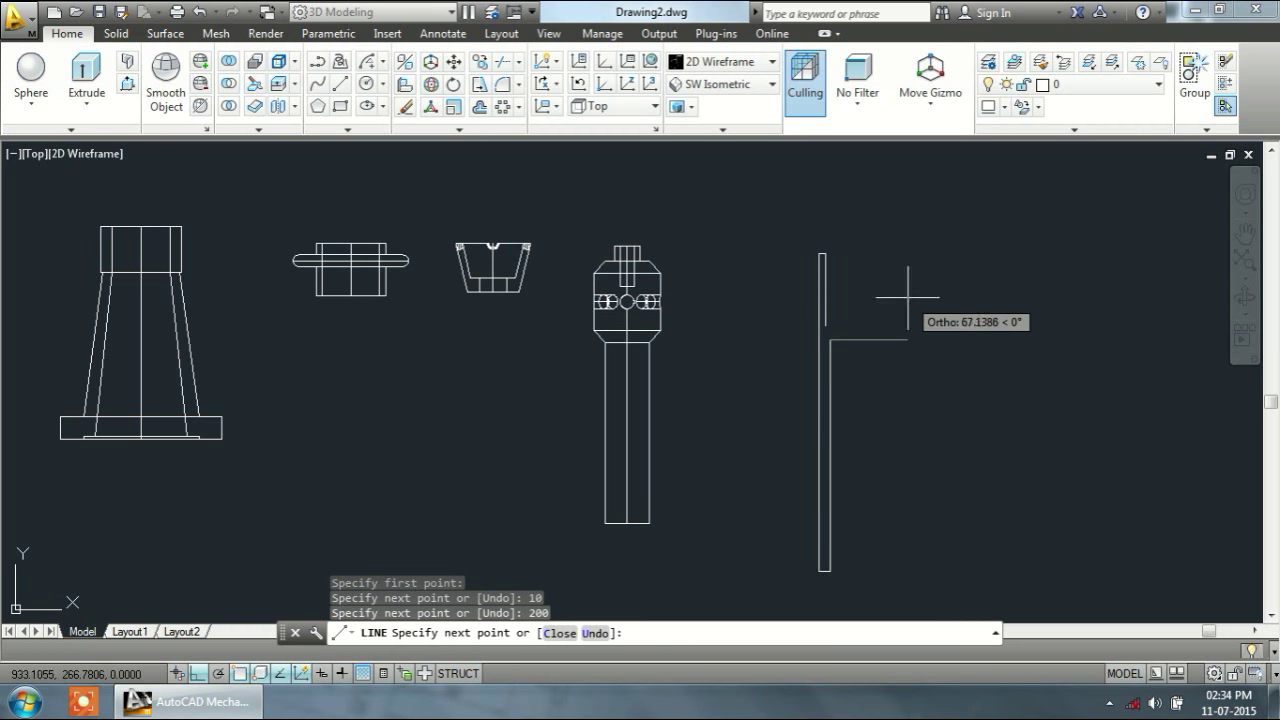
{"action": "scroll", "coordinate": [837, 316], "scroll_direction": "up", "scroll_amount": 5}
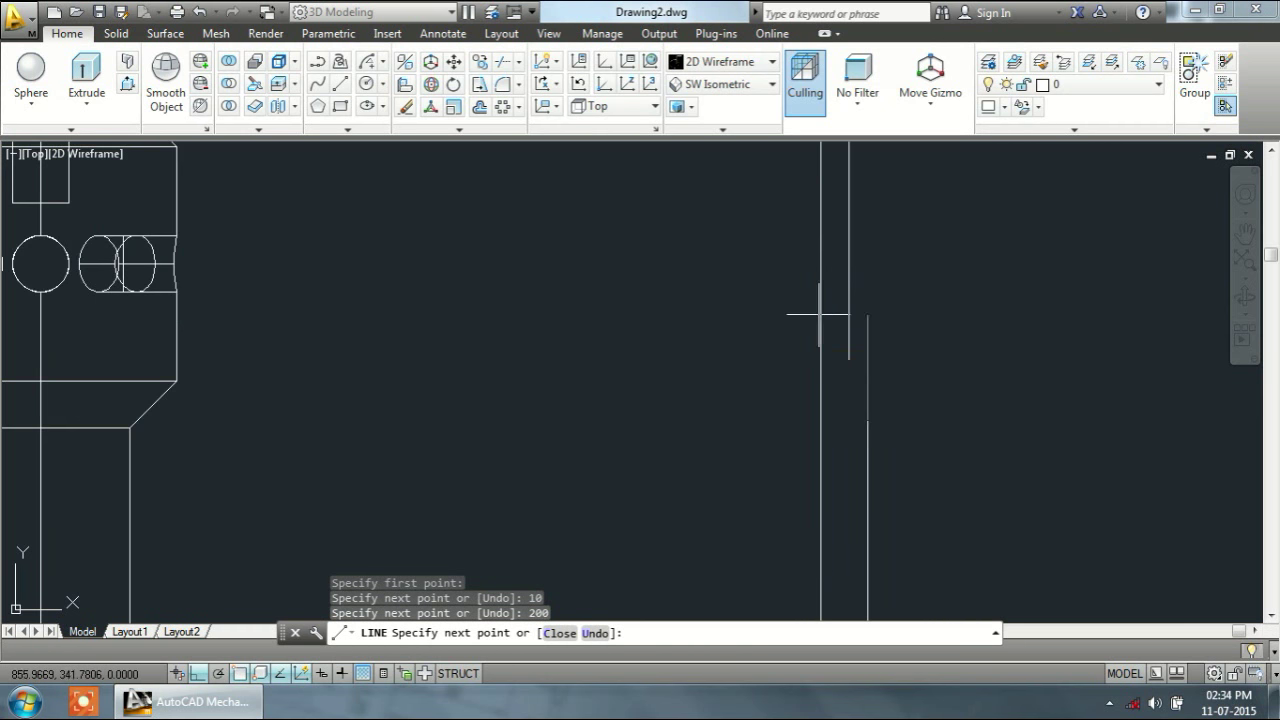
{"action": "left_click", "coordinate": [849, 357]}
{"action": "scroll", "coordinate": [898, 357], "scroll_direction": "down", "scroll_amount": 3}
{"action": "key", "text": "Escape"}
{"action": "scroll", "coordinate": [900, 354], "scroll_direction": "down", "scroll_amount": 3}
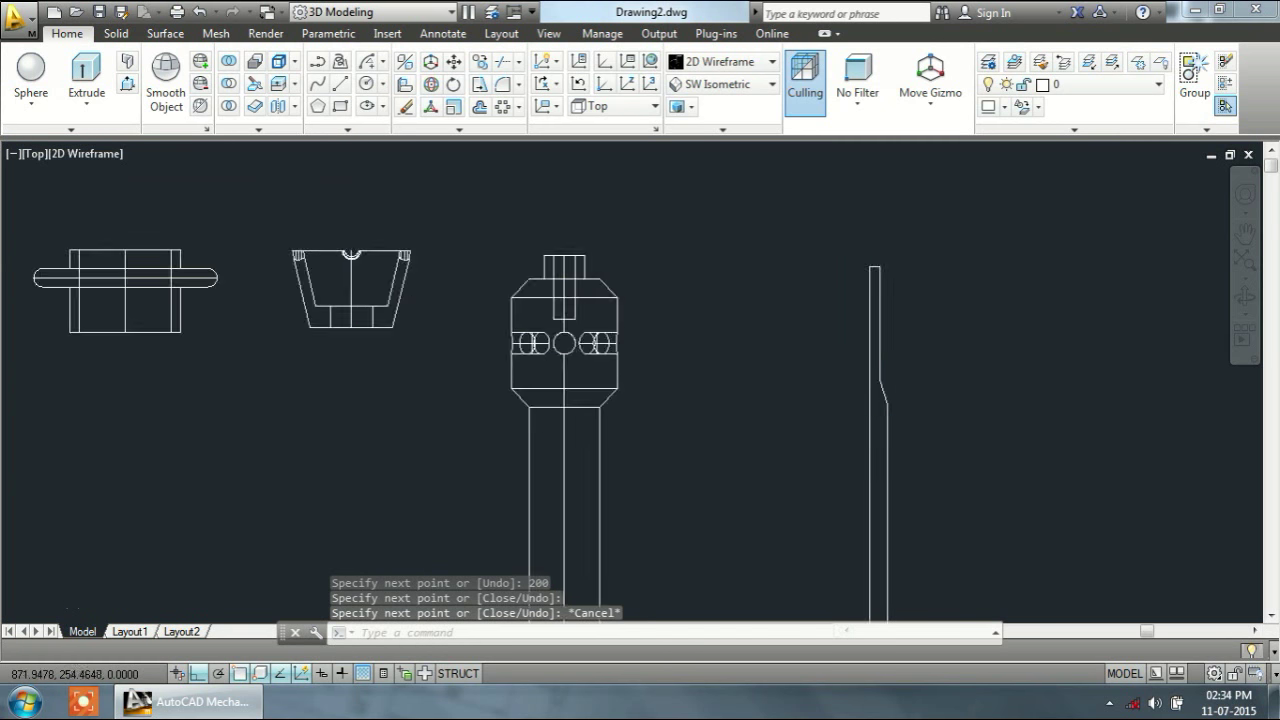
{"action": "scroll", "coordinate": [896, 431], "scroll_direction": "down", "scroll_amount": 2}
Step: Join the six handle-profile lines into a single polyline
{"action": "type", "text": "j"}
{"action": "key", "text": "Return"}
{"action": "middle_click_drag", "start_coordinate": [889, 446], "coordinate": [878, 318]}
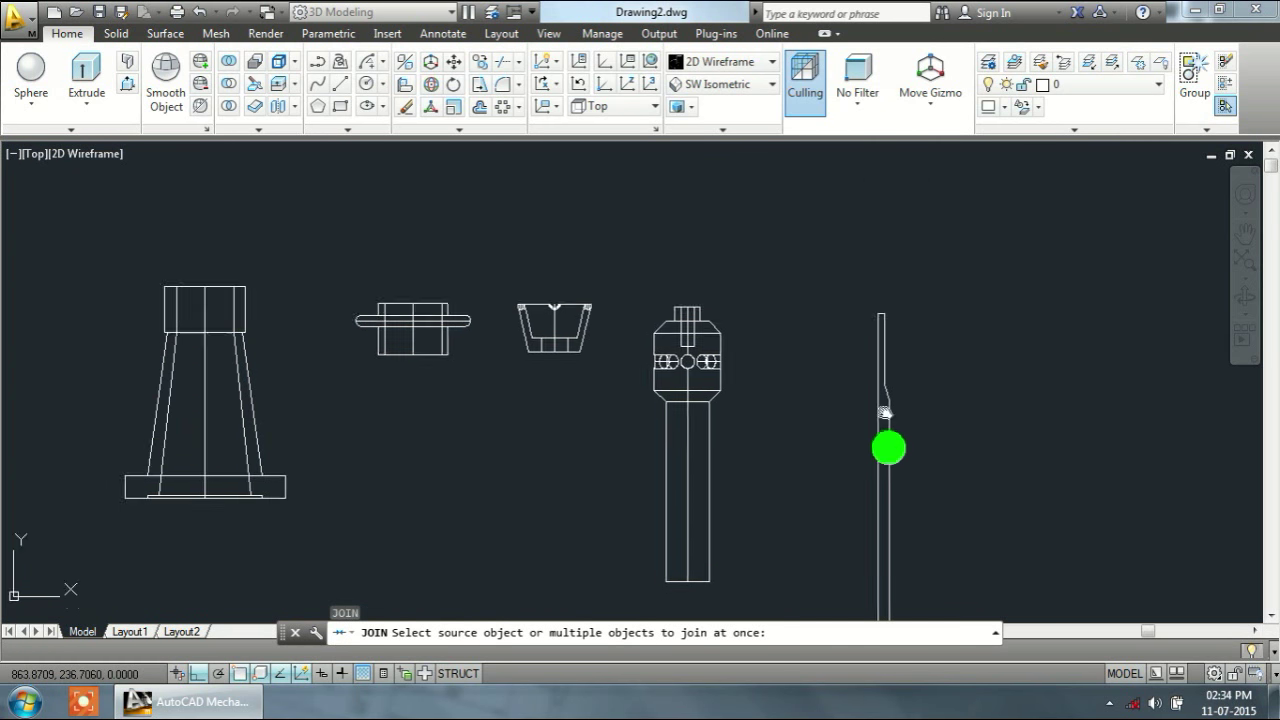
{"action": "left_click", "coordinate": [797, 155]}
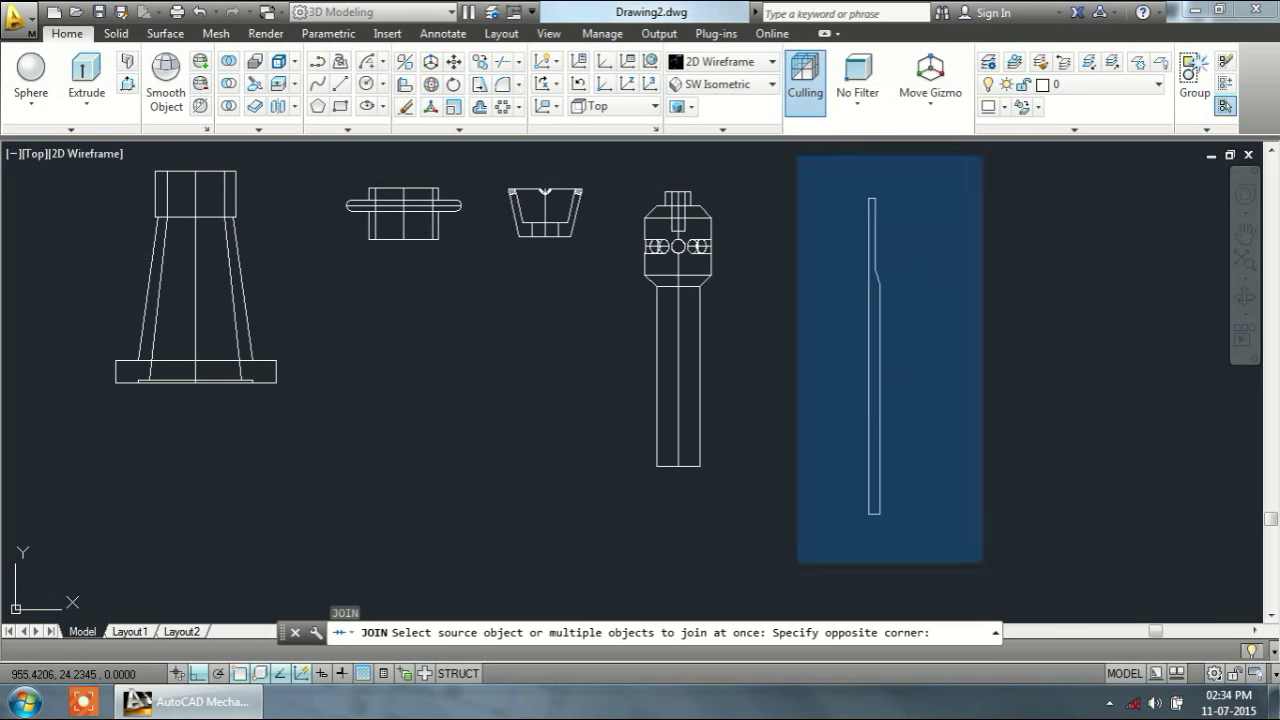
{"action": "left_click", "coordinate": [987, 561]}
{"action": "key", "text": "Return"}
{"action": "type", "text": "r"}
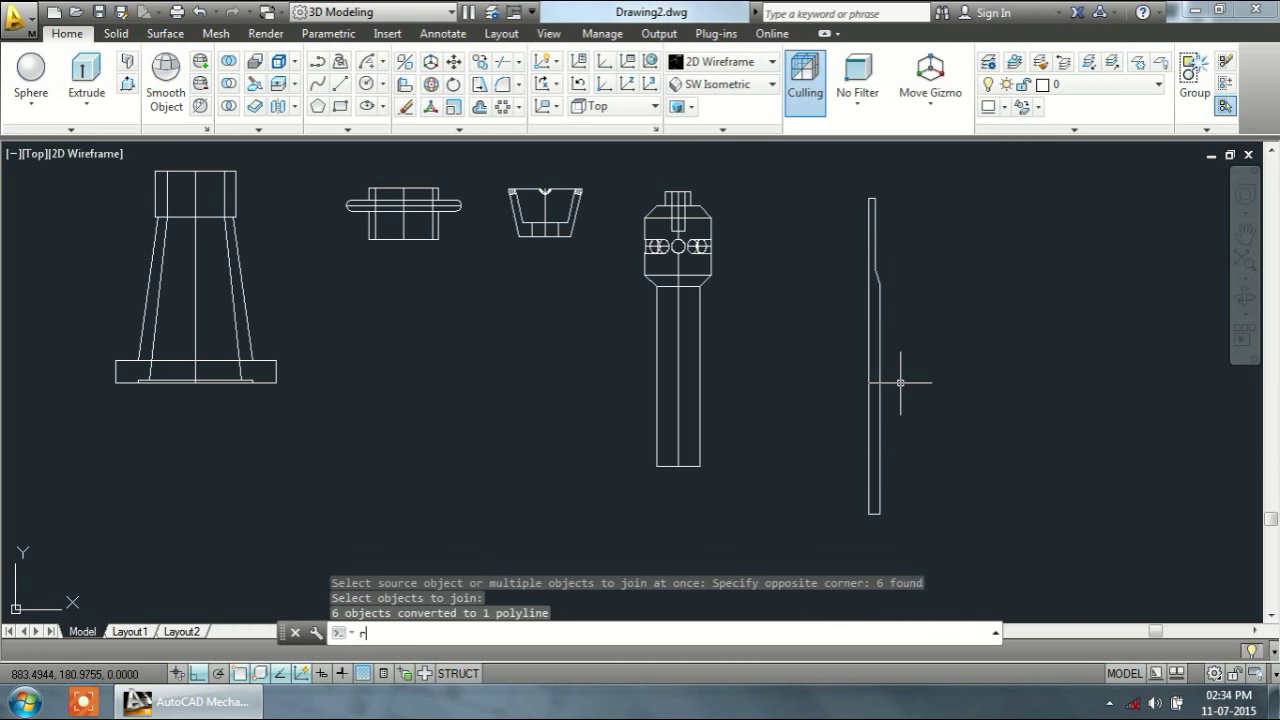
Step: Revolve the polyline 360° about its long edge into a slender rod solid
{"action": "type", "text": "ev"}
{"action": "key", "text": "Return"}
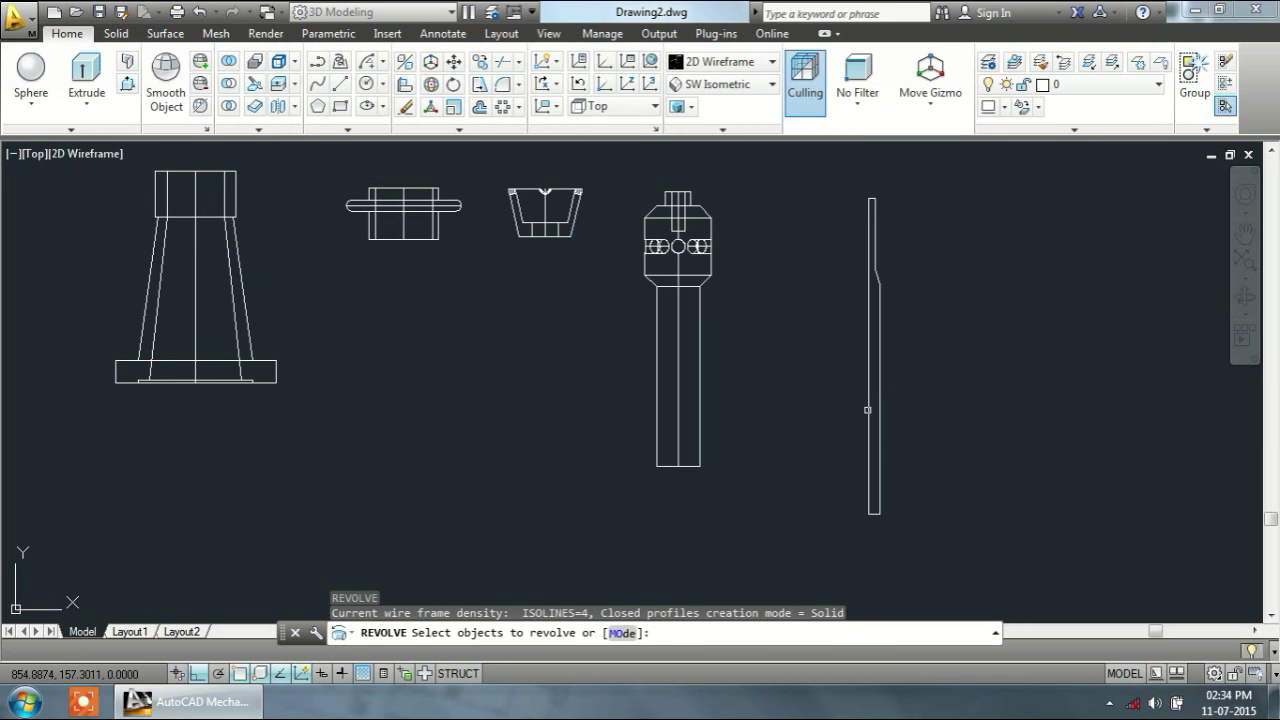
{"action": "left_click", "coordinate": [868, 408]}
{"action": "right_click", "coordinate": [877, 412]}
{"action": "left_click", "coordinate": [869, 343]}
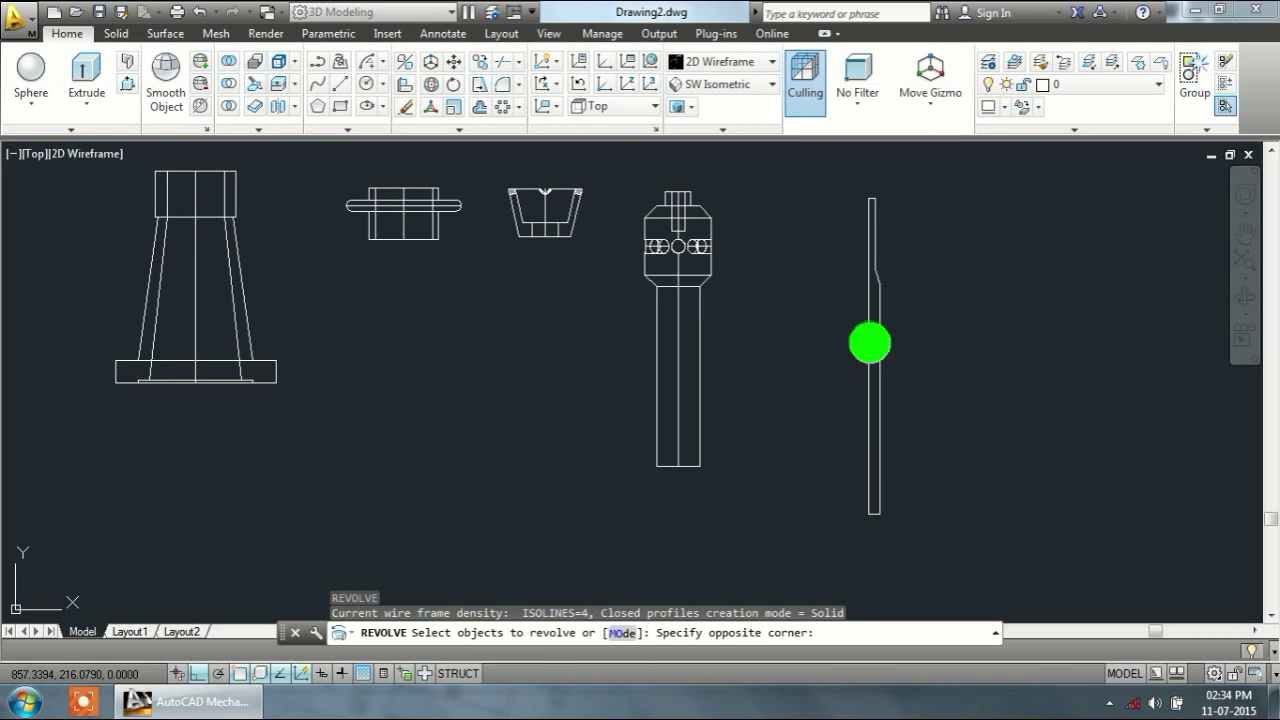
{"action": "left_click", "coordinate": [869, 346]}
{"action": "left_click", "coordinate": [866, 362]}
{"action": "right_click", "coordinate": [865, 362]}
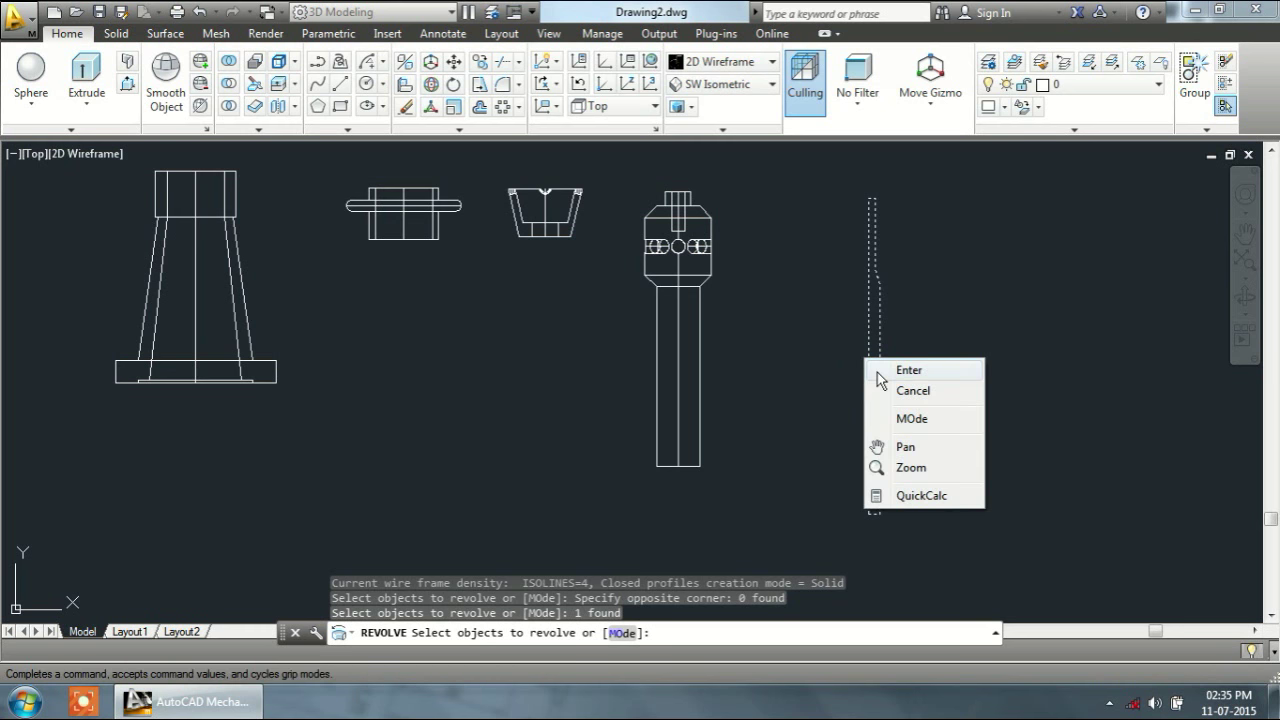
{"action": "left_click", "coordinate": [905, 367]}
{"action": "left_click", "coordinate": [868, 205]}
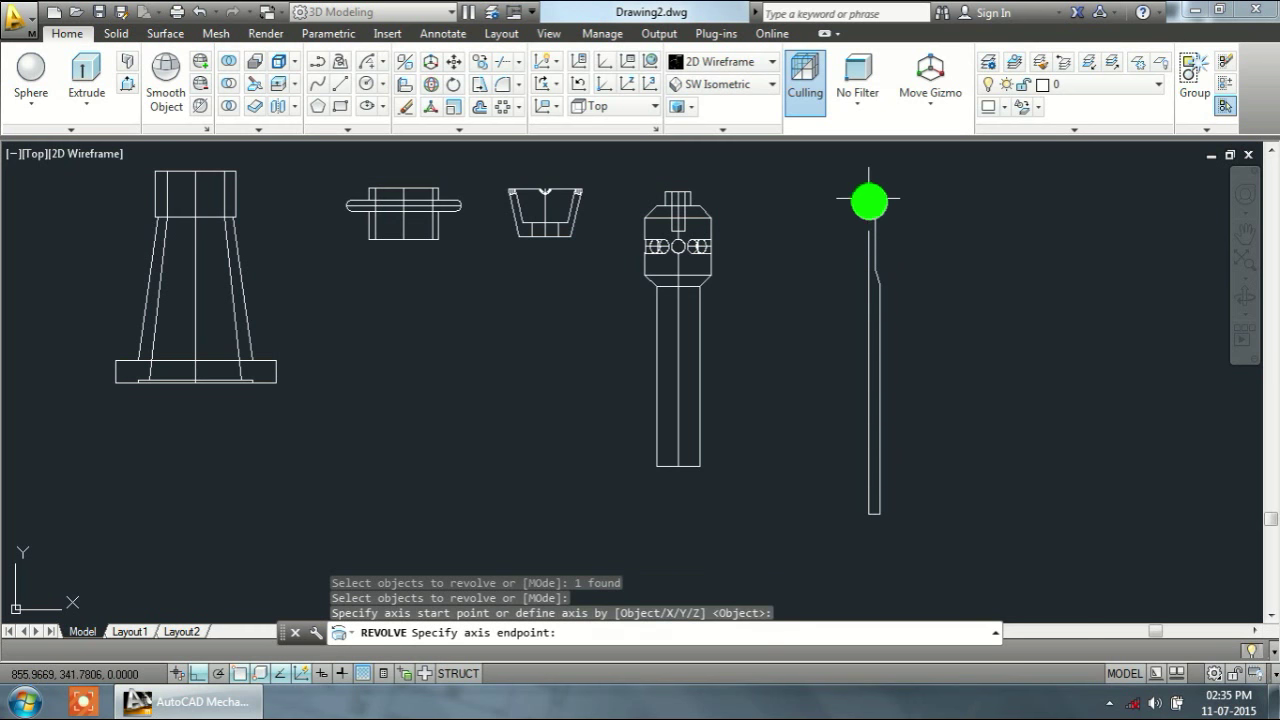
{"action": "left_click", "coordinate": [869, 513]}
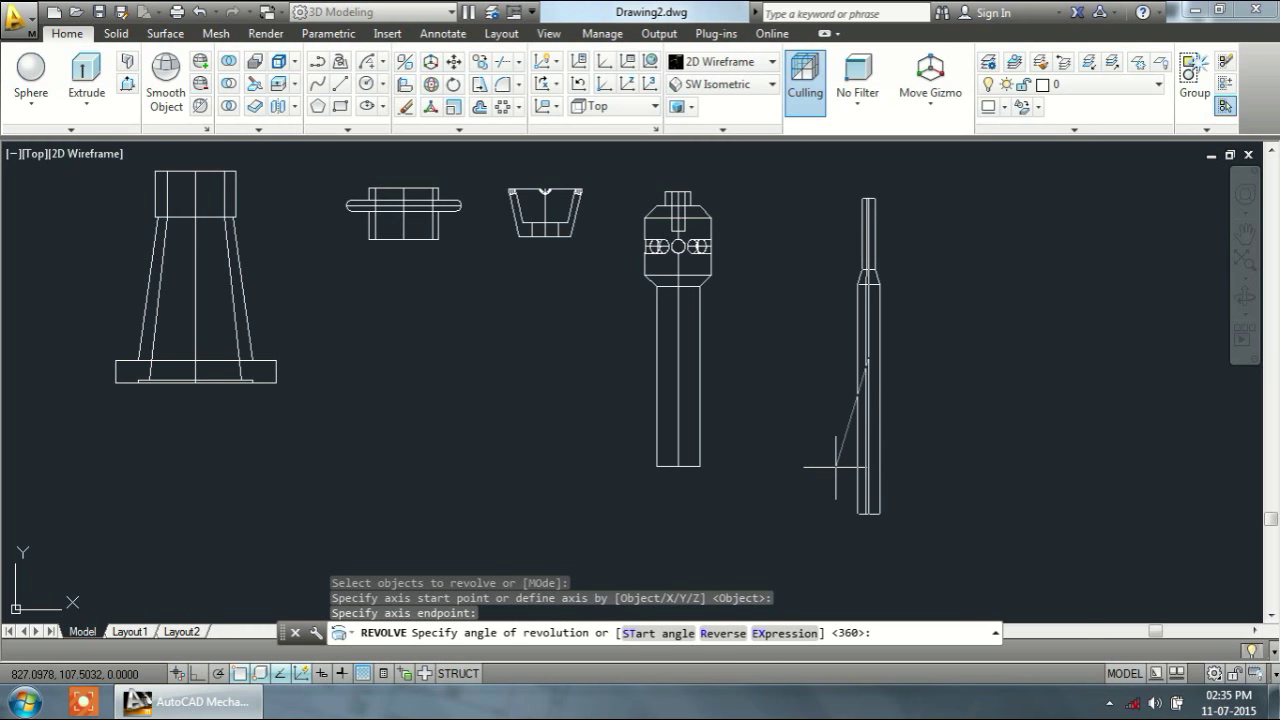
{"action": "key", "text": "Return"}
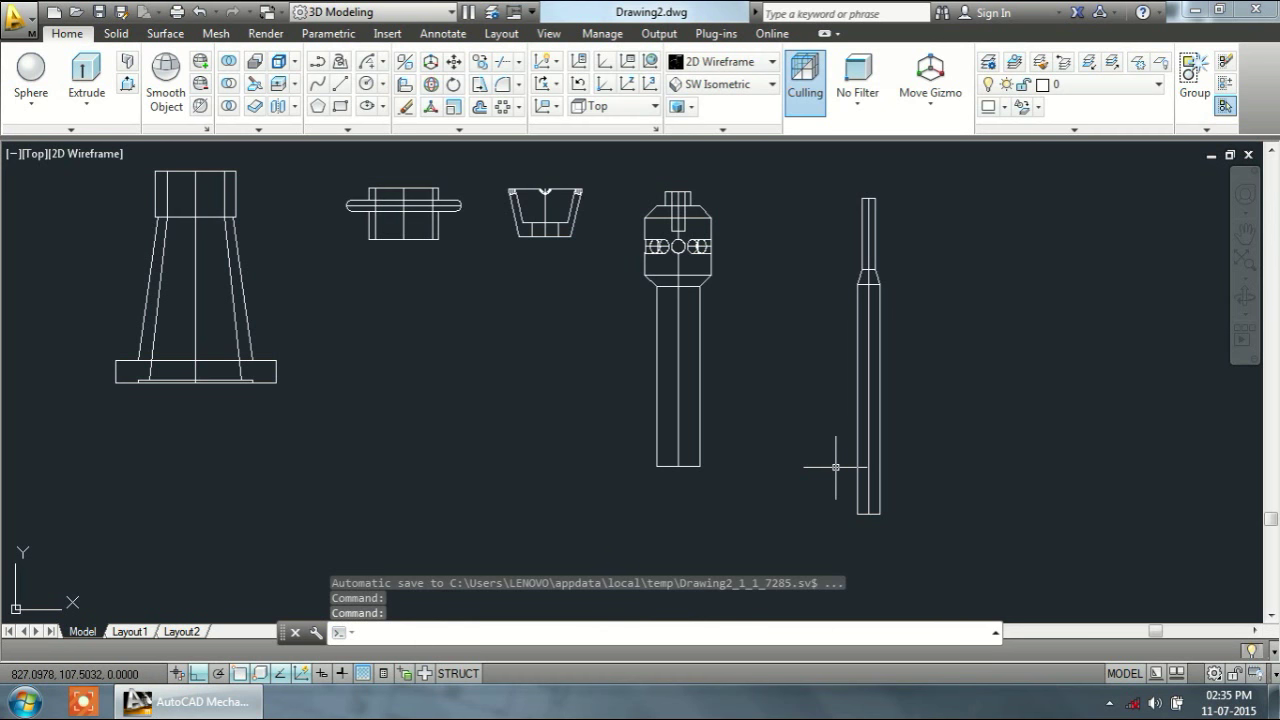
{"action": "left_click", "coordinate": [1246, 297]}
Step: Tilt the view to show the solids in 3D and select the ringed part to move
{"action": "left_click_drag", "start_coordinate": [925, 487], "coordinate": [1030, 360]}
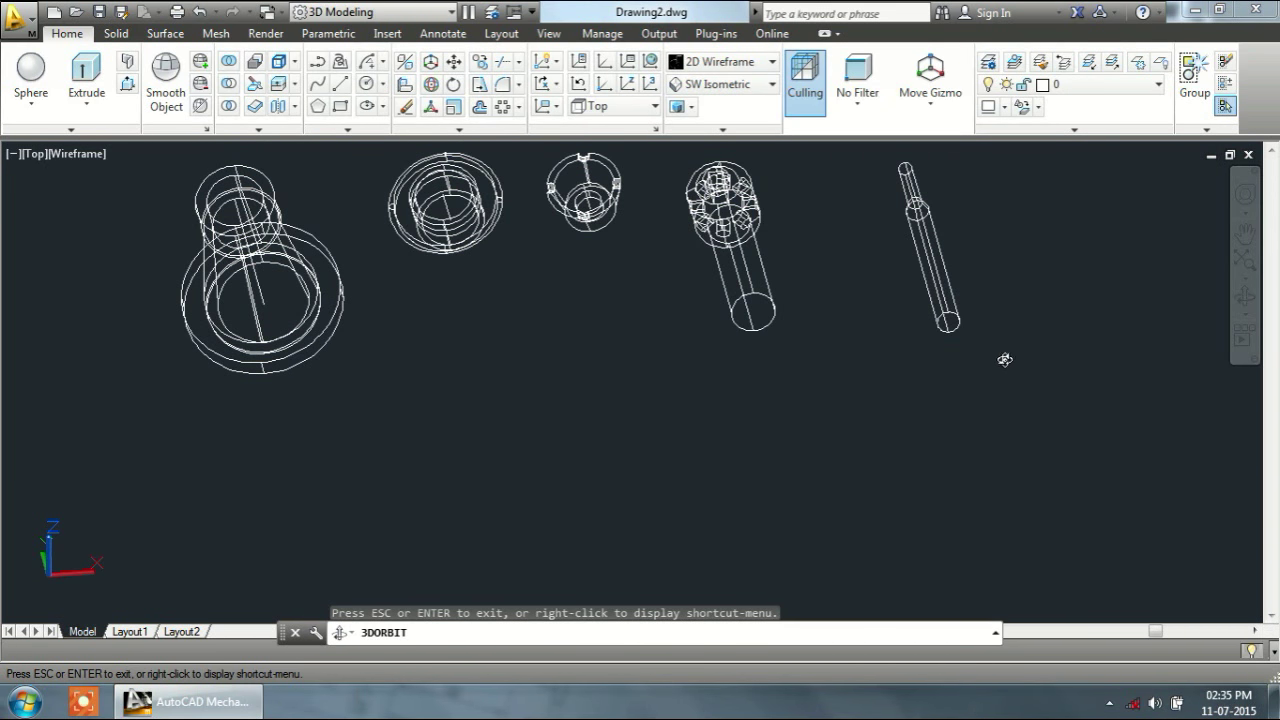
{"action": "mouse_move", "coordinate": [819, 411]}
{"action": "left_mouse_down"}
{"action": "mouse_move", "coordinate": [951, 400]}
{"action": "mouse_move", "coordinate": [974, 374]}
{"action": "mouse_move", "coordinate": [976, 425]}
{"action": "left_mouse_up"}
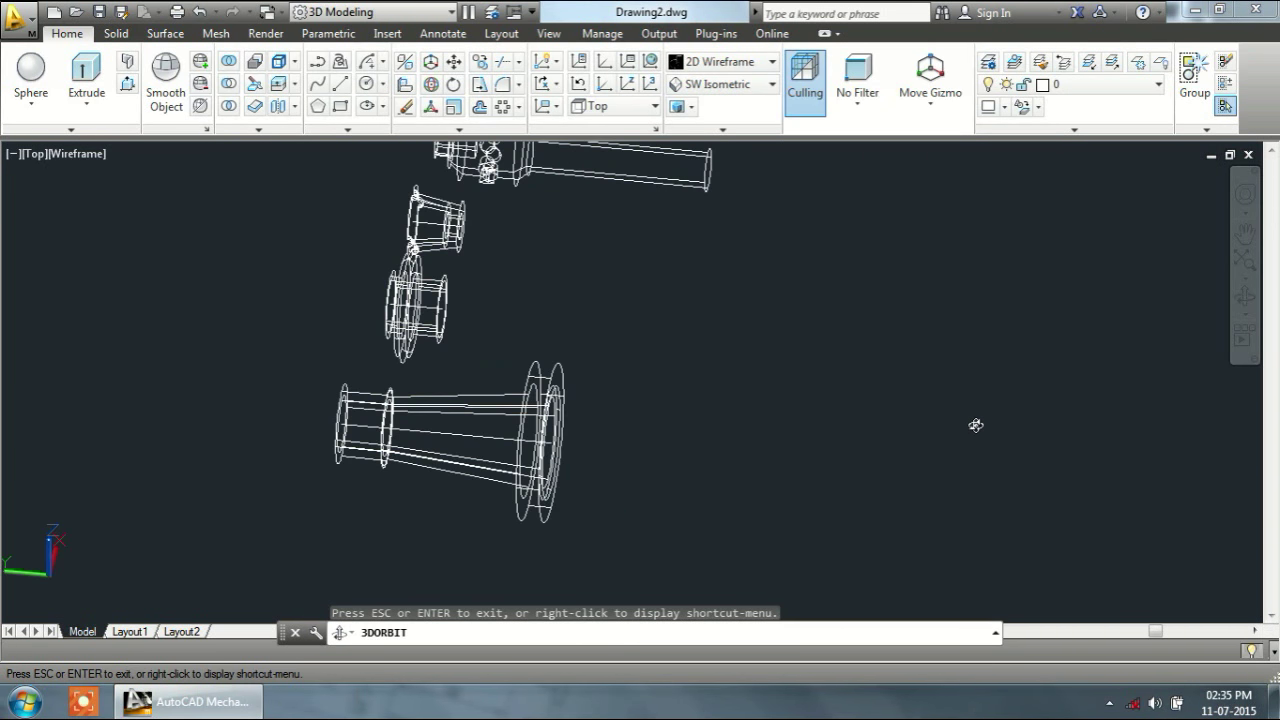
{"action": "key", "text": "Escape"}
{"action": "type", "text": "m"}
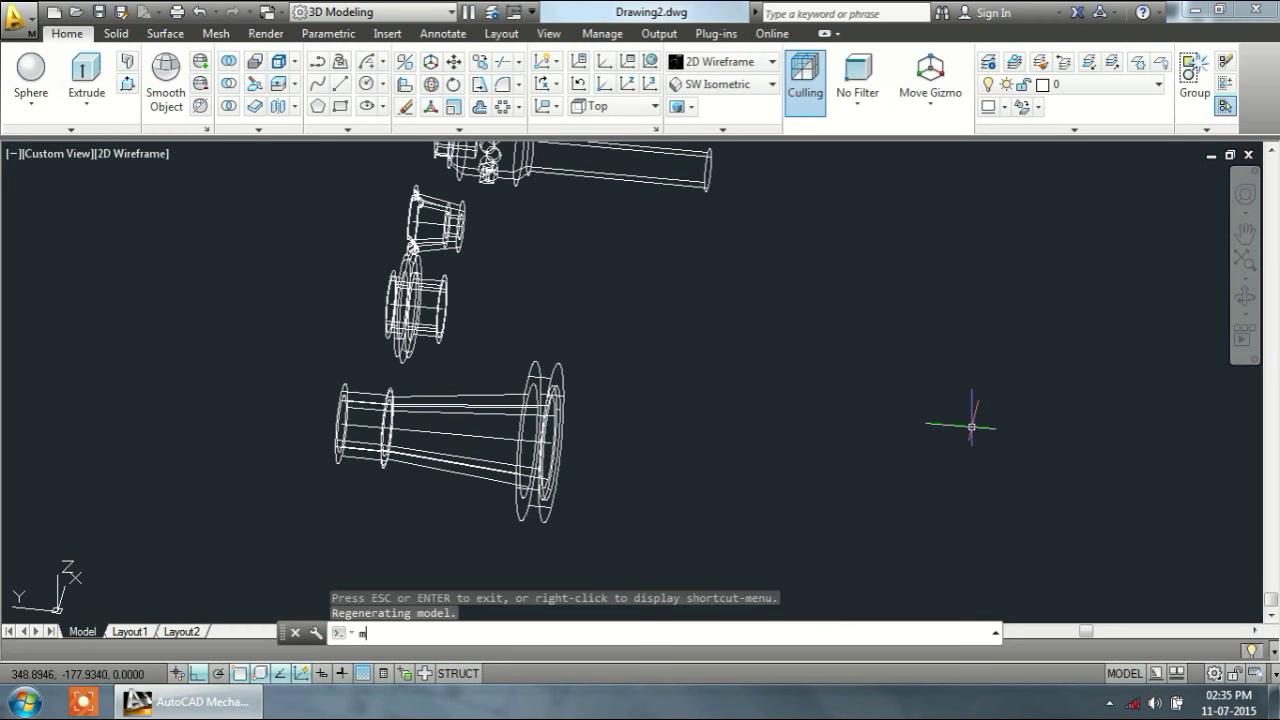
{"action": "key", "text": "Return"}
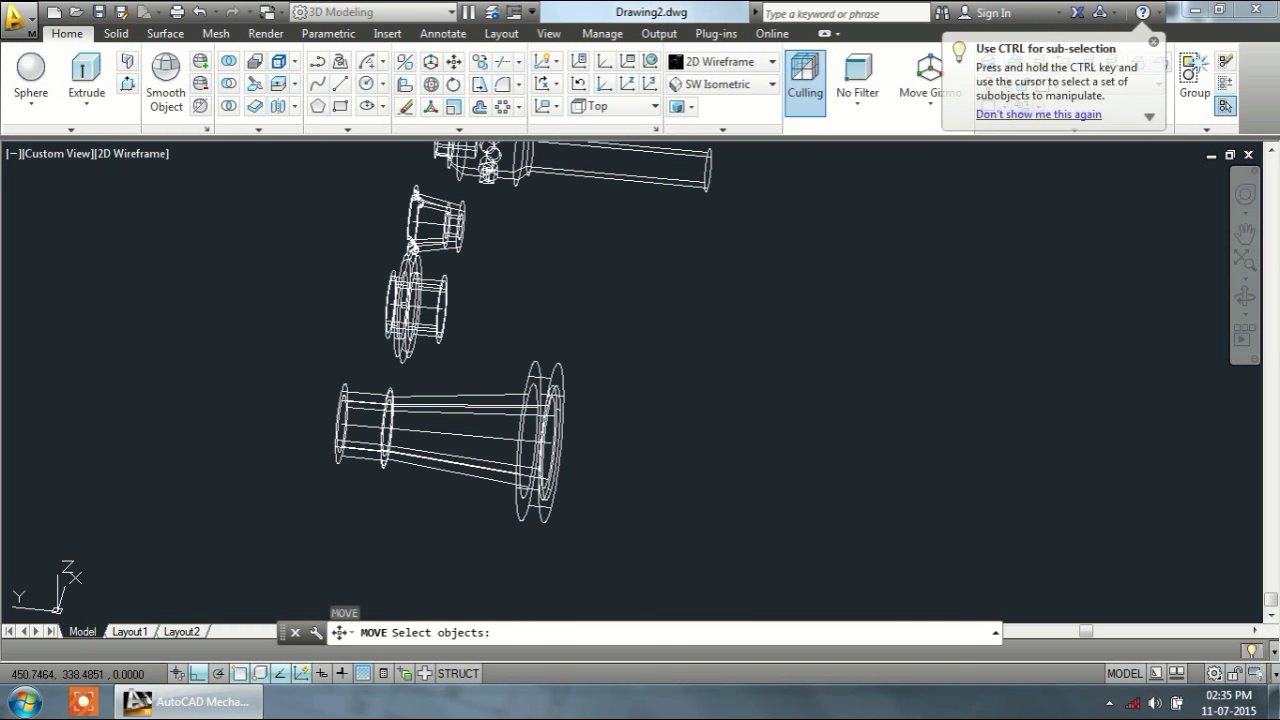
{"action": "left_click", "coordinate": [404, 304]}
{"action": "key", "text": "Return"}
{"action": "scroll", "coordinate": [425, 298], "scroll_direction": "up", "scroll_amount": 5}
{"action": "scroll", "coordinate": [420, 302], "scroll_direction": "up", "scroll_amount": 2}
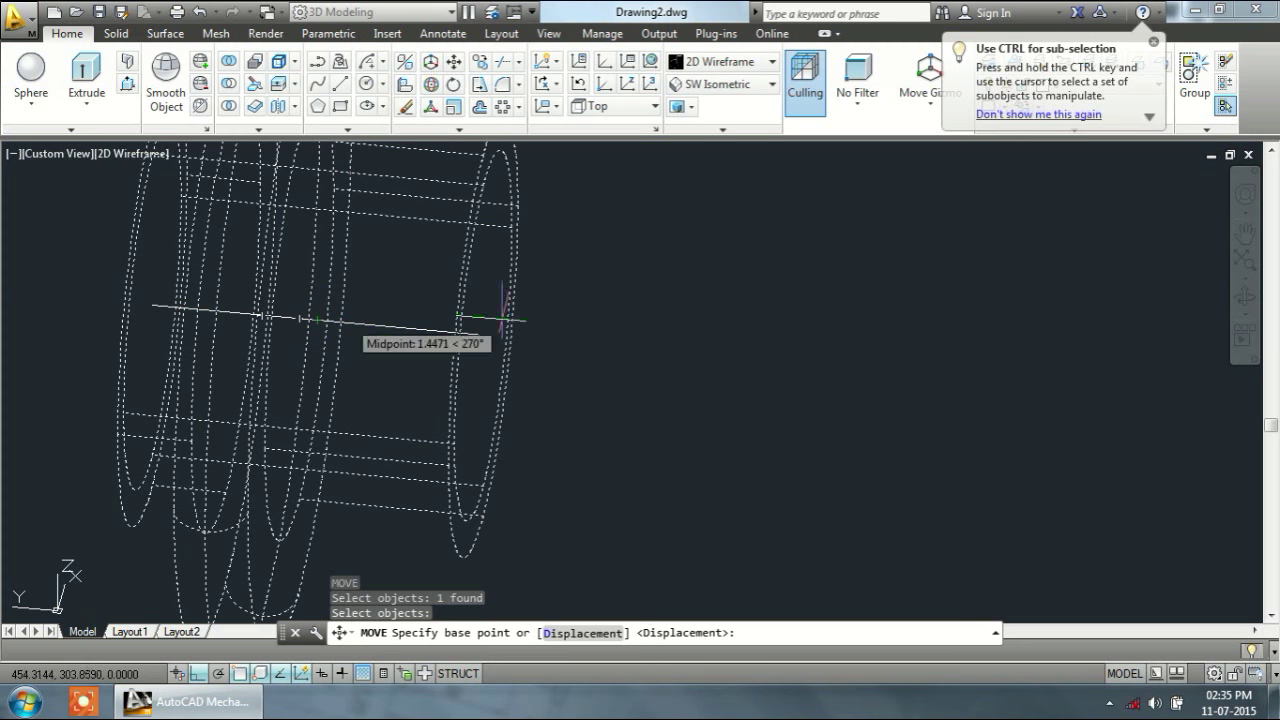
Step: Move the ring part from its centre onto the narrow left end of the base
{"action": "left_click", "coordinate": [1236, 292]}
{"action": "mouse_move", "coordinate": [1025, 329]}
{"action": "left_mouse_down"}
{"action": "mouse_move", "coordinate": [509, 383]}
{"action": "mouse_move", "coordinate": [528, 386]}
{"action": "left_mouse_up"}
{"action": "right_click", "coordinate": [306, 318]}
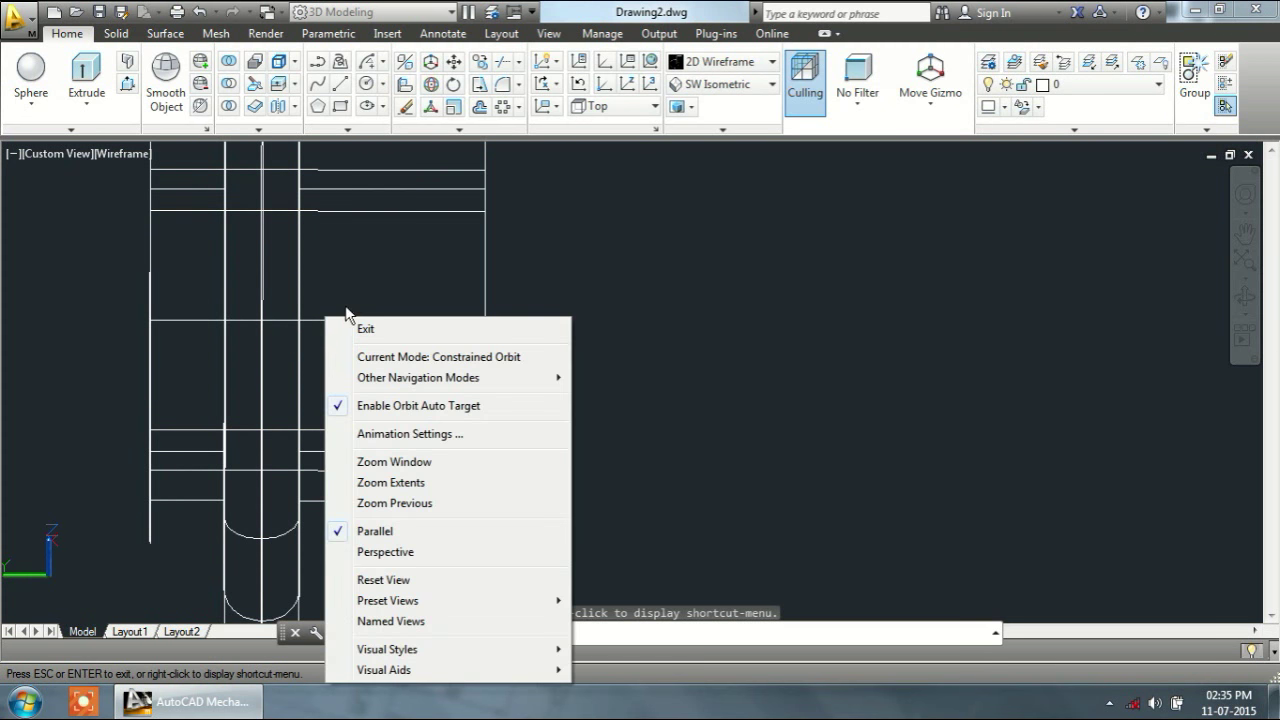
{"action": "left_click", "coordinate": [362, 330]}
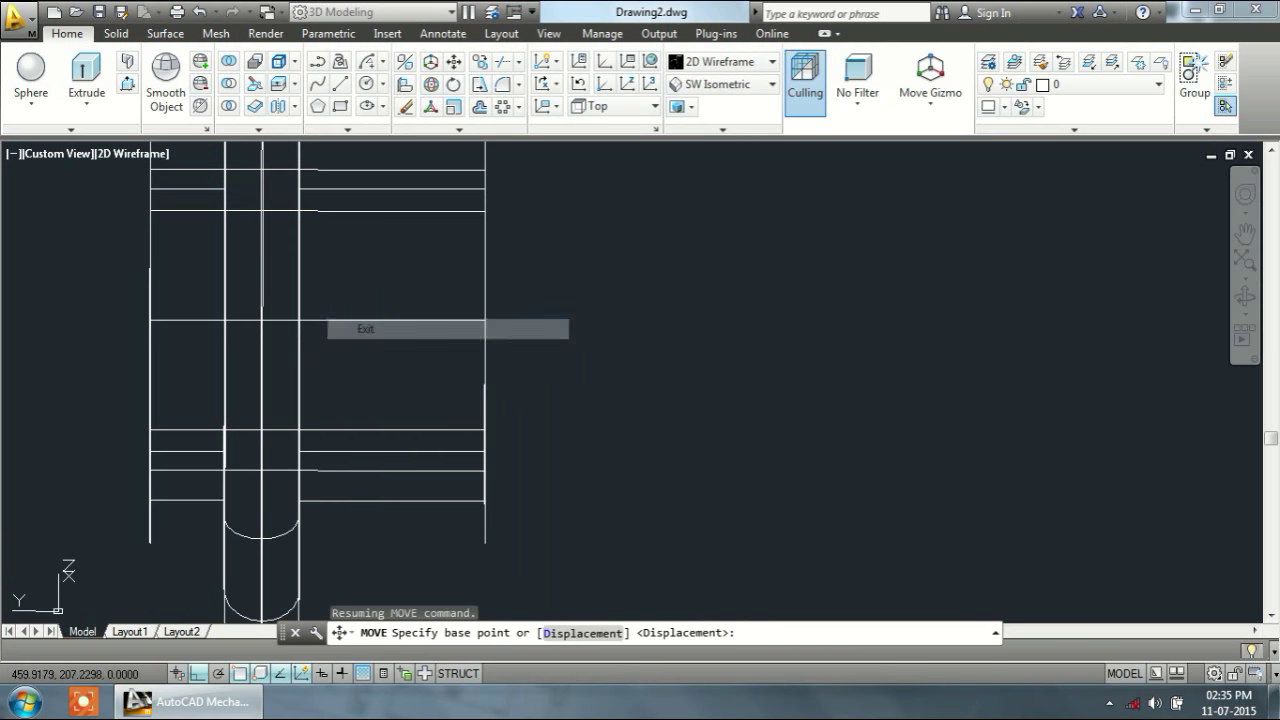
{"action": "left_click", "coordinate": [298, 320]}
{"action": "scroll", "coordinate": [298, 320], "scroll_direction": "down", "scroll_amount": 3}
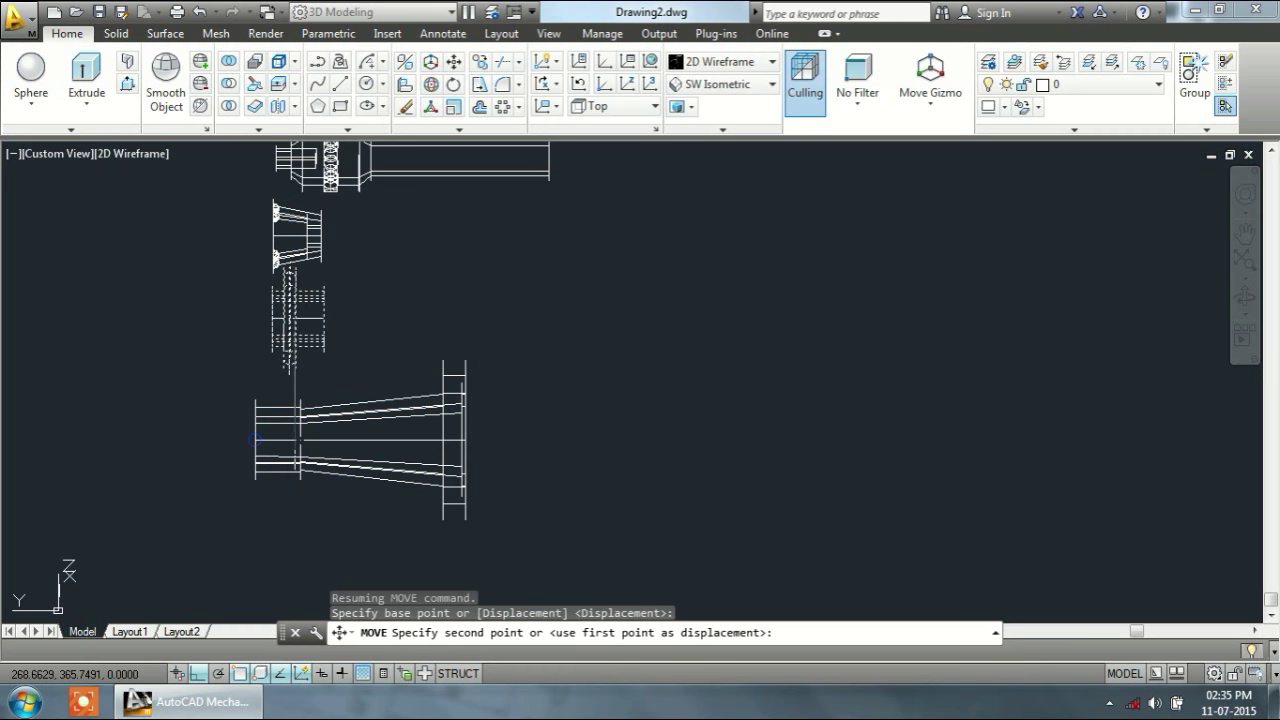
{"action": "left_click", "coordinate": [244, 446]}
{"action": "scroll", "coordinate": [320, 277], "scroll_direction": "up", "scroll_amount": 2}
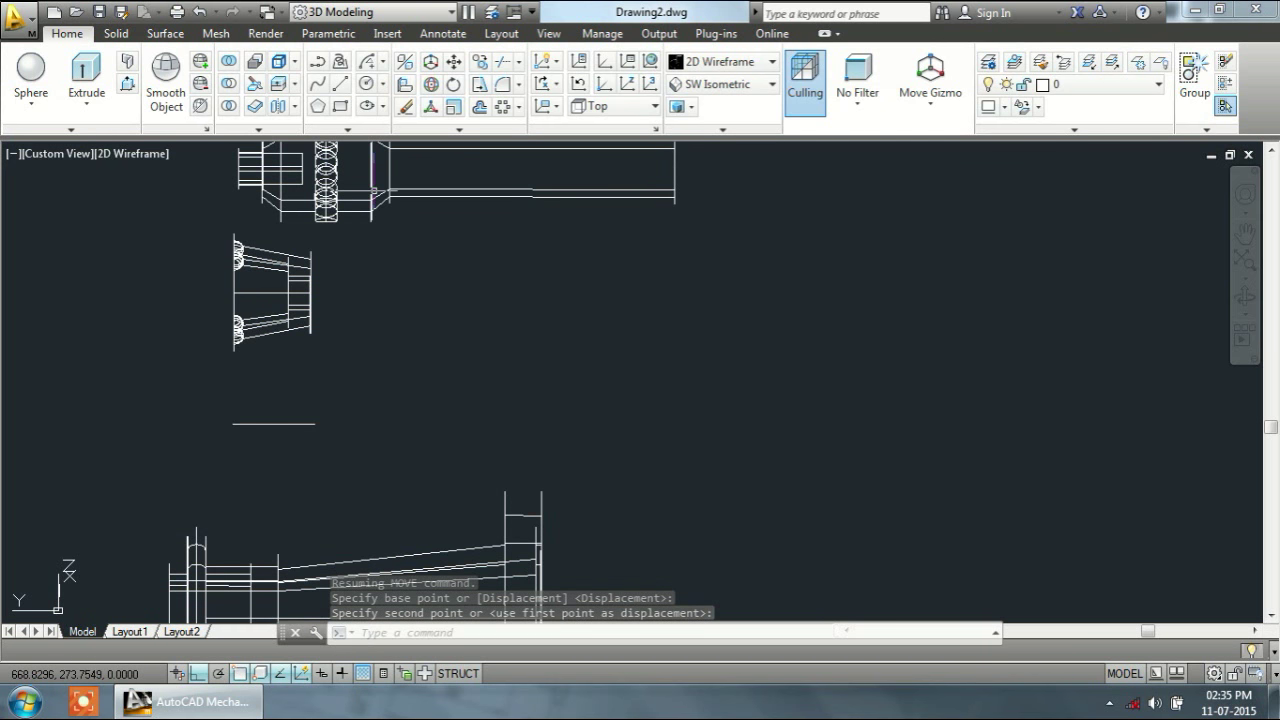
Step: Start a move (M) and select the spindle body with its ball ring
{"action": "type", "text": "m"}
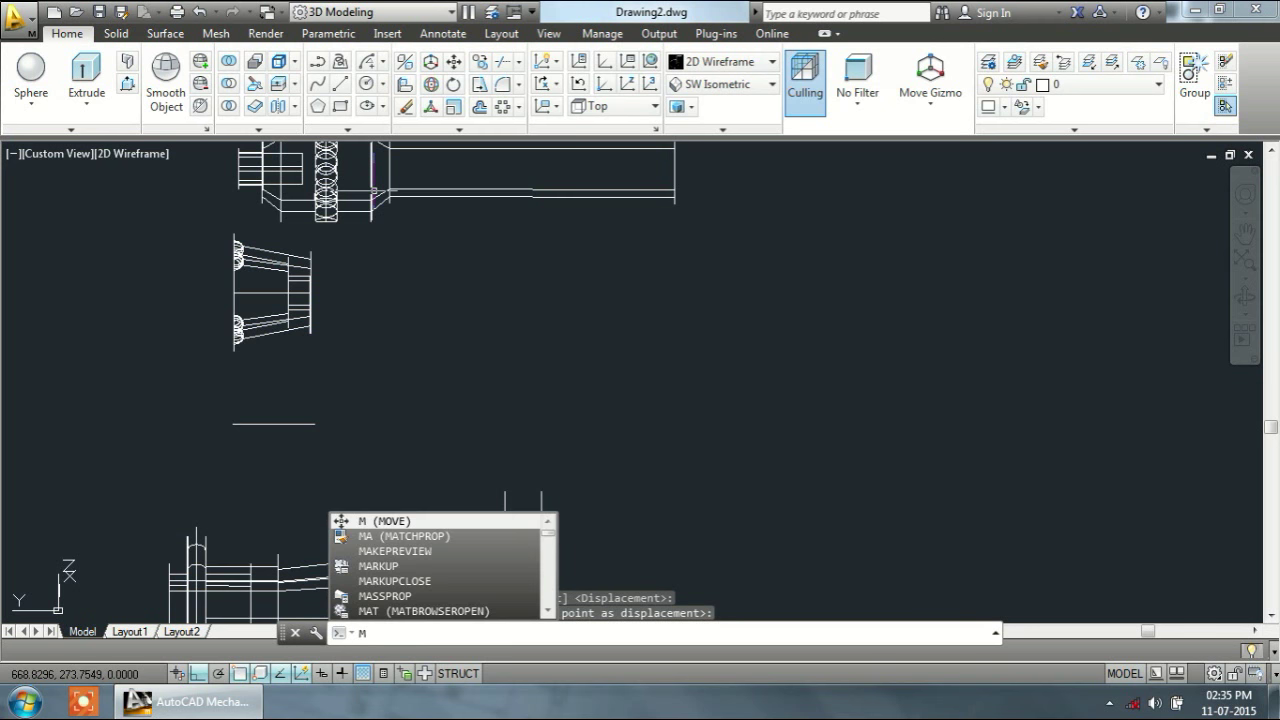
{"action": "key", "text": "Return"}
{"action": "left_click", "coordinate": [420, 168]}
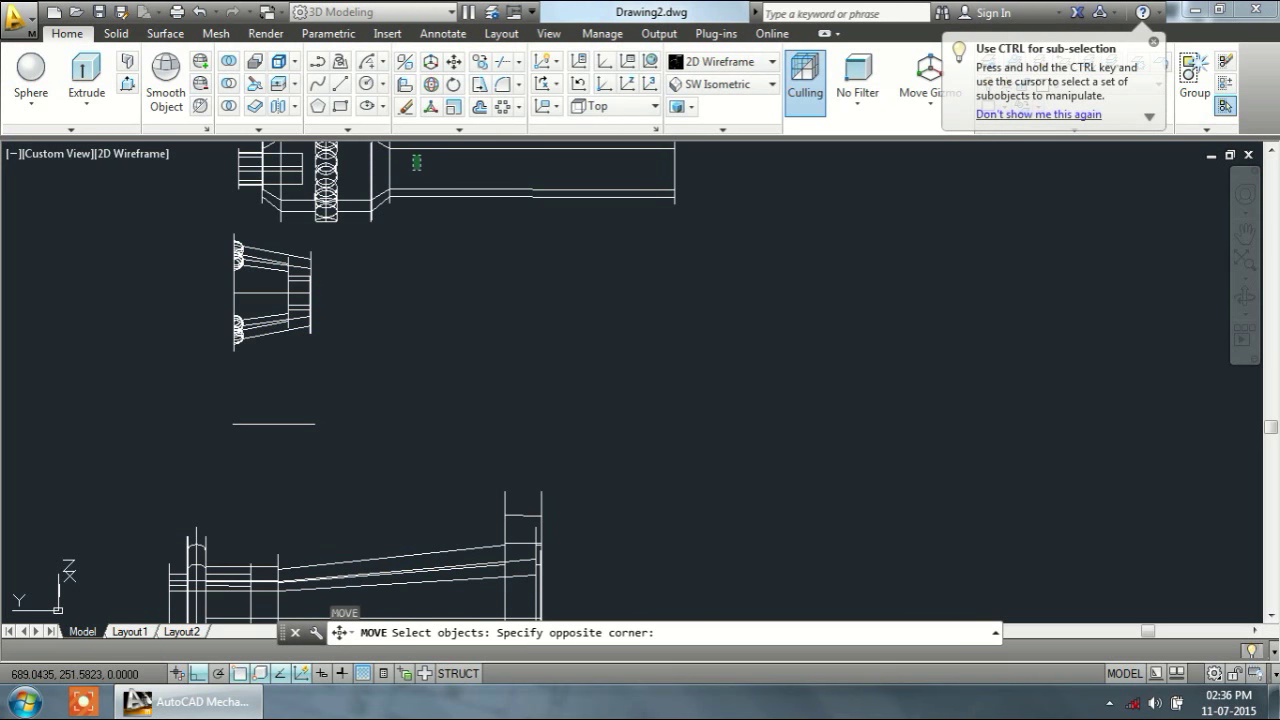
{"action": "left_click", "coordinate": [413, 156]}
{"action": "left_click", "coordinate": [410, 193]}
{"action": "key", "text": "Return"}
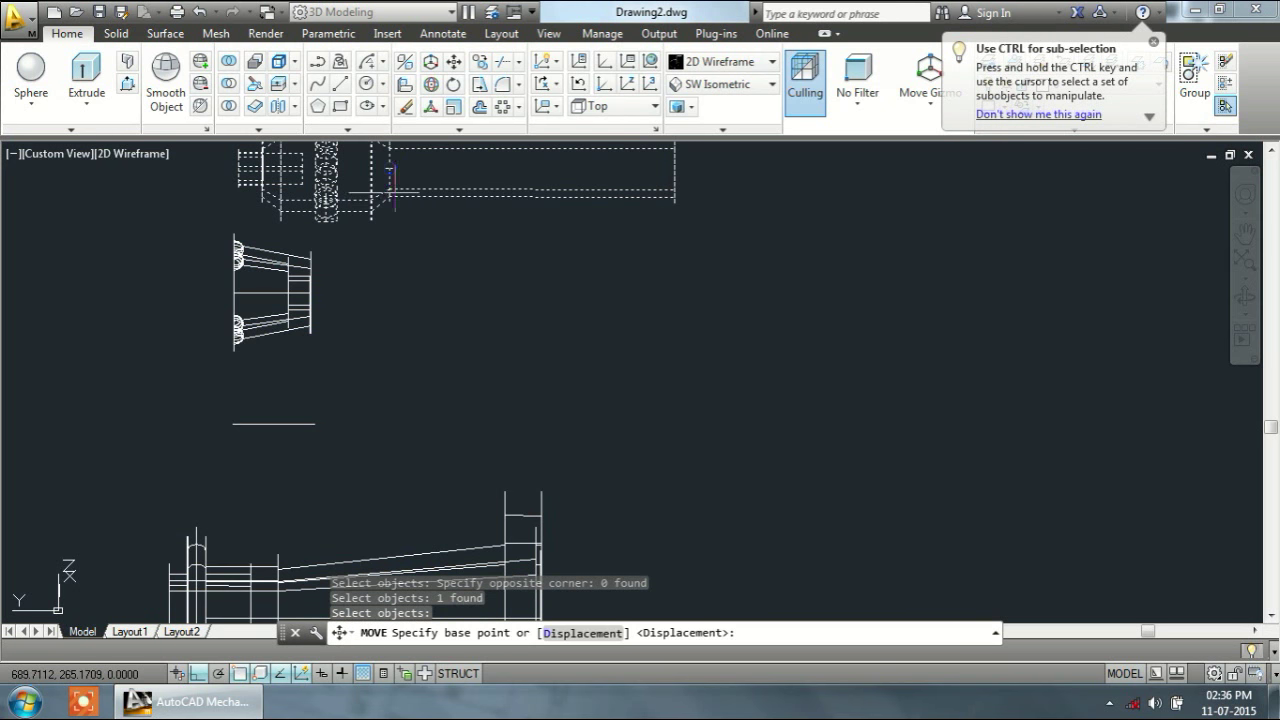
Step: Move the spindle from its axis centre to the tapered base's narrow left end
{"action": "middle_click_drag", "start_coordinate": [370, 175], "coordinate": [346, 265]}
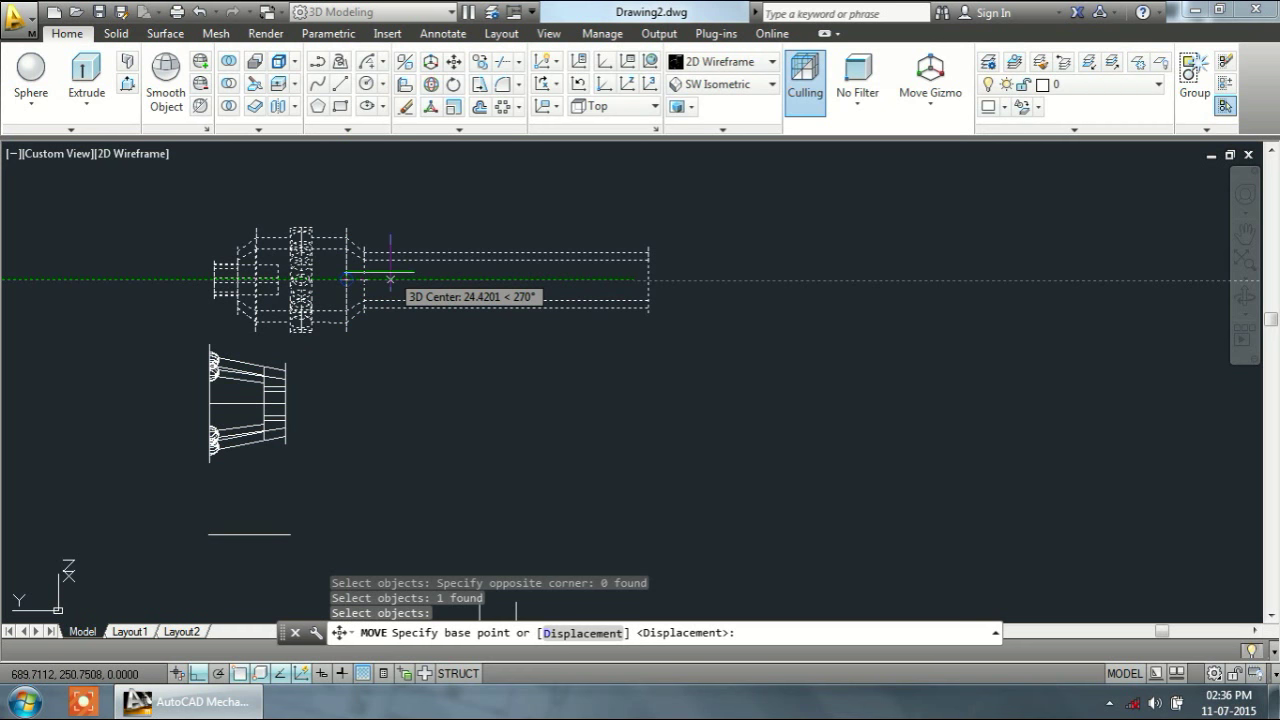
{"action": "left_click", "coordinate": [418, 278]}
{"action": "scroll", "coordinate": [411, 393], "scroll_direction": "down", "scroll_amount": 2}
{"action": "scroll", "coordinate": [413, 391], "scroll_direction": "down", "scroll_amount": 3}
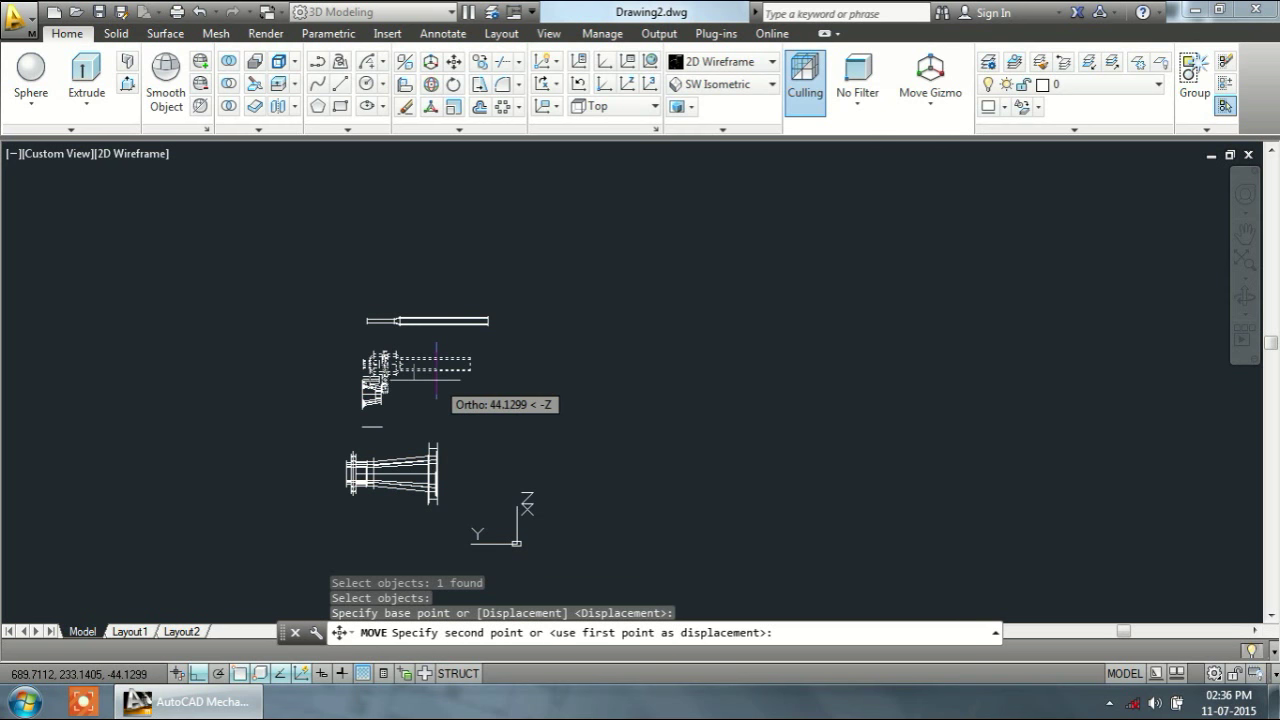
{"action": "scroll", "coordinate": [345, 465], "scroll_direction": "up", "scroll_amount": 3}
{"action": "scroll", "coordinate": [345, 465], "scroll_direction": "up", "scroll_amount": 3}
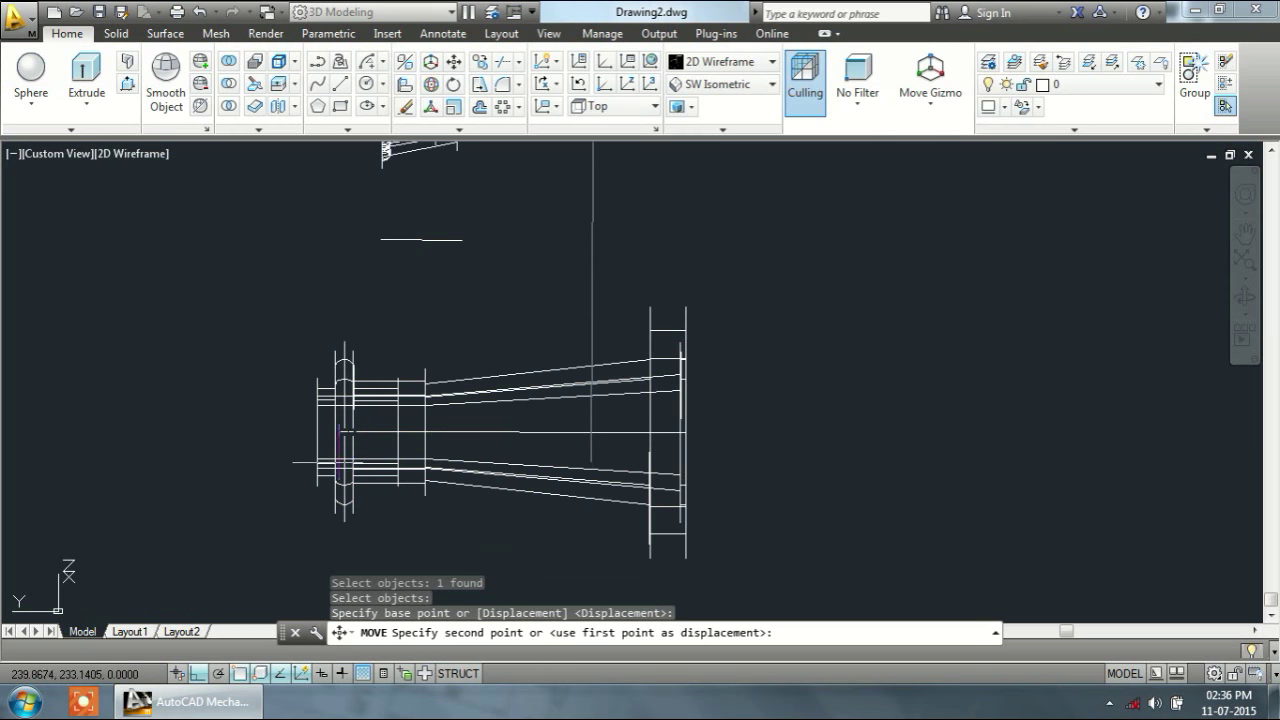
{"action": "left_click", "coordinate": [316, 421]}
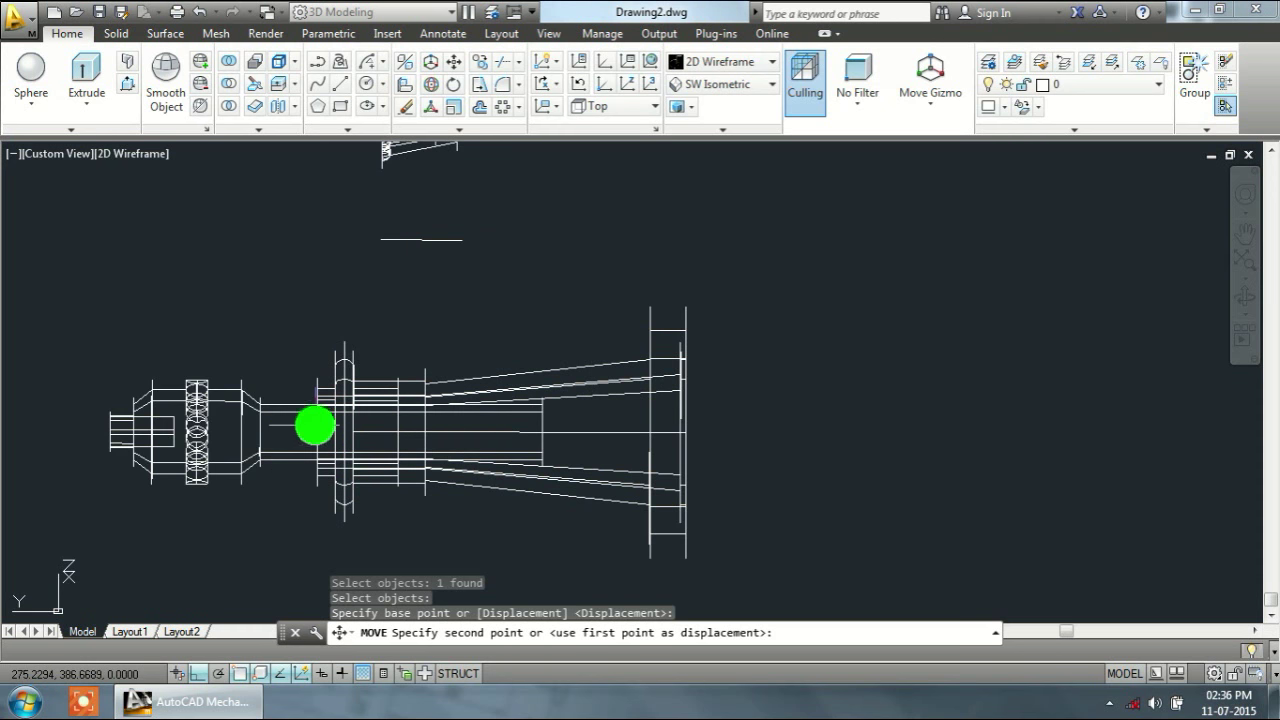
{"action": "middle_click_drag", "start_coordinate": [359, 333], "coordinate": [371, 417]}
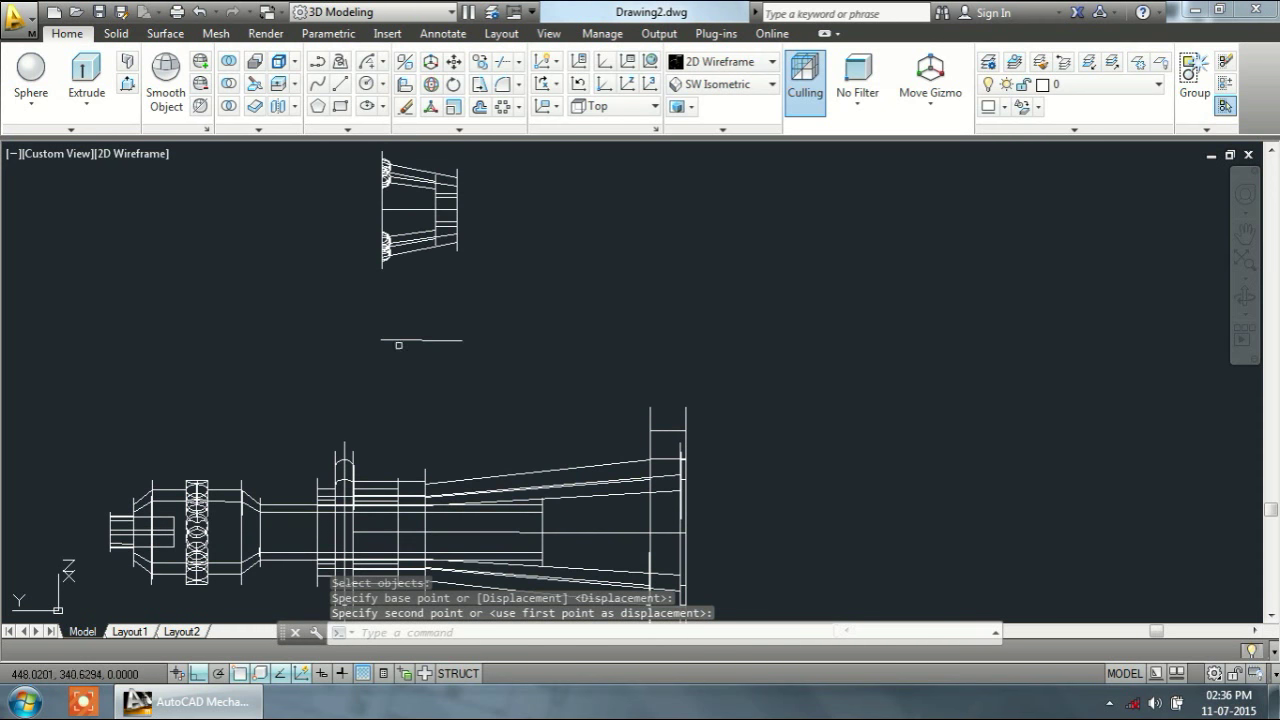
{"action": "middle_click_drag", "start_coordinate": [410, 245], "coordinate": [436, 350]}
Step: Move the chuck jaw piece onto the left end of the spindle assembly
{"action": "type", "text": "m"}
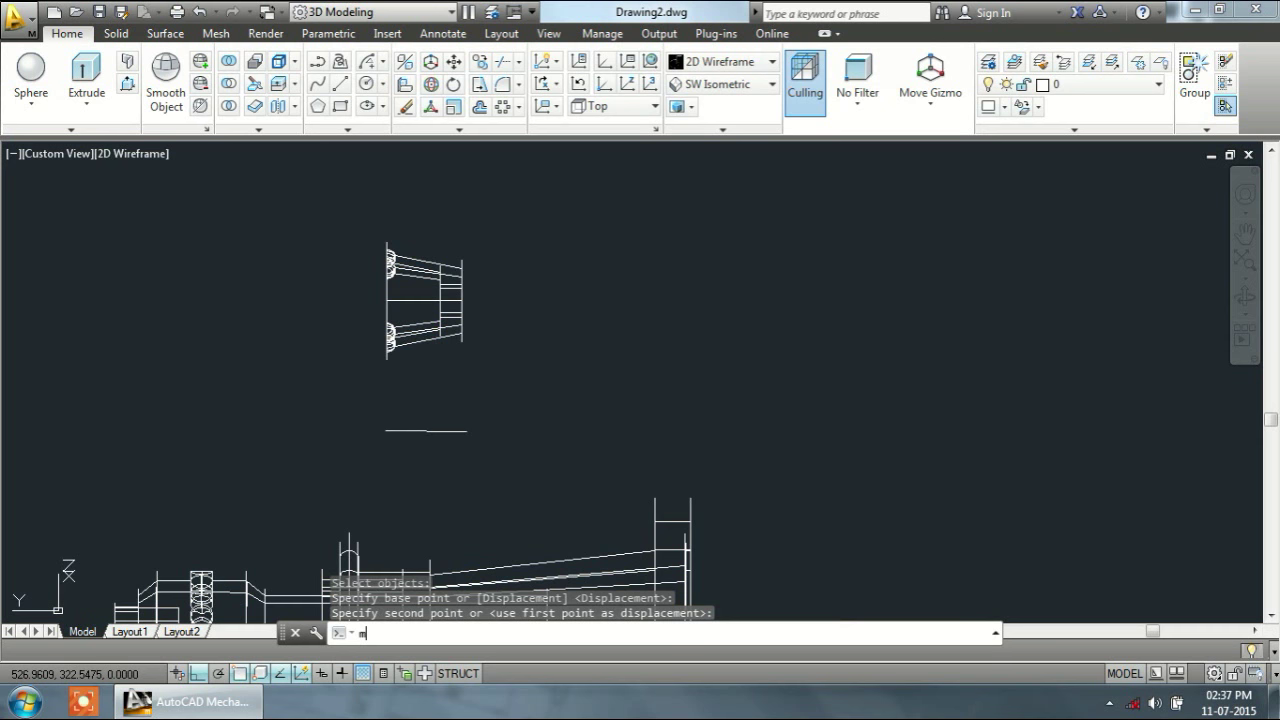
{"action": "key", "text": "Return"}
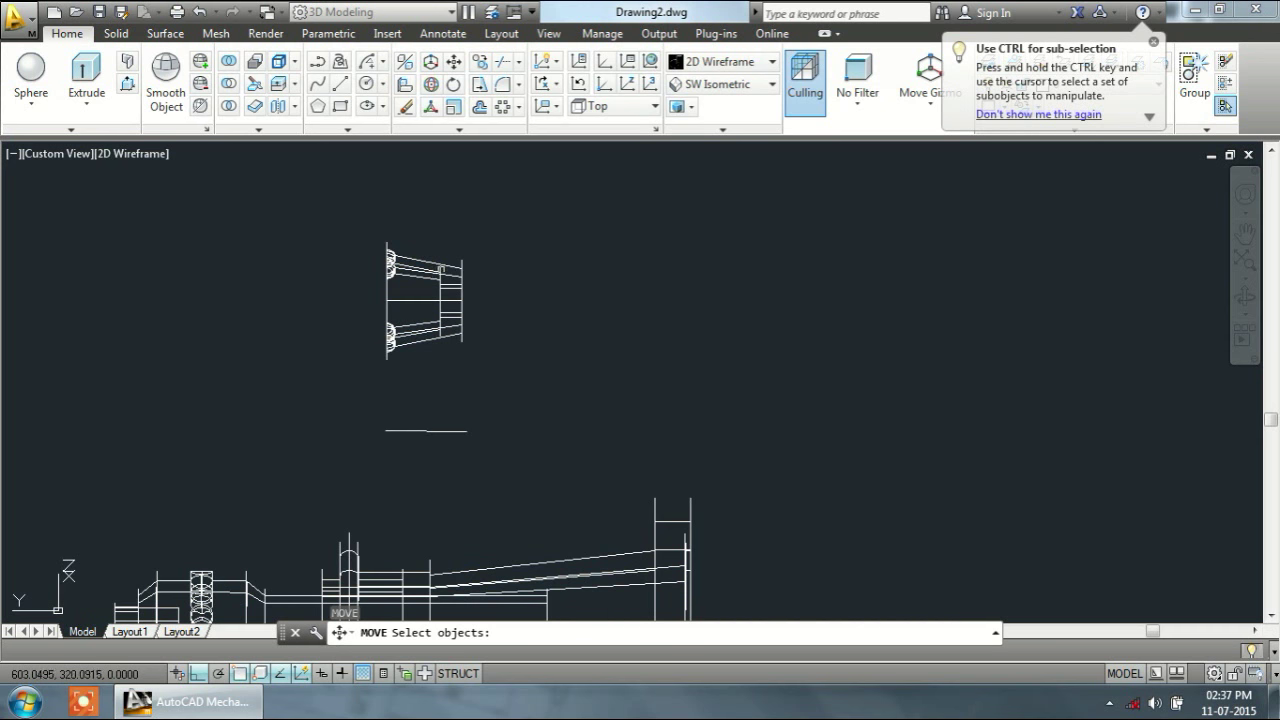
{"action": "left_click", "coordinate": [445, 269]}
{"action": "left_click", "coordinate": [455, 275]}
{"action": "left_click", "coordinate": [456, 292]}
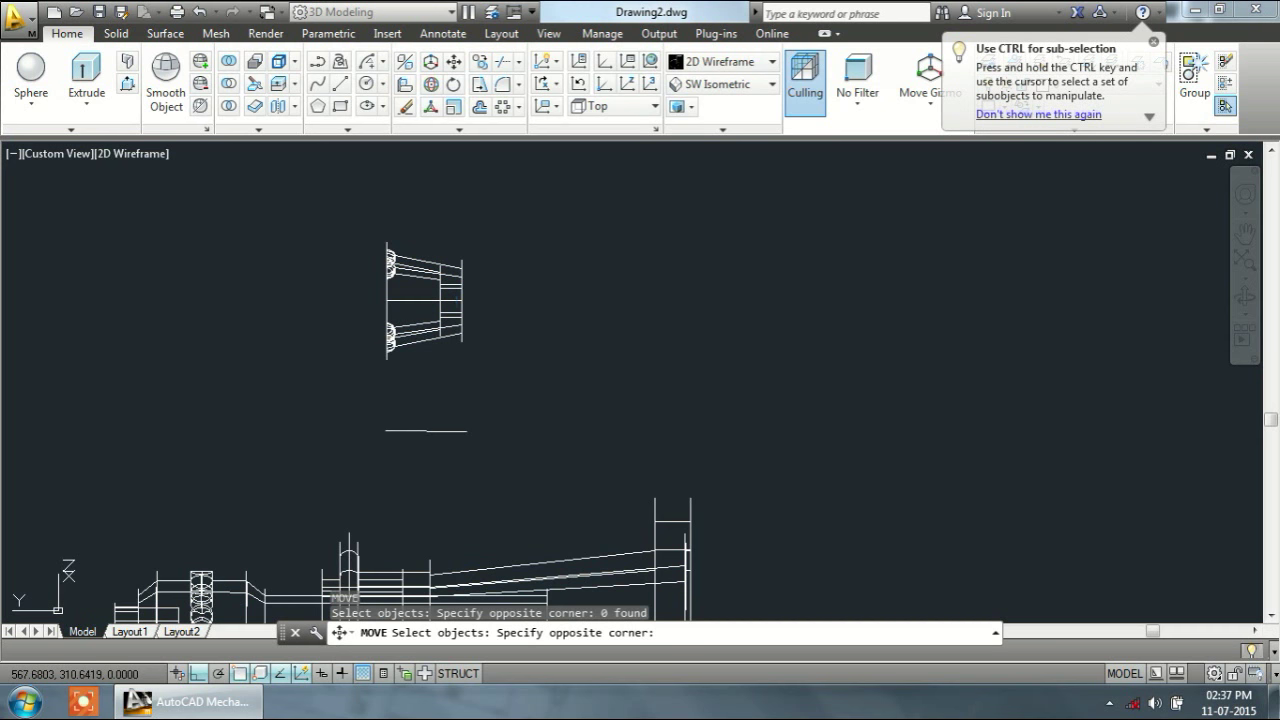
{"action": "left_click", "coordinate": [457, 306]}
{"action": "left_click", "coordinate": [460, 308]}
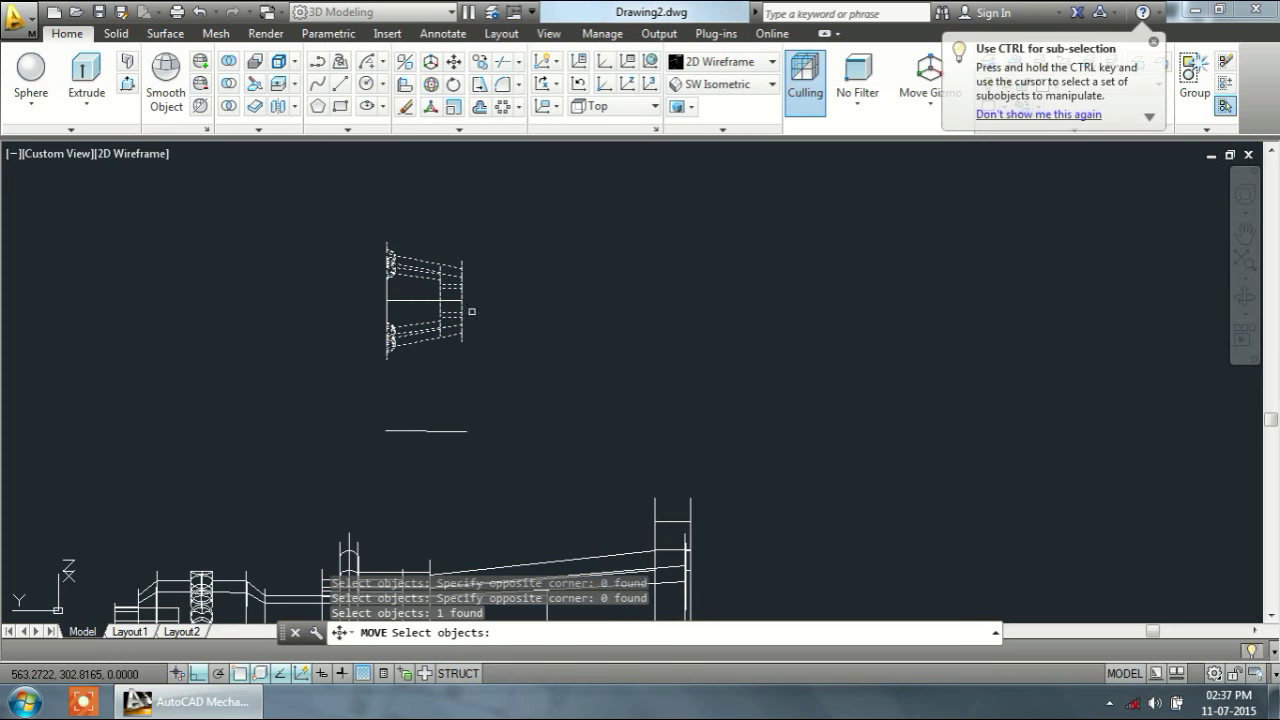
{"action": "key", "text": "Return"}
{"action": "left_click", "coordinate": [462, 299]}
{"action": "middle_click_drag", "start_coordinate": [309, 449], "coordinate": [404, 273]}
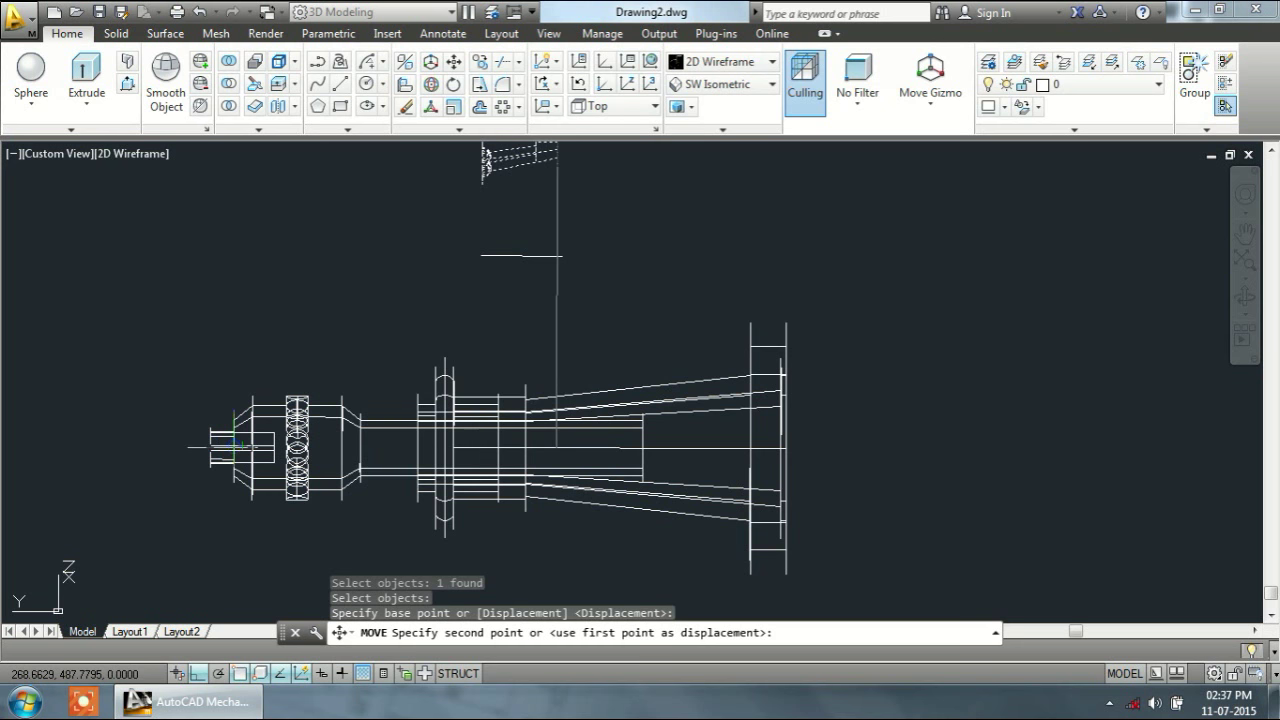
{"action": "left_click", "coordinate": [232, 445]}
{"action": "middle_click_drag", "start_coordinate": [546, 335], "coordinate": [528, 431]}
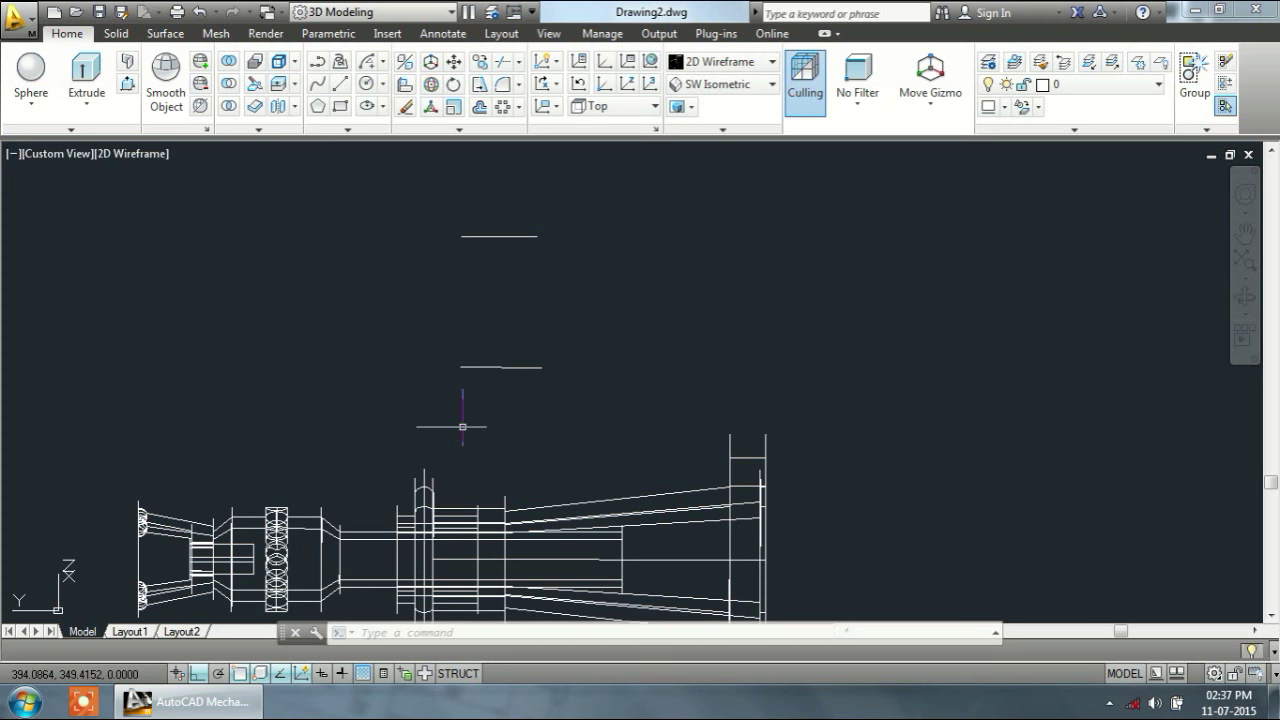
Step: Switch to Top view and erase the two stray short vertical lines
{"action": "left_click", "coordinate": [66, 151]}
{"action": "left_click", "coordinate": [106, 198]}
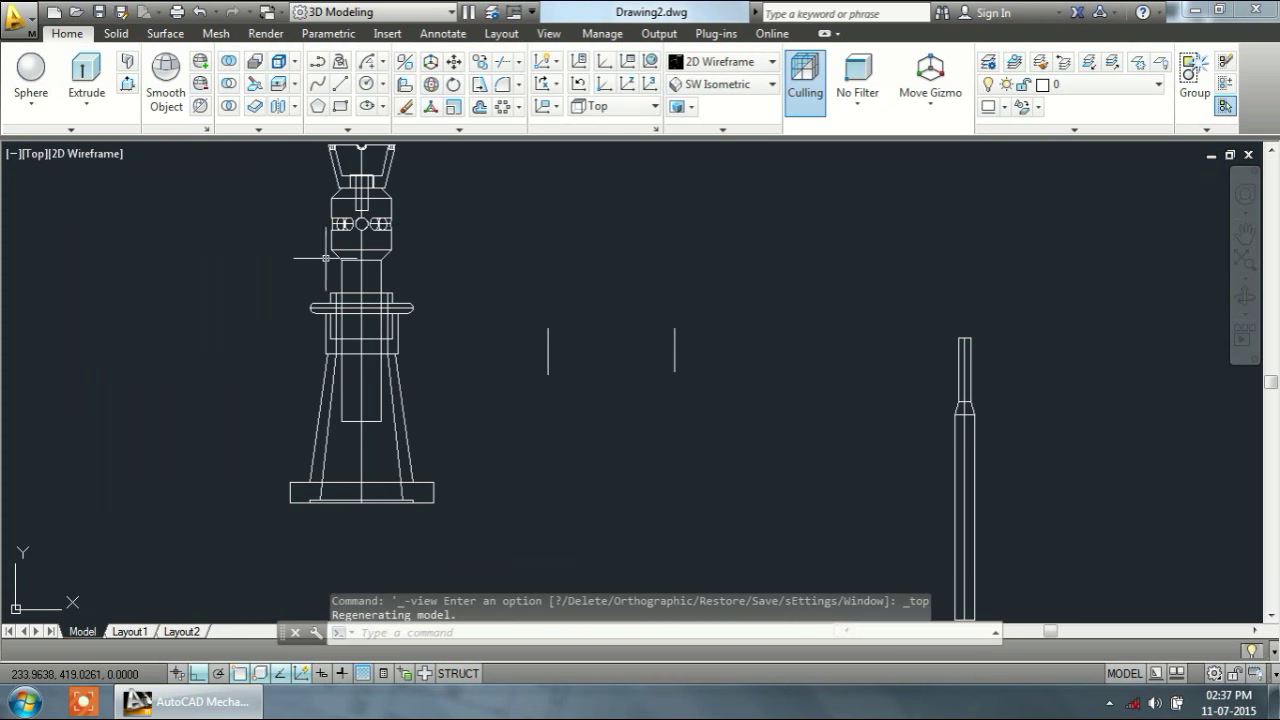
{"action": "left_click", "coordinate": [491, 277]}
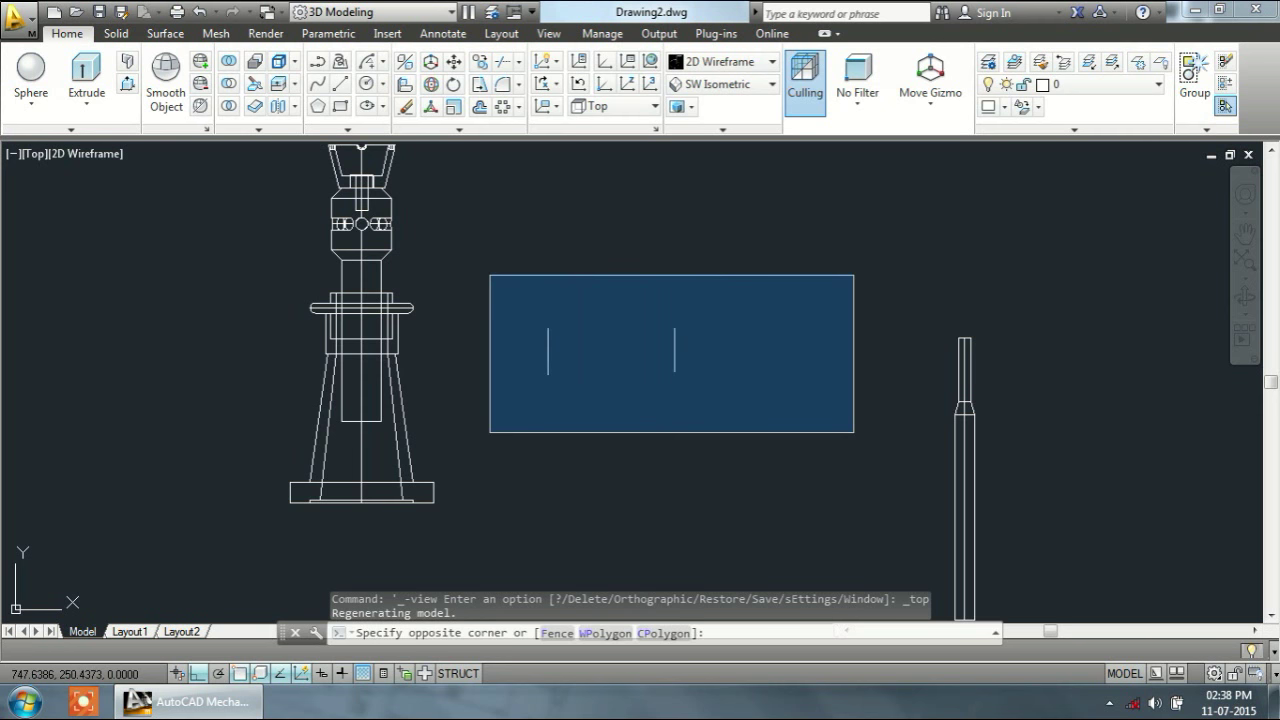
{"action": "left_click", "coordinate": [851, 437]}
{"action": "key", "text": "Delete"}
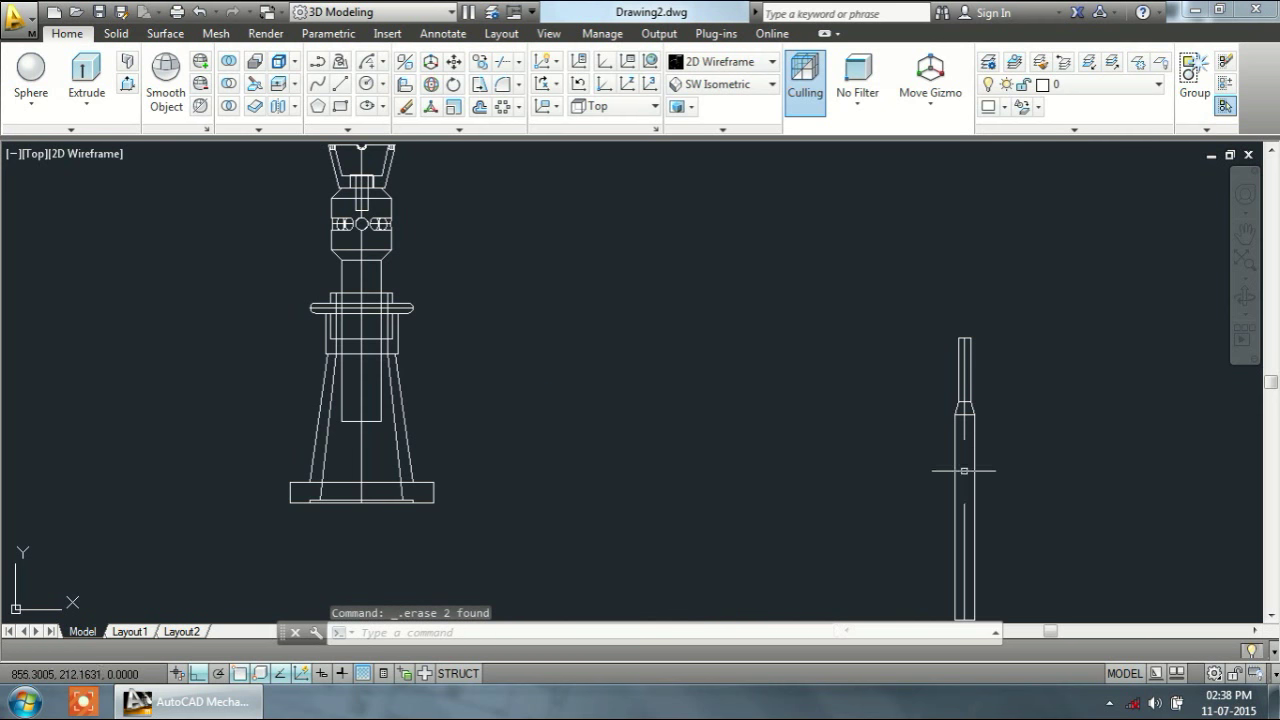
{"action": "type", "text": "3"}
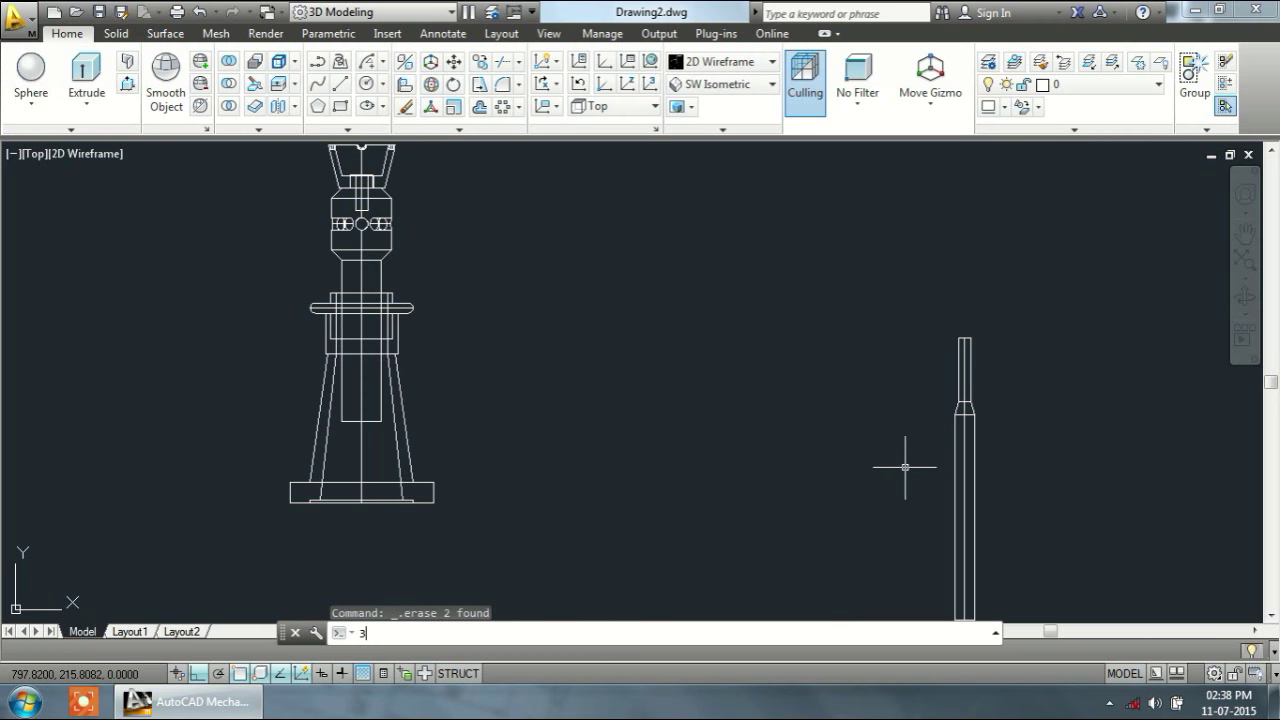
{"action": "type", "text": "drotate"}
Step: Orbit to the handle rod and 3D-rotate it onto a steep diagonal
{"action": "key", "text": "Return"}
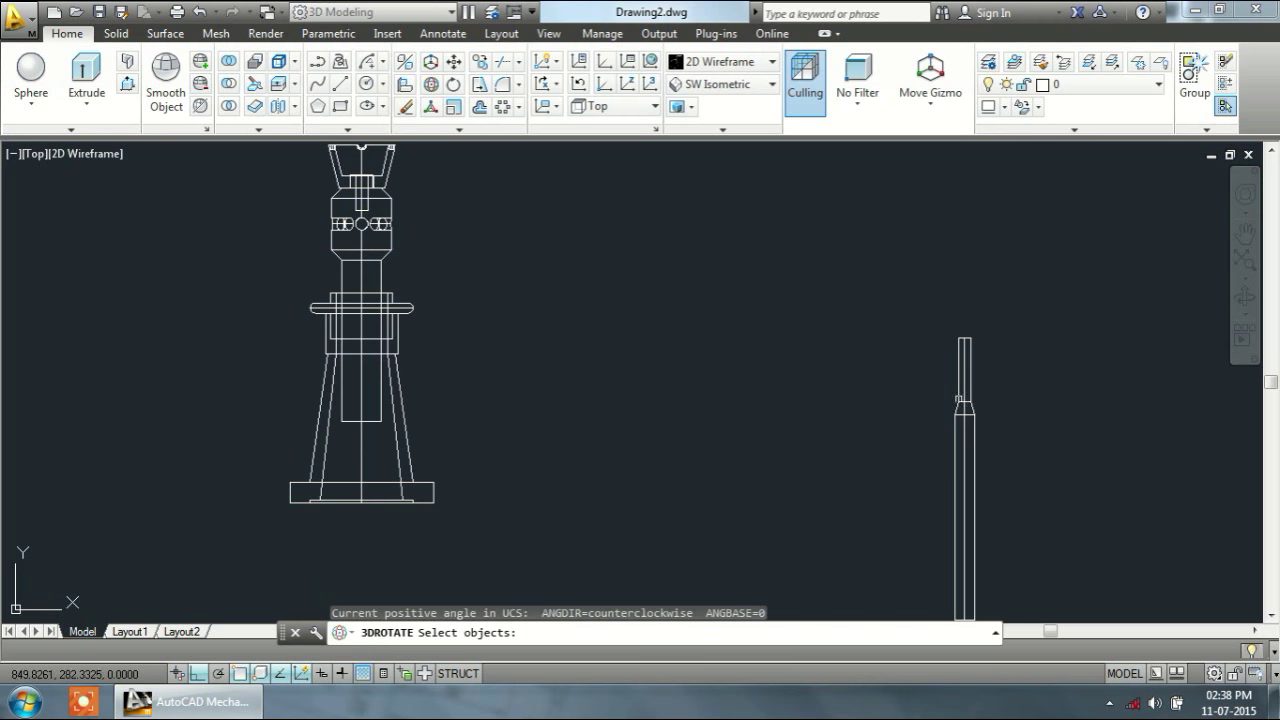
{"action": "left_click", "coordinate": [1245, 300]}
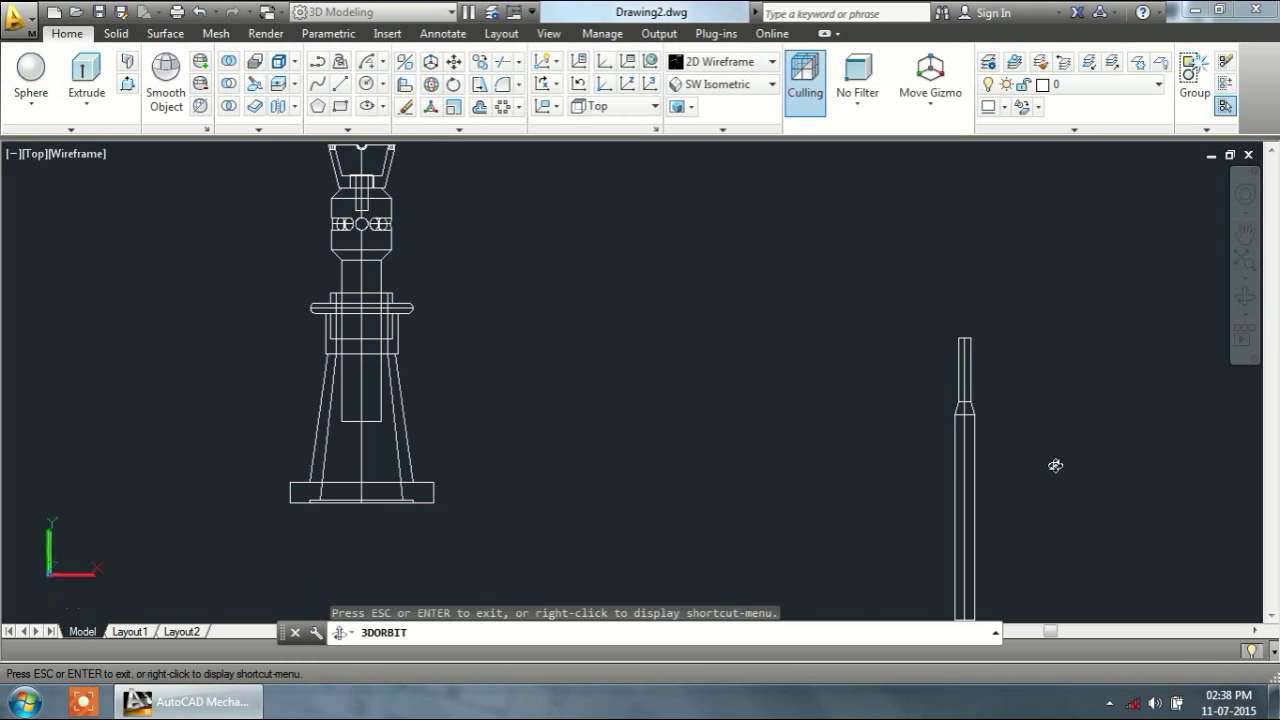
{"action": "left_click_drag", "start_coordinate": [1054, 463], "coordinate": [983, 411]}
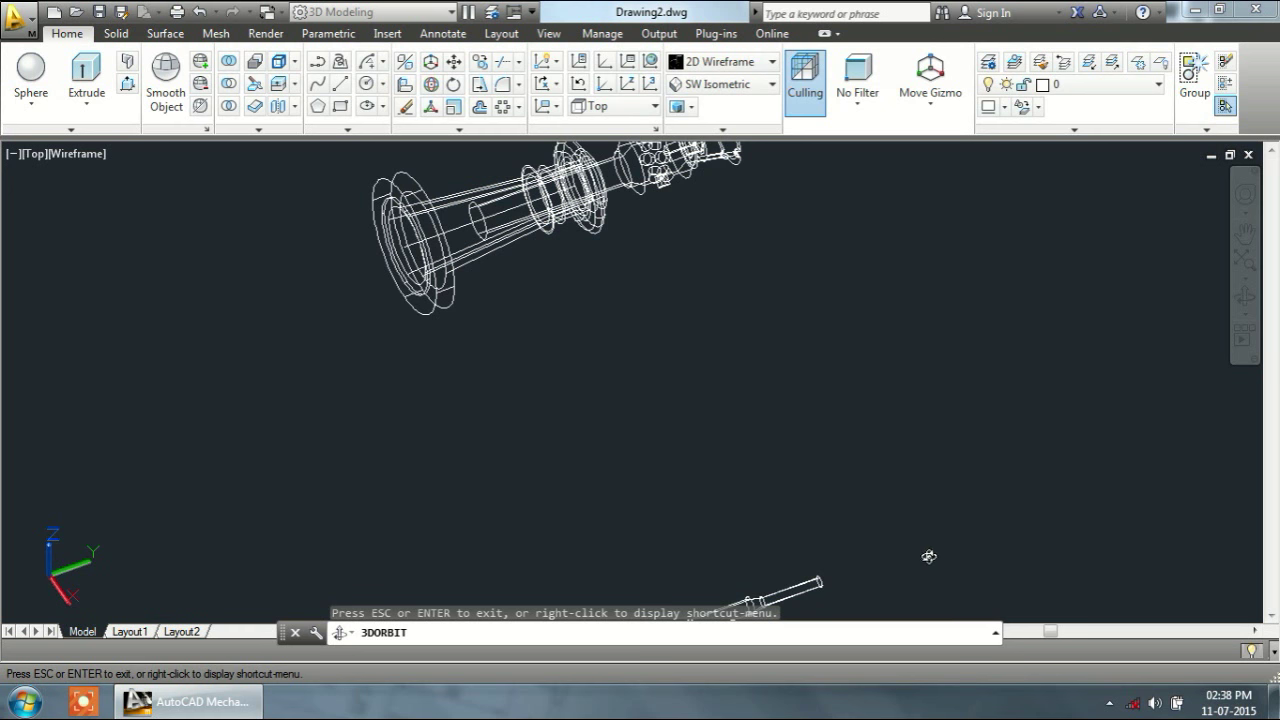
{"action": "left_click_drag", "start_coordinate": [894, 543], "coordinate": [871, 391]}
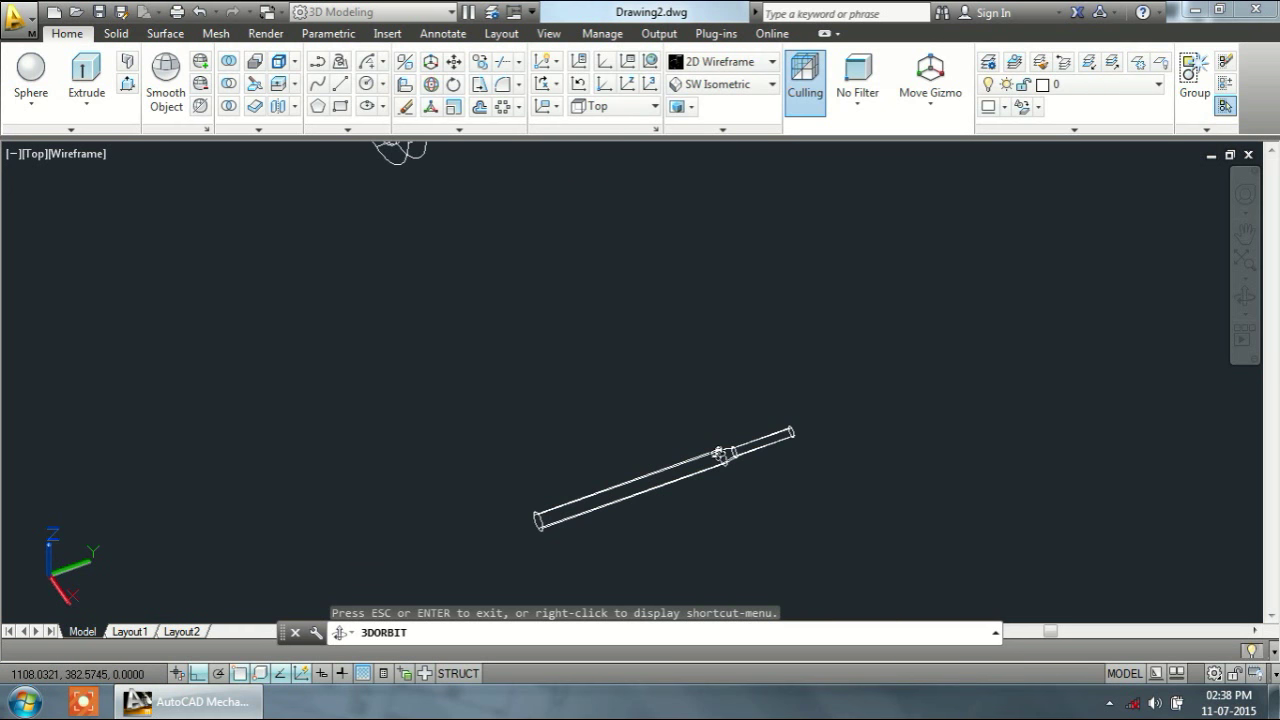
{"action": "right_click", "coordinate": [718, 452]}
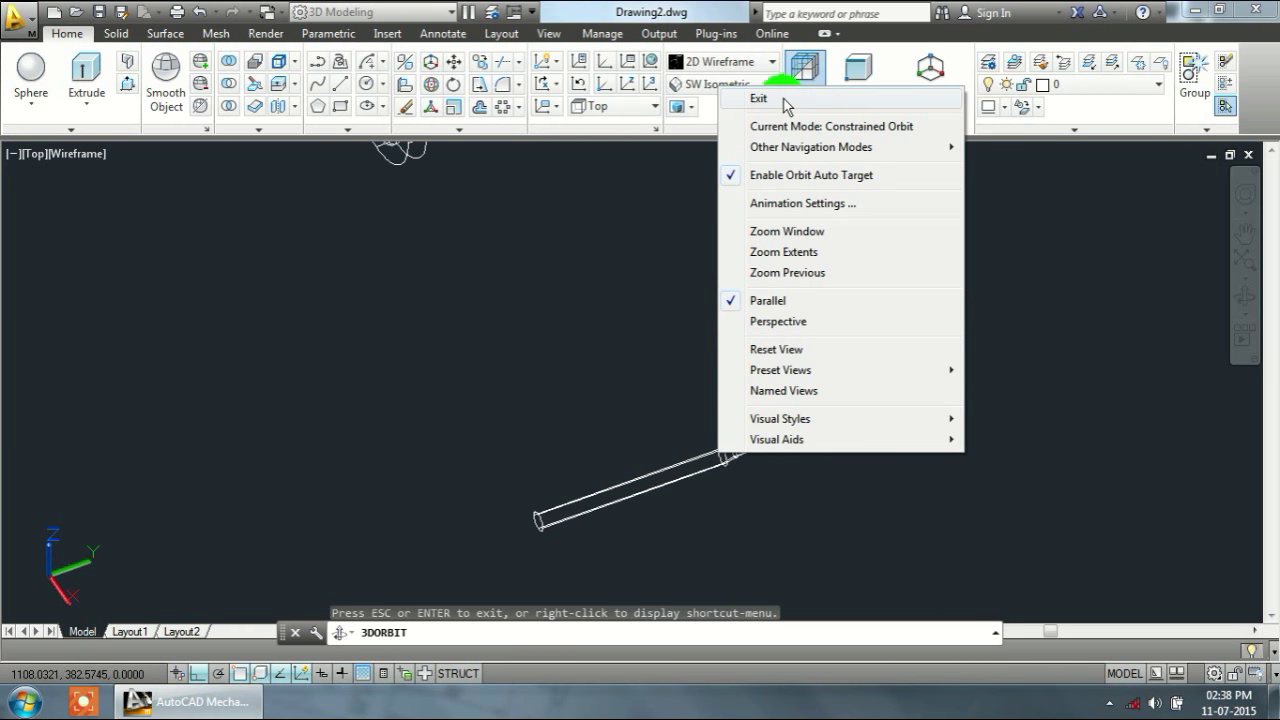
{"action": "left_click", "coordinate": [786, 100]}
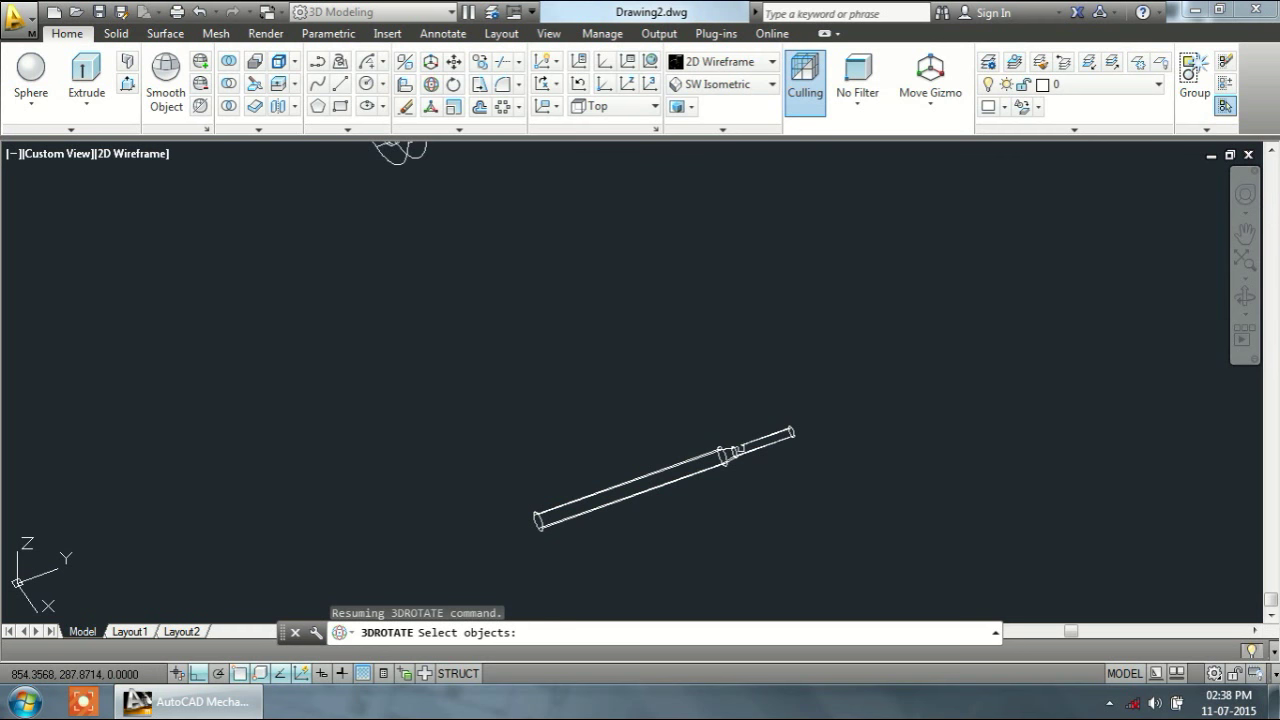
{"action": "left_click", "coordinate": [720, 455]}
{"action": "key", "text": "Return"}
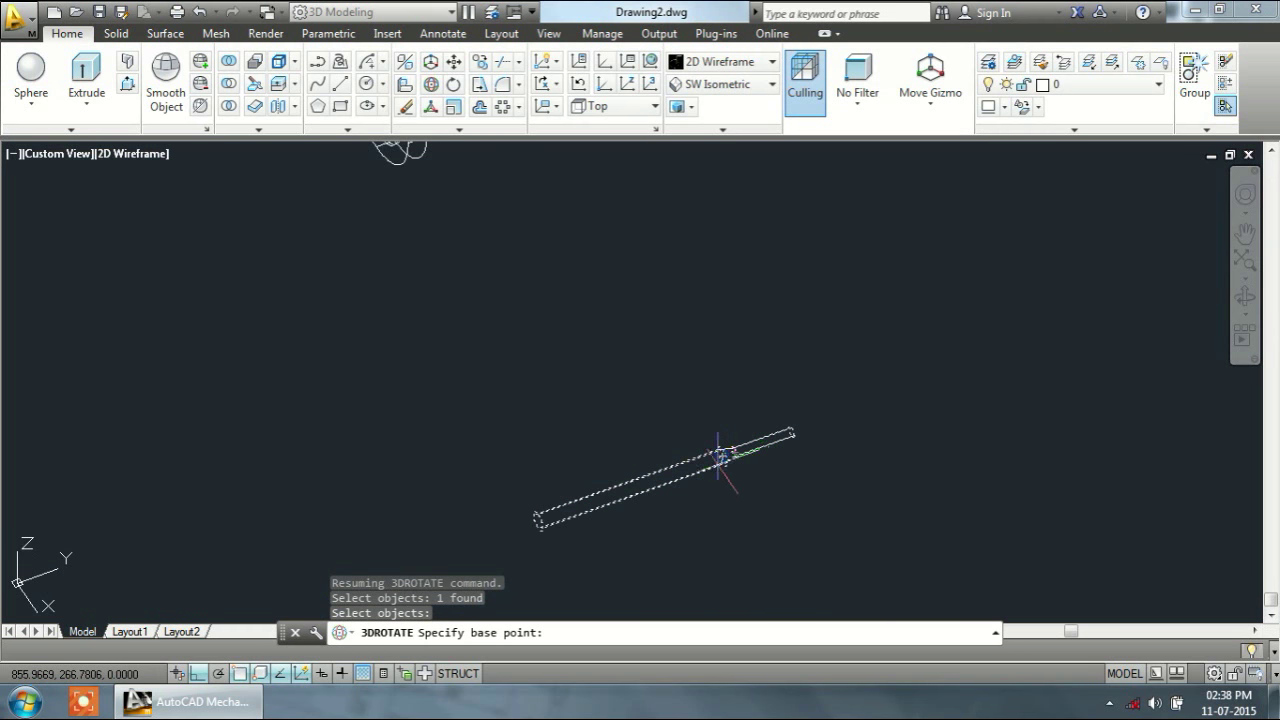
{"action": "left_click", "coordinate": [720, 455]}
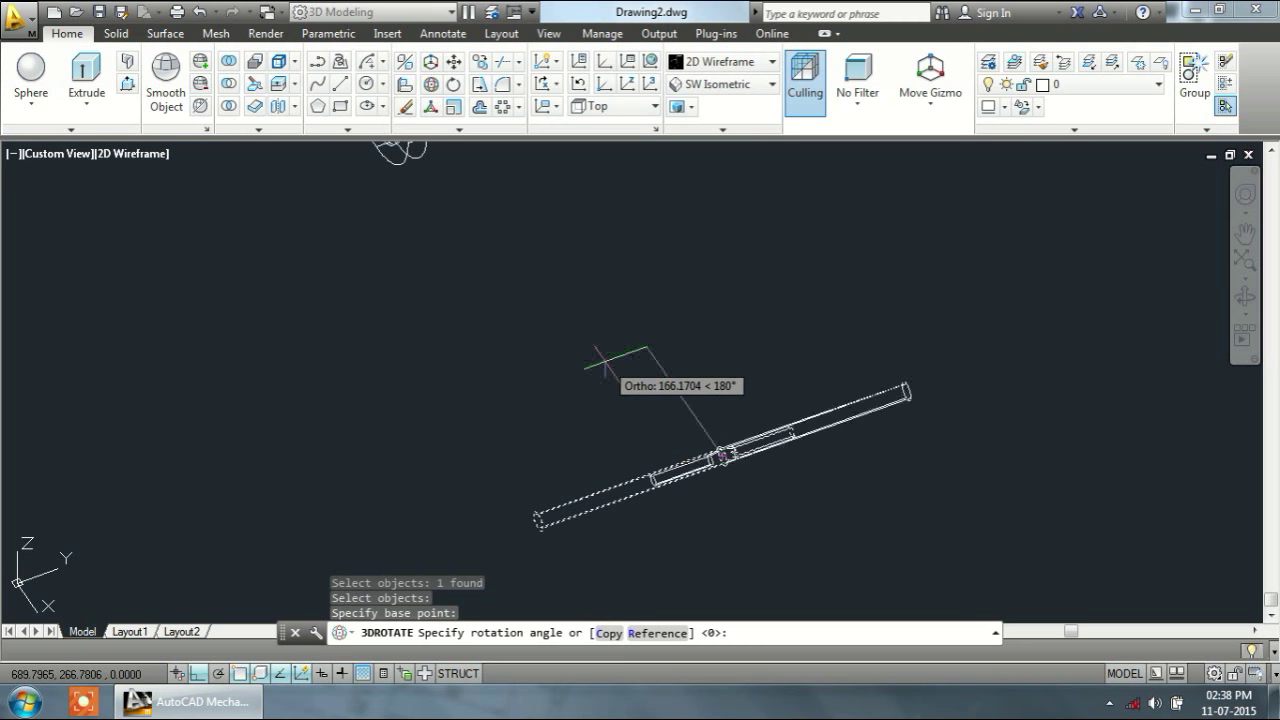
{"action": "left_click", "coordinate": [337, 460]}
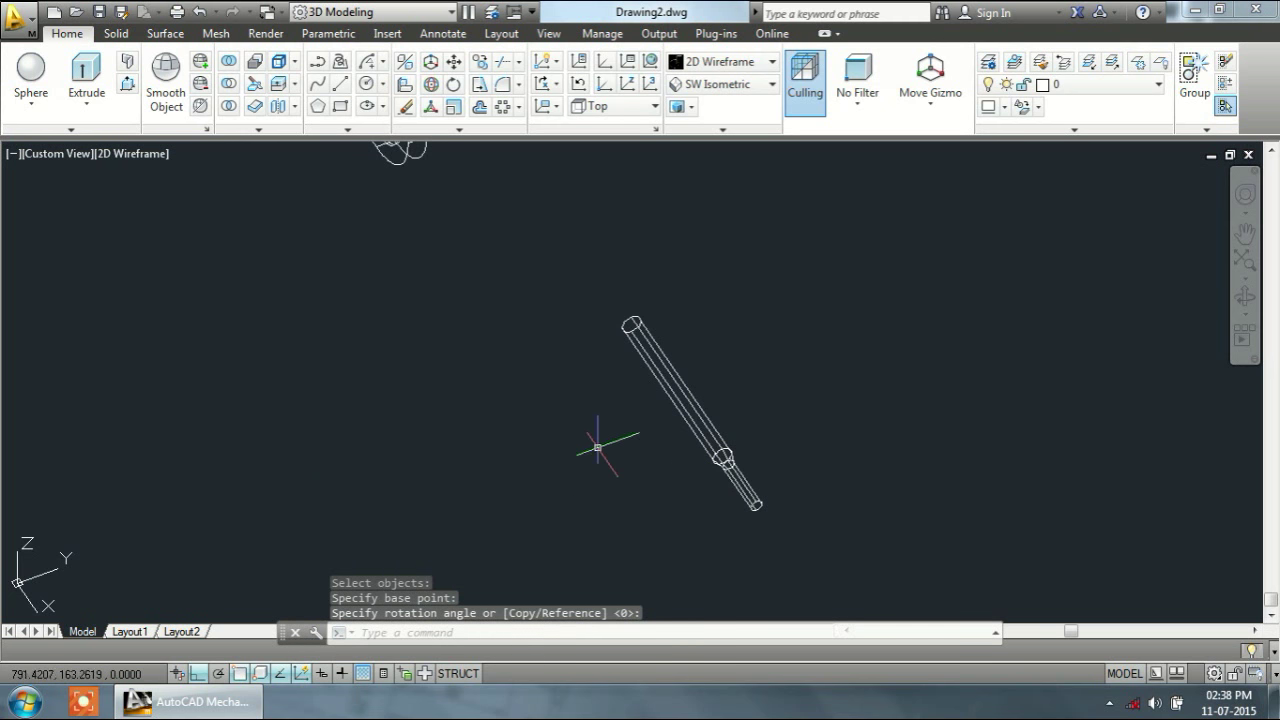
Step: 3D-rotate the handle rod 180° about its axis so its thinner end points upward
{"action": "type", "text": "3dr"}
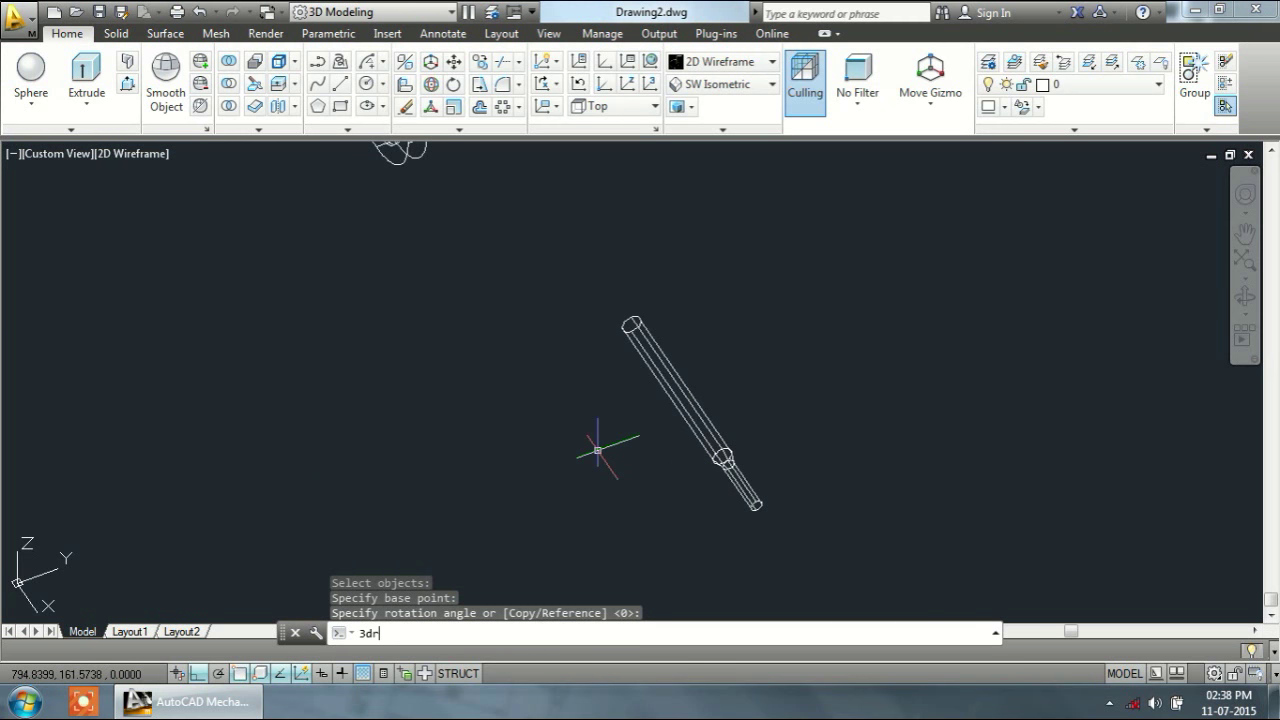
{"action": "key", "text": "Return"}
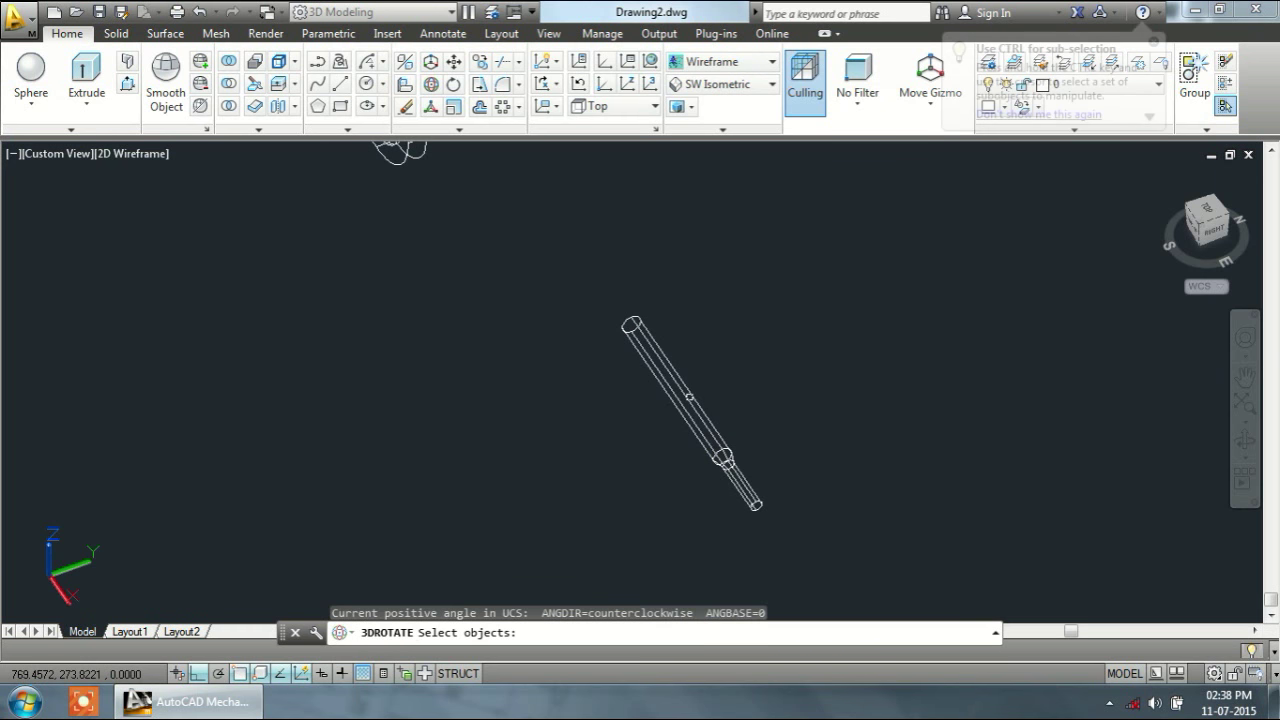
{"action": "left_click", "coordinate": [691, 408]}
{"action": "key", "text": "Return"}
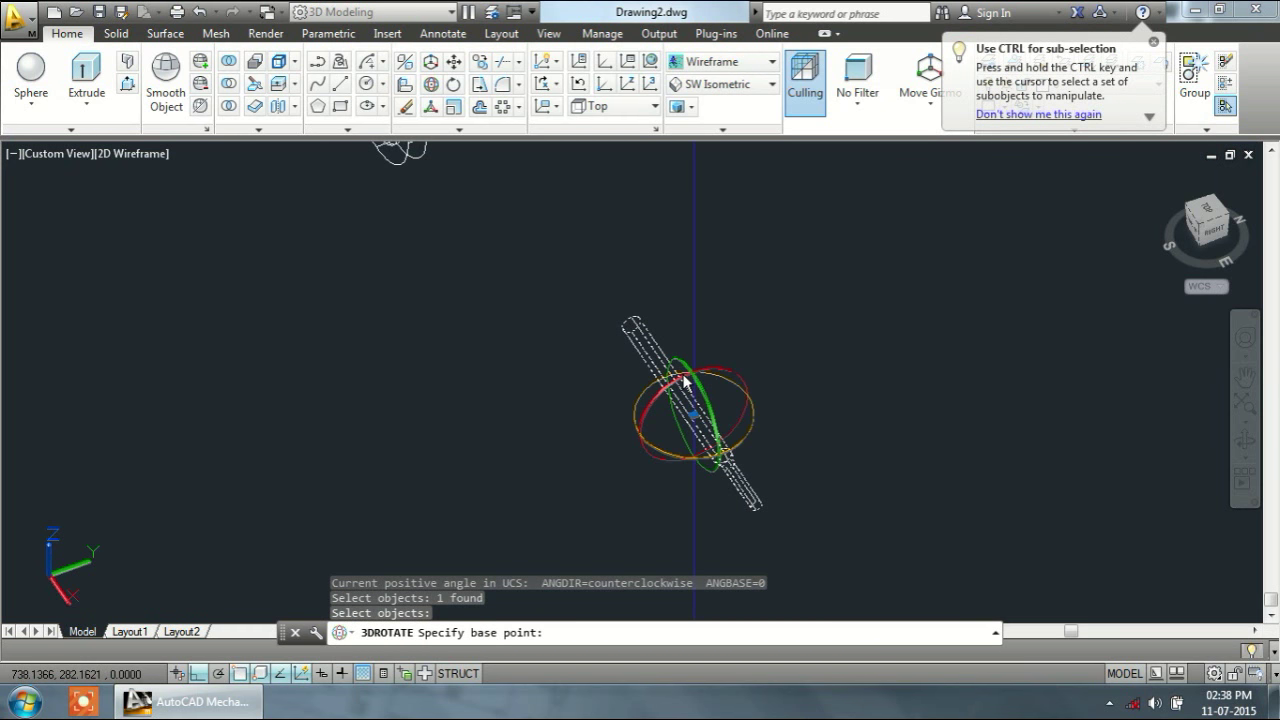
{"action": "left_click", "coordinate": [679, 369]}
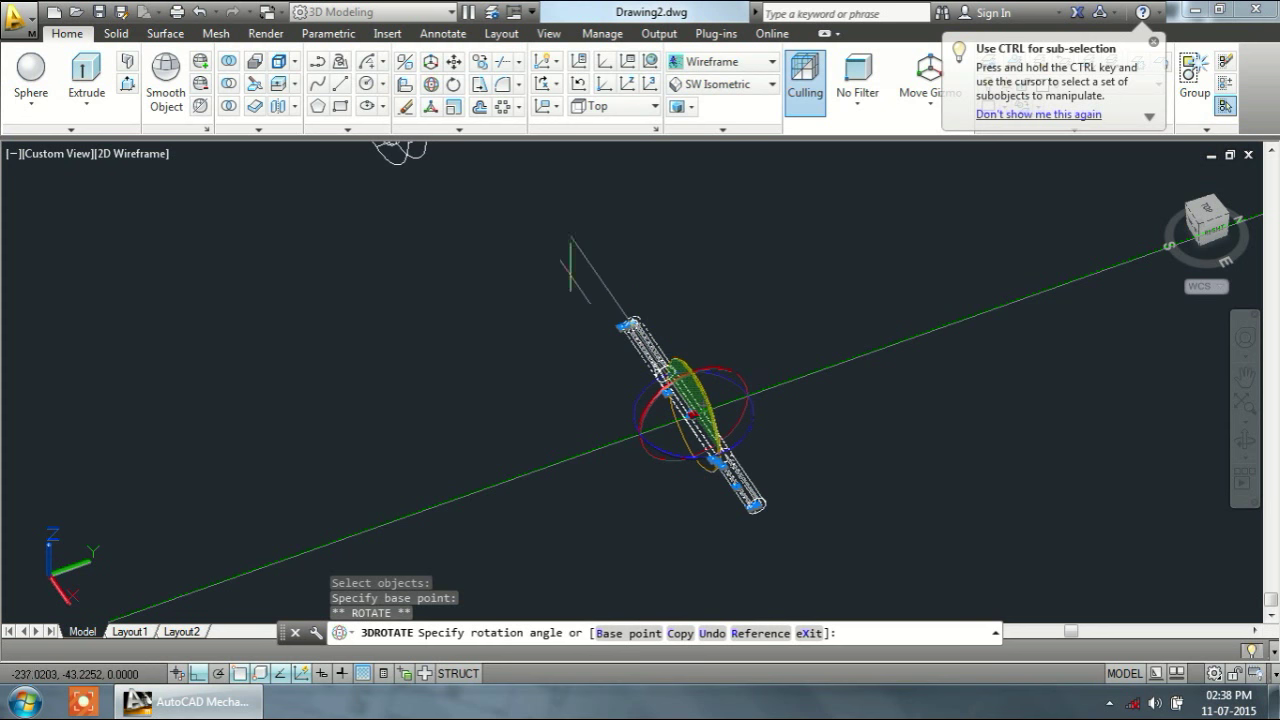
{"action": "type", "text": "18"}
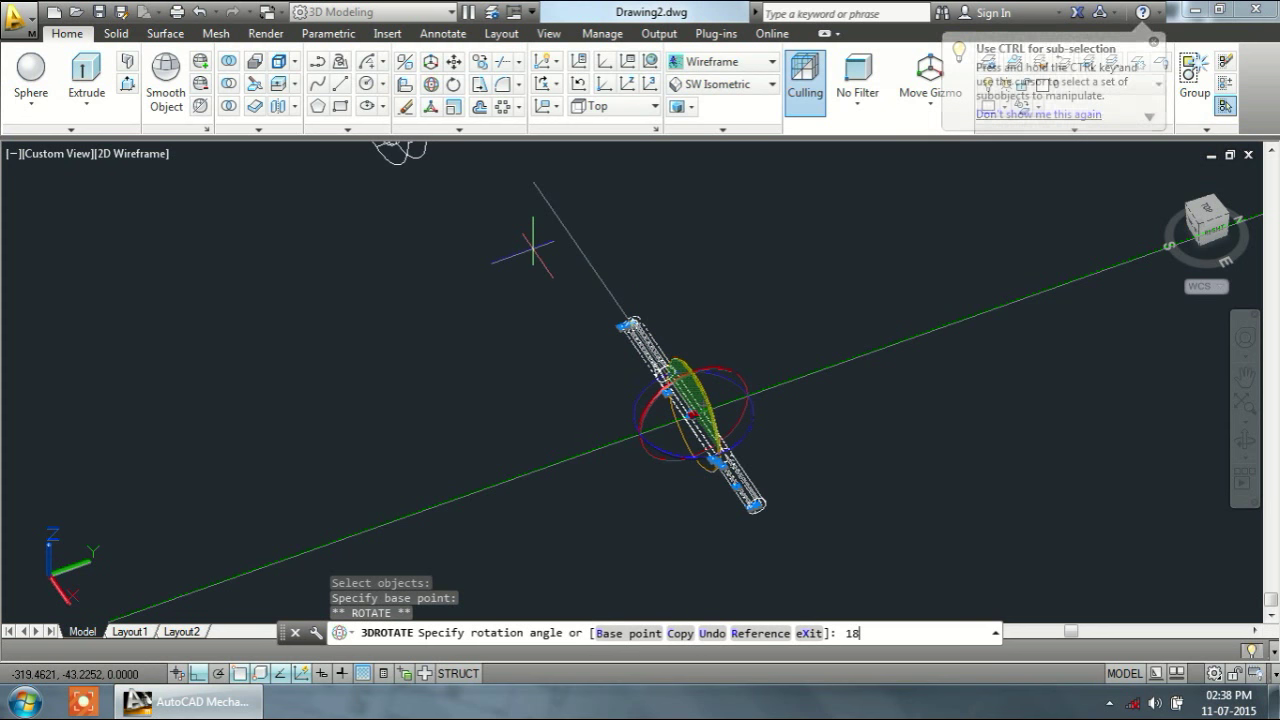
{"action": "type", "text": "0"}
{"action": "key", "text": "Return"}
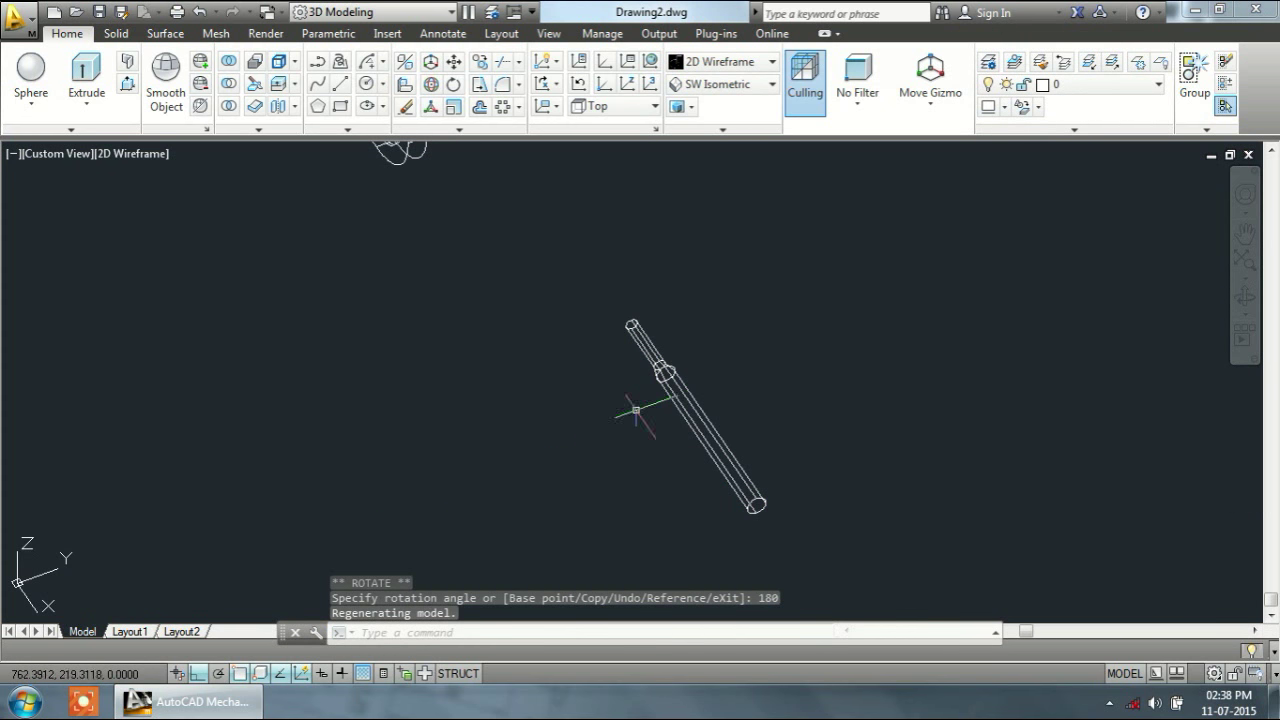
{"action": "middle_click_drag", "start_coordinate": [580, 371], "coordinate": [553, 483]}
{"action": "type", "text": "m"}
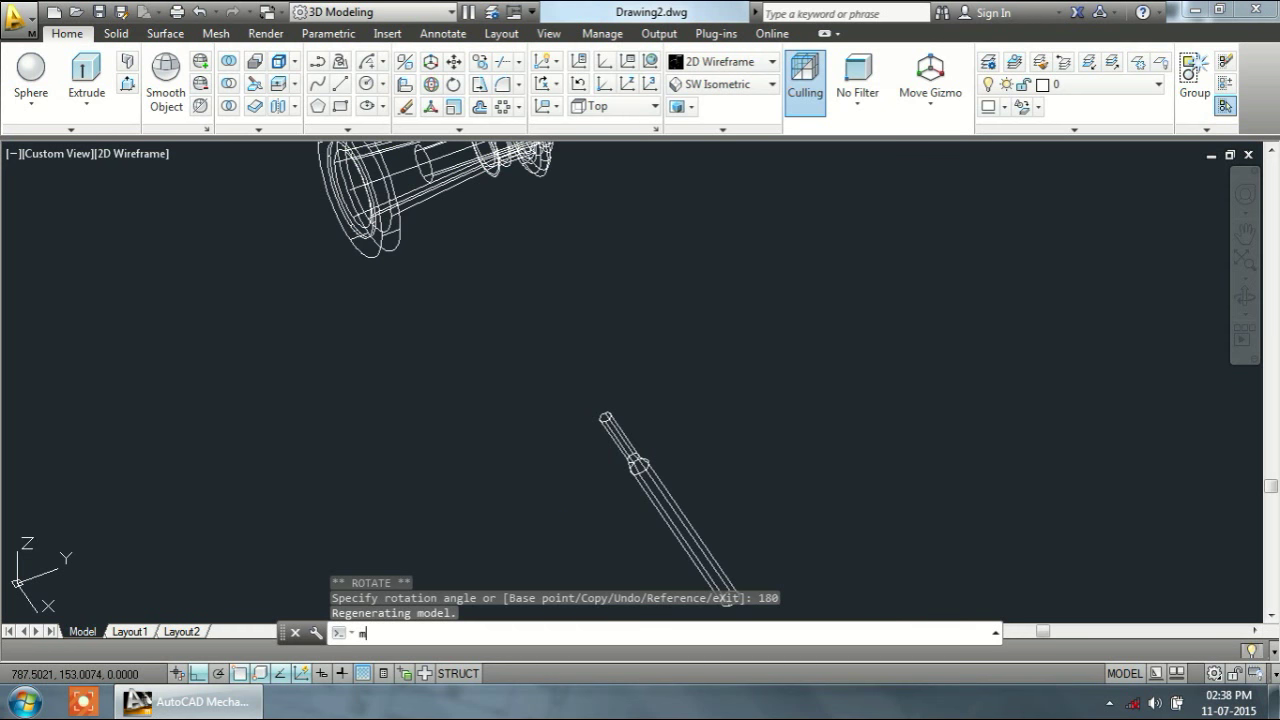
{"action": "key", "text": "Return"}
Step: Move the handle rod from its end centre into one of the chuck's hub holes
{"action": "left_click", "coordinate": [652, 479]}
{"action": "key", "text": "Return"}
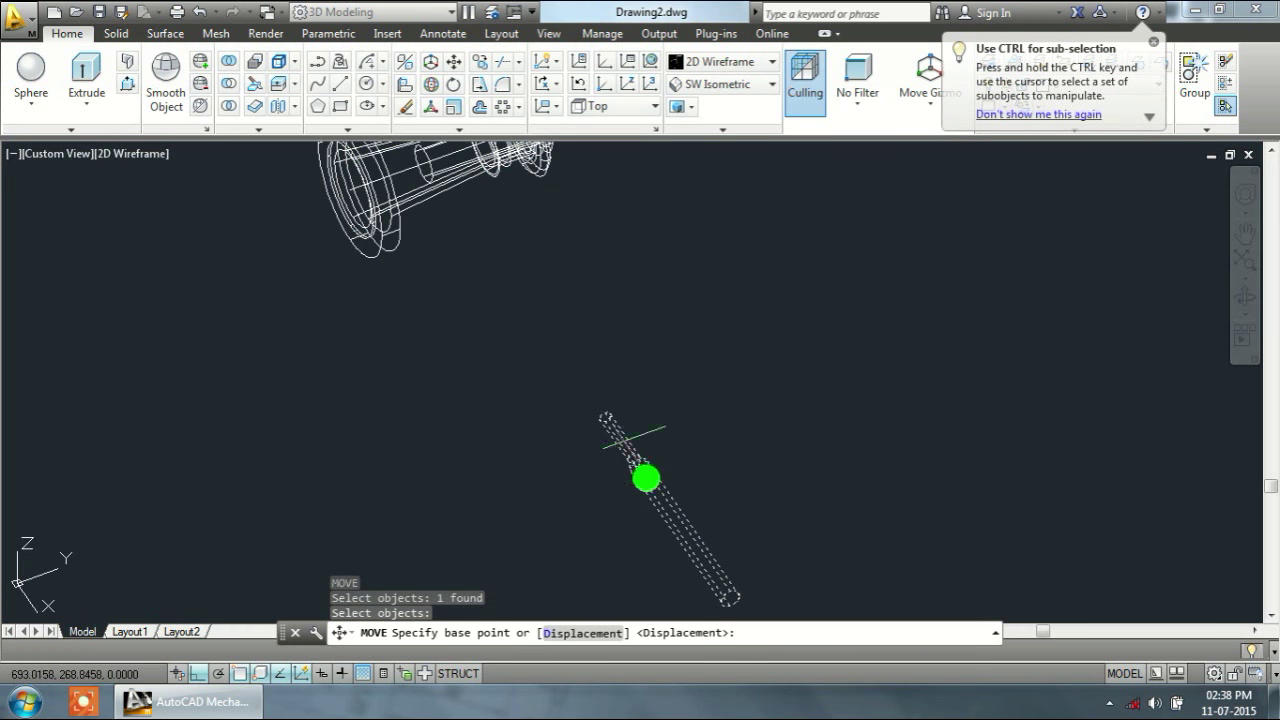
{"action": "scroll", "coordinate": [607, 412], "scroll_direction": "up", "scroll_amount": 5}
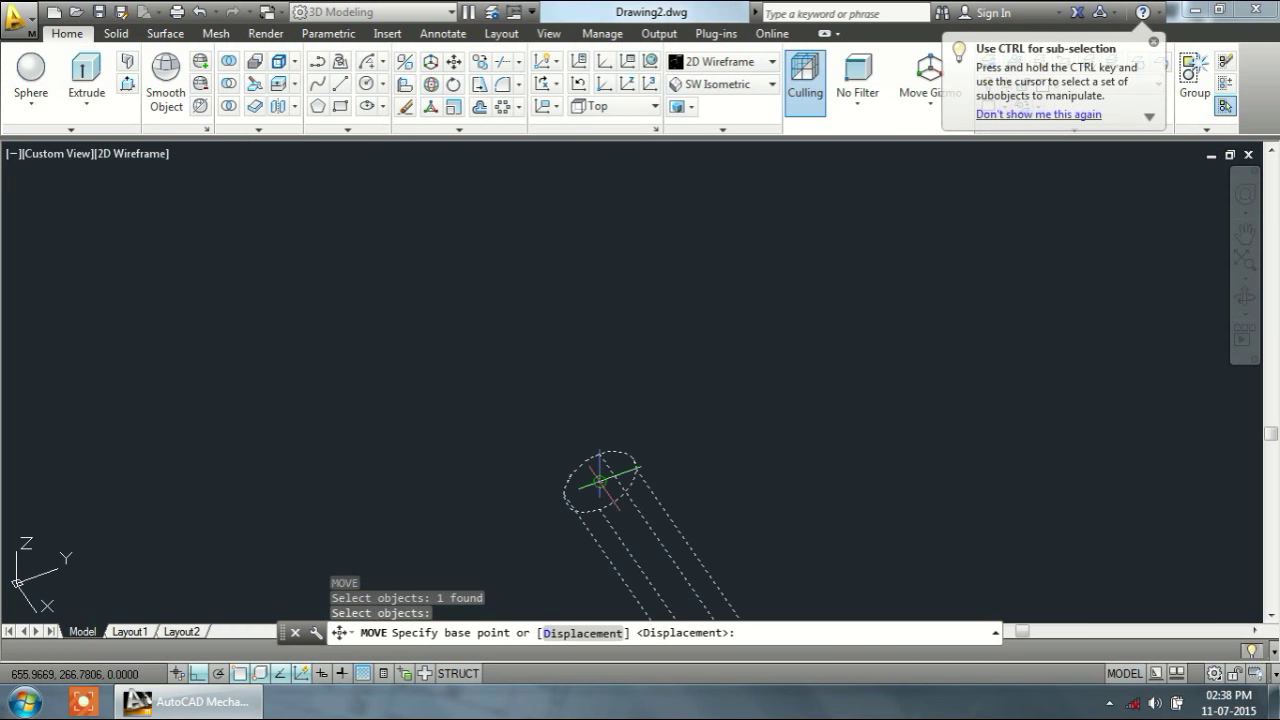
{"action": "left_click", "coordinate": [600, 481]}
{"action": "scroll", "coordinate": [509, 246], "scroll_direction": "down", "scroll_amount": 3}
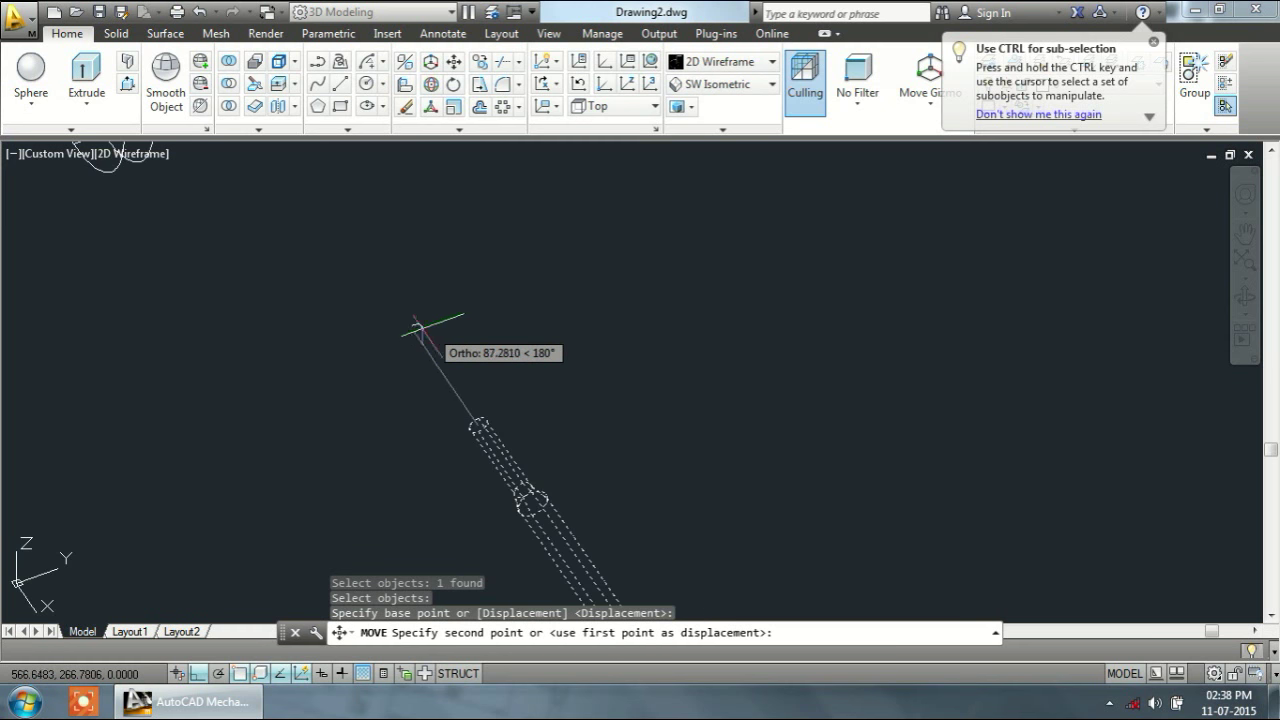
{"action": "scroll", "coordinate": [426, 328], "scroll_direction": "down", "scroll_amount": 3}
{"action": "middle_click_drag", "start_coordinate": [423, 249], "coordinate": [395, 395]}
{"action": "scroll", "coordinate": [395, 395], "scroll_direction": "up", "scroll_amount": 3}
{"action": "scroll", "coordinate": [395, 395], "scroll_direction": "up", "scroll_amount": 3}
{"action": "scroll", "coordinate": [380, 390], "scroll_direction": "up", "scroll_amount": 3}
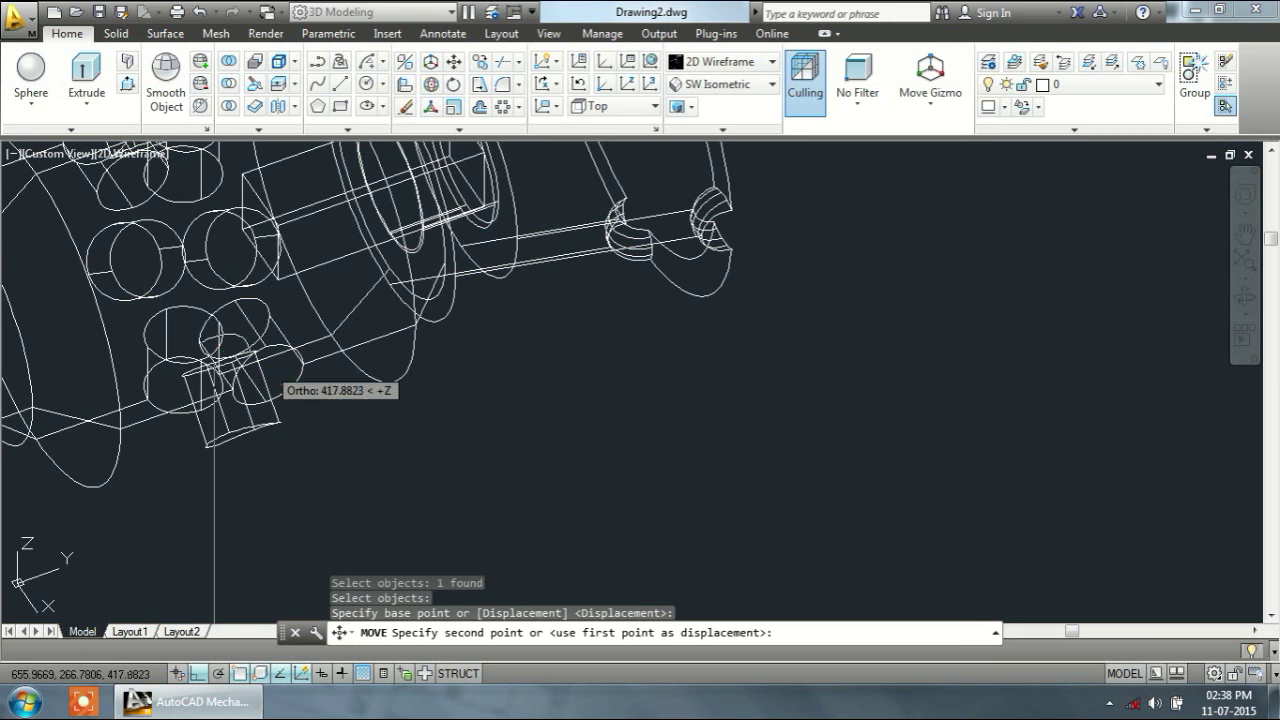
{"action": "left_click", "coordinate": [234, 327]}
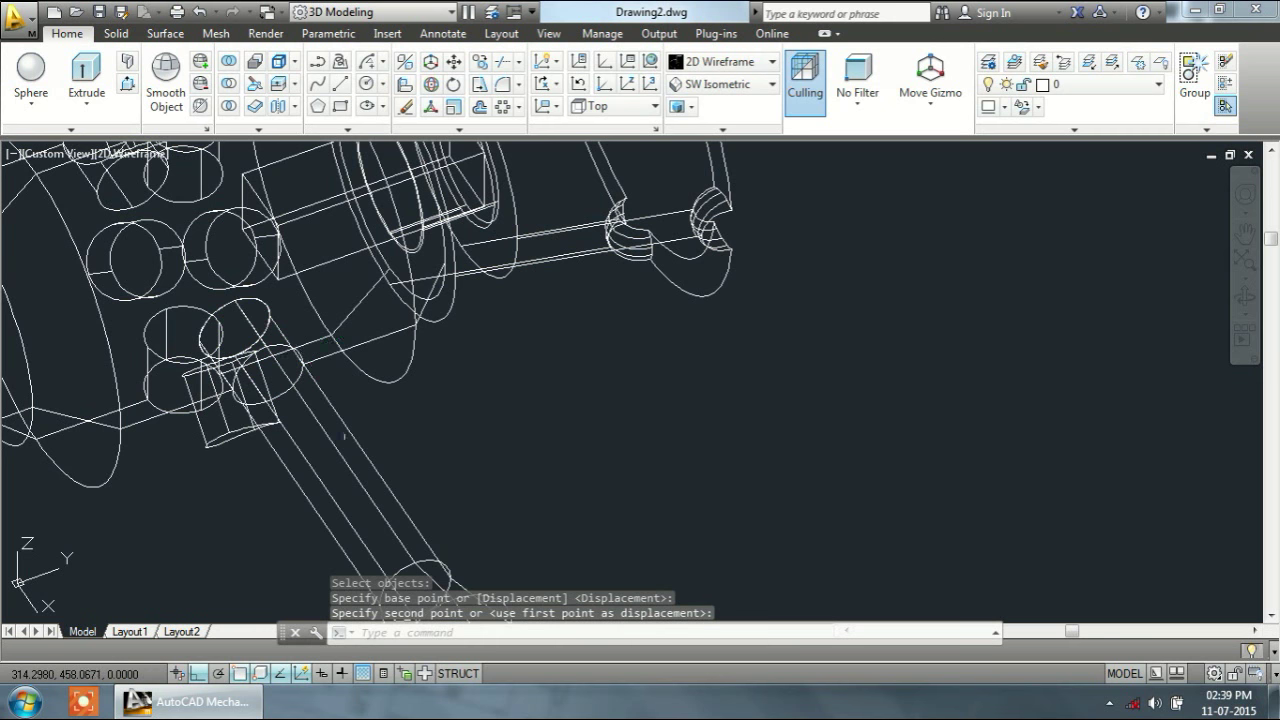
{"action": "scroll", "coordinate": [410, 474], "scroll_direction": "down", "scroll_amount": 4}
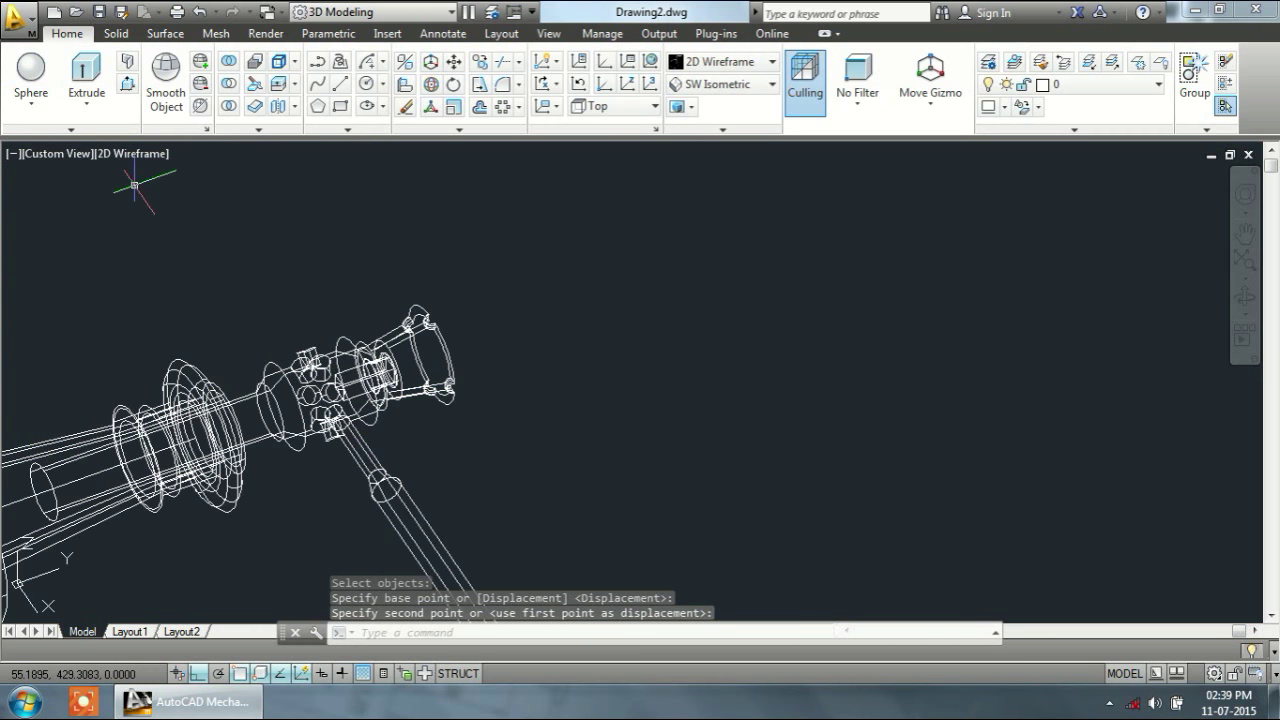
Step: Set the view to Top and shade the assembly in the Realistic visual style
{"action": "left_click", "coordinate": [66, 155]}
{"action": "left_click", "coordinate": [106, 200]}
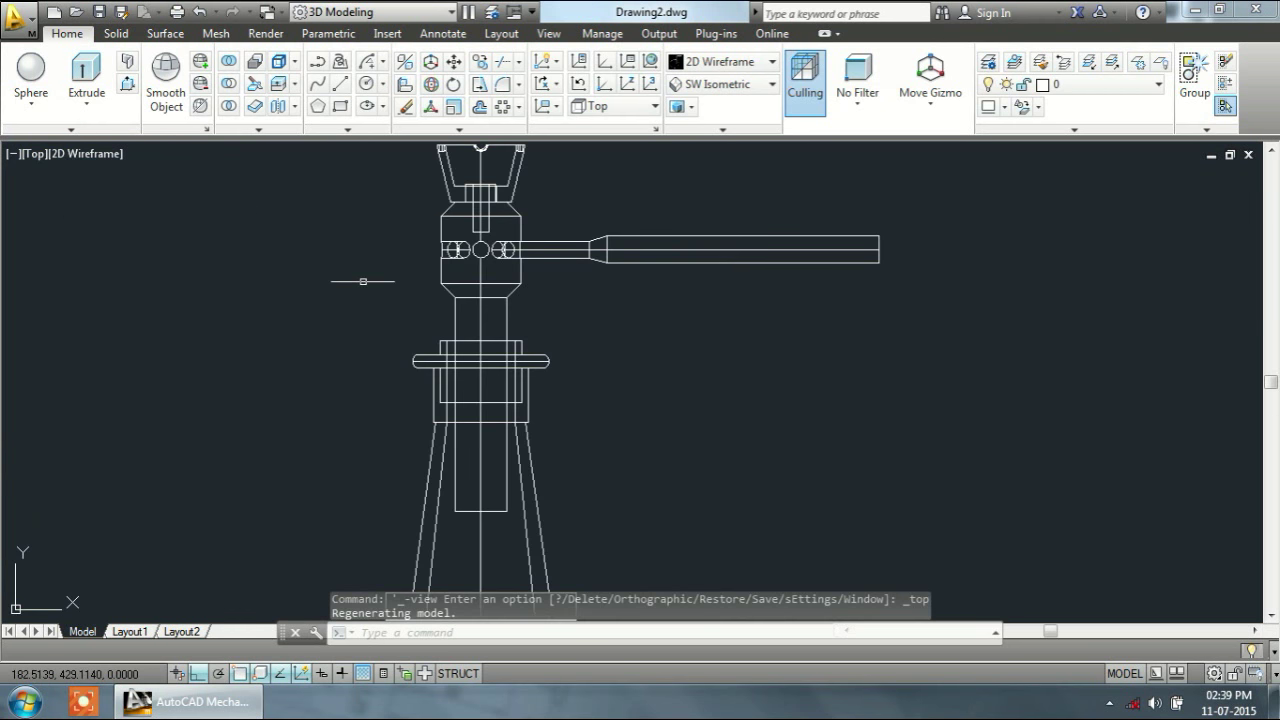
{"action": "scroll", "coordinate": [666, 317], "scroll_direction": "down", "scroll_amount": 2}
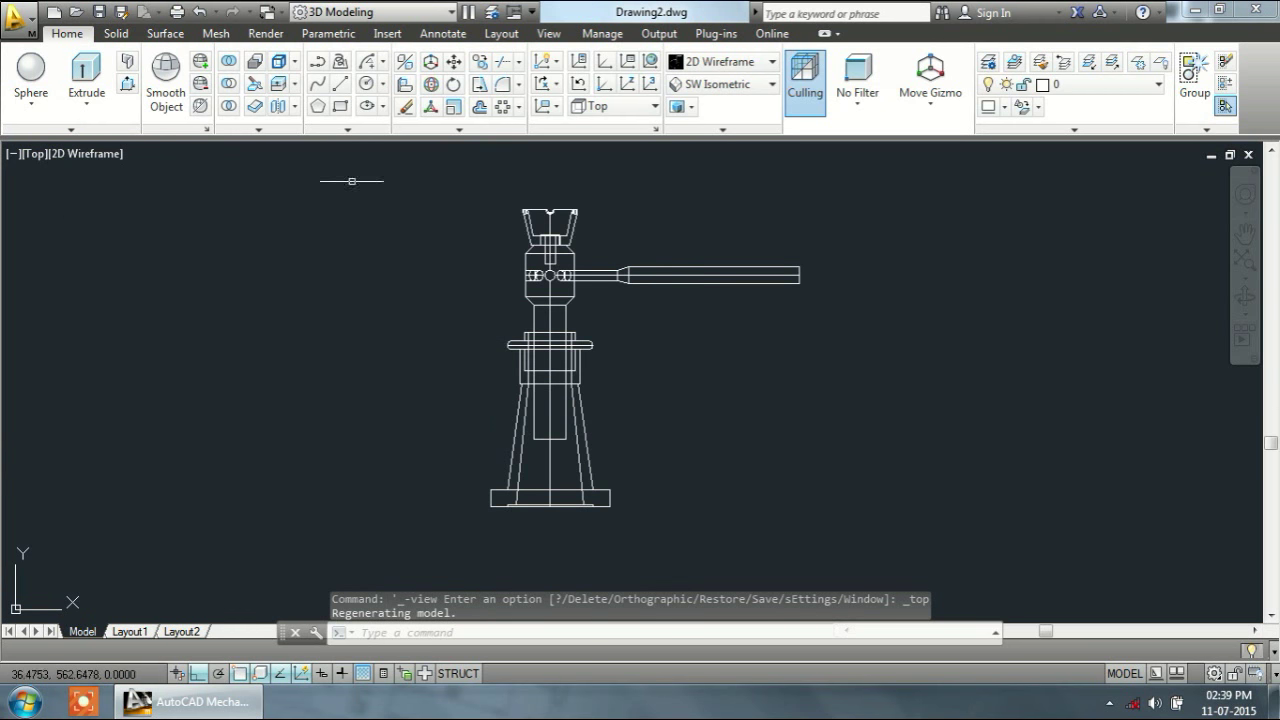
{"action": "left_click", "coordinate": [108, 155]}
{"action": "left_click", "coordinate": [170, 266]}
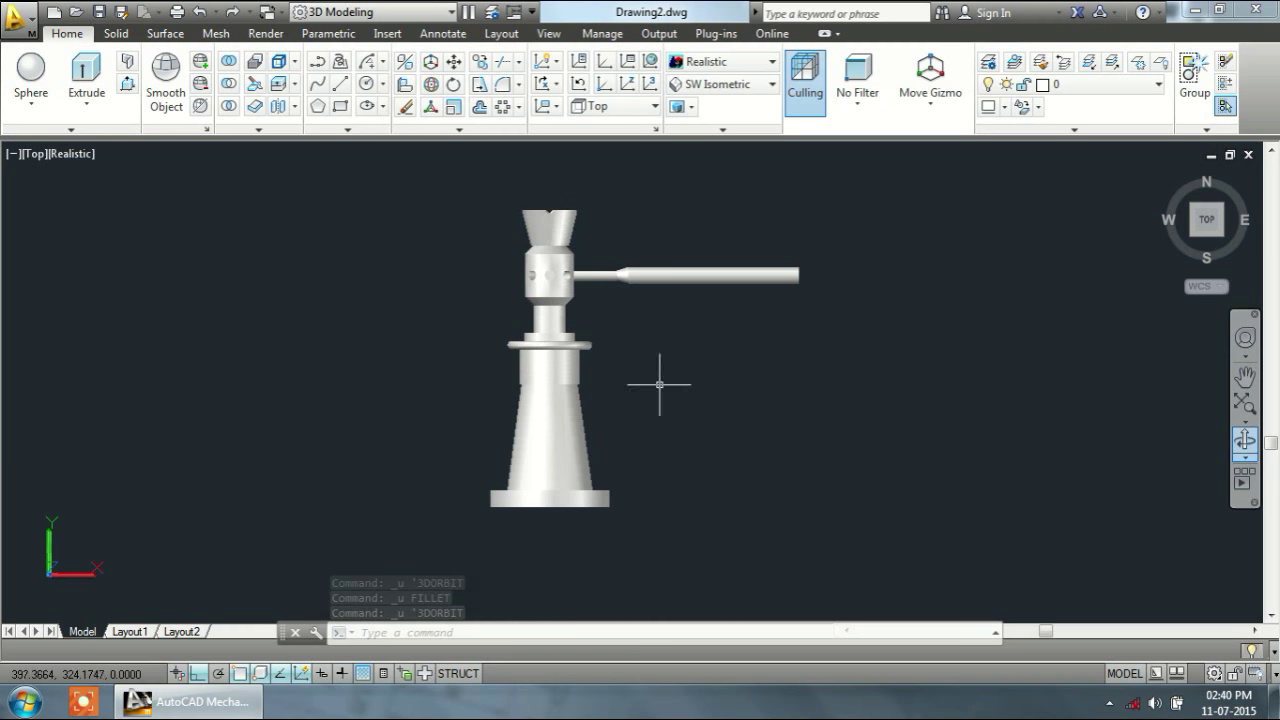
{"action": "left_click", "coordinate": [1245, 438]}
Step: Orbit to face the base flange and start FILLET with a radius of 8
{"action": "mouse_move", "coordinate": [660, 513]}
{"action": "left_mouse_down"}
{"action": "mouse_move", "coordinate": [587, 473]}
{"action": "mouse_move", "coordinate": [500, 354]}
{"action": "mouse_move", "coordinate": [677, 357]}
{"action": "left_mouse_up"}
{"action": "key", "text": "Escape"}
{"action": "type", "text": "f"}
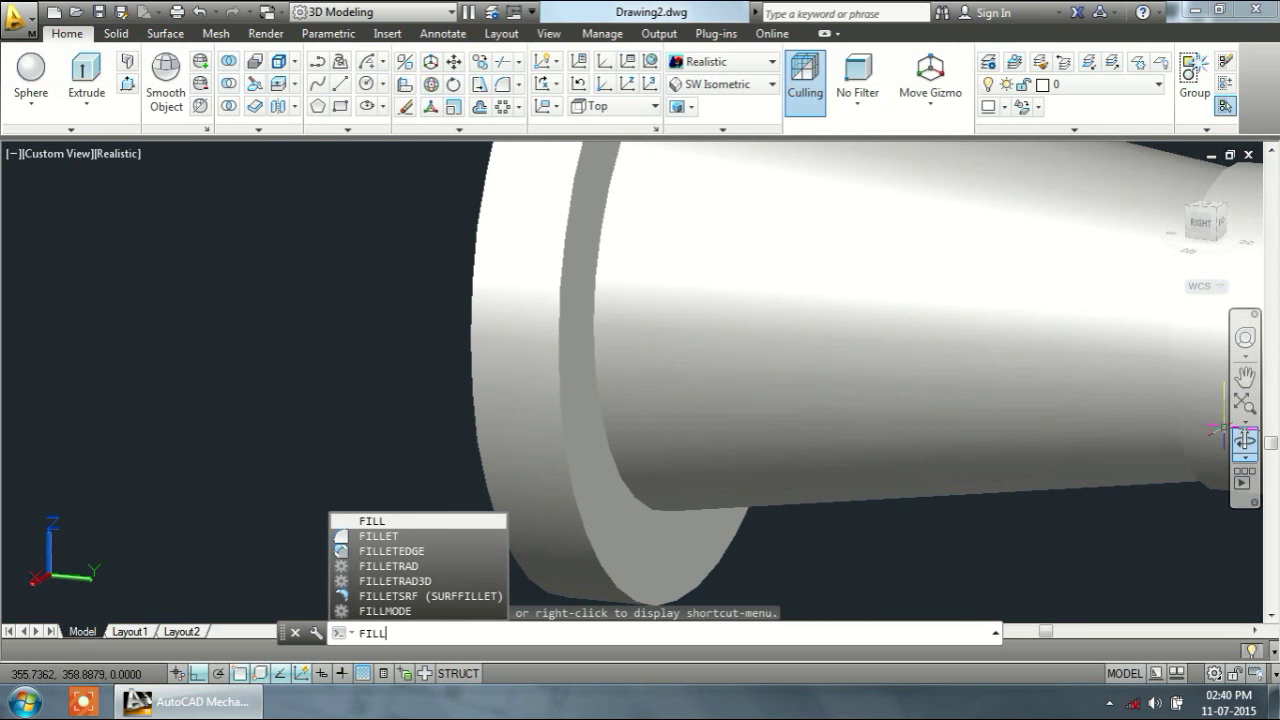
{"action": "key", "text": "Down"}
{"action": "key", "text": "Return"}
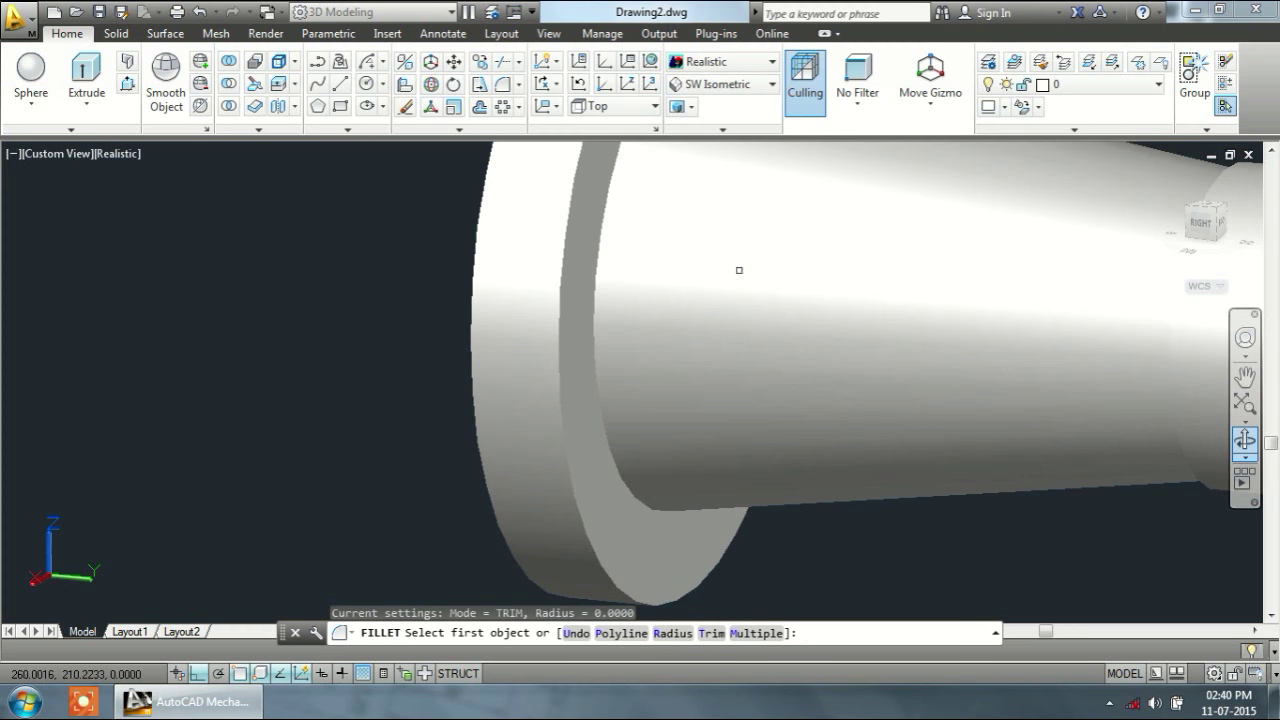
{"action": "left_click", "coordinate": [675, 633]}
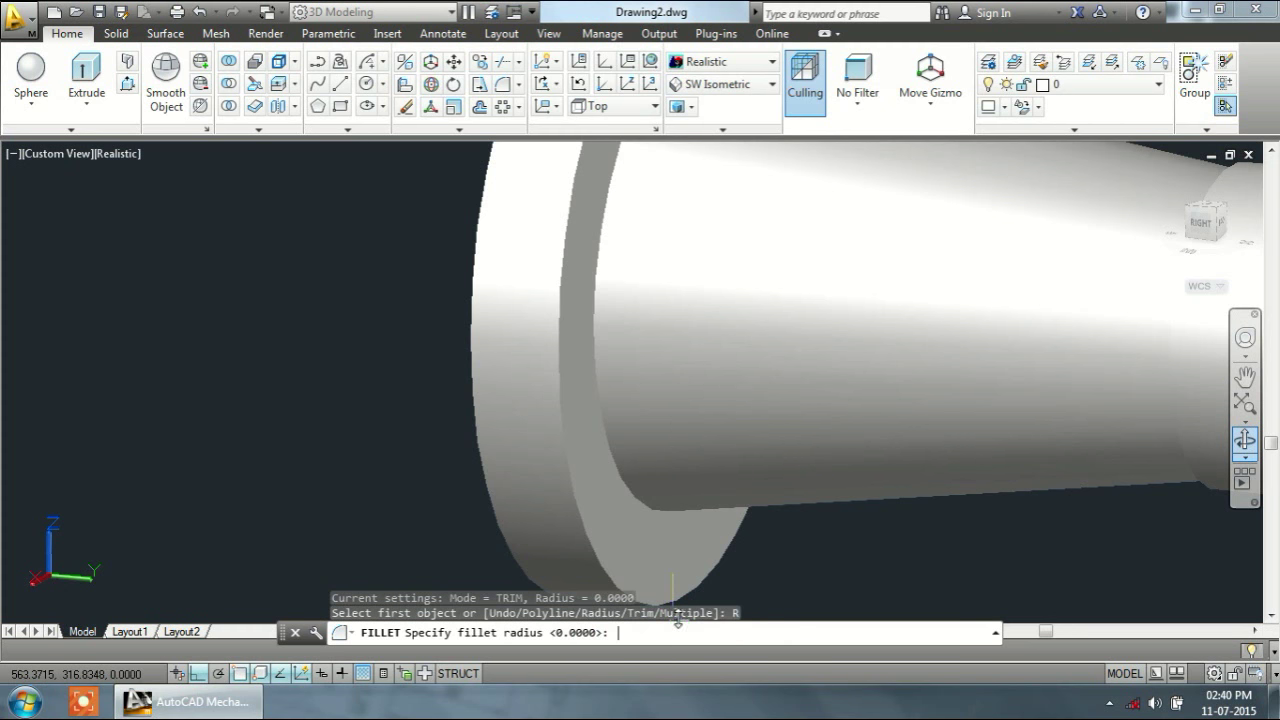
{"action": "type", "text": "8"}
{"action": "key", "text": "Return"}
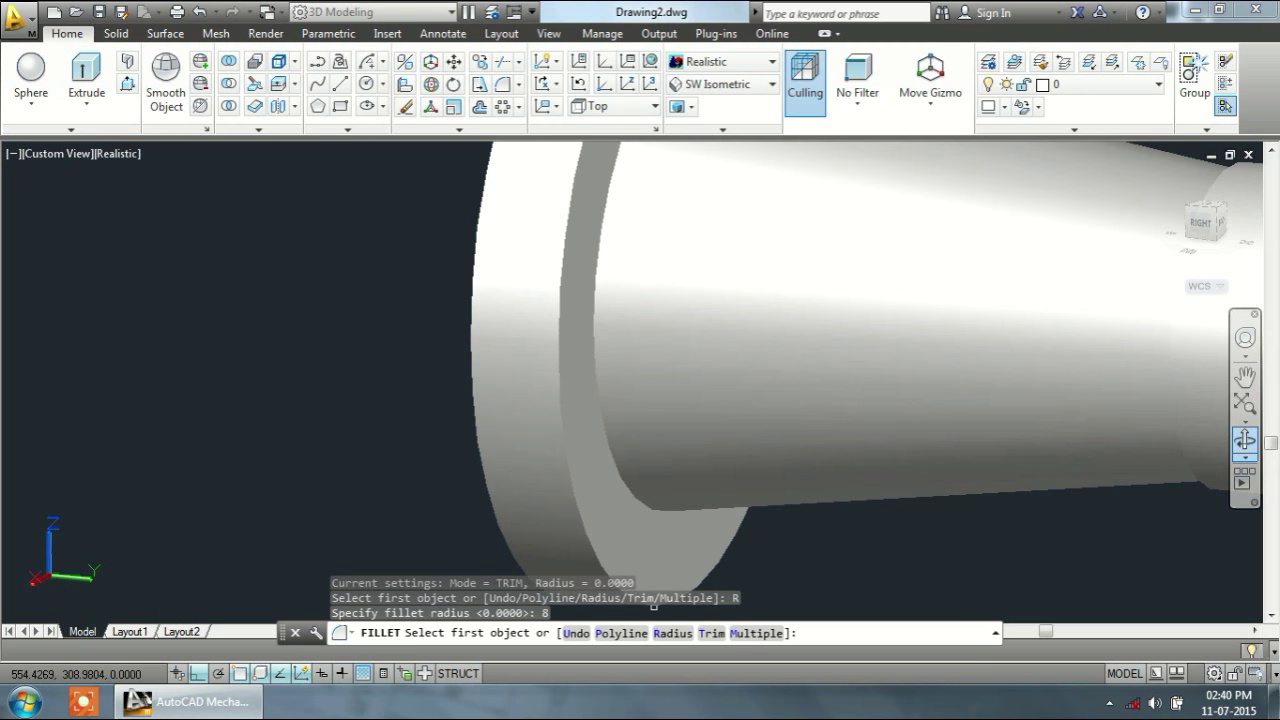
Step: Apply the fillet to the circular edge loop where the tapered body meets the flange
{"action": "left_click", "coordinate": [609, 452]}
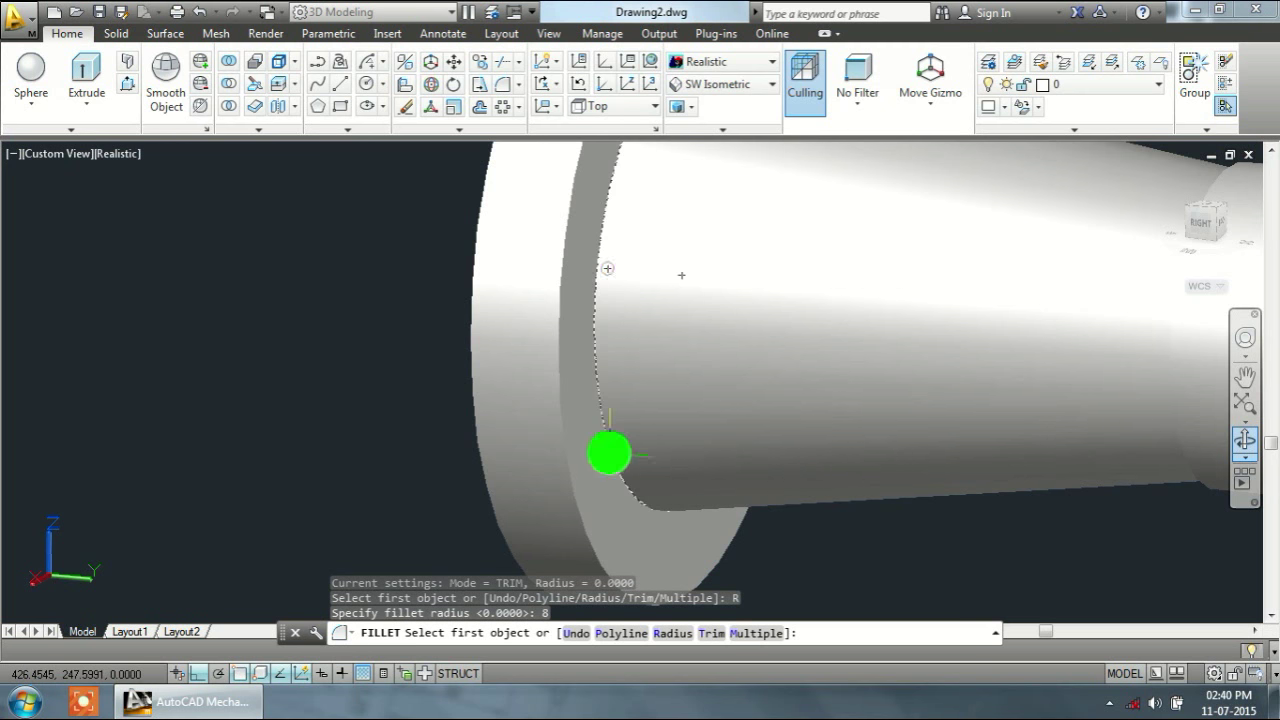
{"action": "right_click", "coordinate": [681, 275]}
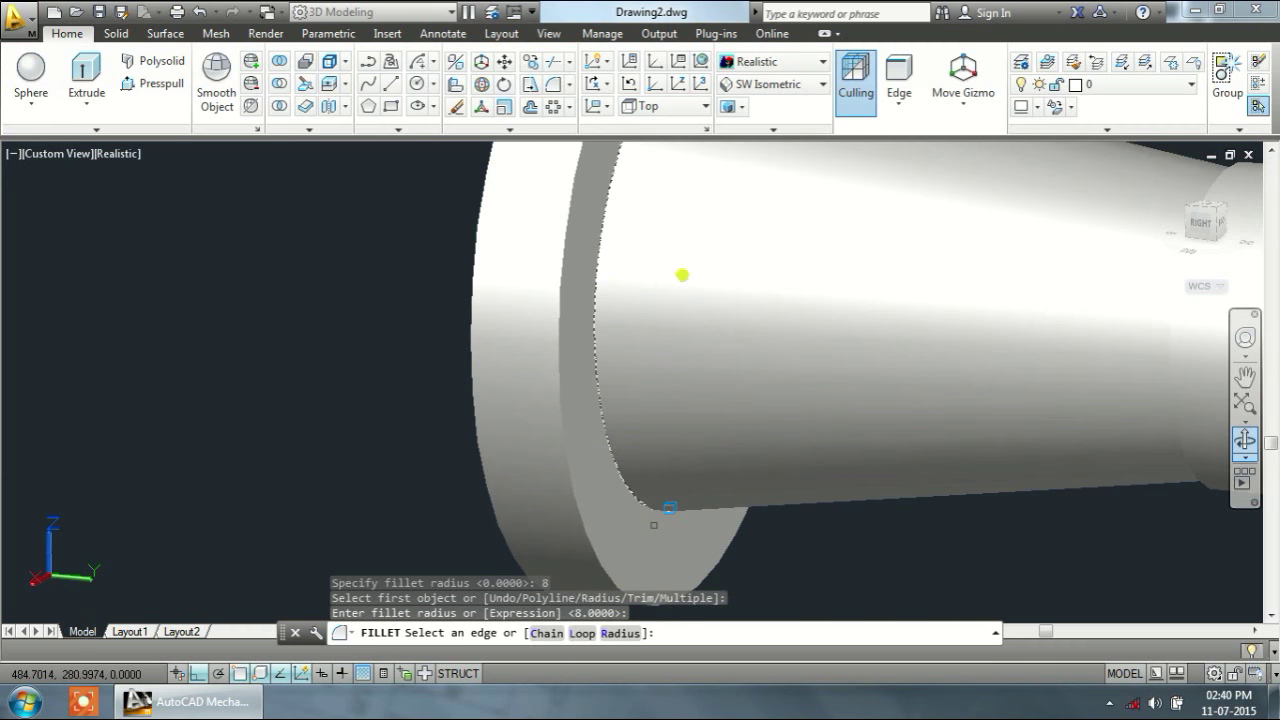
{"action": "left_click", "coordinate": [587, 632]}
{"action": "left_click", "coordinate": [612, 438]}
{"action": "key", "text": "Return"}
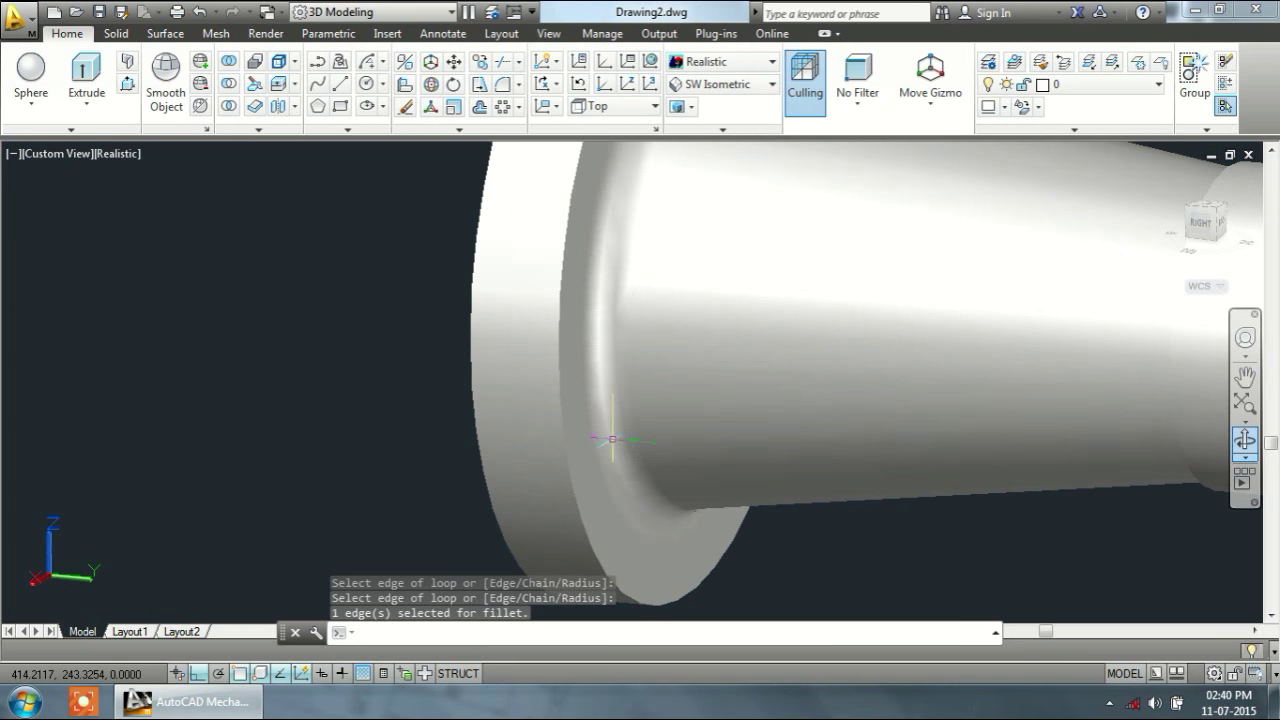
{"action": "scroll", "coordinate": [700, 400], "scroll_direction": "down", "scroll_amount": 3}
{"action": "left_click", "coordinate": [1247, 441]}
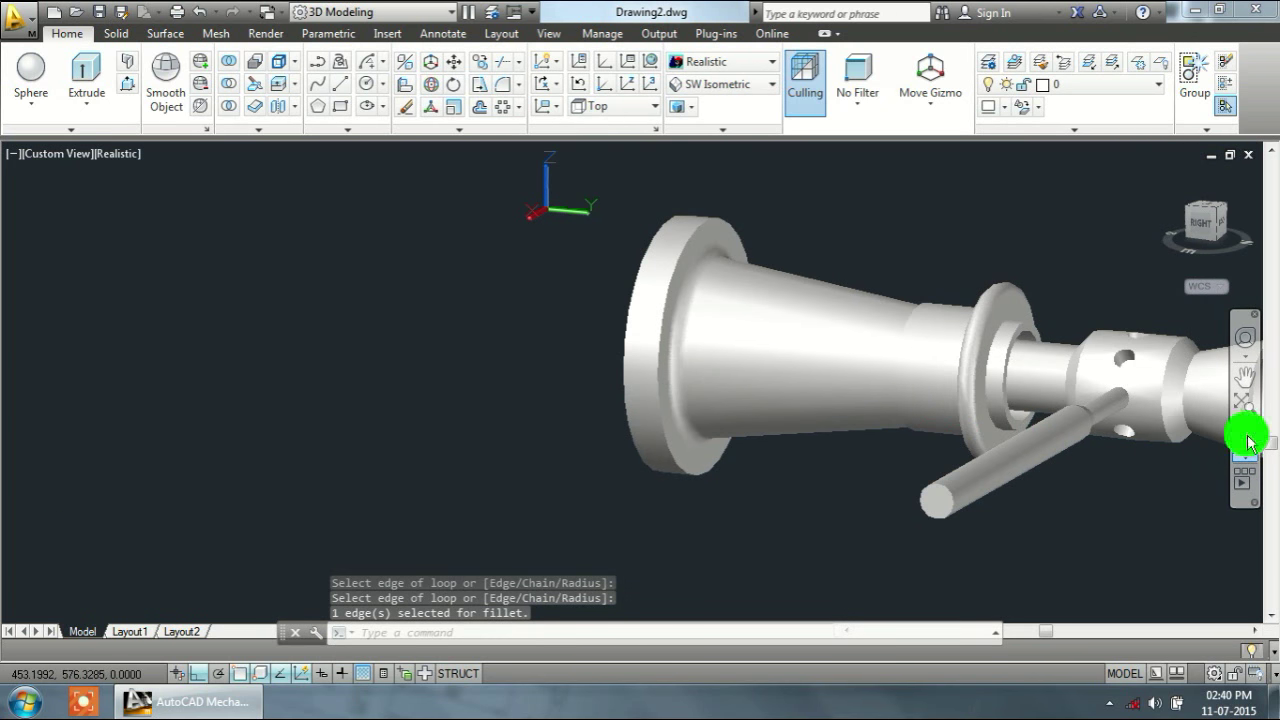
{"action": "mouse_move", "coordinate": [728, 428]}
{"action": "left_mouse_down"}
{"action": "mouse_move", "coordinate": [860, 507]}
{"action": "mouse_move", "coordinate": [874, 337]}
{"action": "left_mouse_up"}
{"action": "left_click_drag", "start_coordinate": [908, 353], "coordinate": [561, 484]}
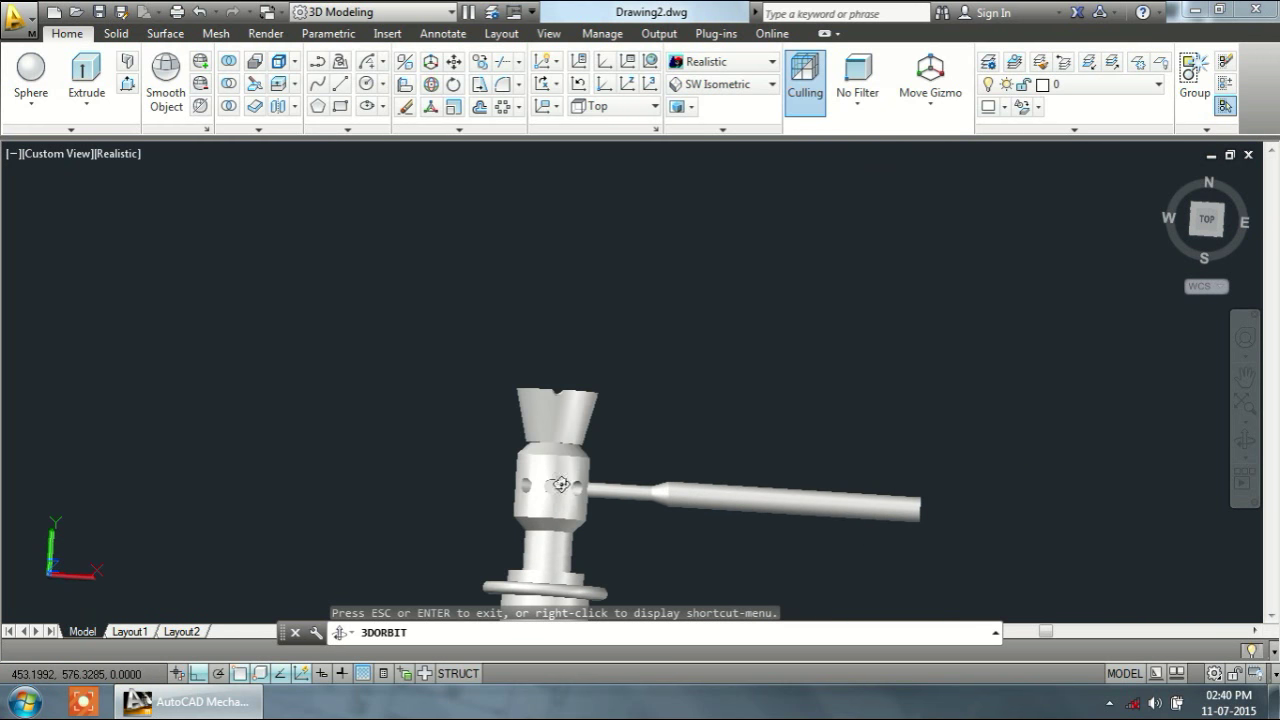
{"action": "left_click_drag", "start_coordinate": [596, 536], "coordinate": [479, 292]}
{"action": "right_click", "coordinate": [488, 283]}
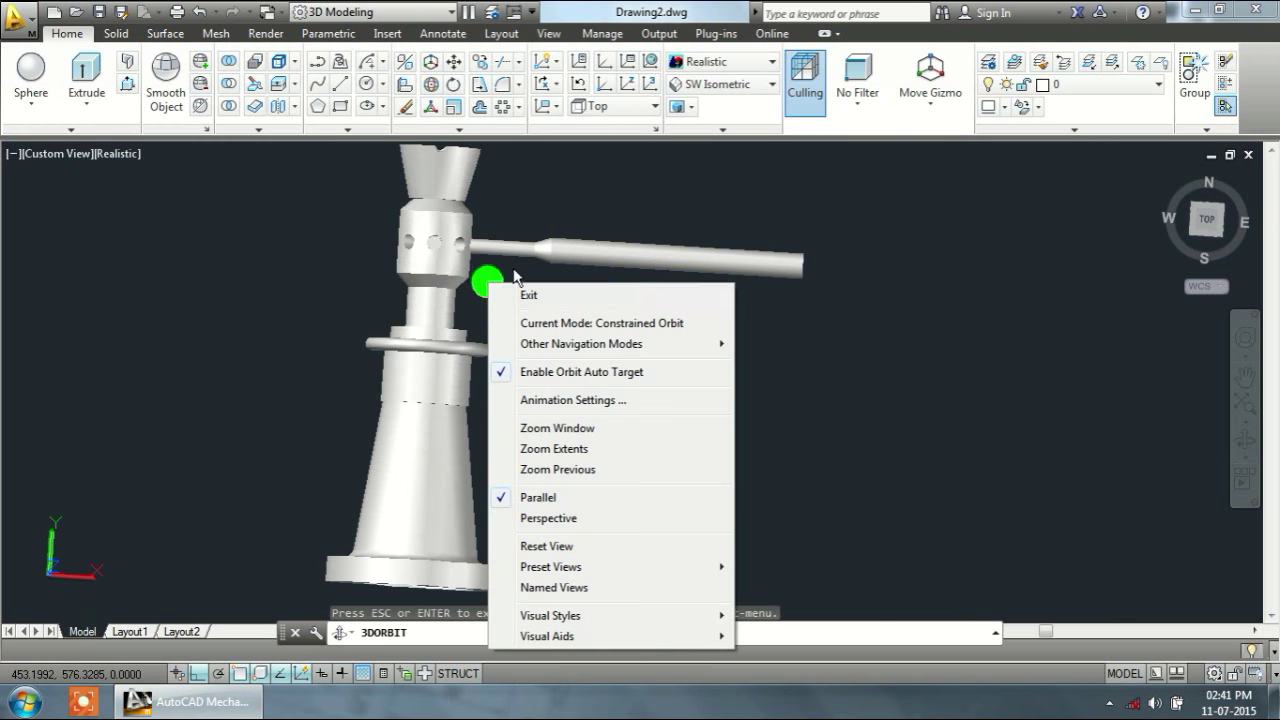
{"action": "left_click", "coordinate": [551, 290]}
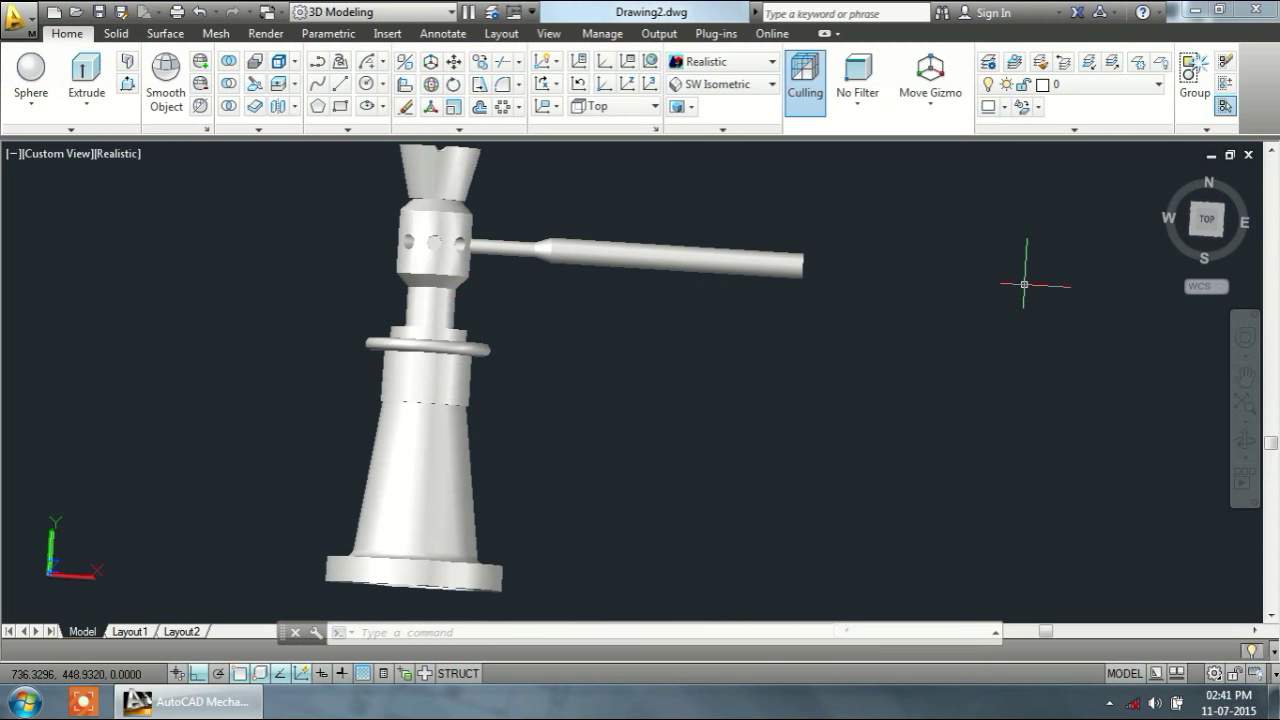
{"action": "left_click", "coordinate": [1206, 219]}
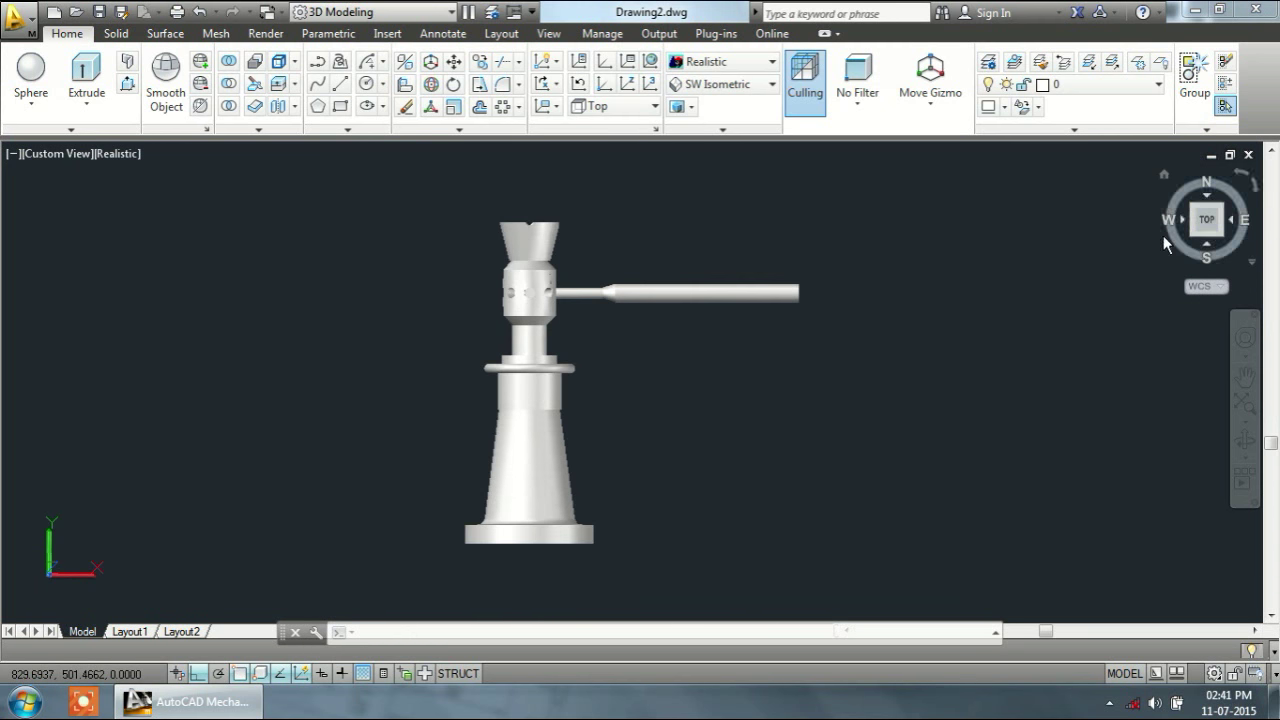
{"action": "left_click", "coordinate": [1170, 220]}
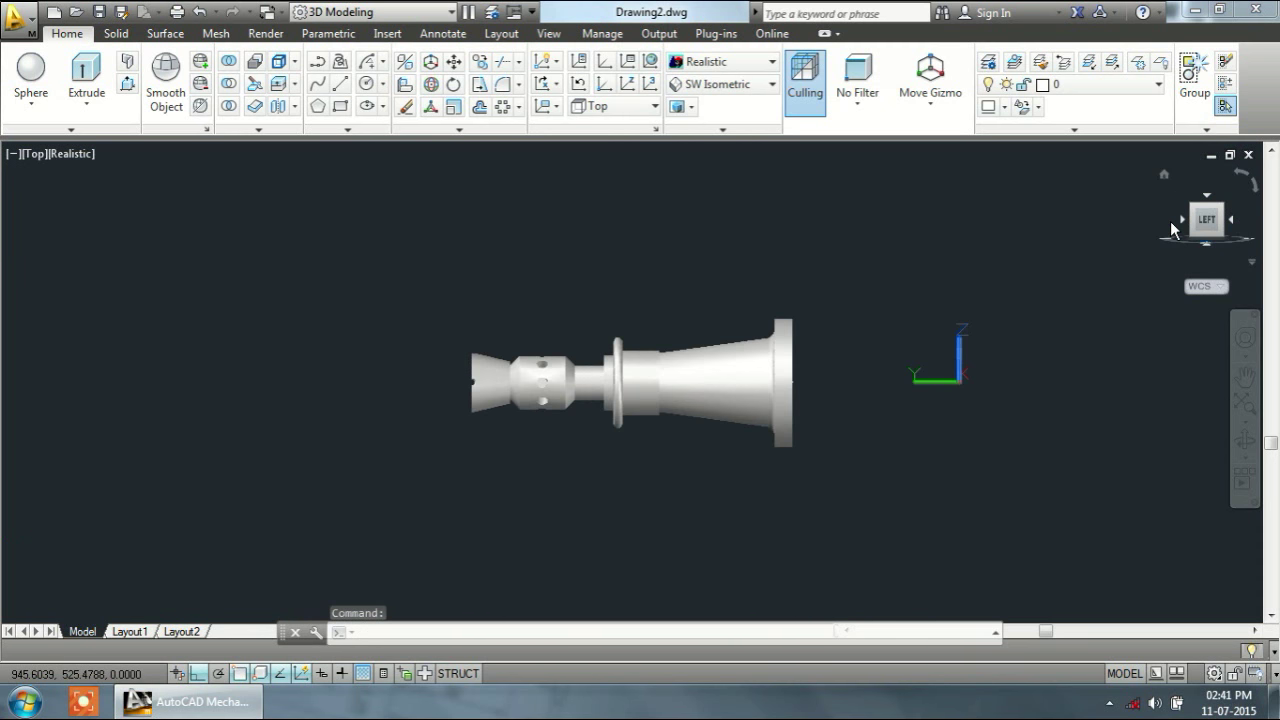
{"action": "left_click", "coordinate": [1163, 173]}
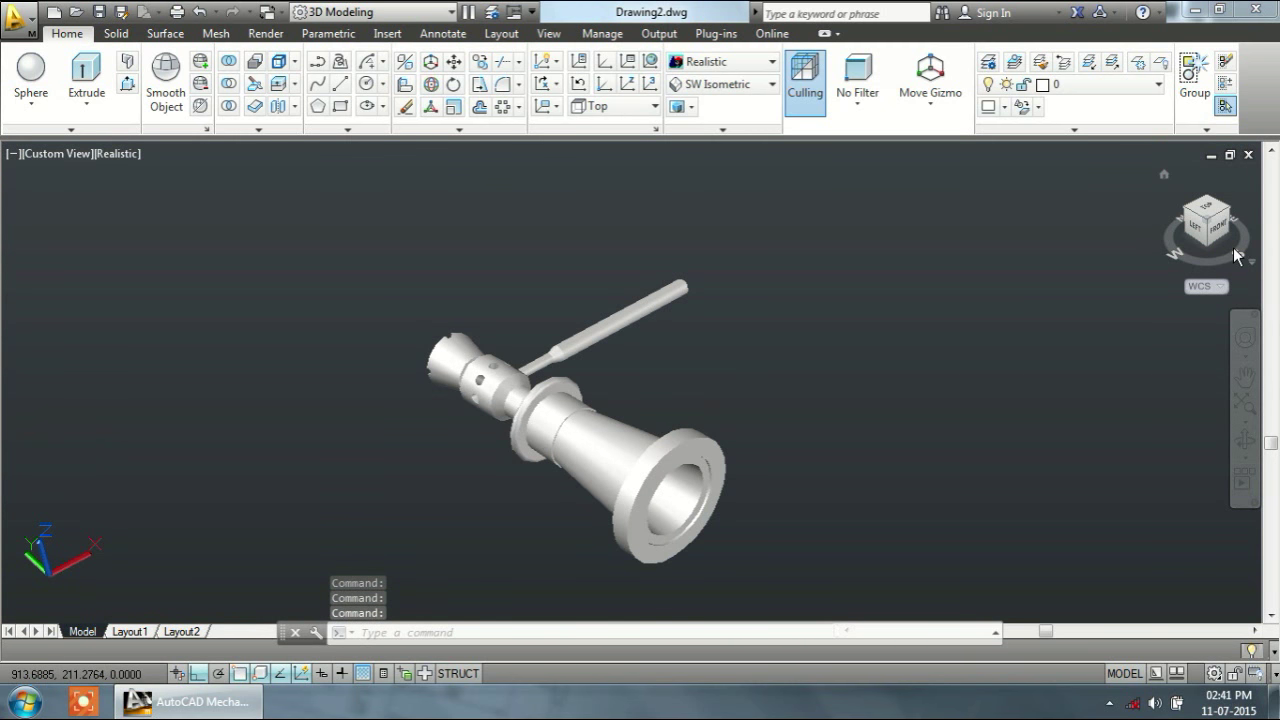
{"action": "left_click", "coordinate": [1236, 252]}
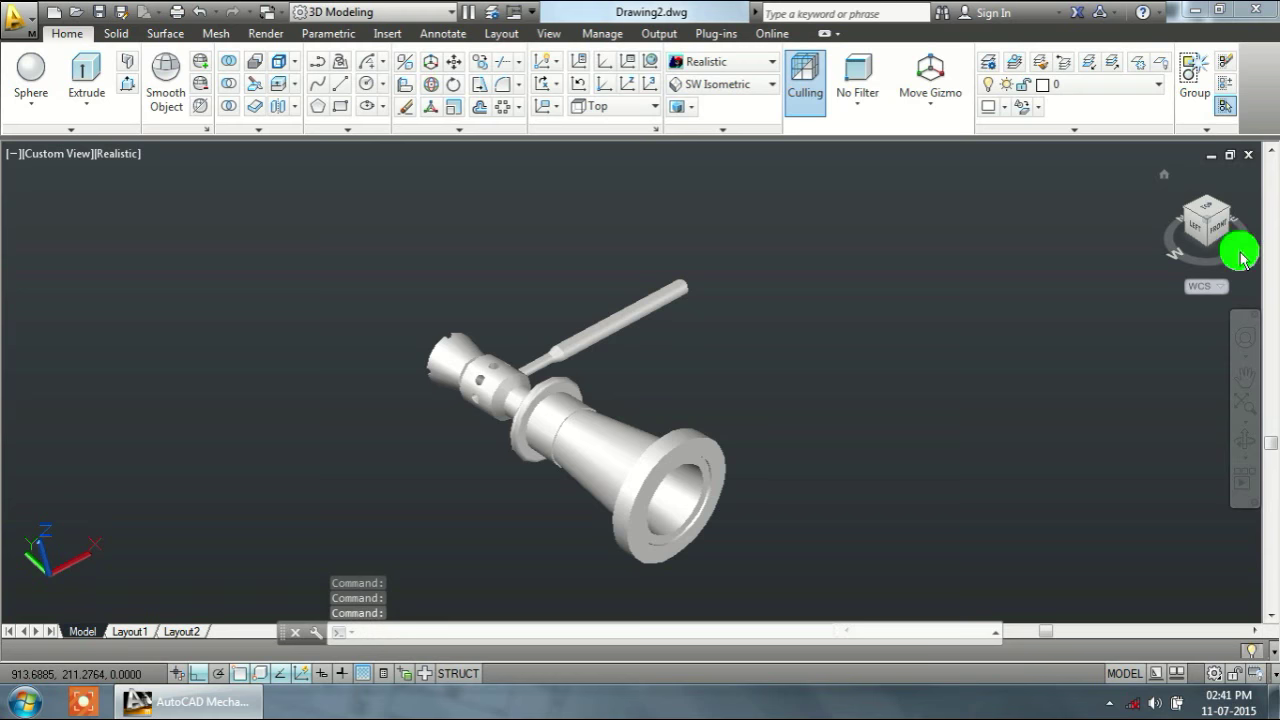
{"action": "left_click", "coordinate": [1178, 219]}
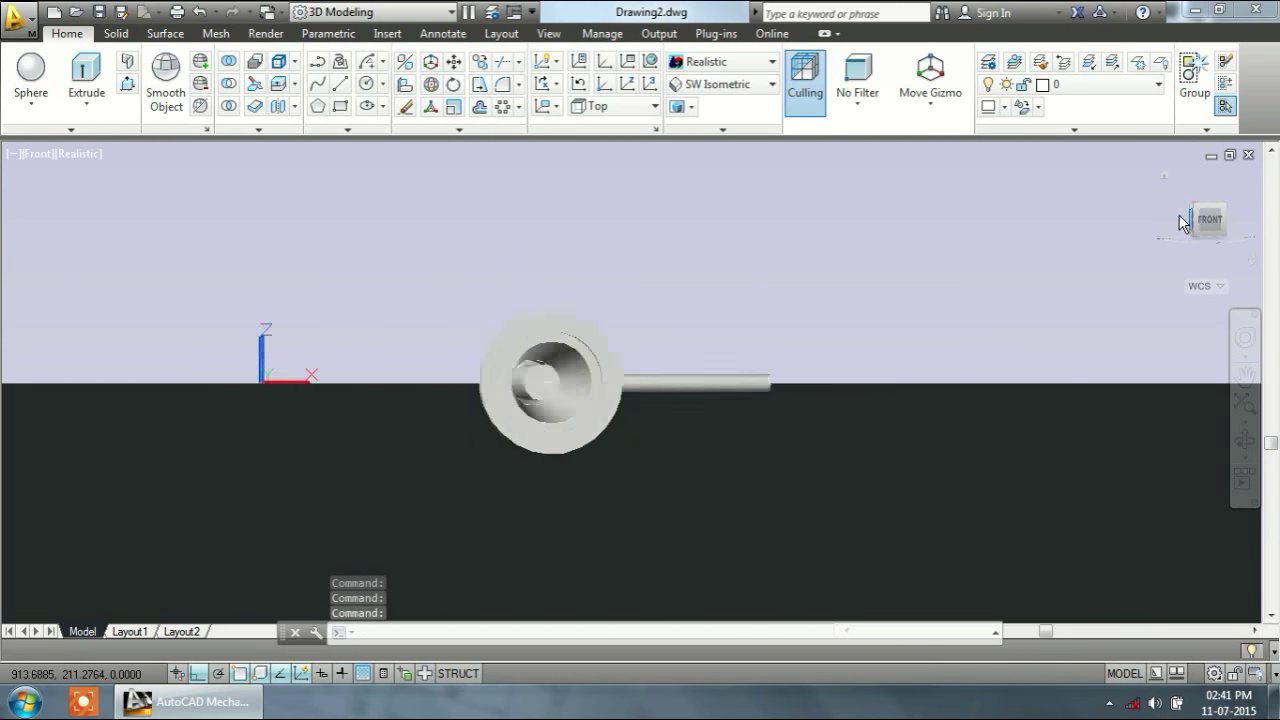
{"action": "left_click", "coordinate": [1202, 241]}
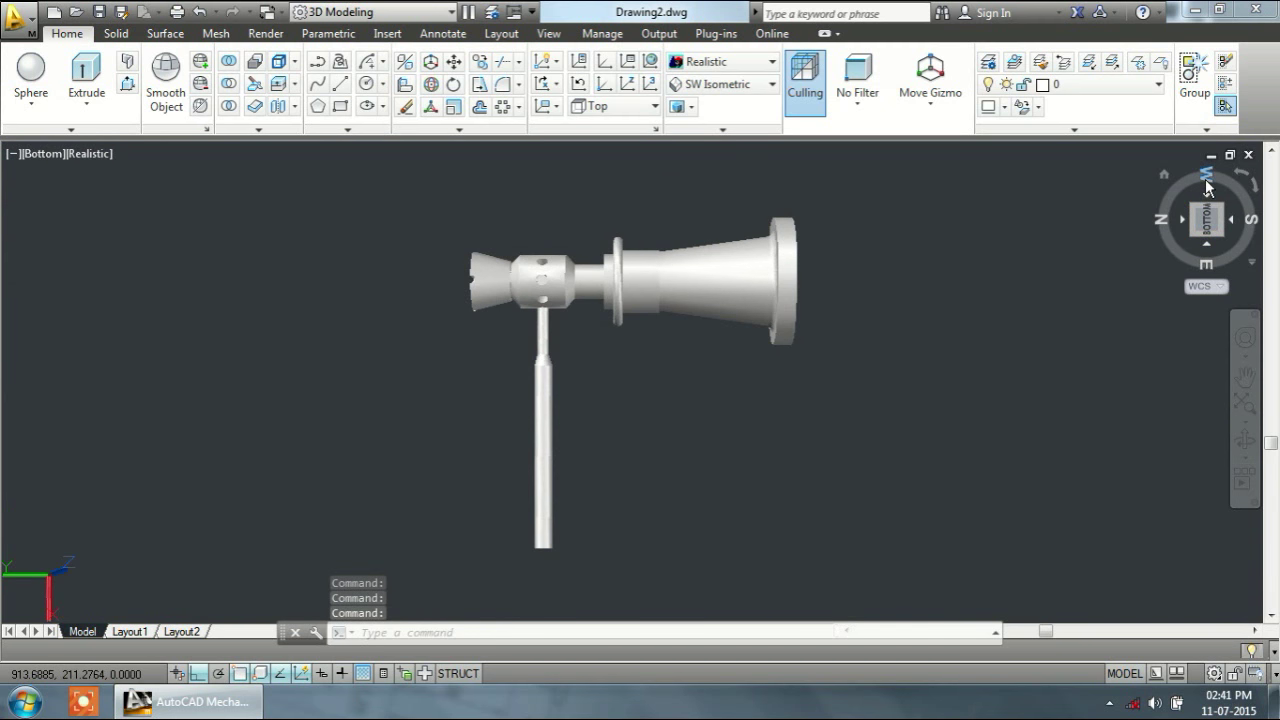
{"action": "left_click", "coordinate": [1205, 179]}
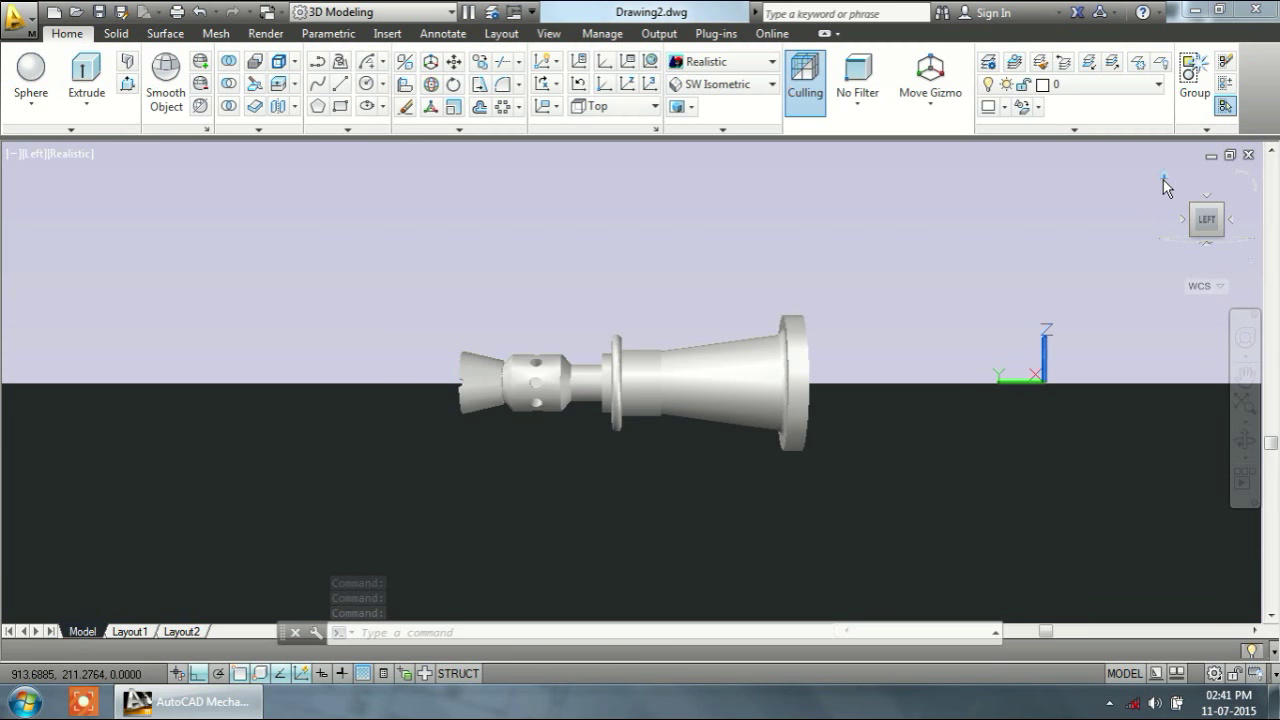
{"action": "left_click", "coordinate": [1163, 179]}
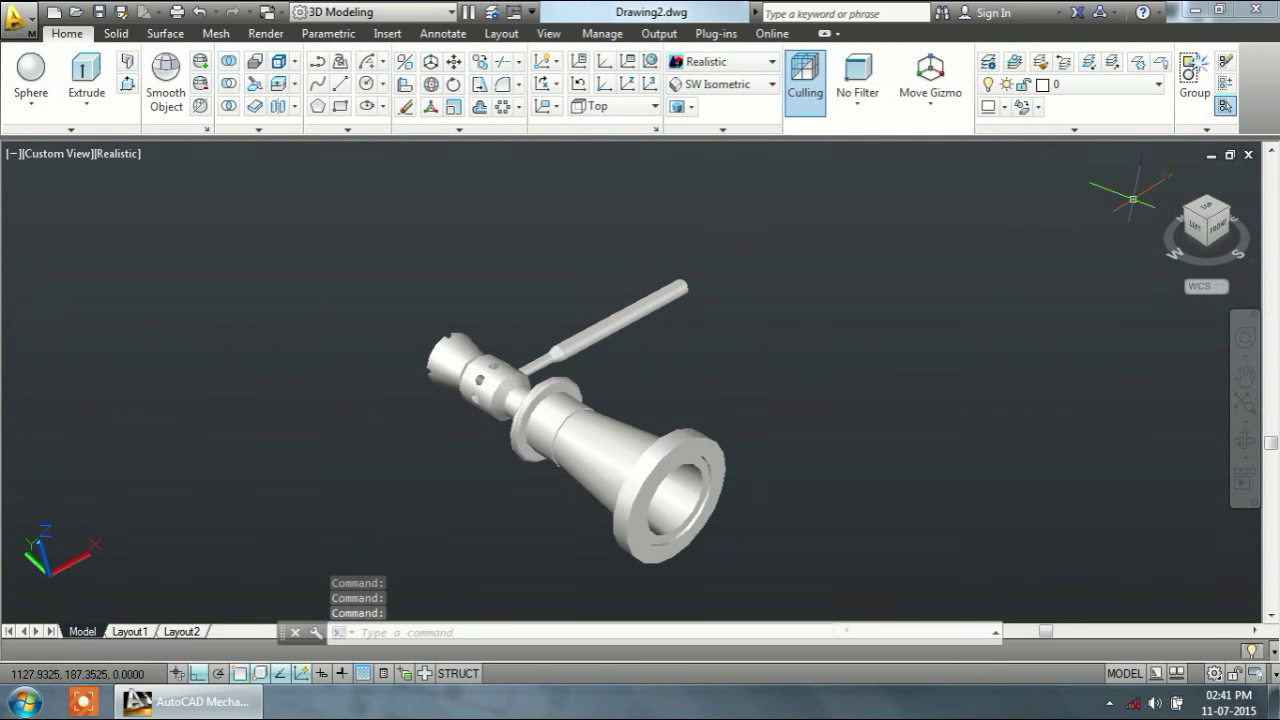